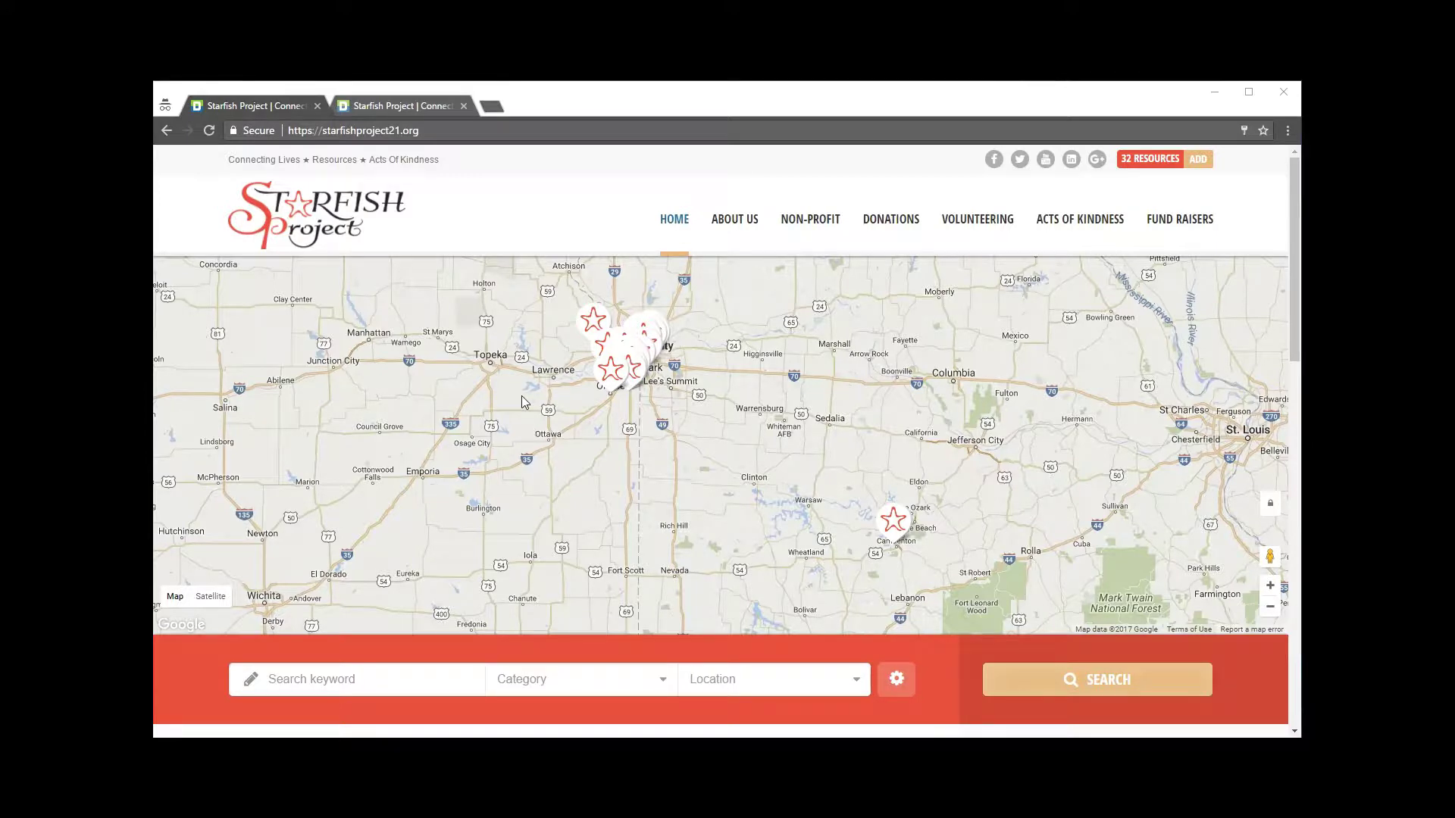
Set the resource search category to Volunteers.
scroll(506, 349, down, 1)
scroll(508, 350, up, 1)
scroll(508, 351, down, 2)
click(633, 531)
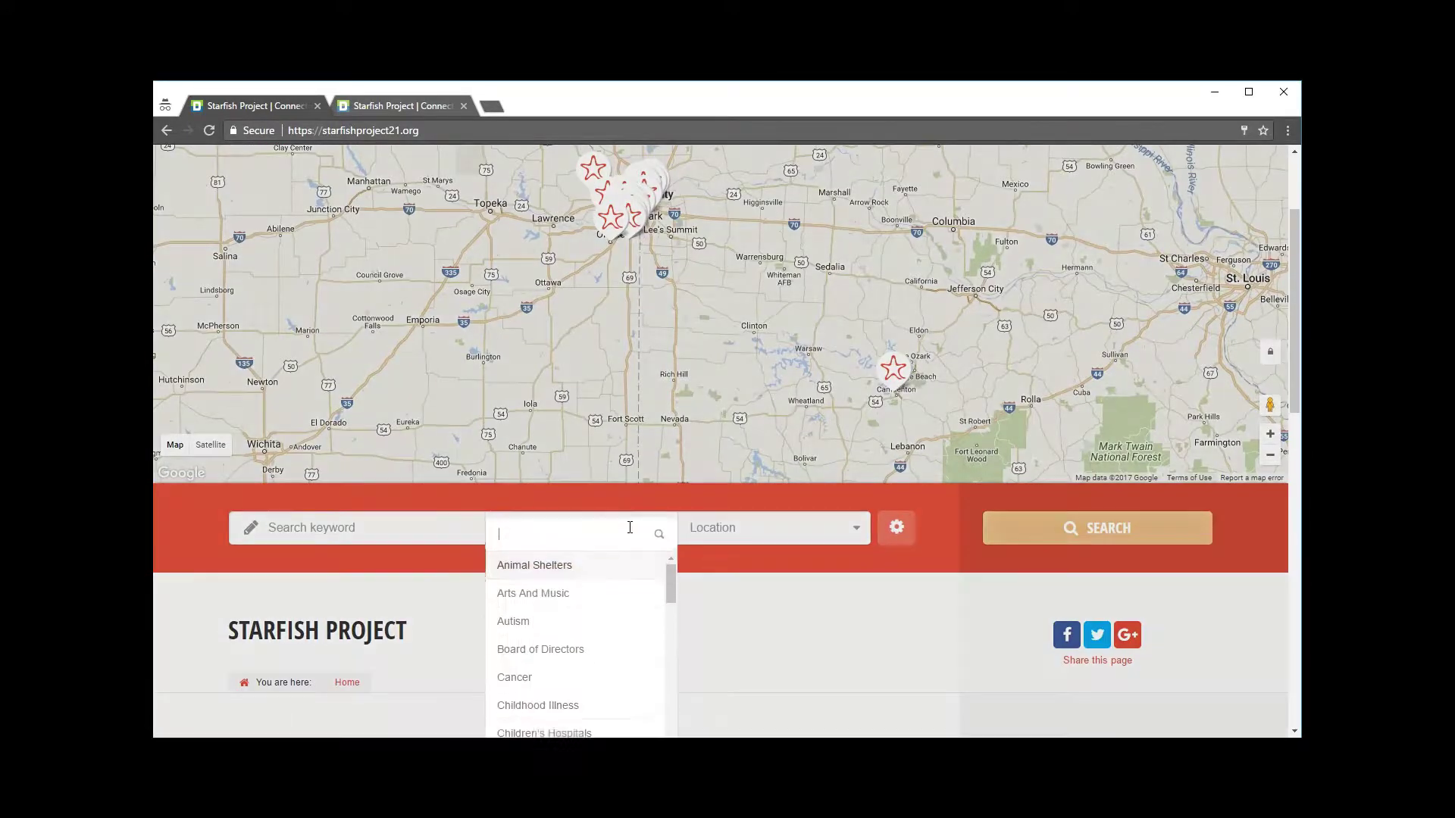
scroll(633, 607, down, 10)
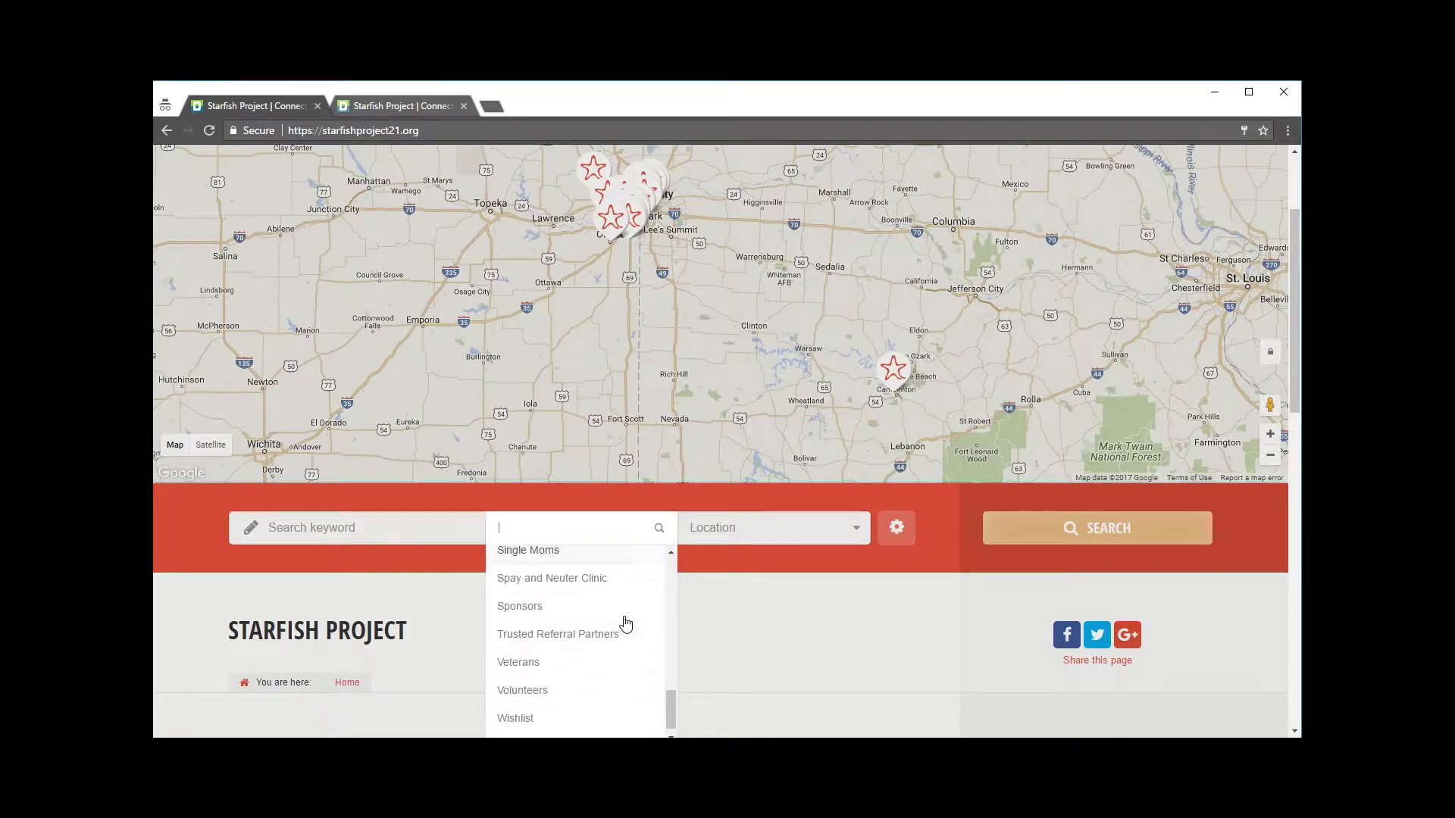
click(541, 676)
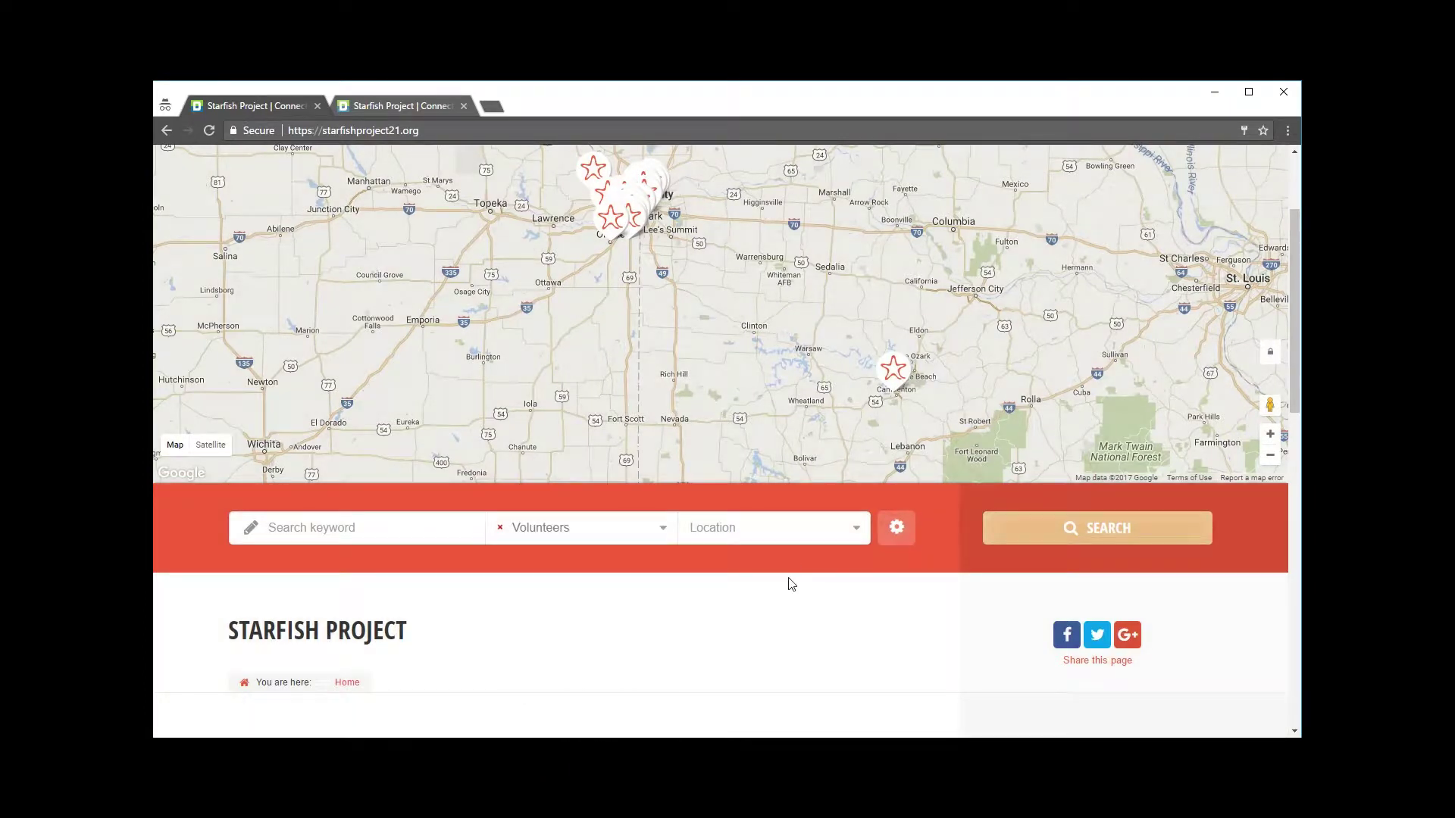
Set the search location to Kansas and run the search.
click(836, 538)
scroll(785, 628, down, 3)
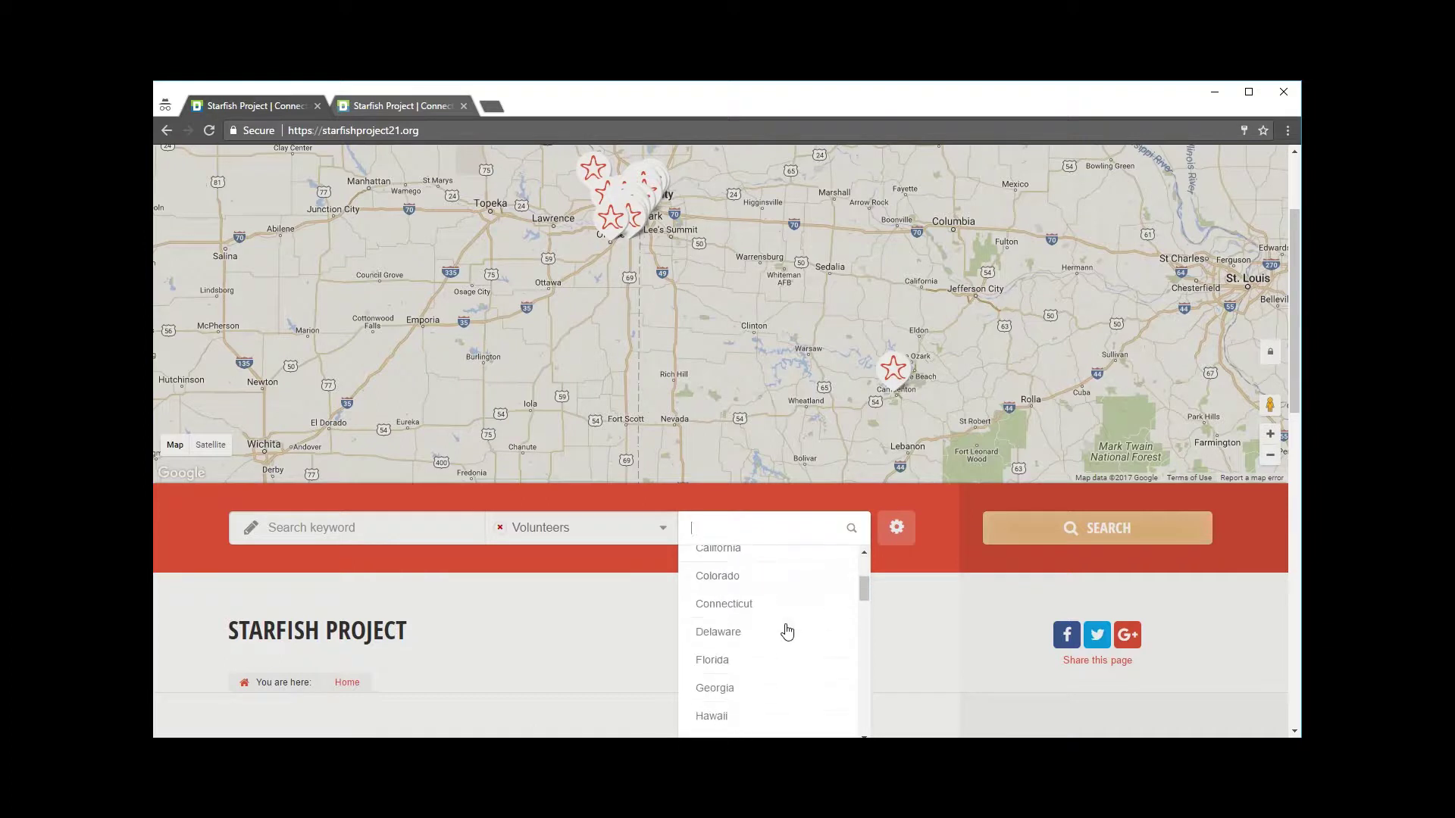
scroll(786, 630, down, 3)
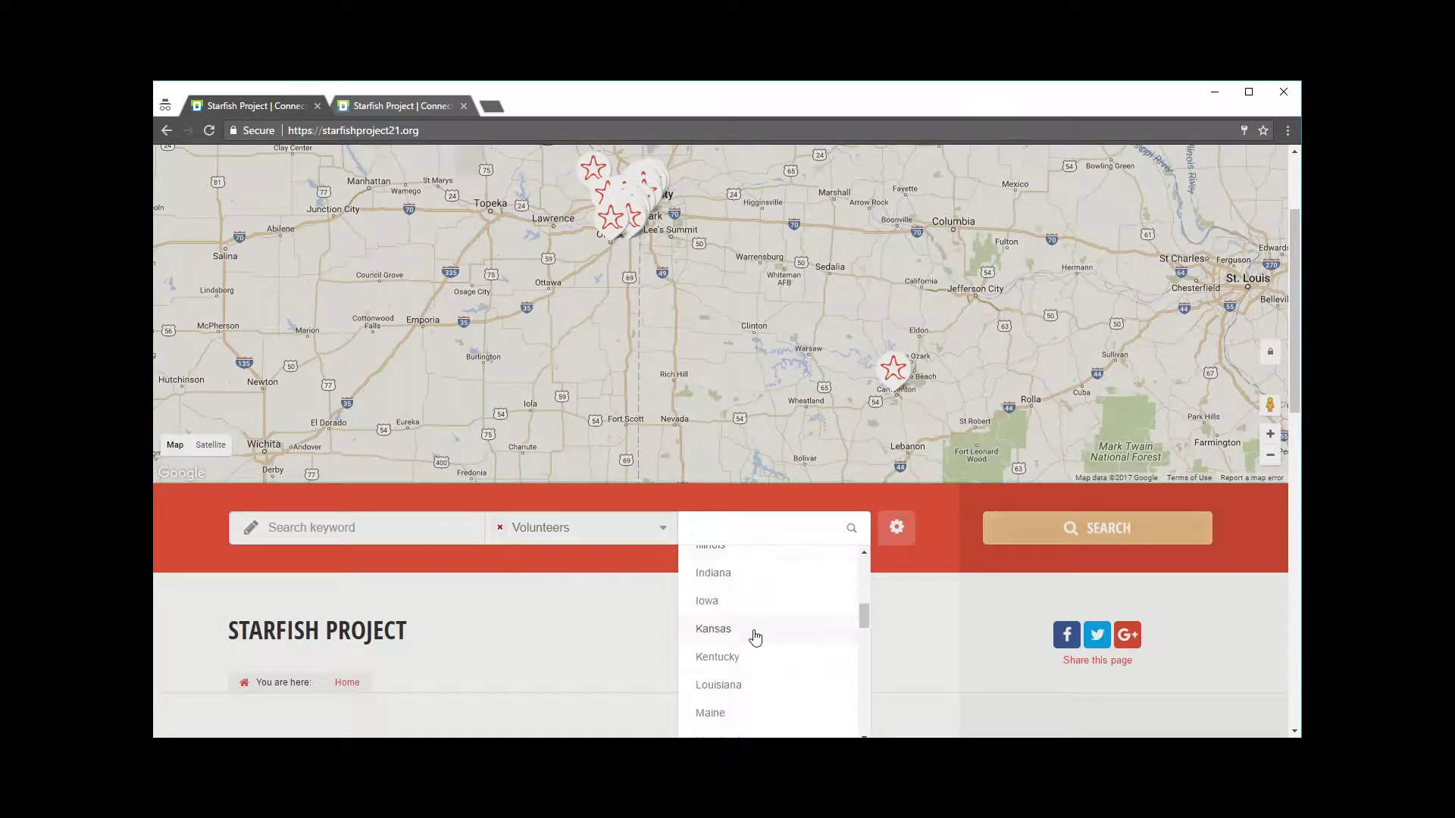
click(756, 635)
click(1125, 537)
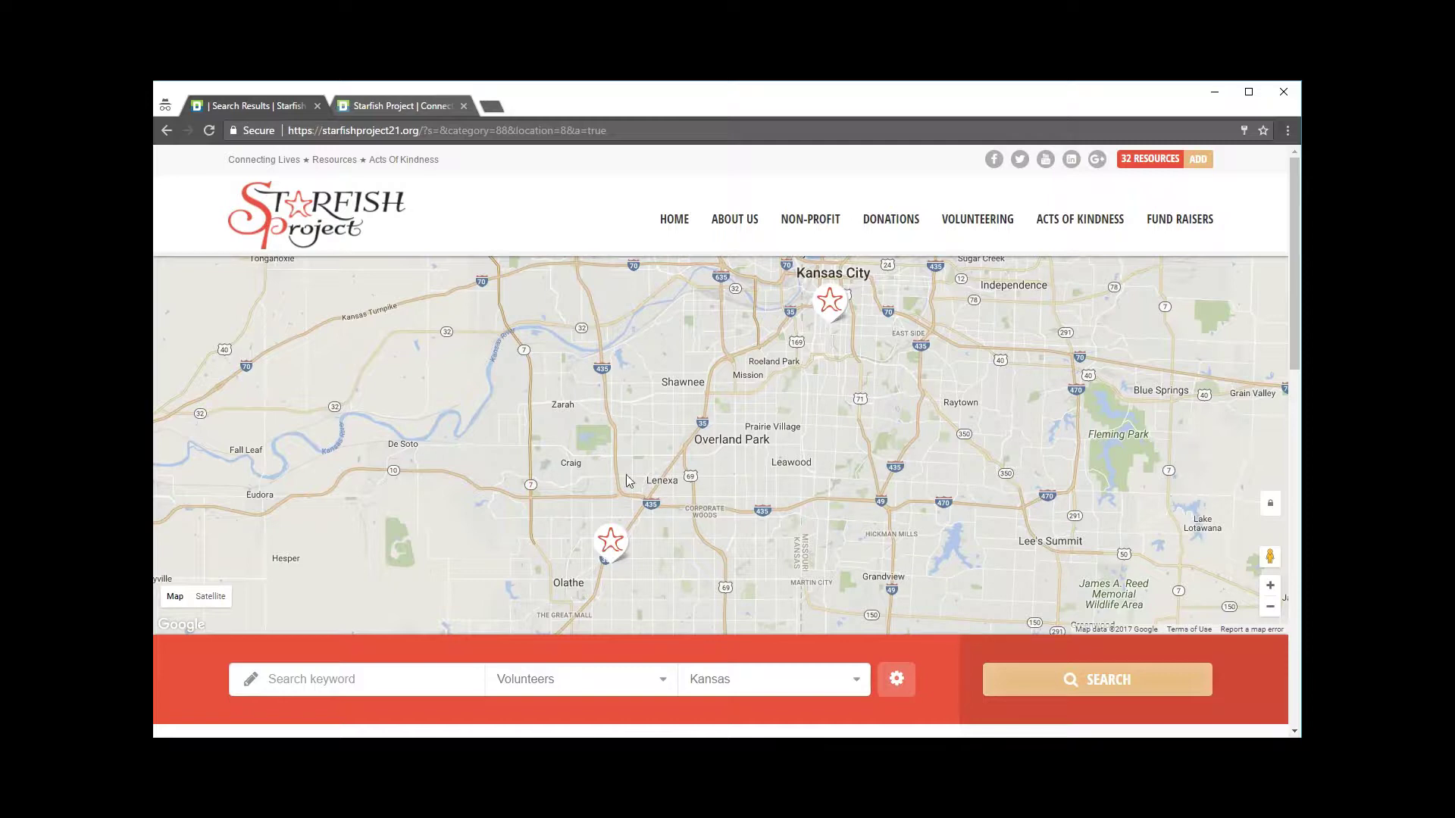
Open the map marker near Olathe and examine the list of search results for volunteers in Kansas.
click(610, 542)
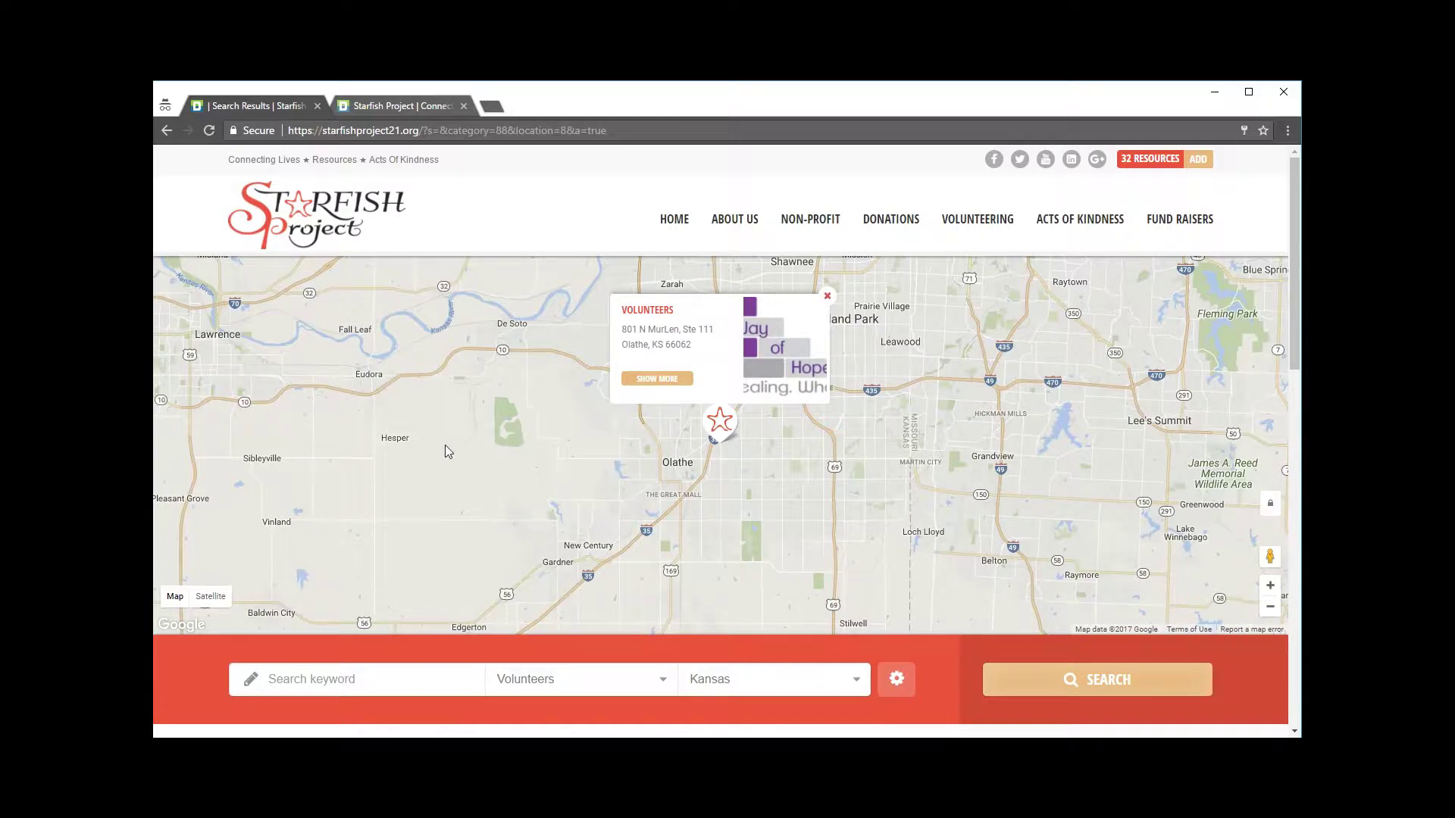
scroll(448, 452, down, 5)
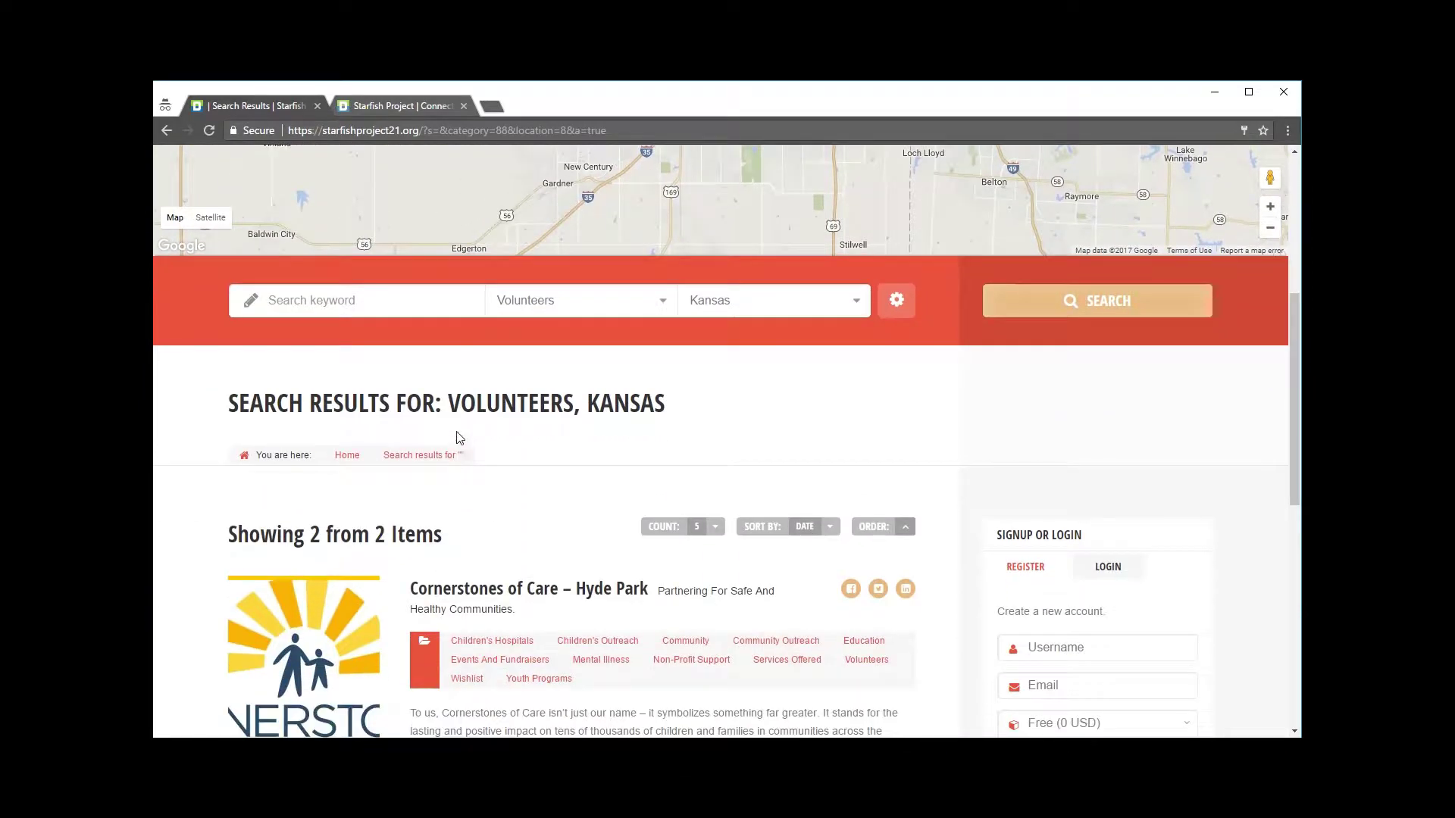
drag(448, 402, 667, 402)
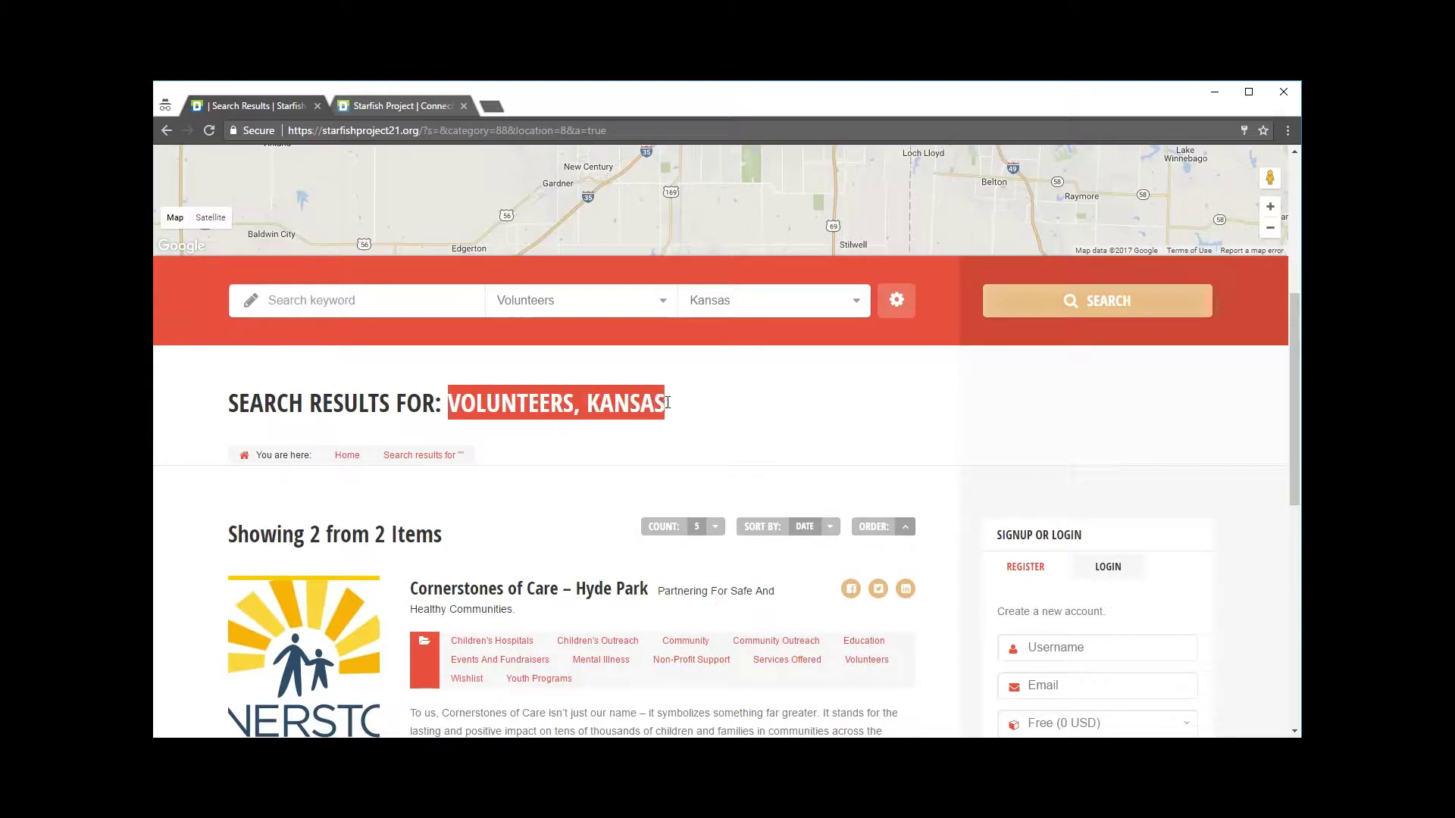
click(716, 422)
scroll(718, 425, down, 5)
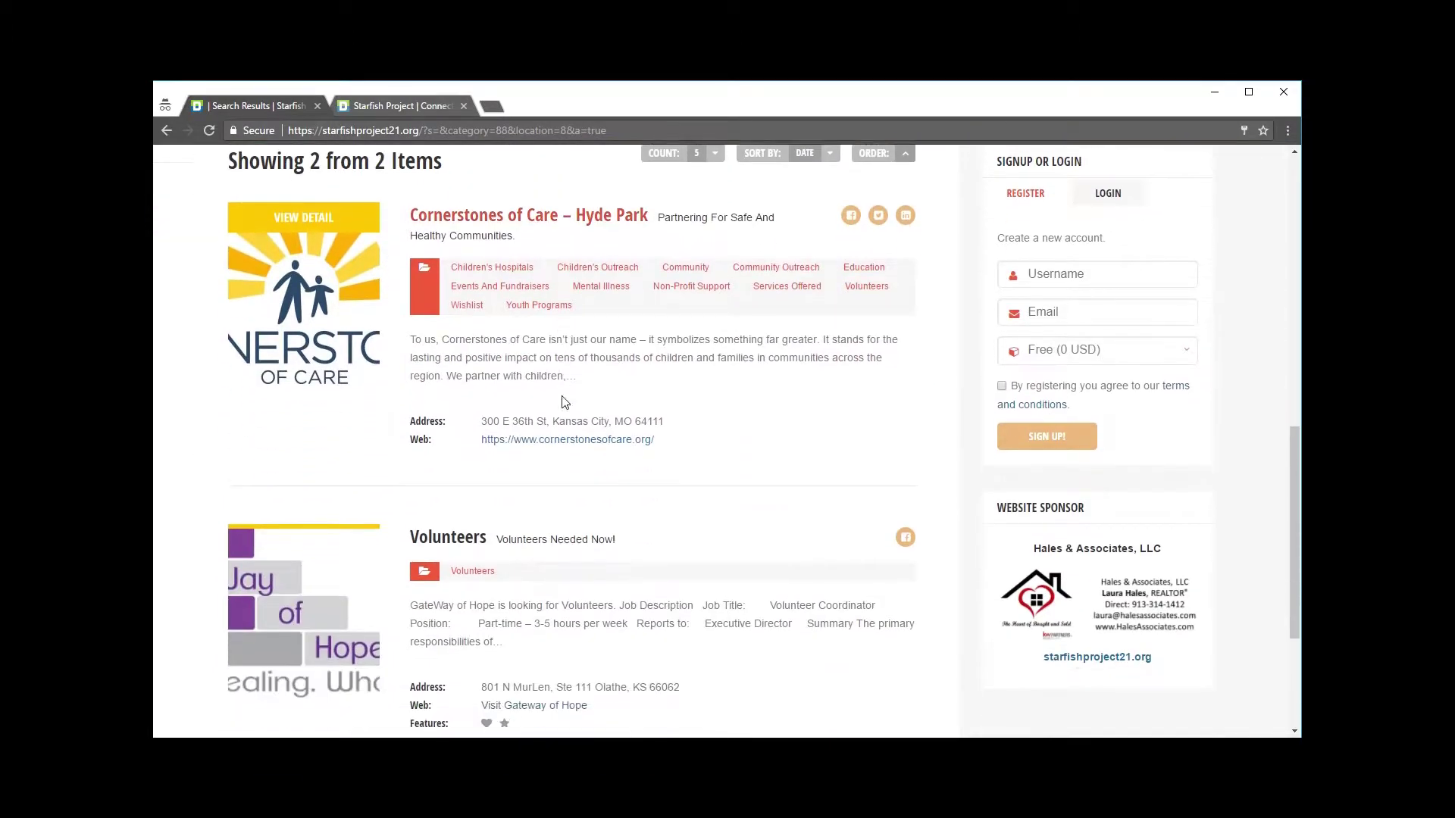
scroll(508, 454, down, 1)
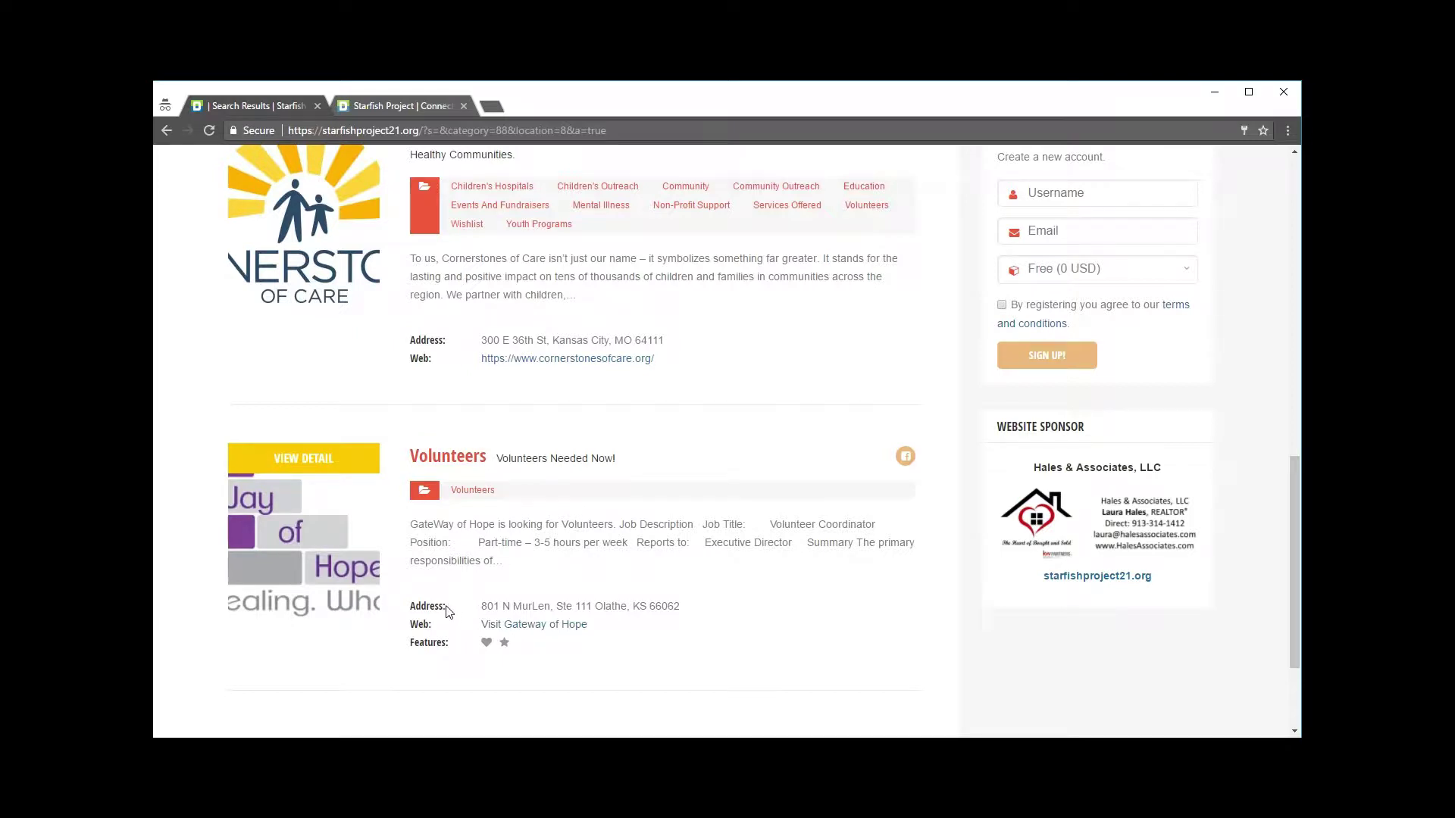
scroll(436, 606, down, 1)
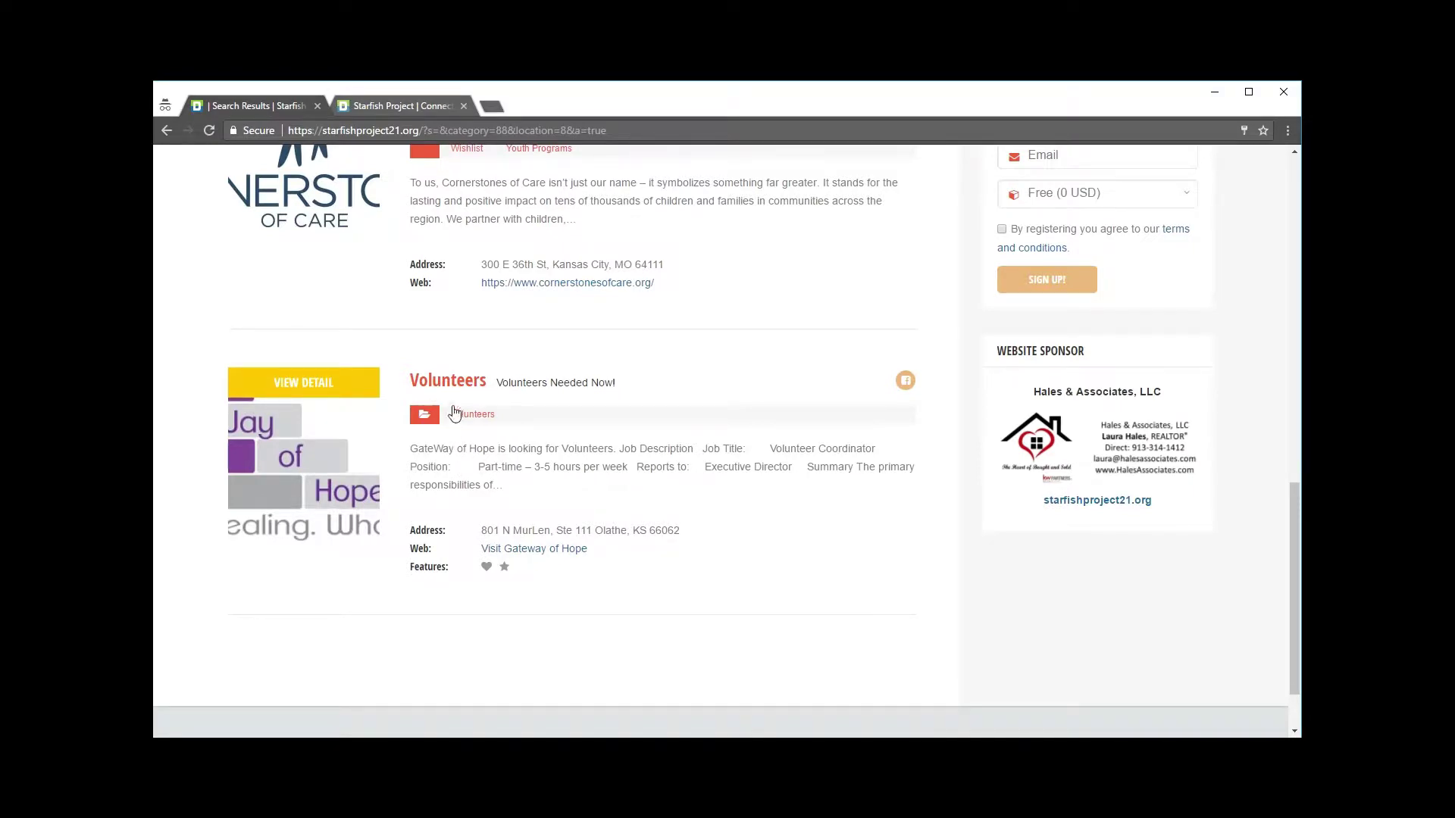
Open the Volunteers listing and read its job description, duties, required skills and contact details.
click(455, 380)
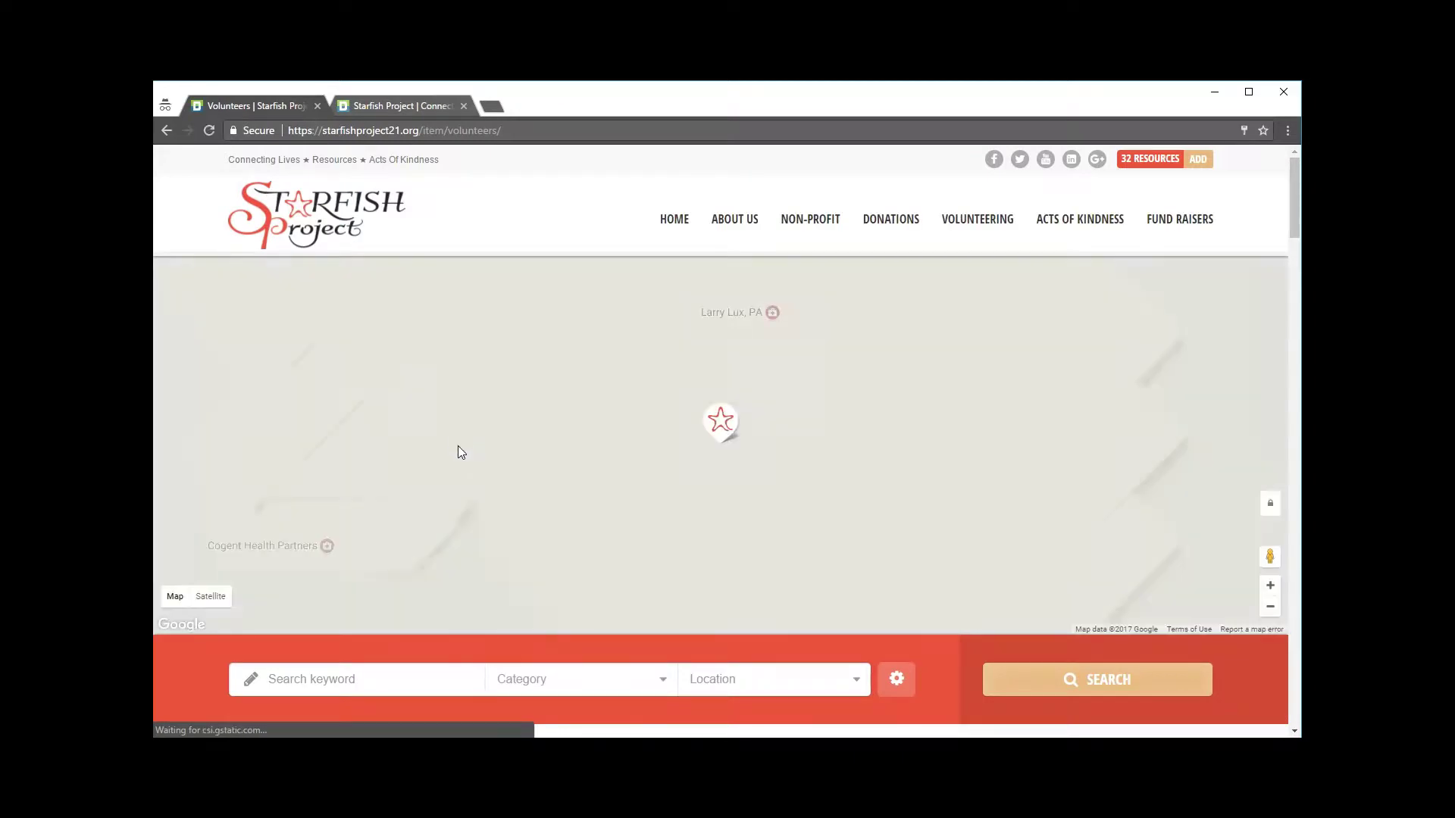
scroll(453, 452, down, 5)
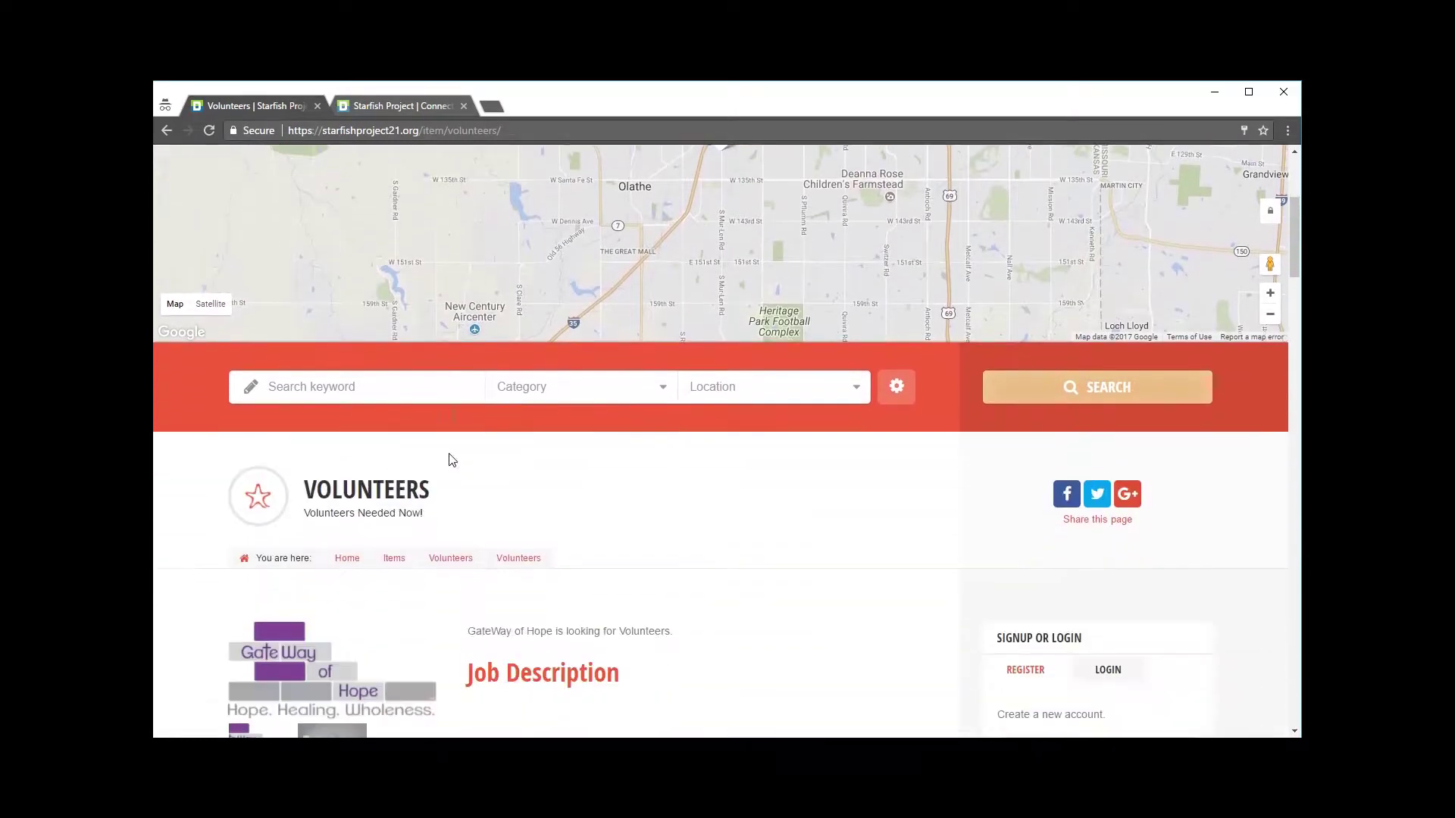
scroll(637, 472, down, 4)
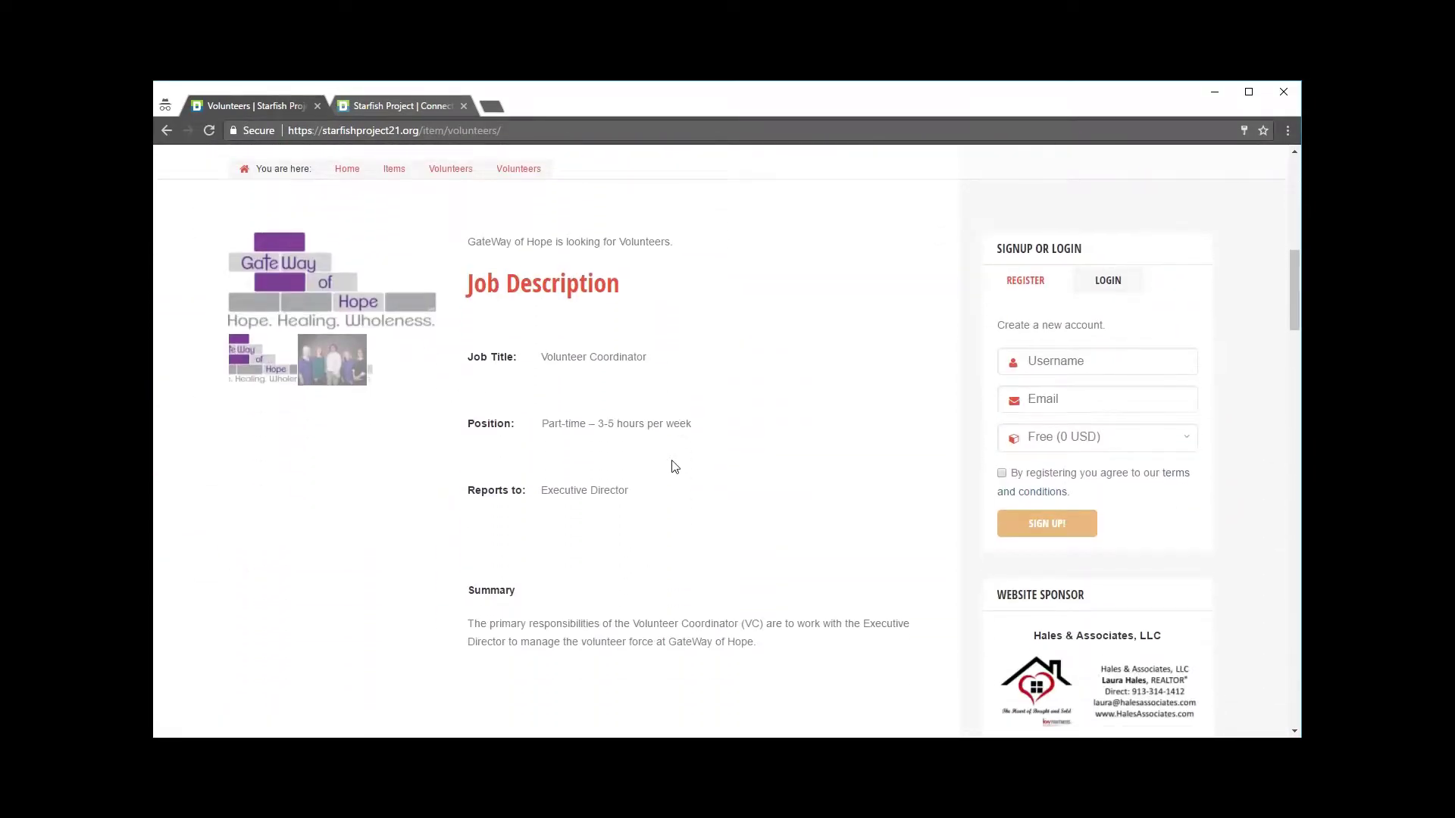
scroll(576, 303, down, 1)
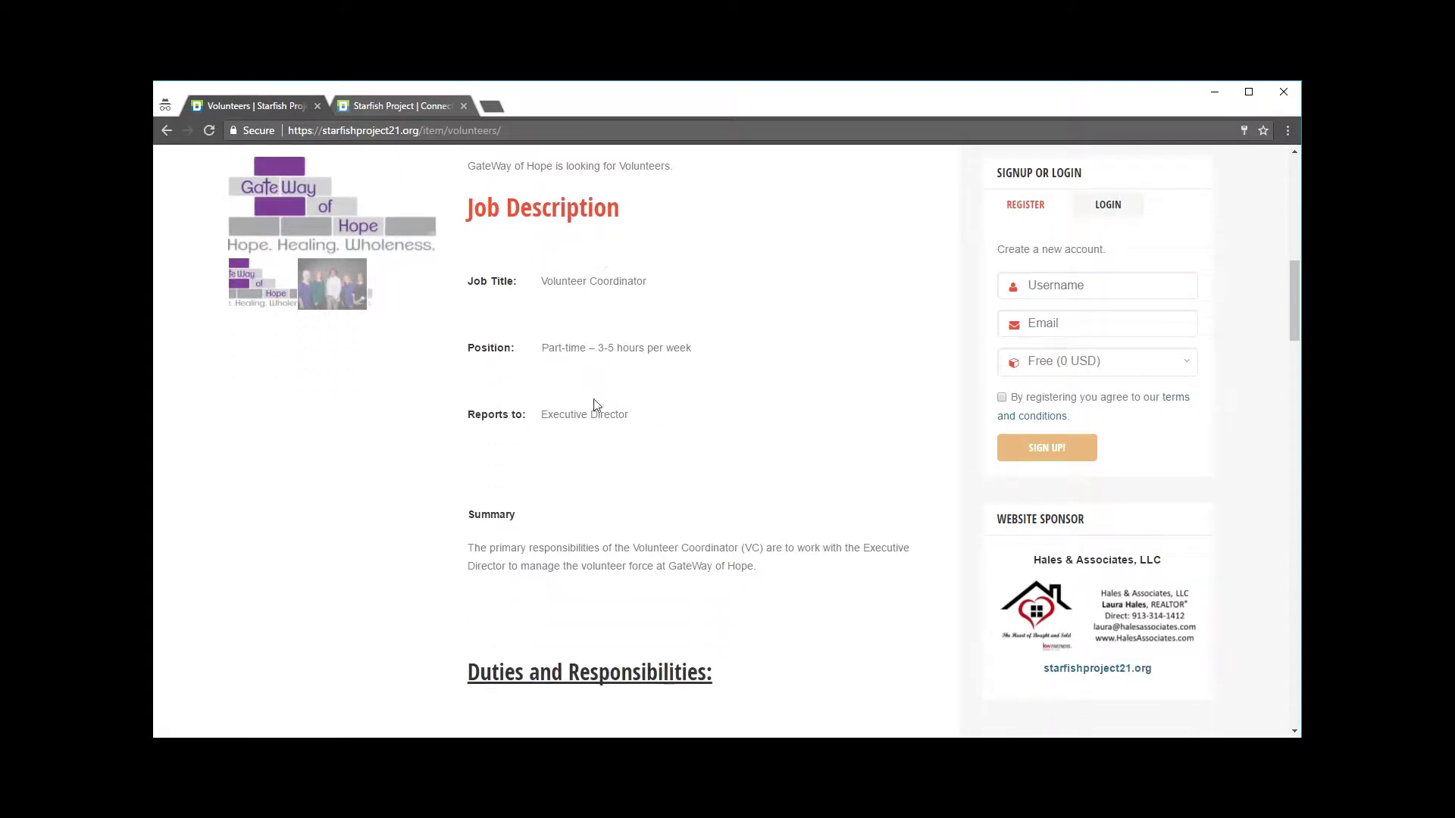
scroll(687, 451, down, 5)
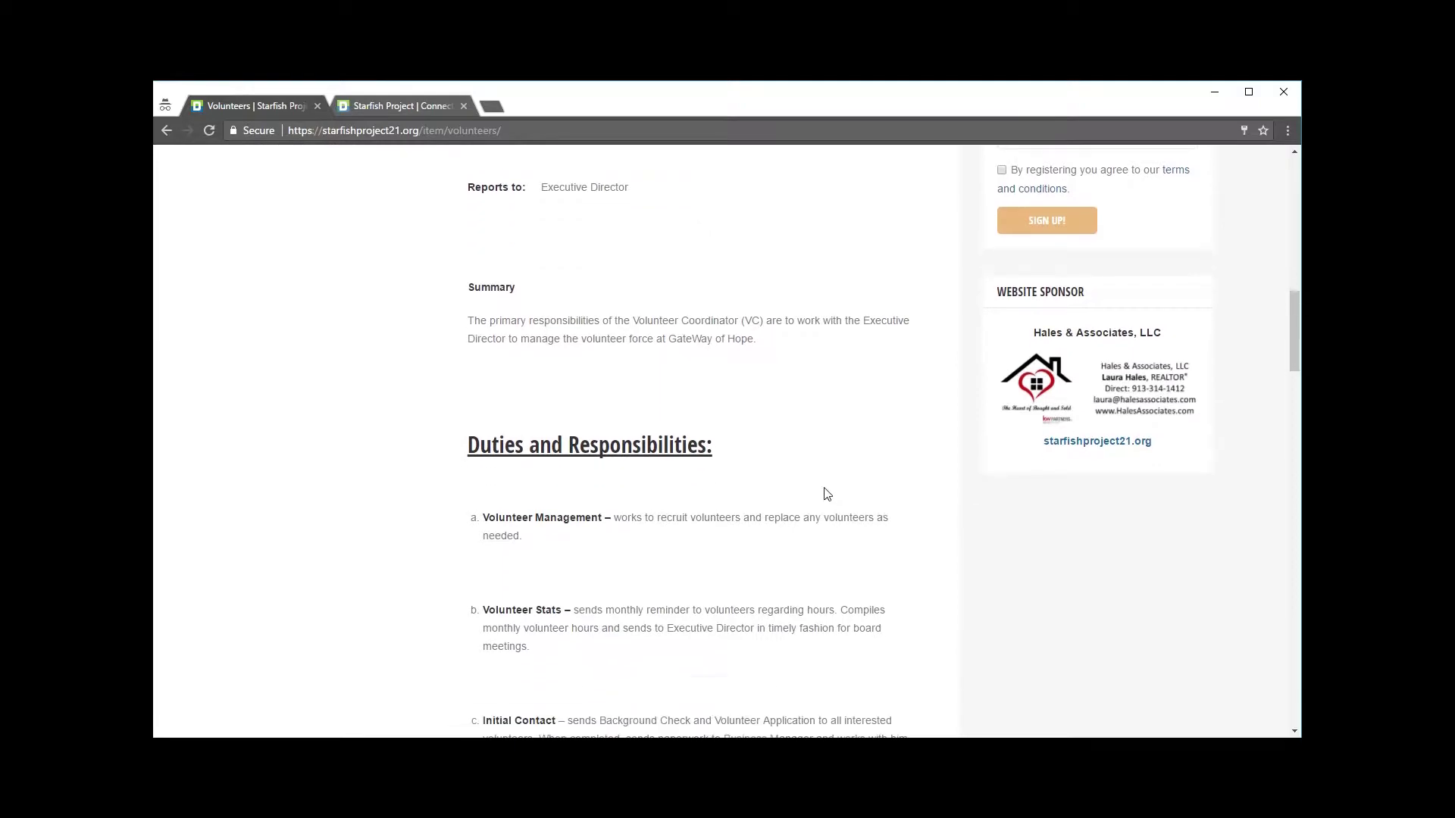
scroll(826, 494, down, 15)
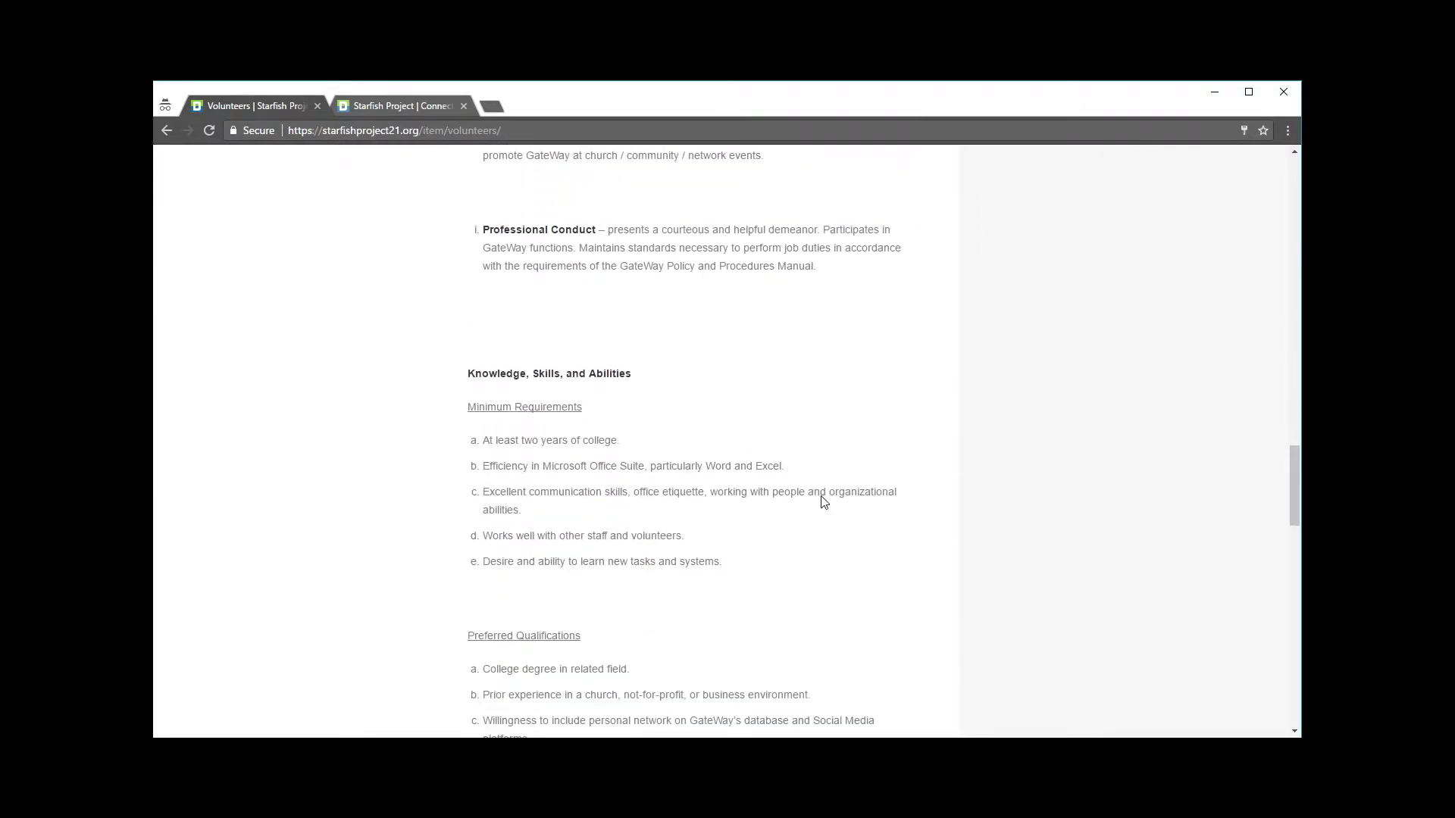
scroll(821, 503, down, 3)
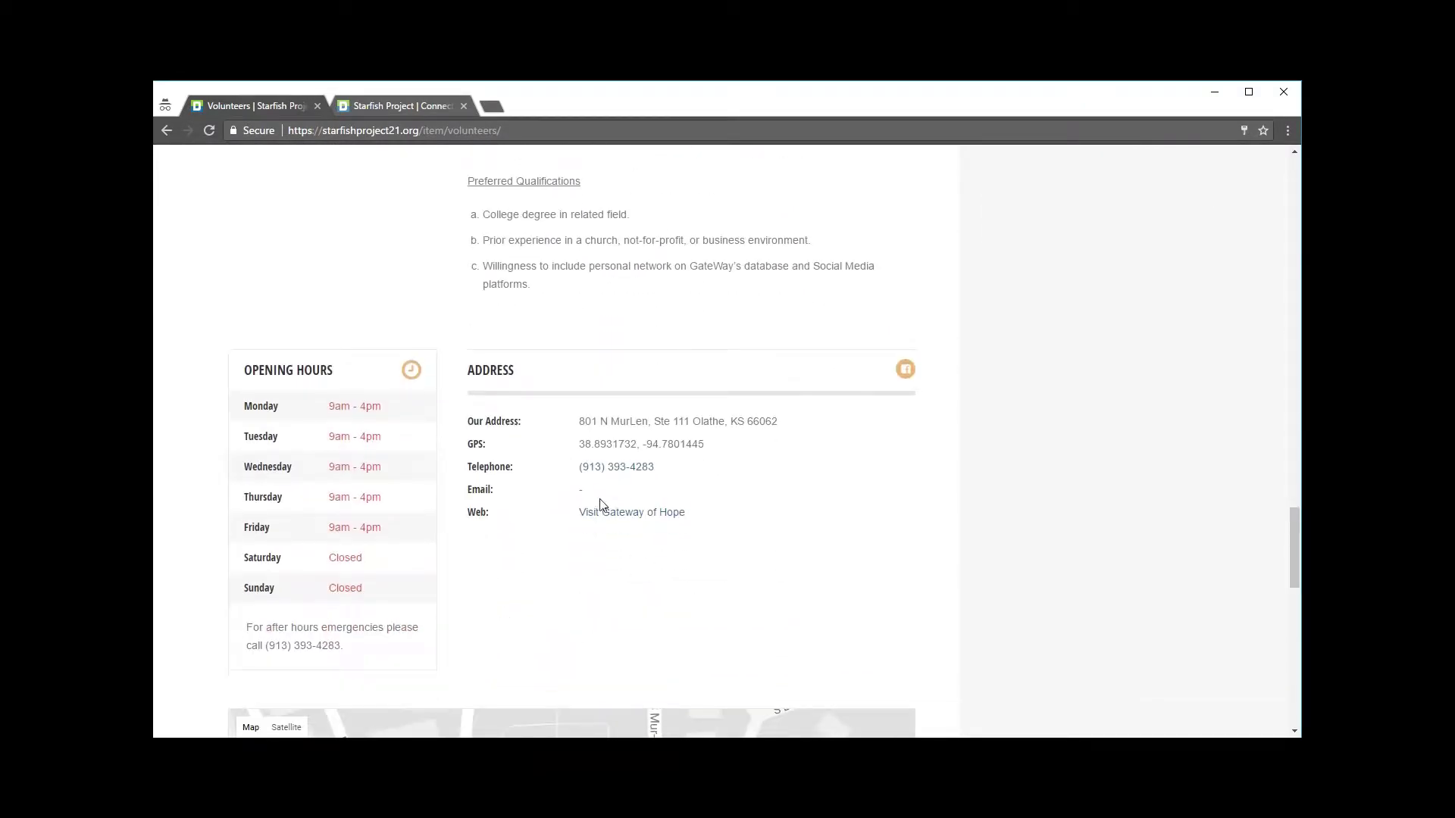
Examine the listing's location map, social sharing options, features and reply form, and return to the page heading.
scroll(607, 538, down, 1)
scroll(679, 454, down, 4)
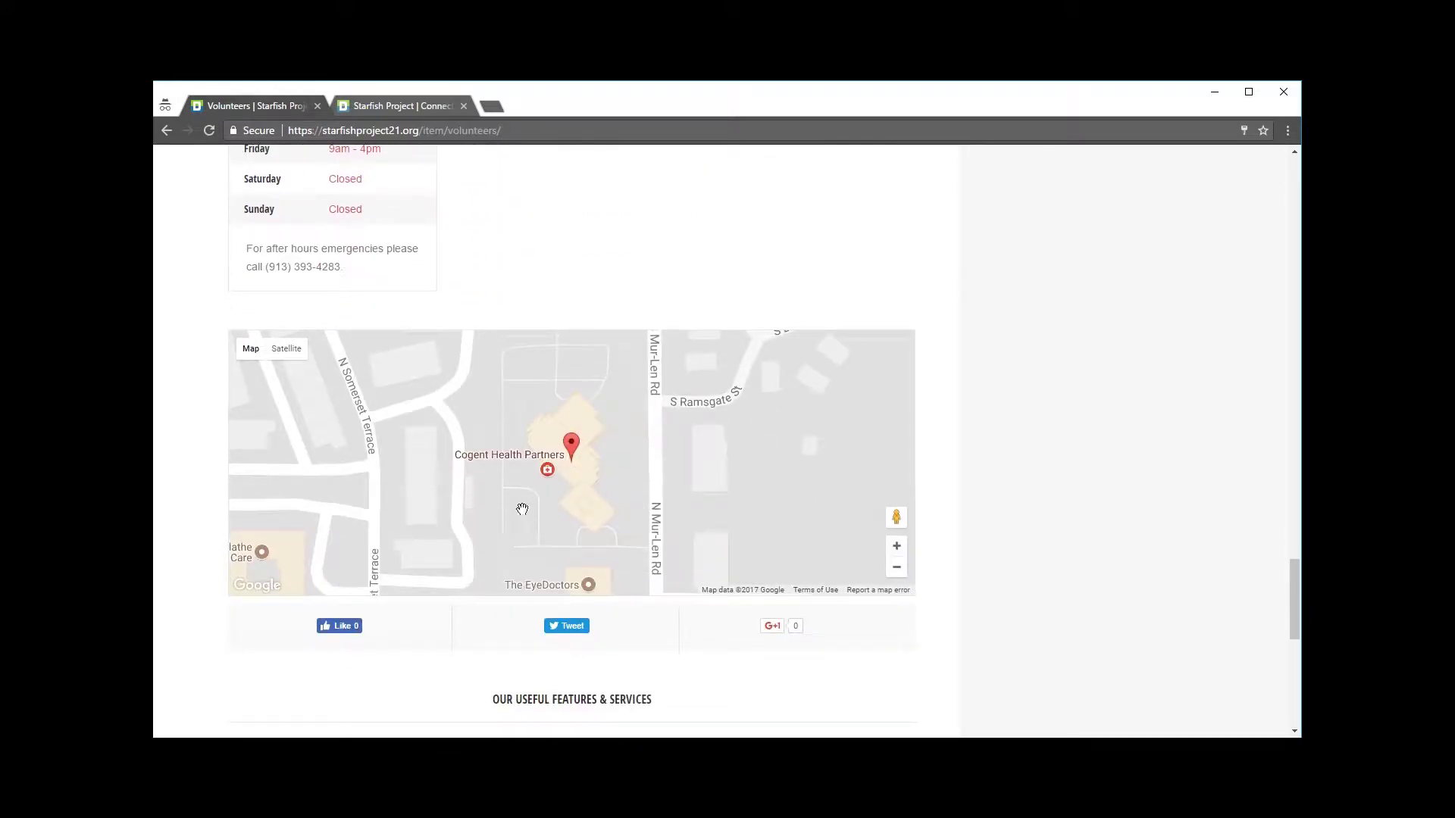
scroll(530, 515, down, 1)
scroll(533, 520, down, 1)
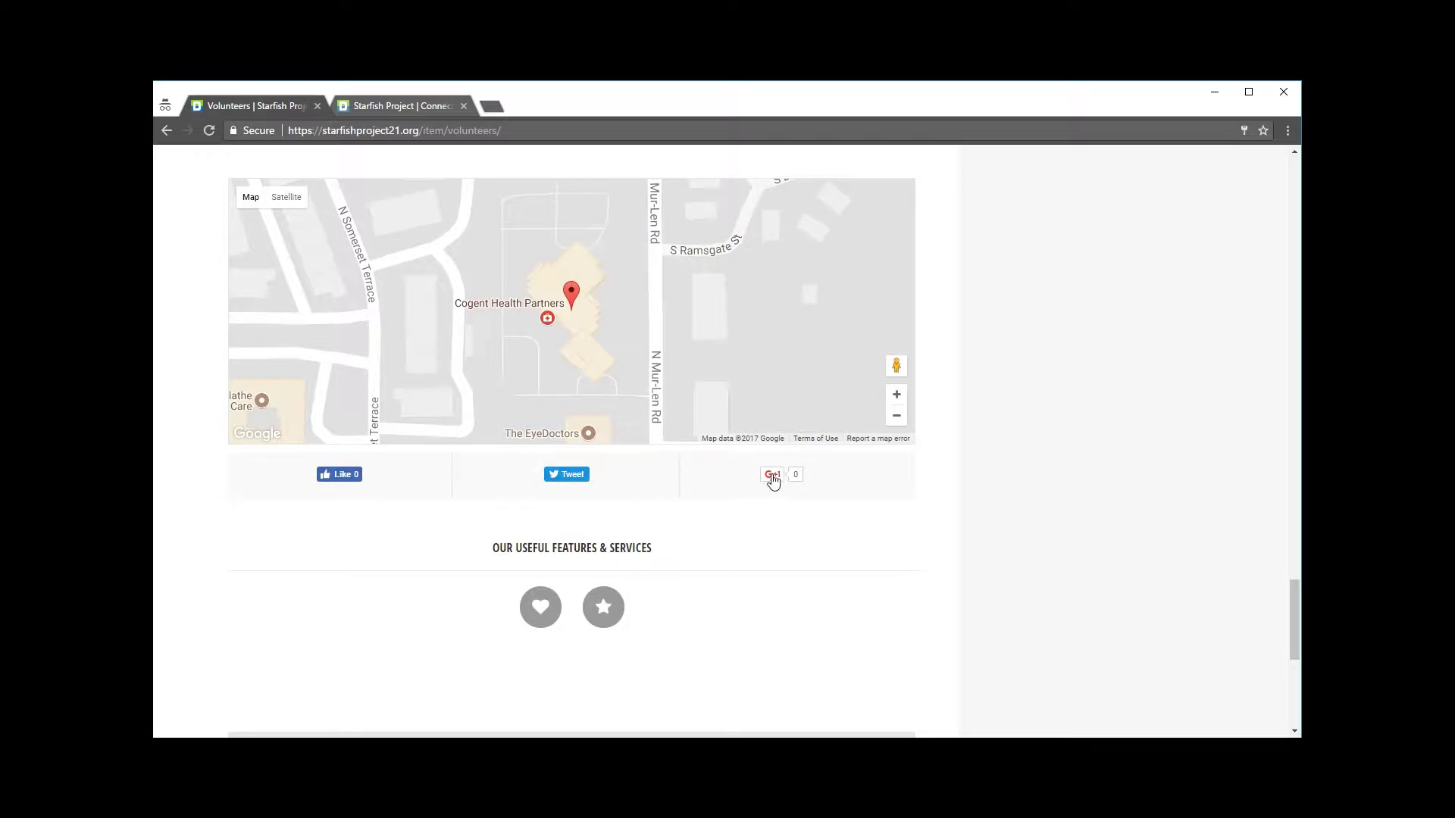
scroll(435, 526, down, 1)
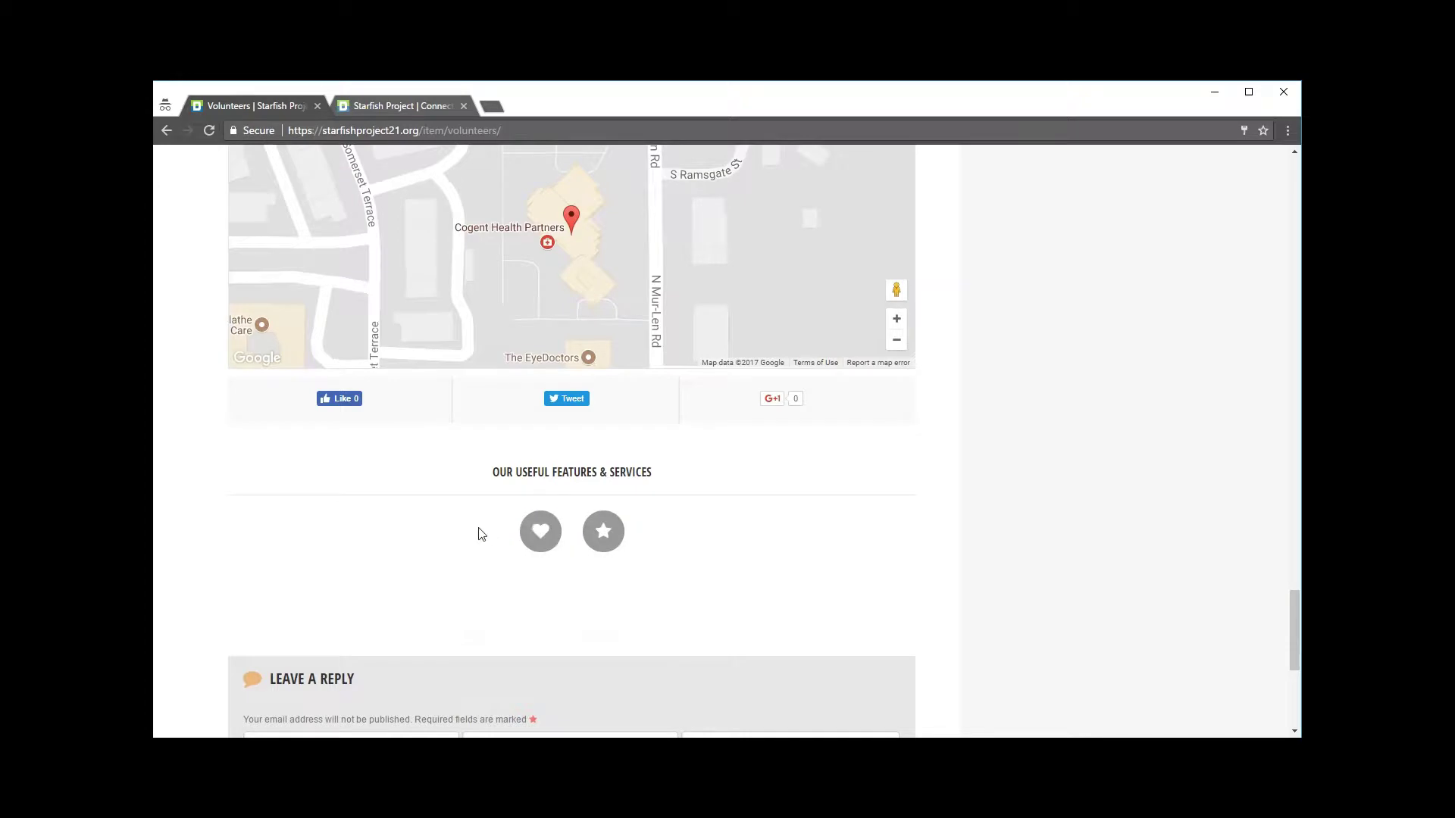
scroll(871, 530, down, 4)
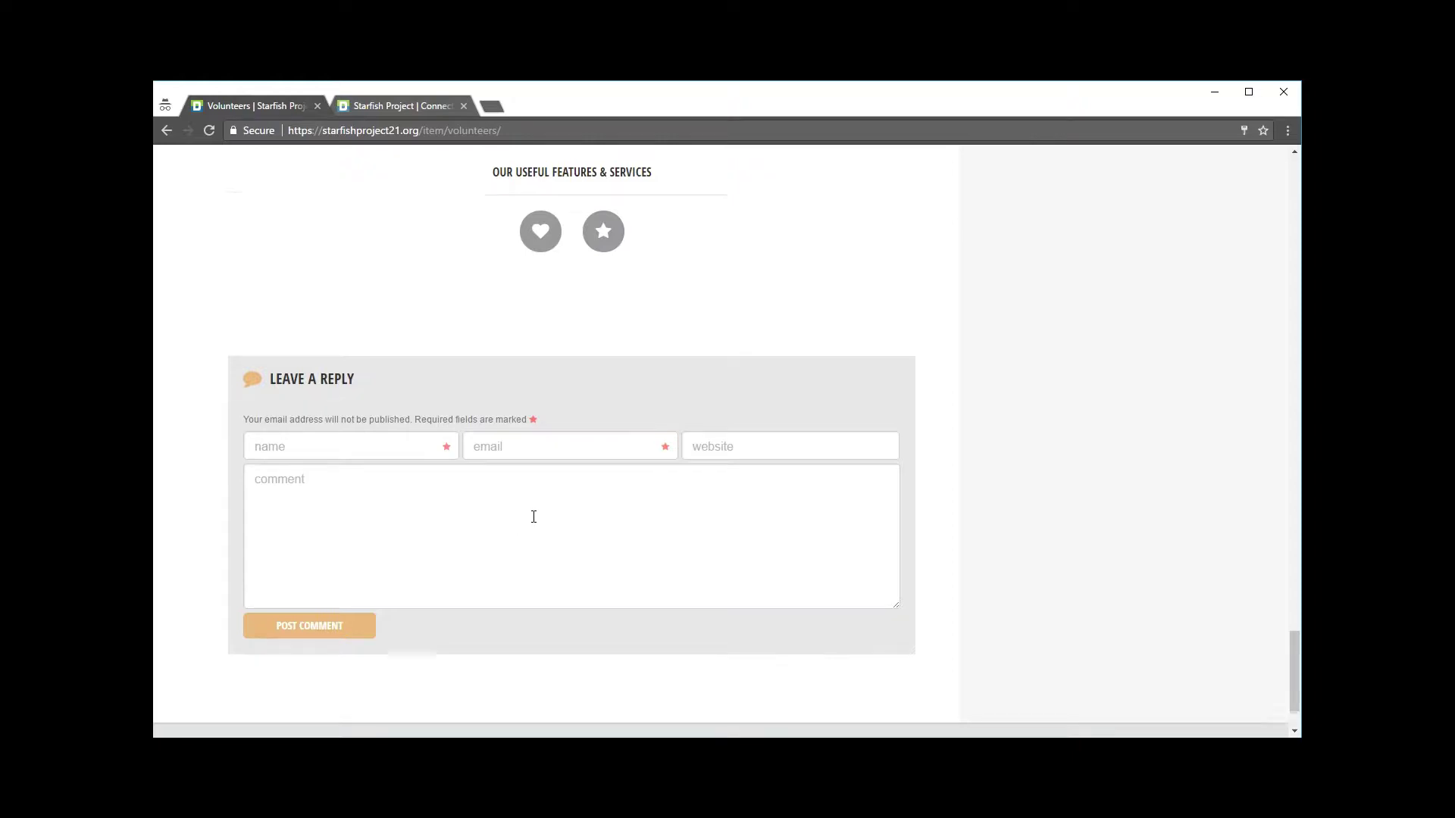
scroll(948, 465, up, 15)
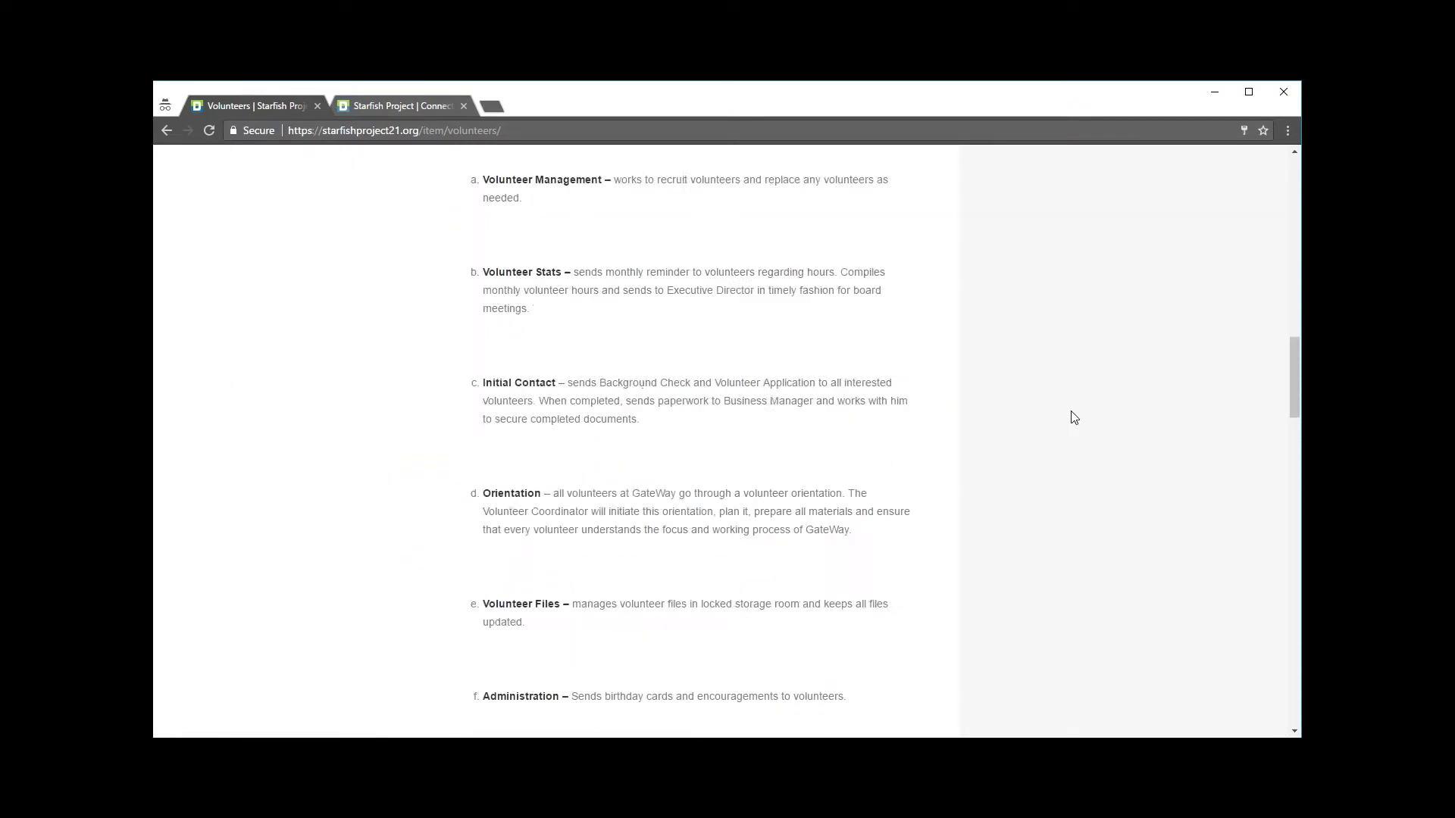
scroll(1075, 418, up, 4)
scroll(1045, 452, up, 8)
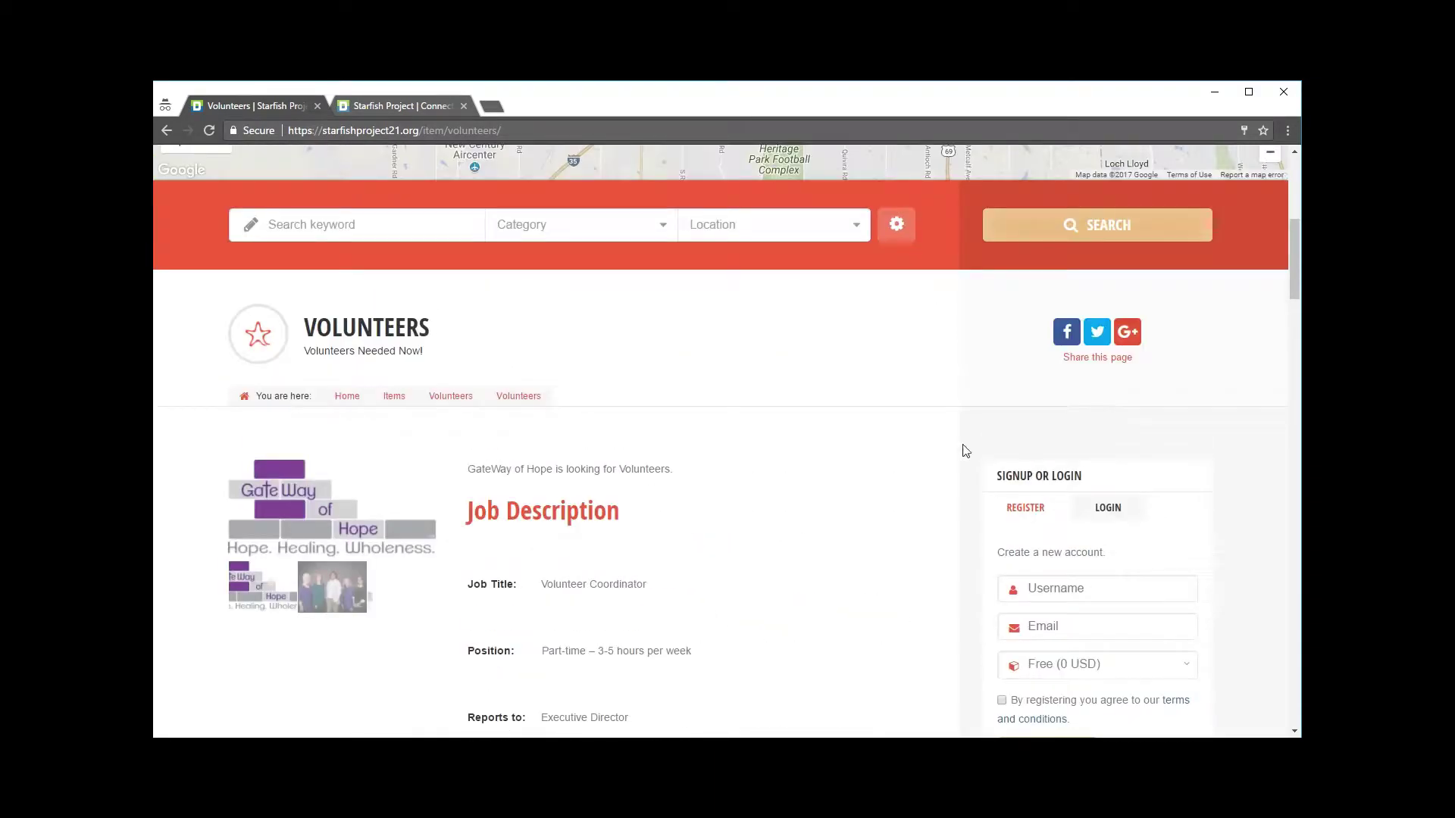
scroll(582, 324, up, 1)
scroll(598, 379, up, 3)
Switch to the other Starfish Project home page and log in with the account username and password.
click(396, 107)
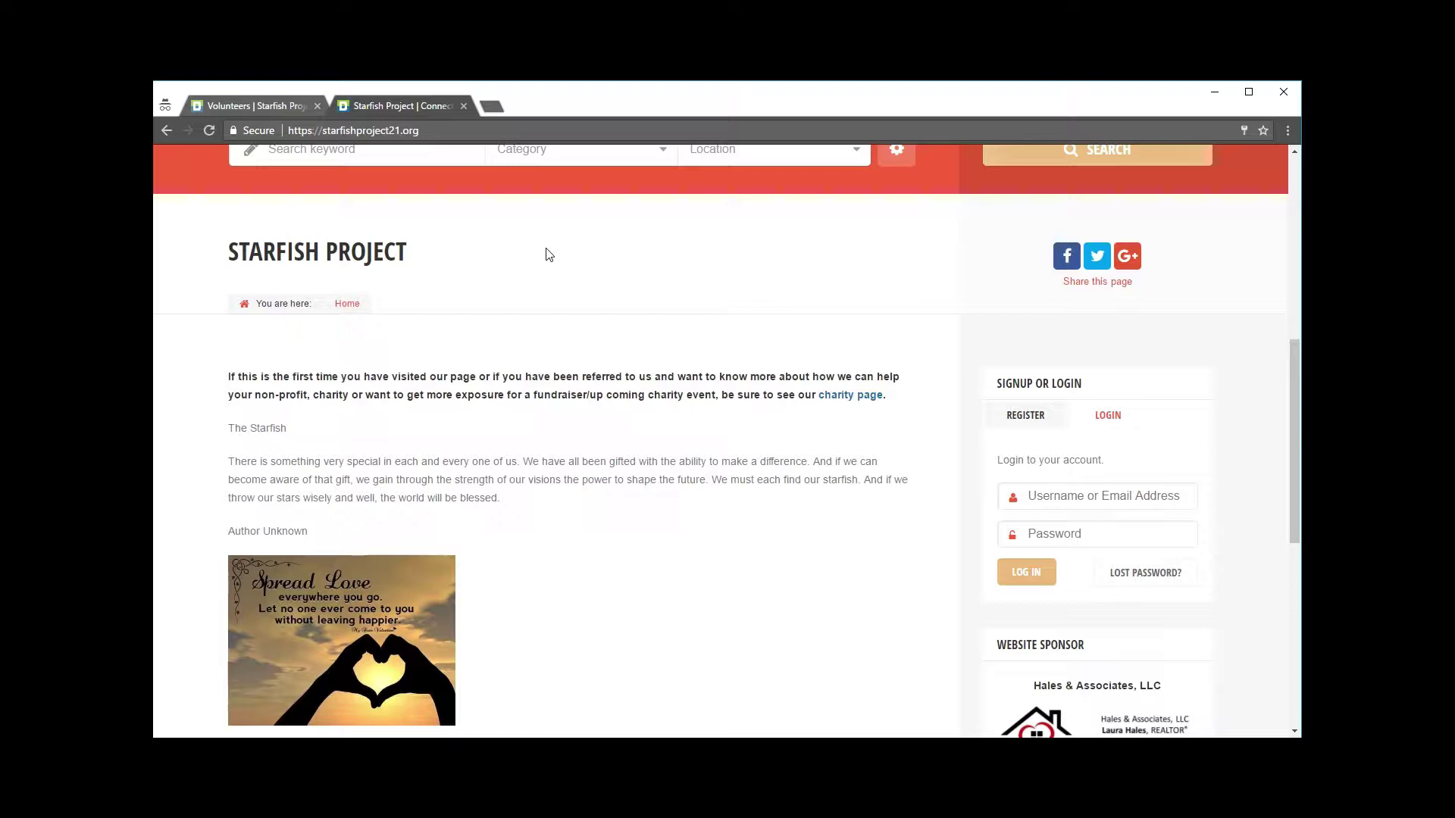
scroll(546, 254, up, 5)
scroll(549, 407, up, 2)
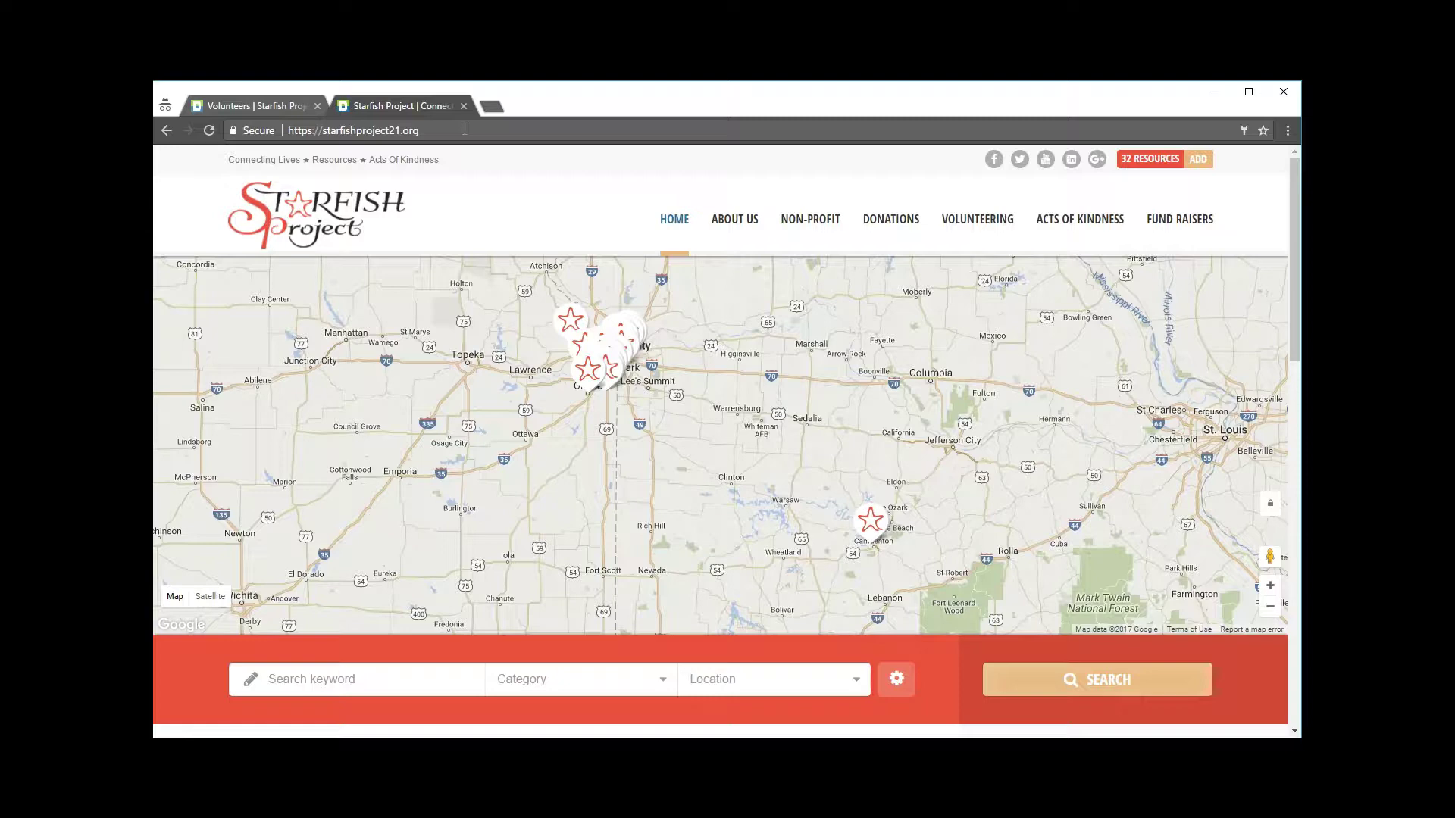
scroll(498, 173, down, 7)
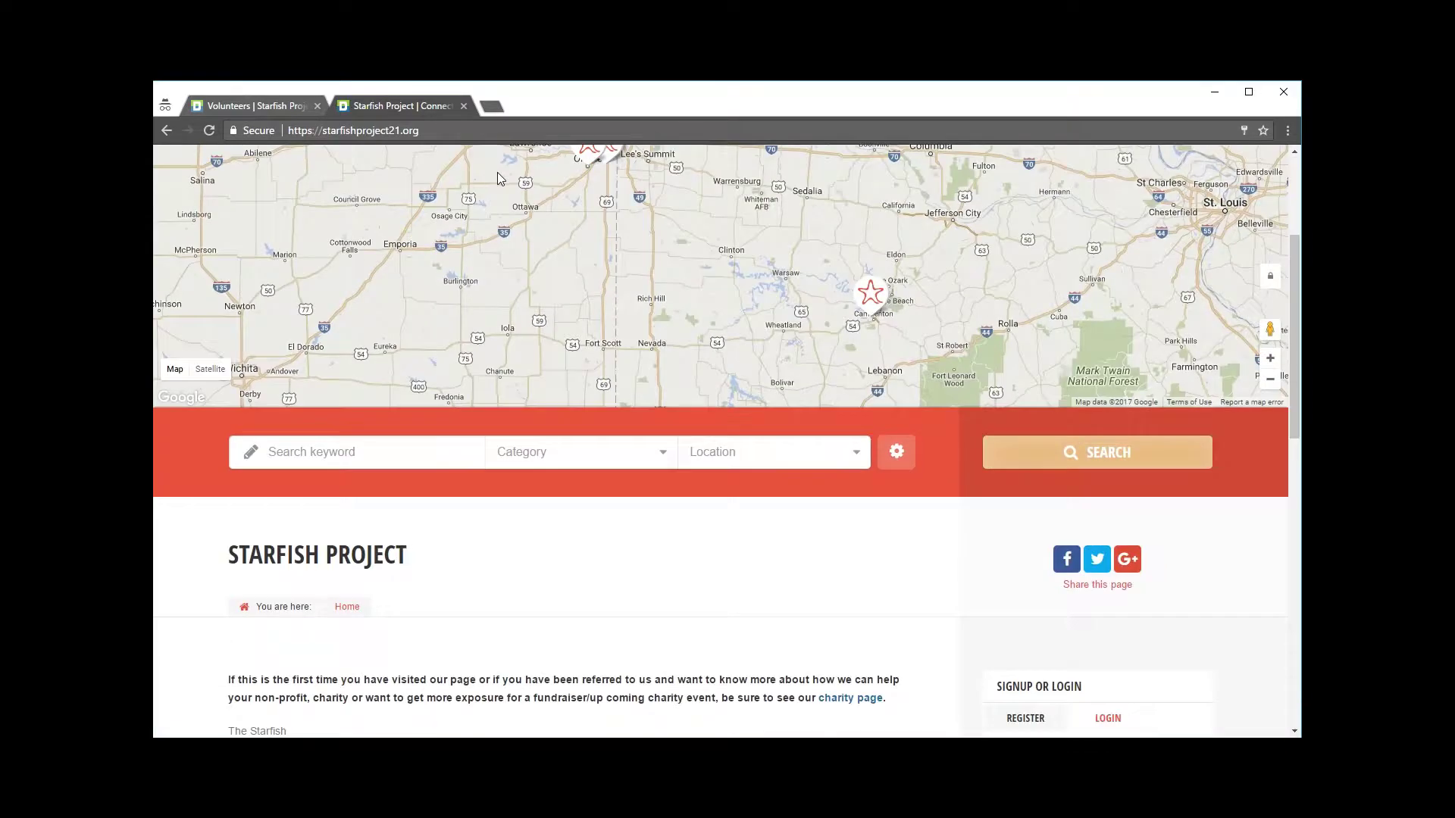
scroll(498, 178, down, 1)
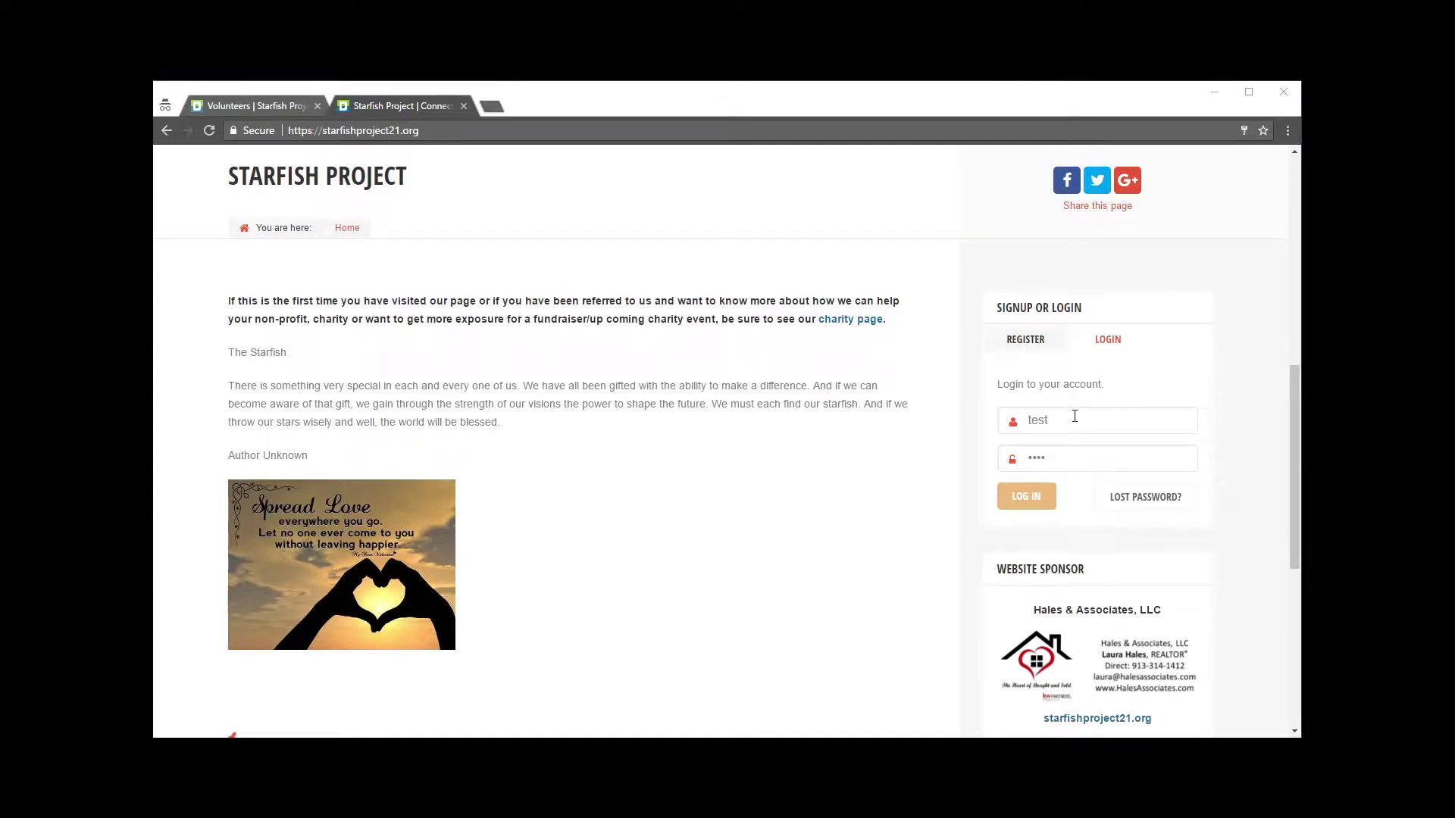
click(1038, 499)
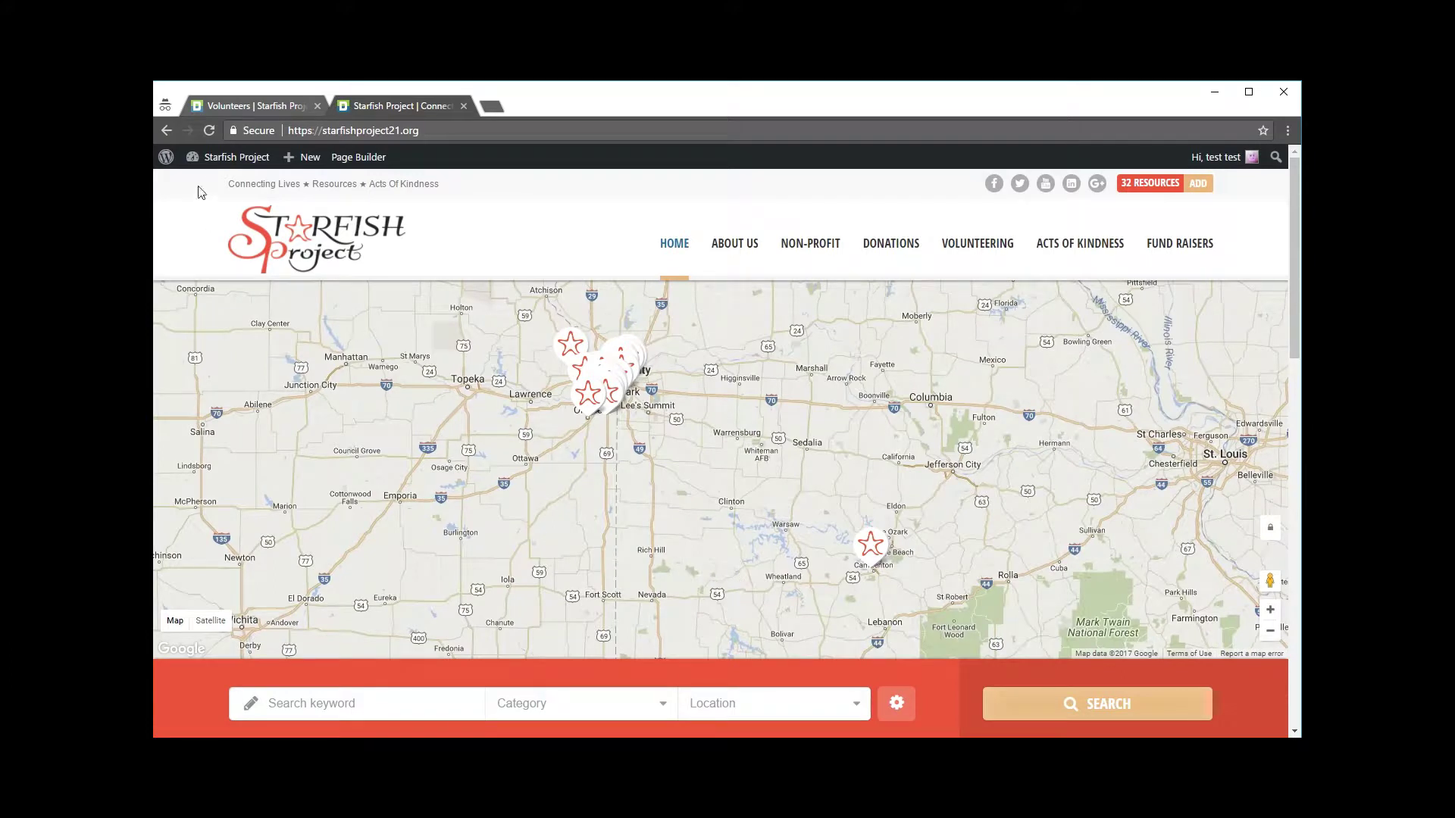
Open the site's admin dashboard and start adding a new item.
mouse_move(211, 163)
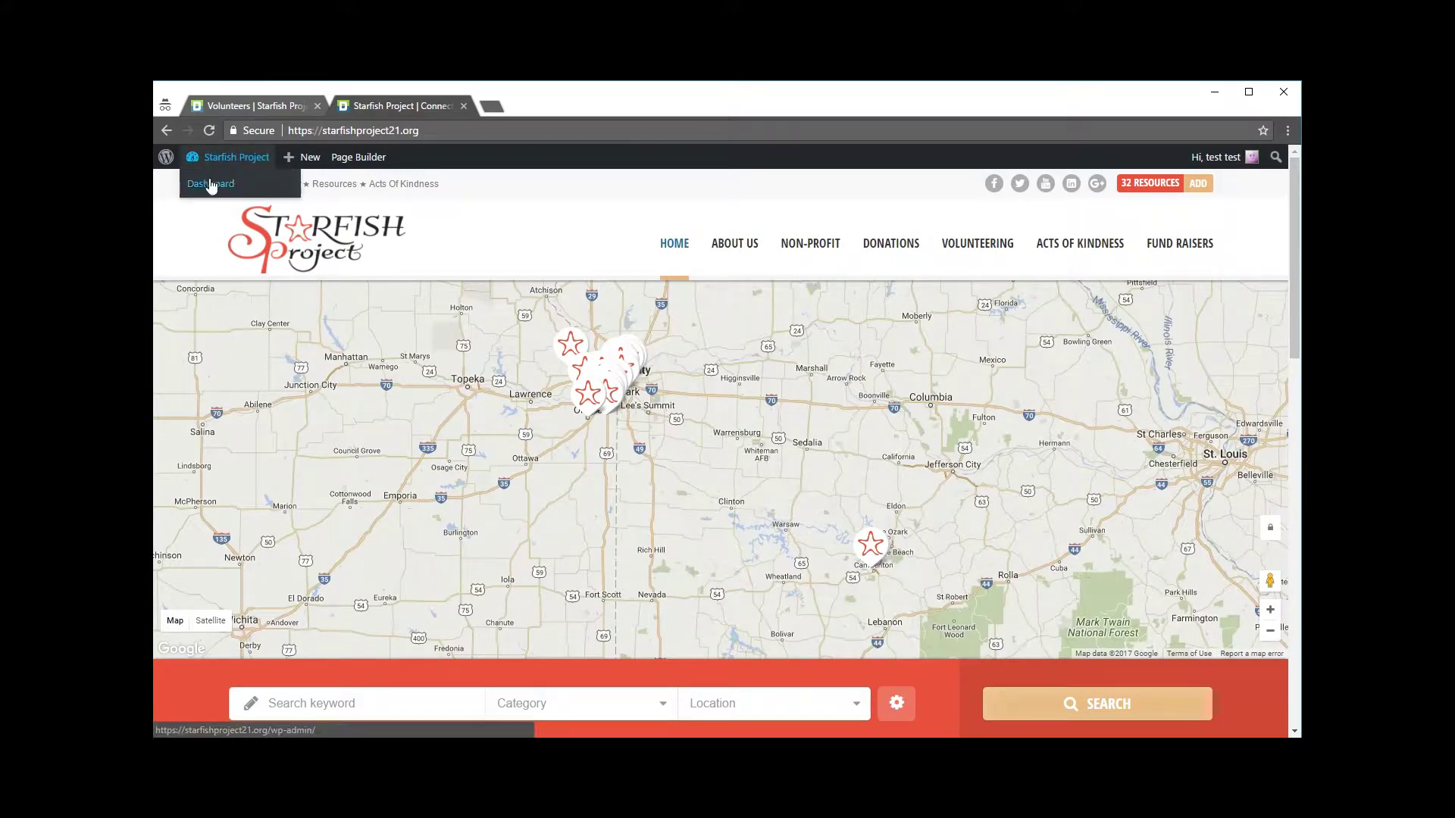
click(210, 184)
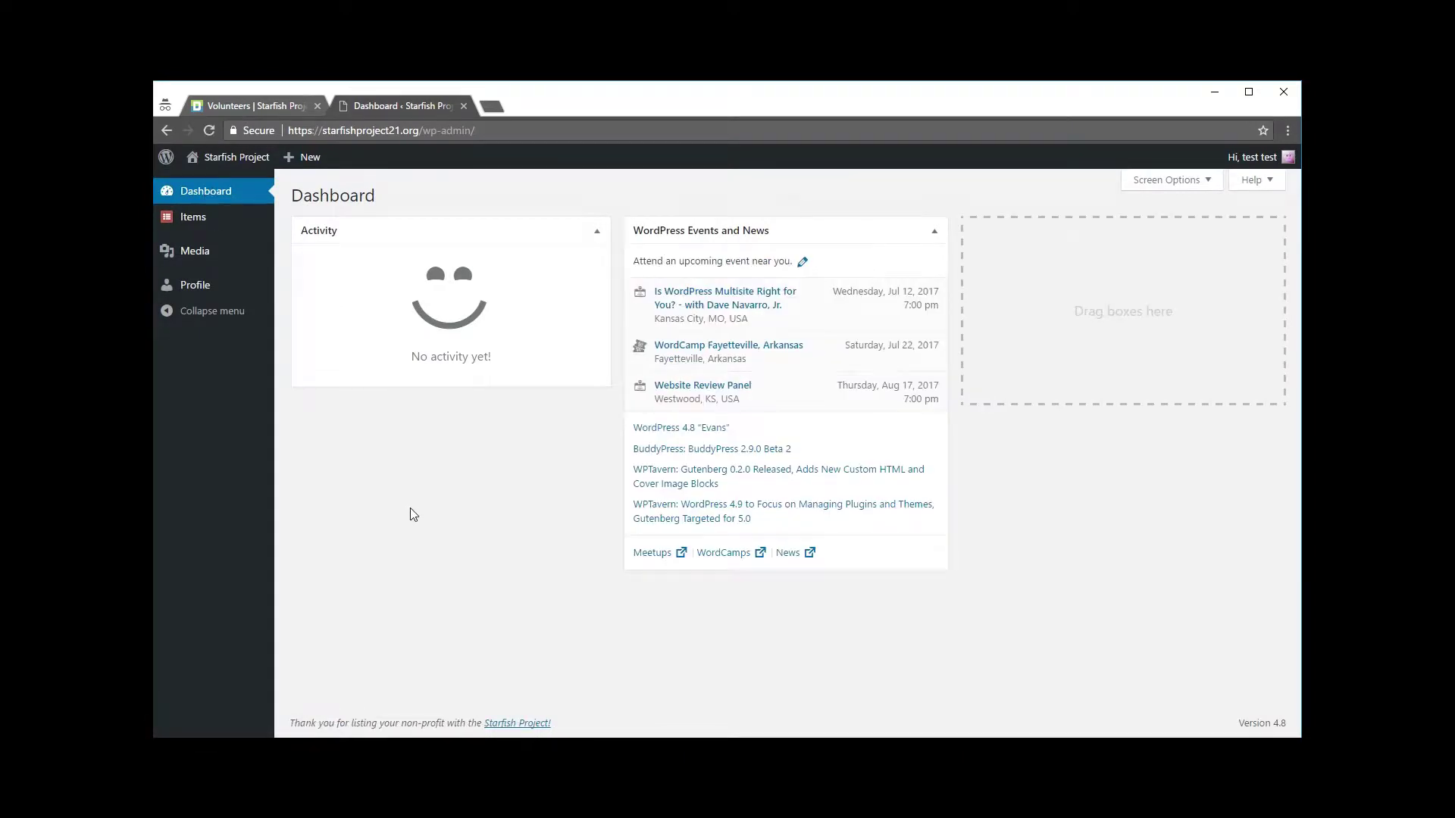
mouse_move(200, 219)
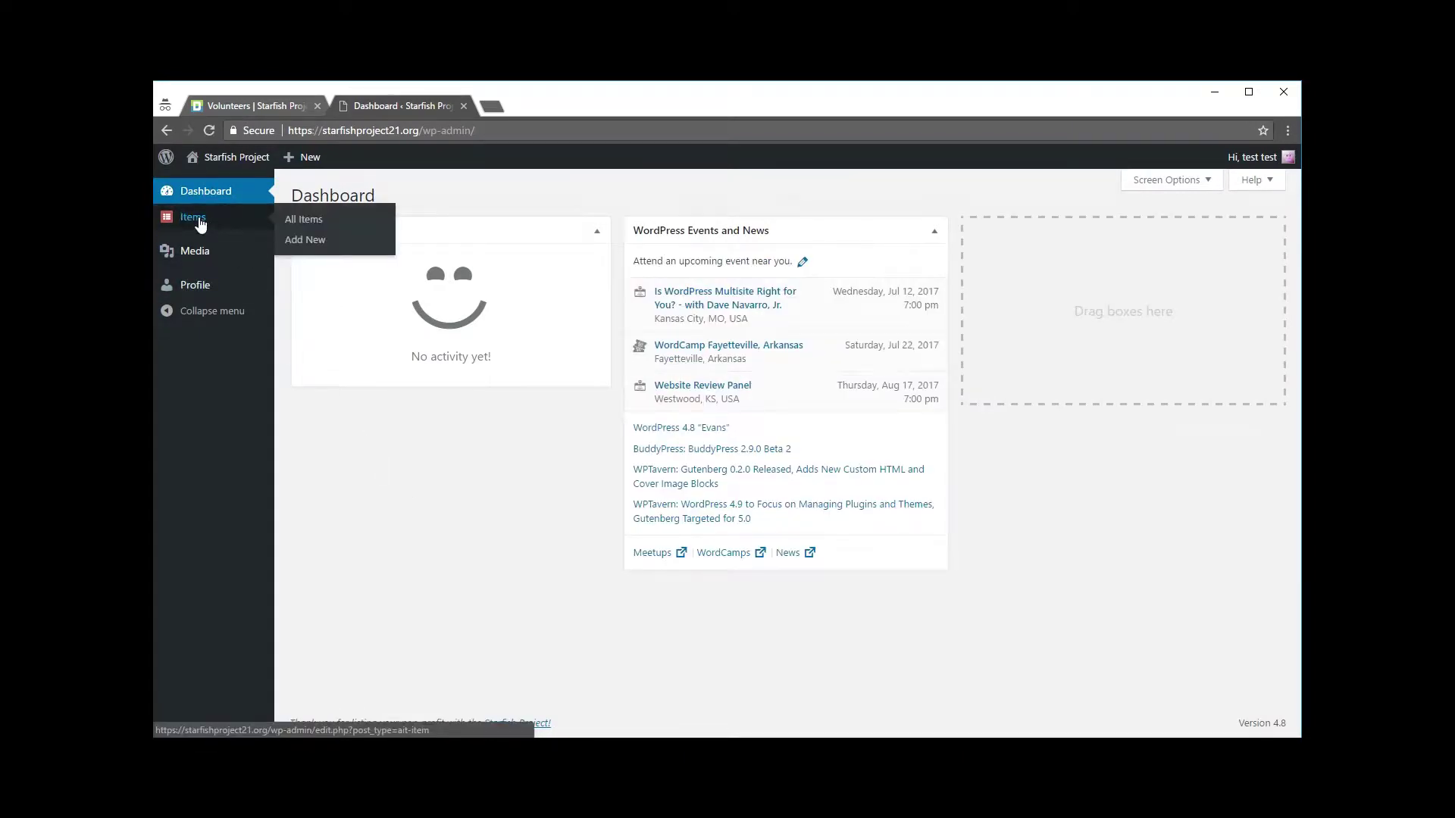
click(309, 244)
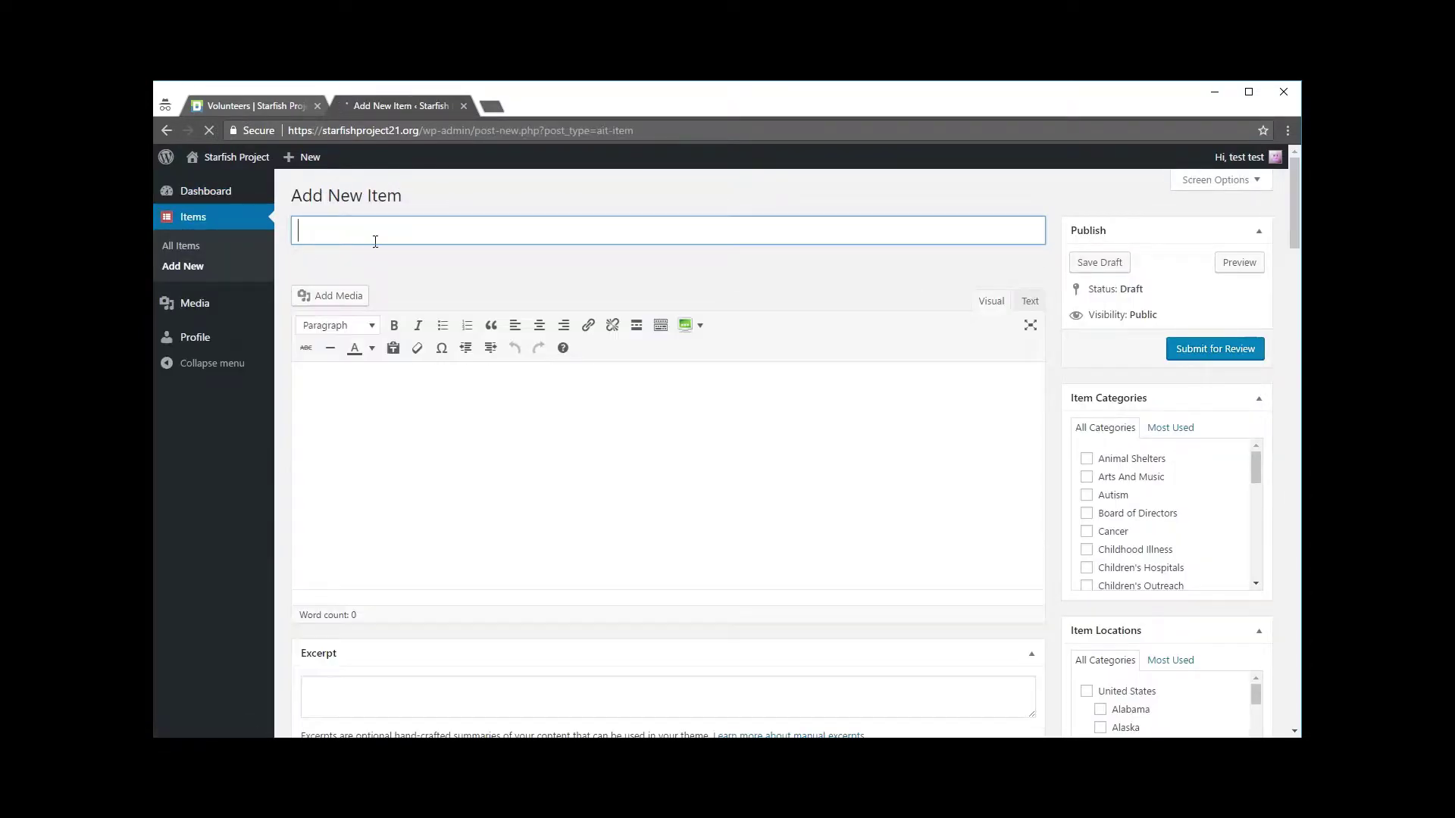
Title the new item "The Name of Your NonProfit".
text(The Nam)
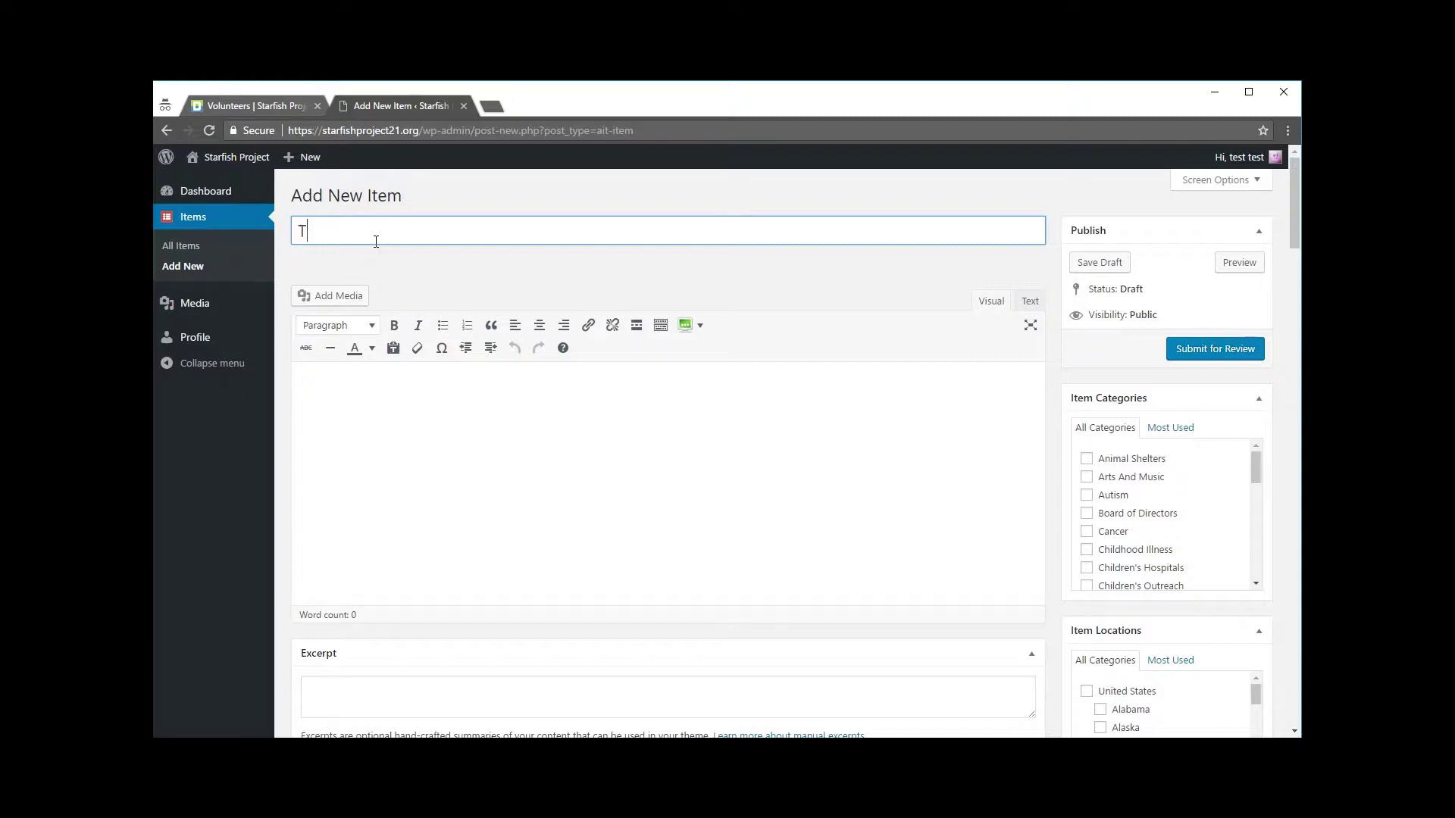
text(Your NonProfit)
click(685, 283)
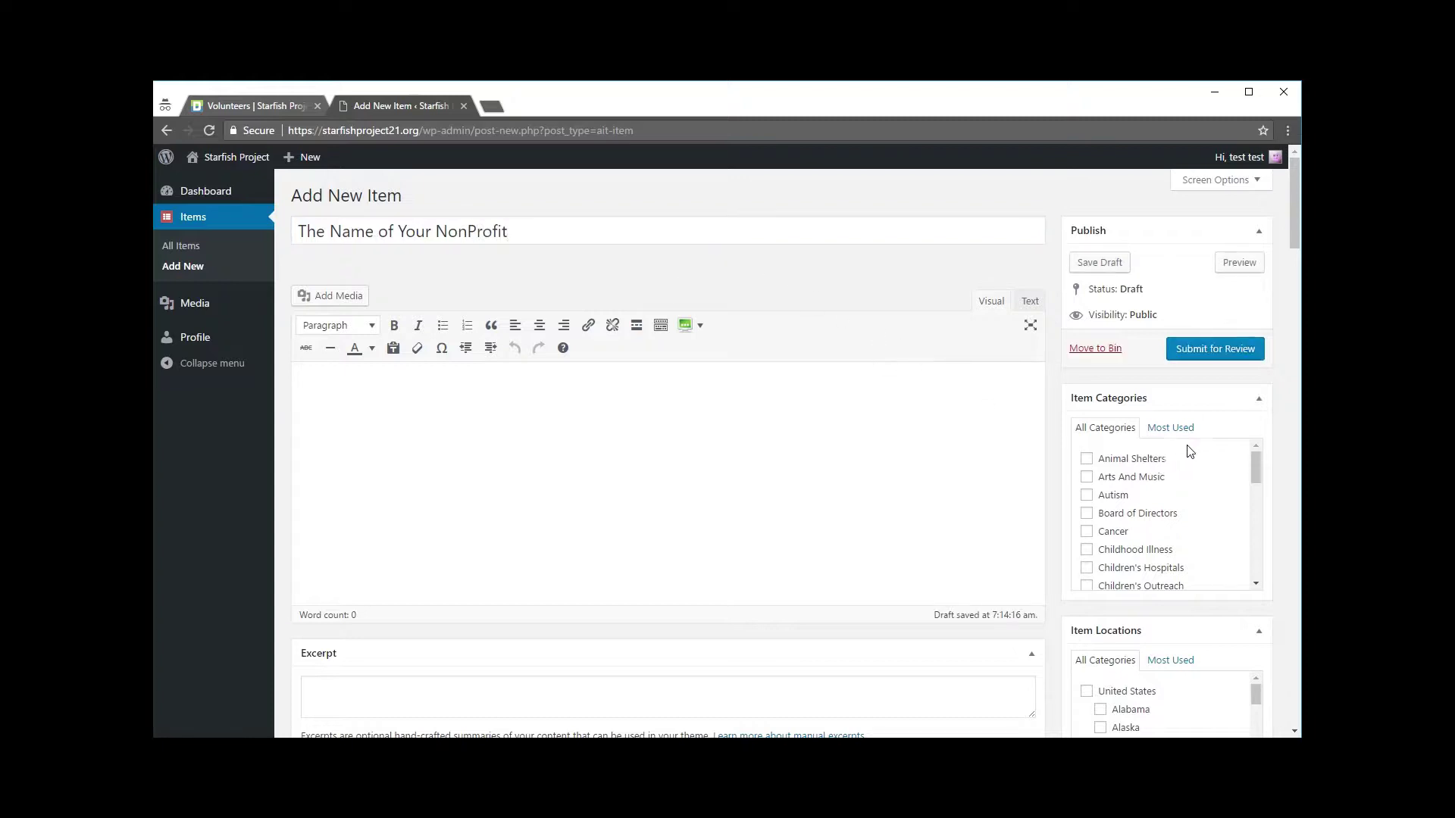
Assign the Volunteers category to the new item.
scroll(1212, 459, down, 1)
scroll(1217, 457, up, 1)
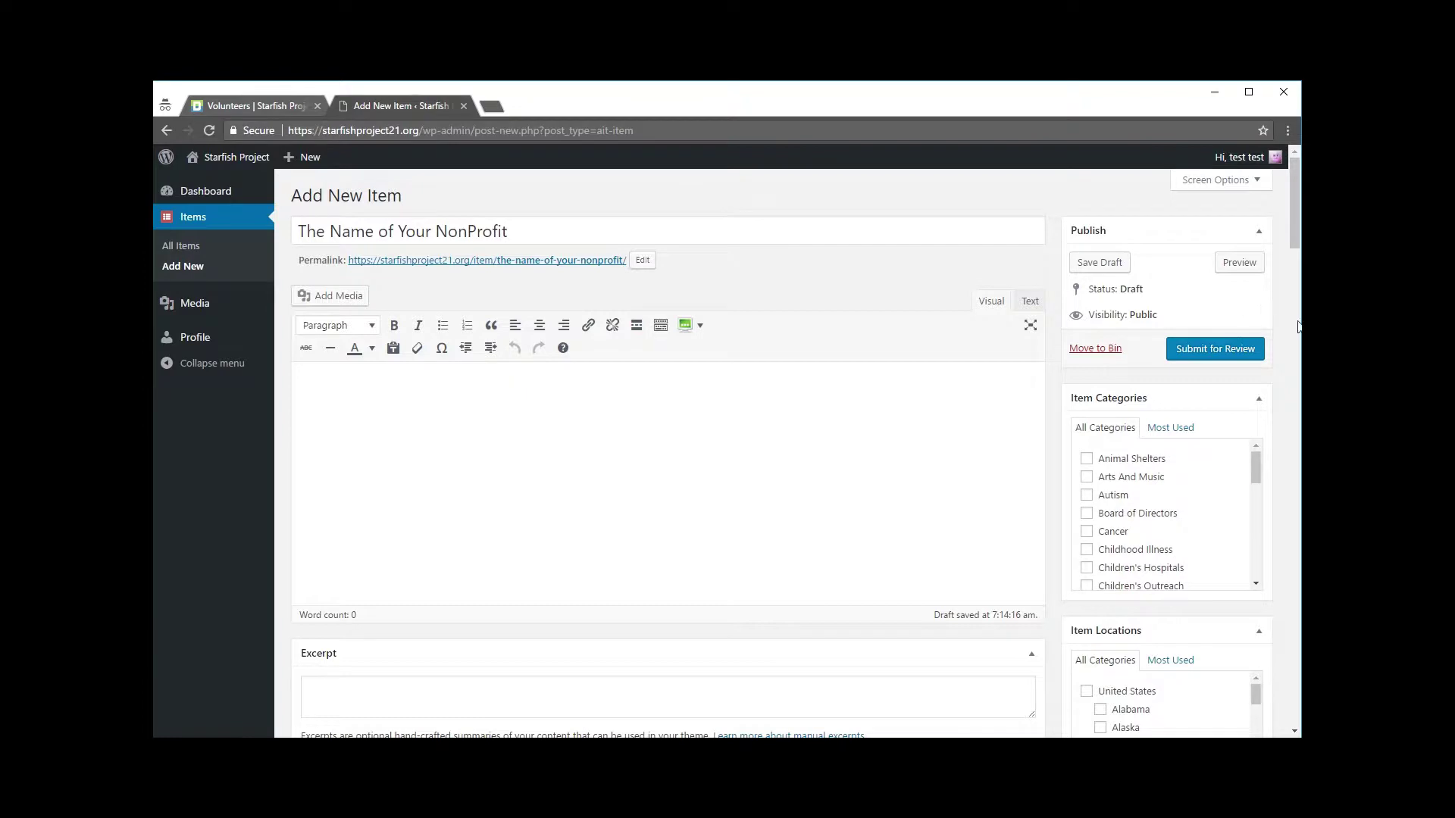
scroll(1294, 328, down, 1)
scroll(1199, 402, down, 3)
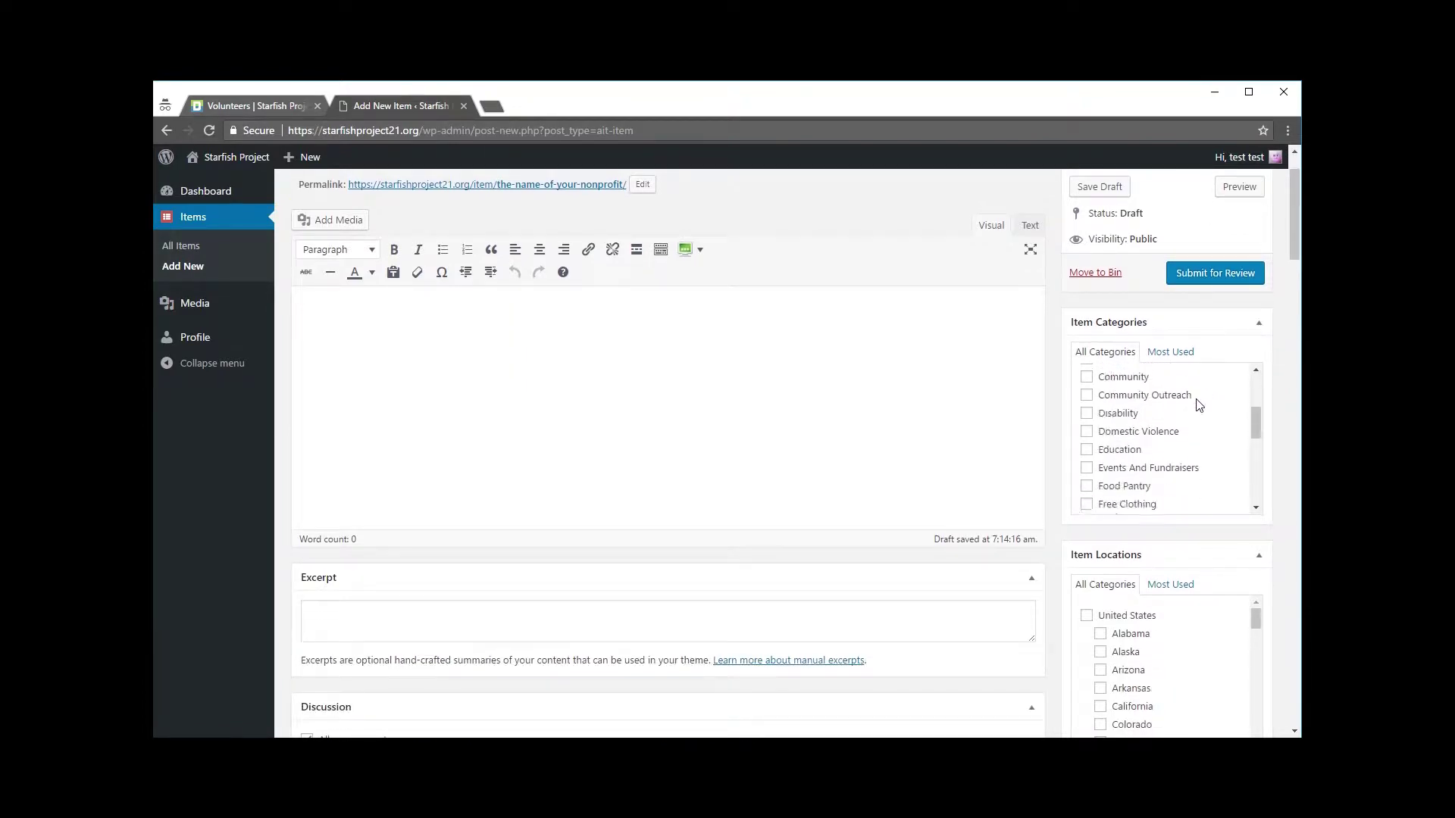
scroll(1196, 413, down, 5)
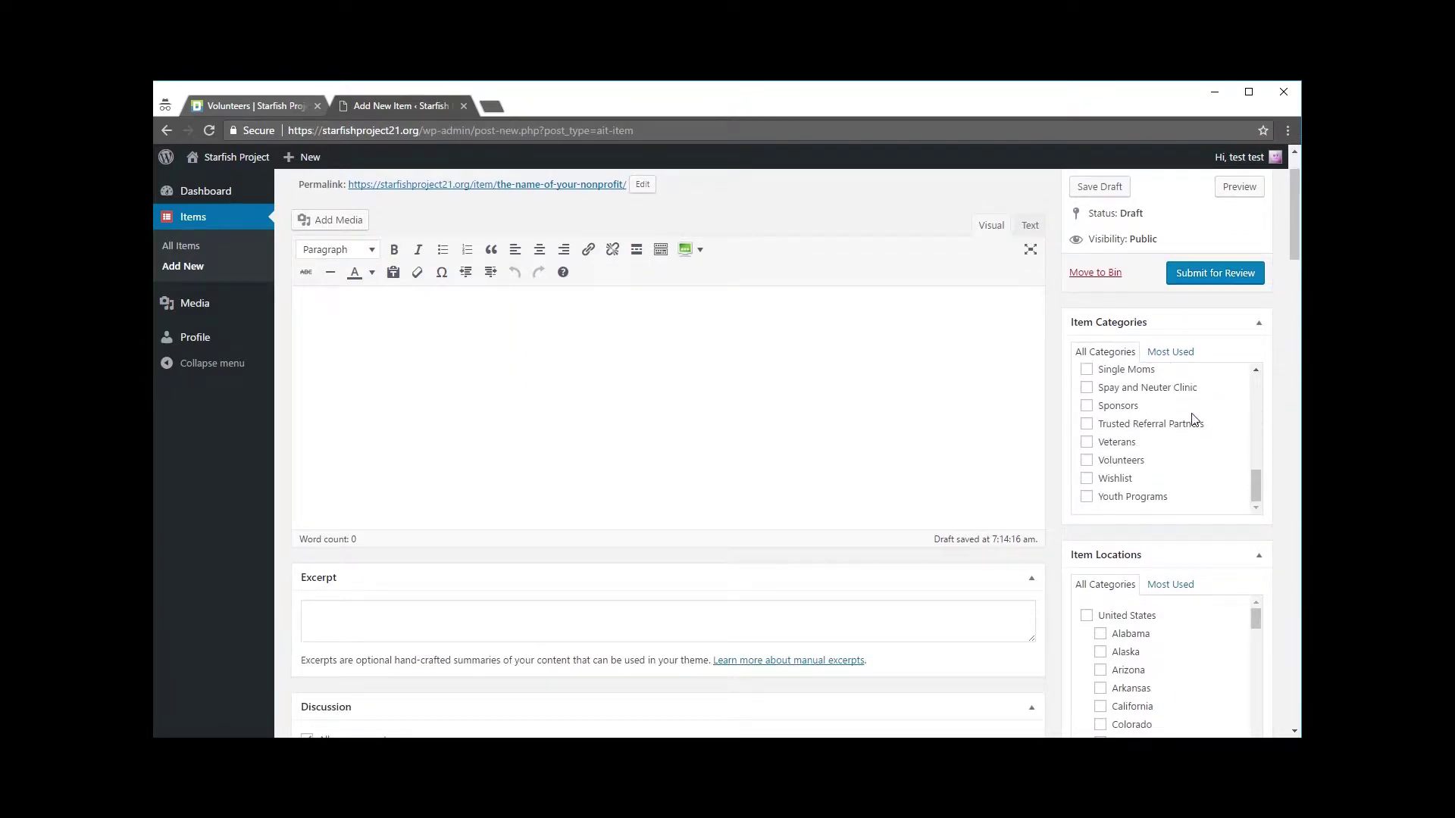
click(1087, 462)
Set the item's locations to United States and Kansas.
scroll(1290, 541, down, 2)
scroll(1290, 541, down, 1)
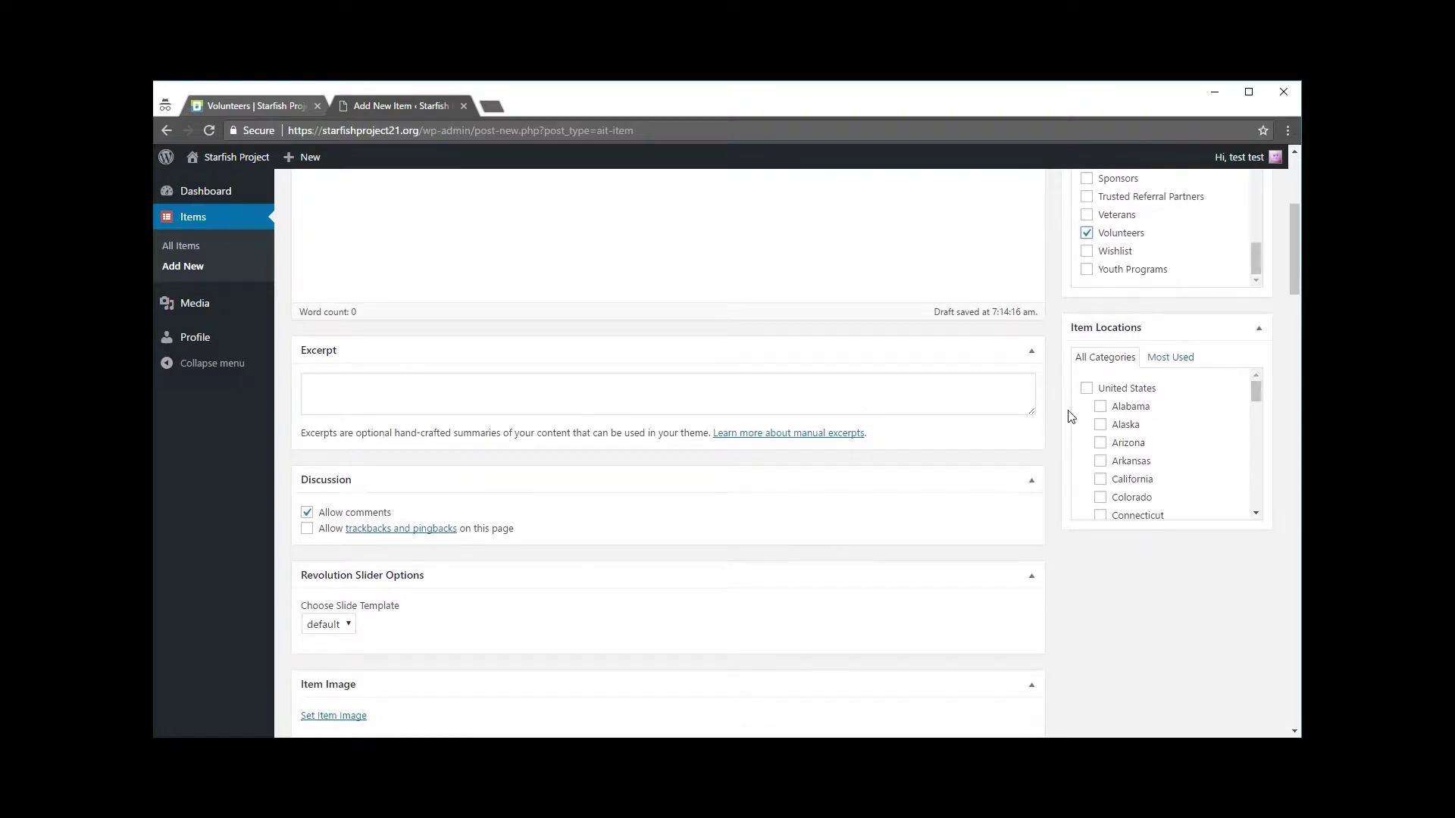
click(1086, 390)
scroll(1198, 422, down, 3)
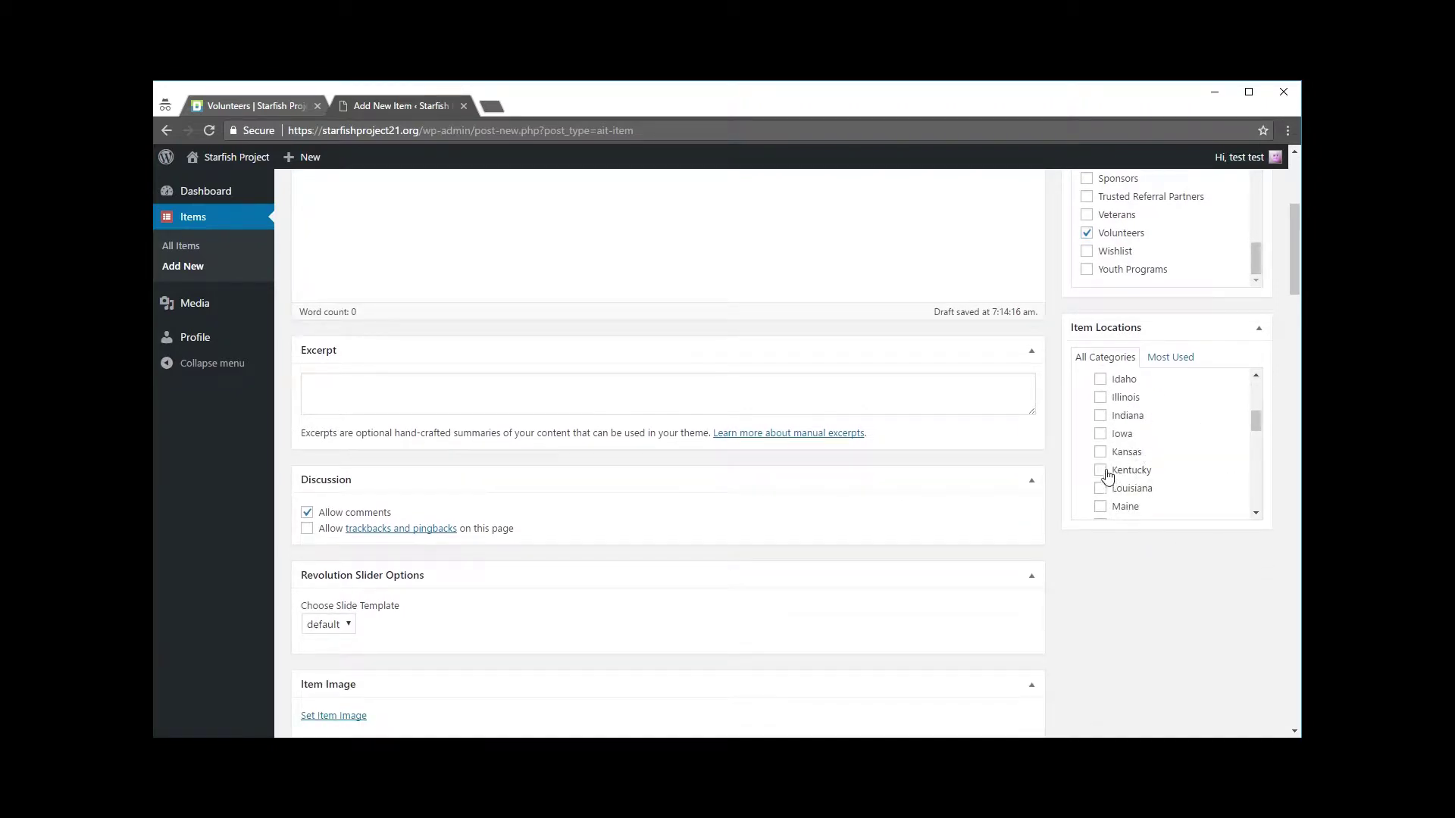
click(1100, 453)
scroll(1198, 461, up, 3)
scroll(1202, 432, down, 3)
scroll(1078, 582, up, 2)
scroll(1078, 582, up, 3)
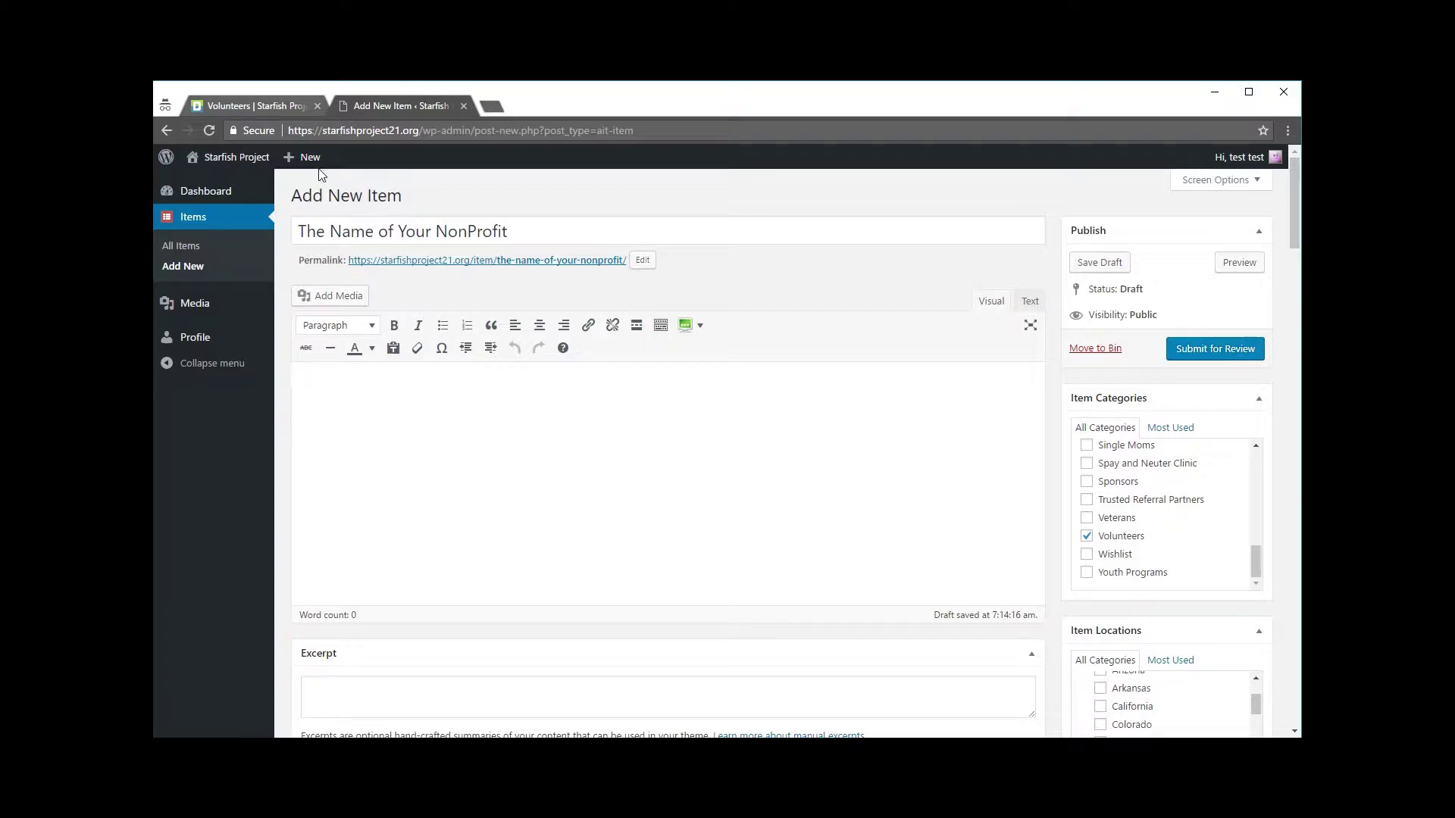
Copy the text from the Job Description heading through the Preferred Qualifications list on the existing Volunteers listing.
click(281, 111)
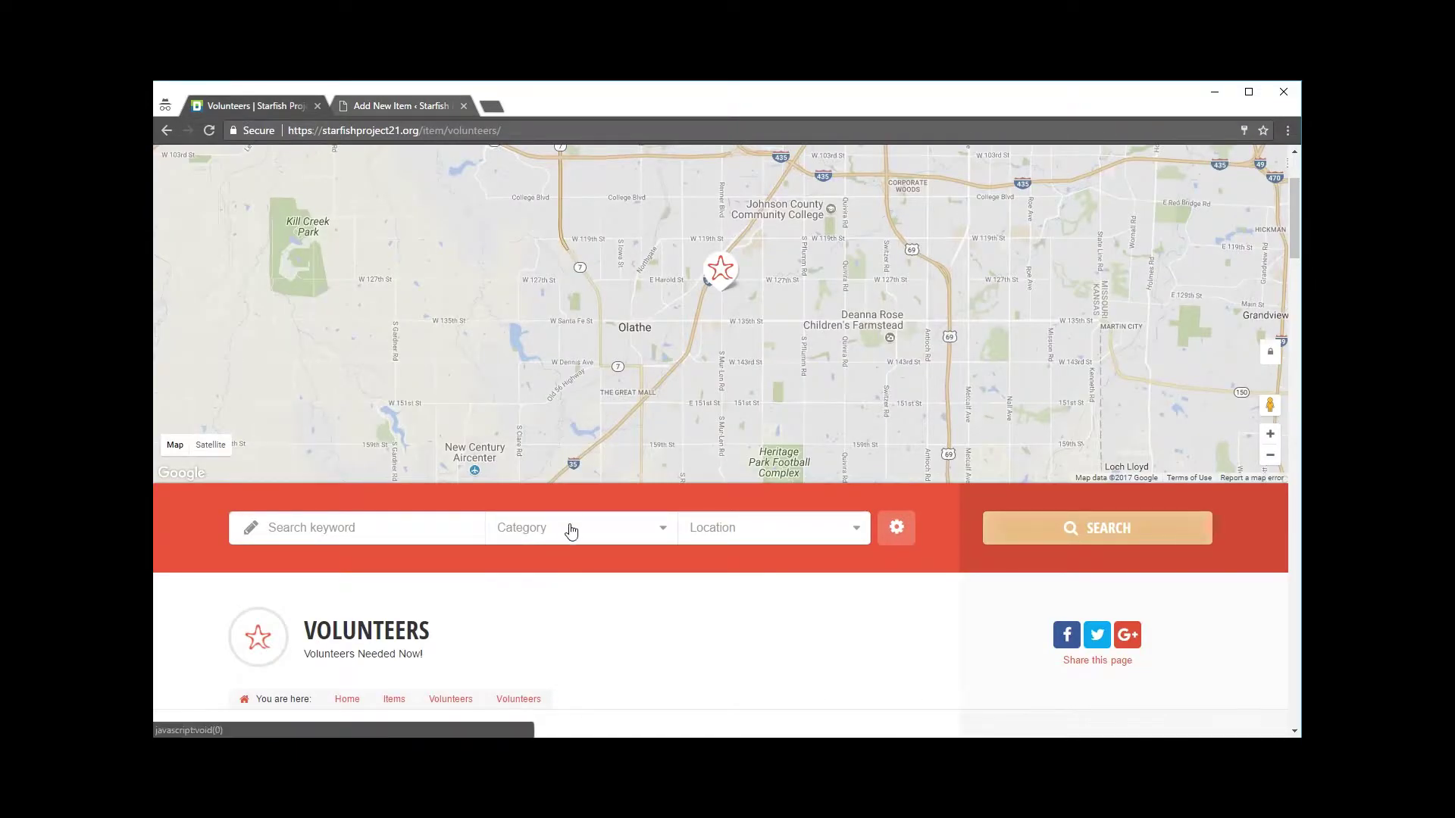
scroll(571, 531, down, 8)
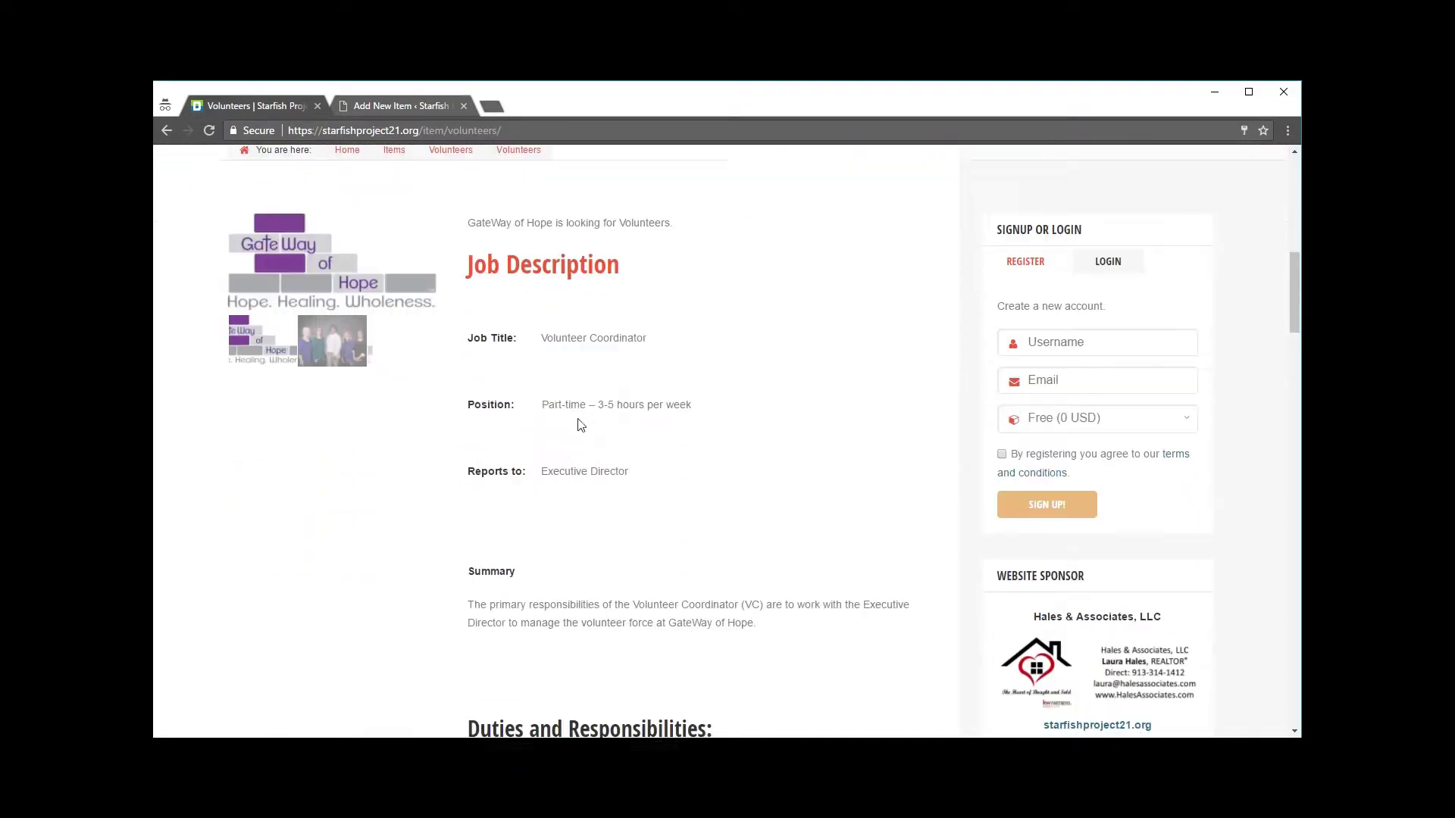
drag(460, 205, 607, 312)
scroll(598, 341, up, 7)
click(412, 577)
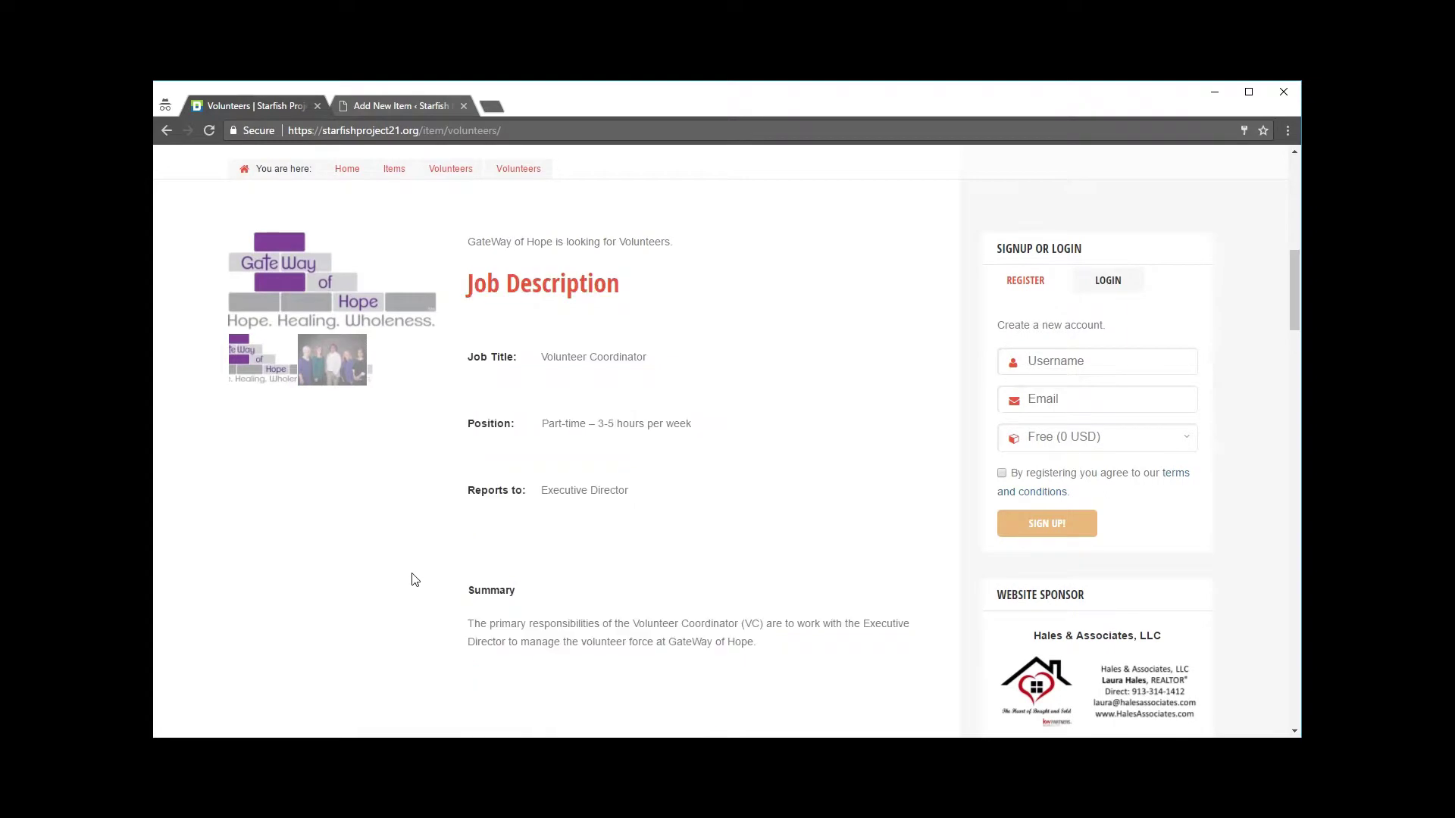
scroll(455, 563, up, 3)
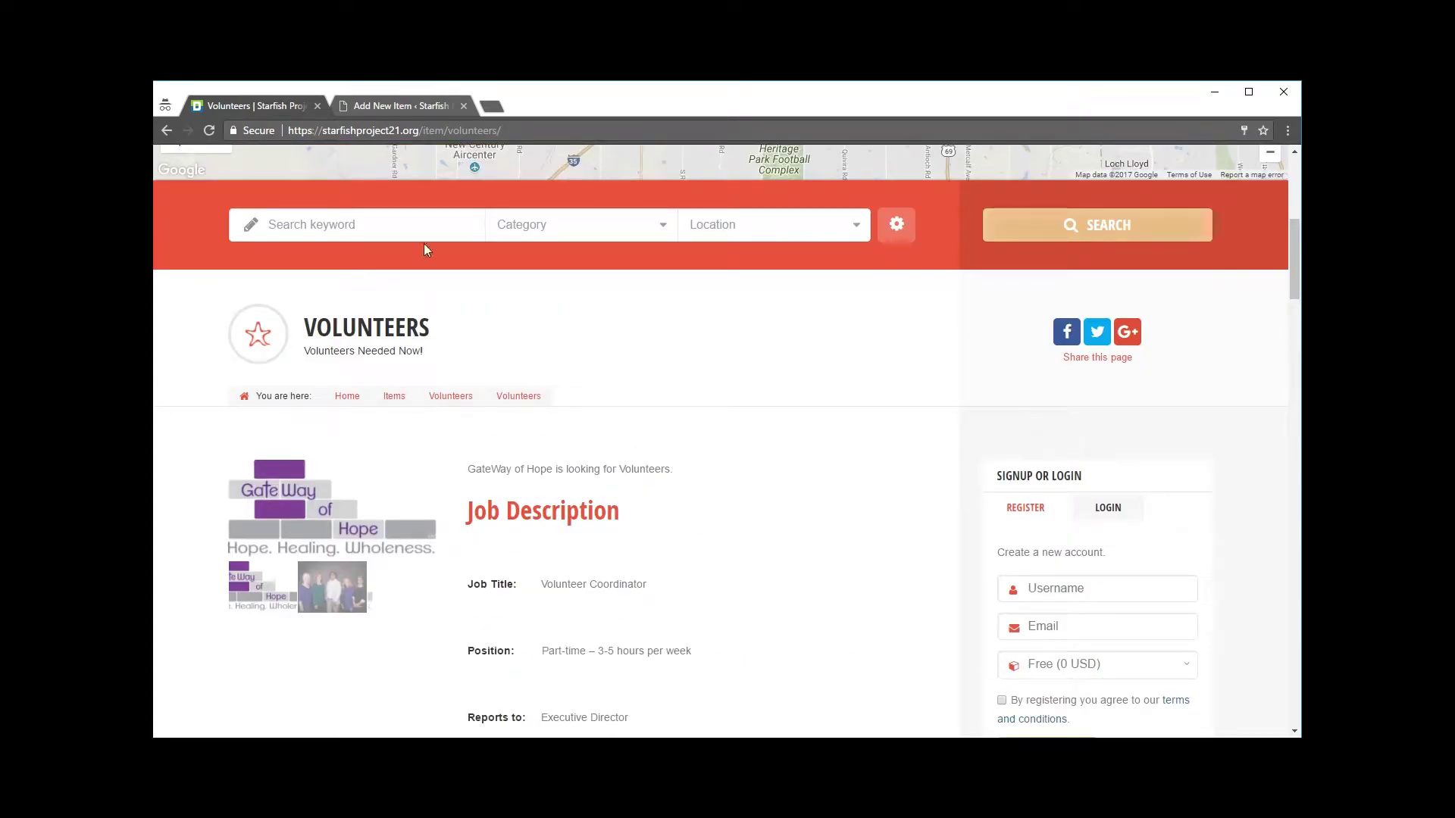
scroll(475, 530, down, 1)
drag(466, 433, 613, 389)
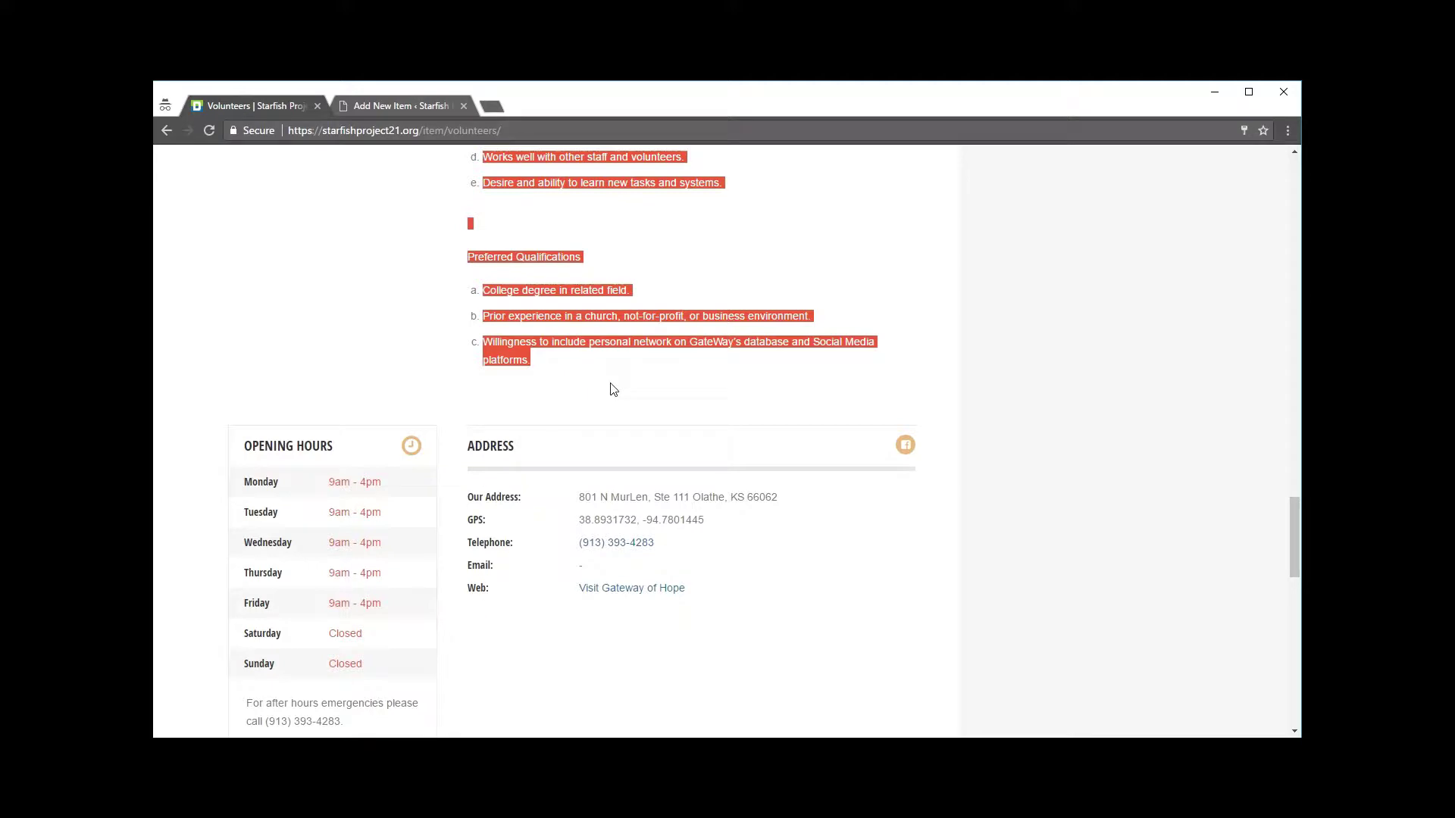
Paste the copied job description into the new item's content and return to its beginning.
click(406, 100)
key(ctrl+v)
scroll(584, 409, up, 10)
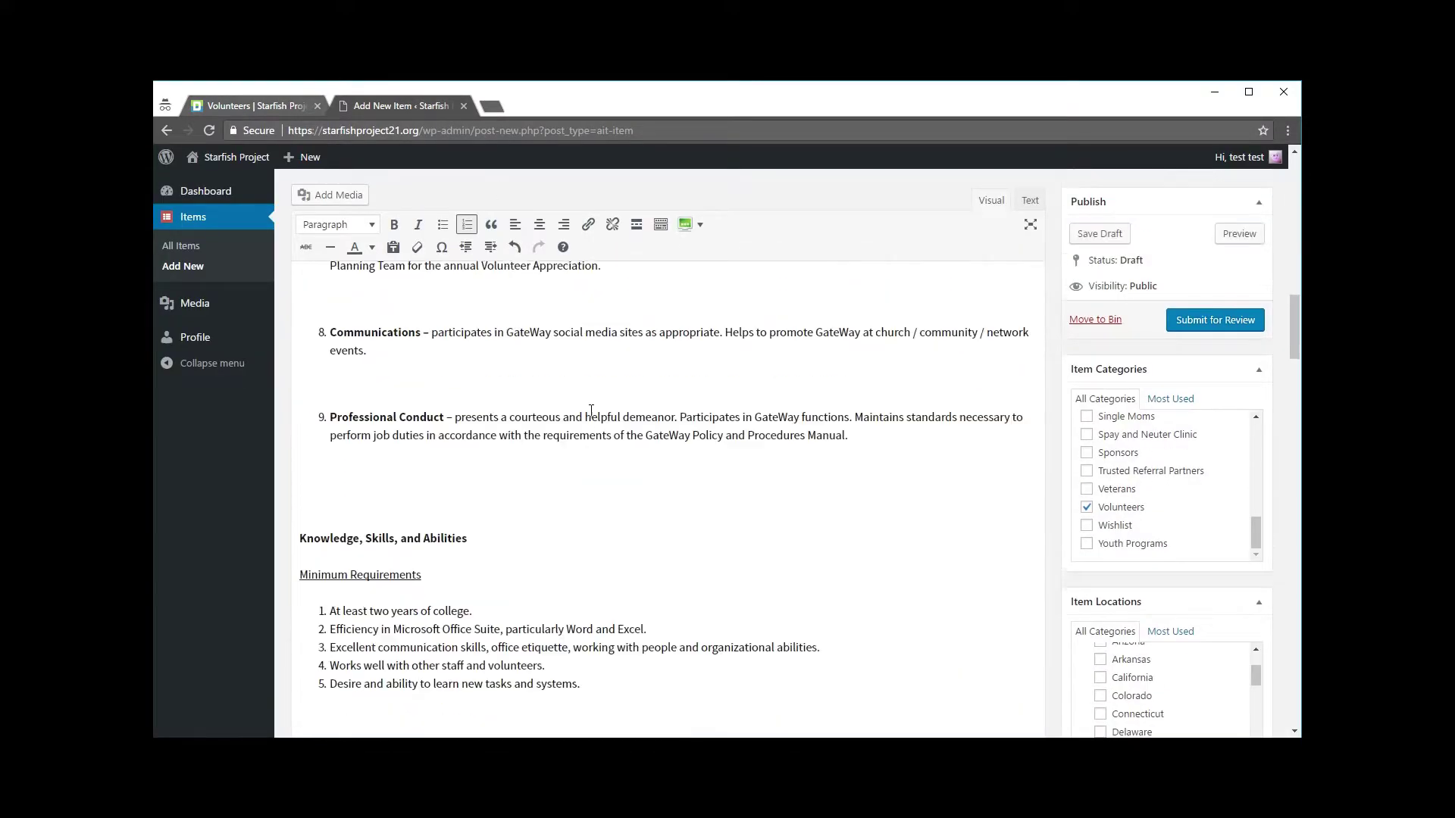
scroll(617, 460, up, 8)
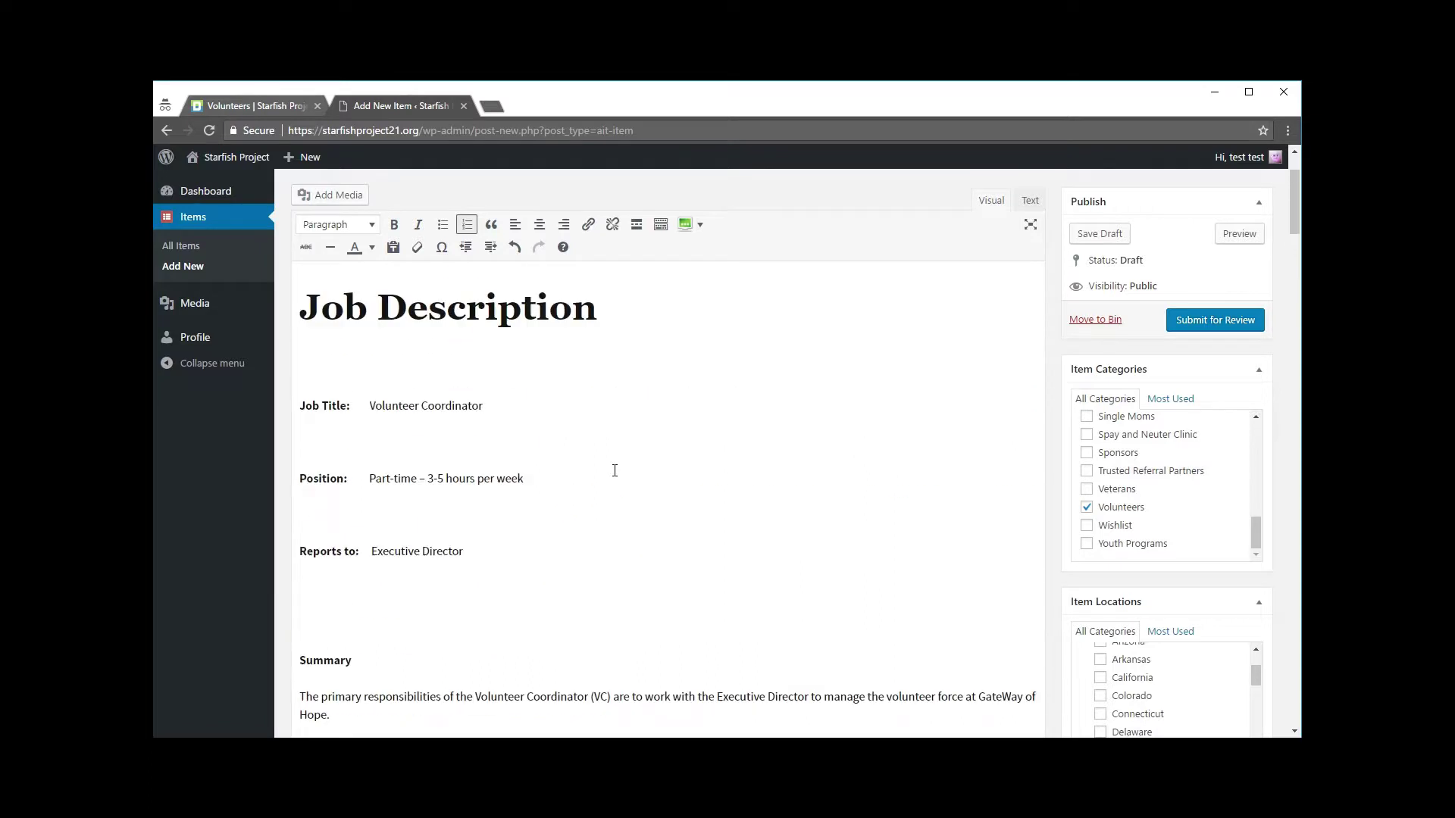
Remove the blank lines between the Job Description heading, Job Title, Position, Reports to and Summary.
click(383, 475)
key(ctrl+b)
key(BackSpace)
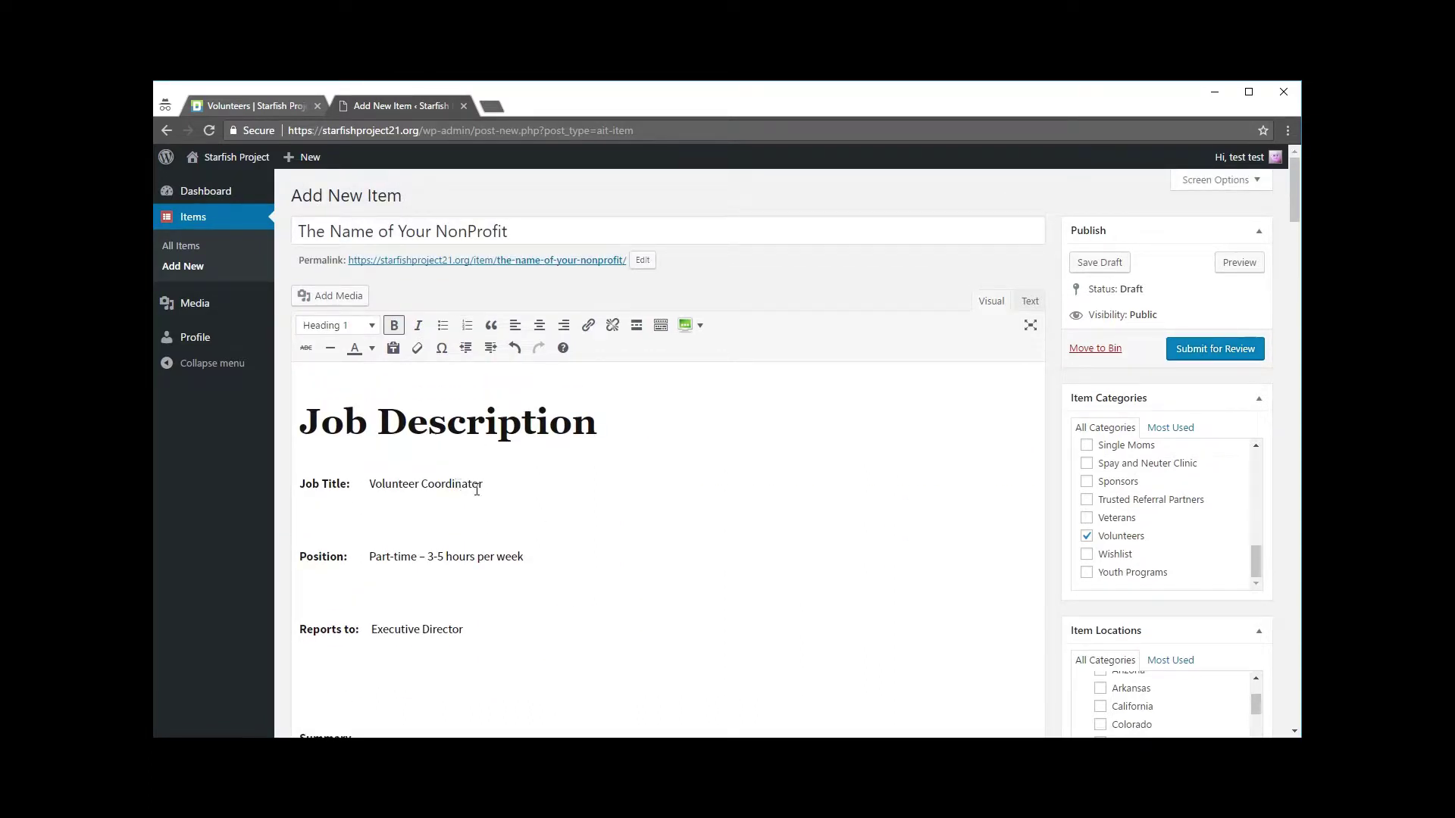
click(387, 525)
key(BackSpace)
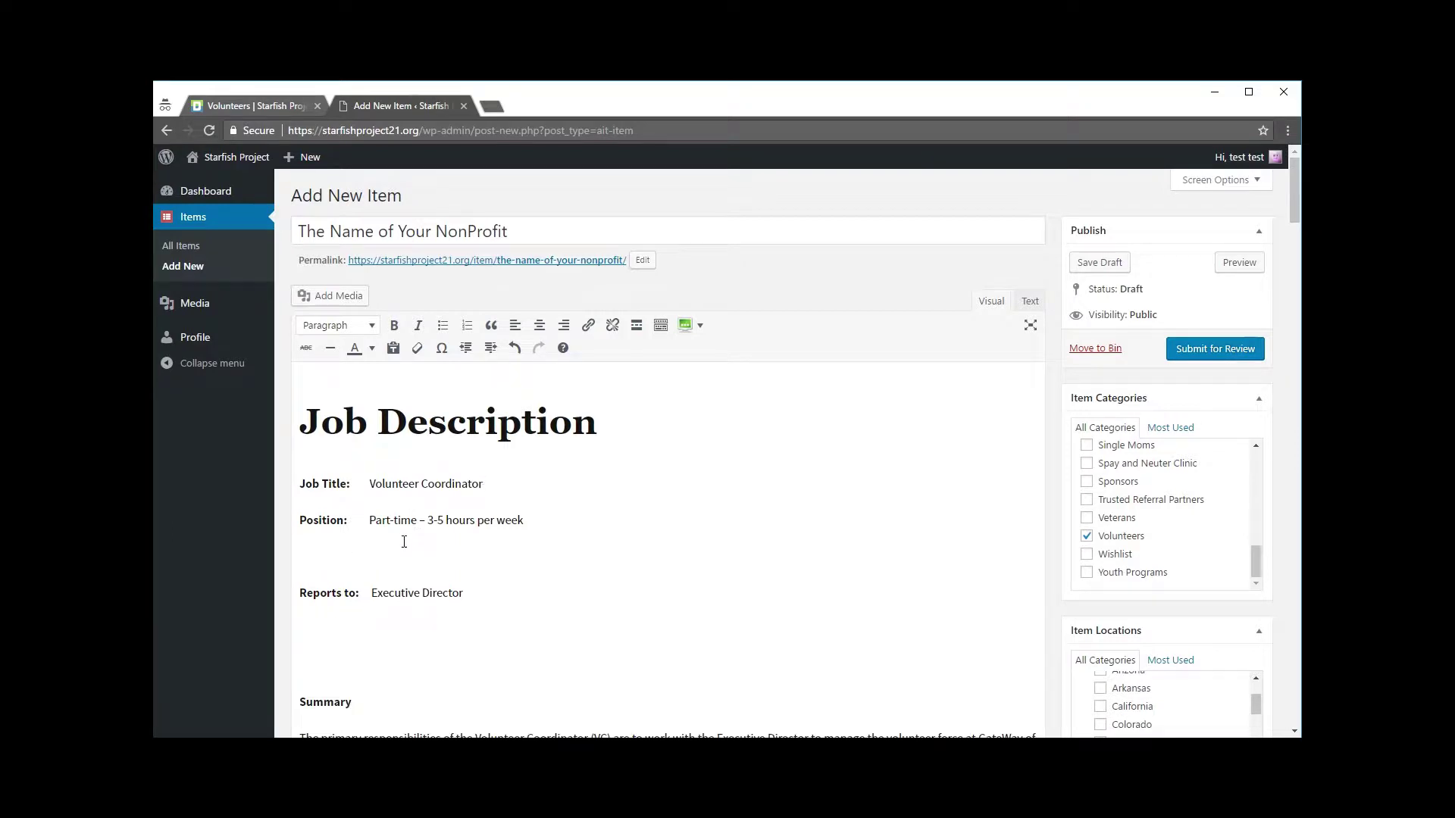
click(312, 556)
key(BackSpace)
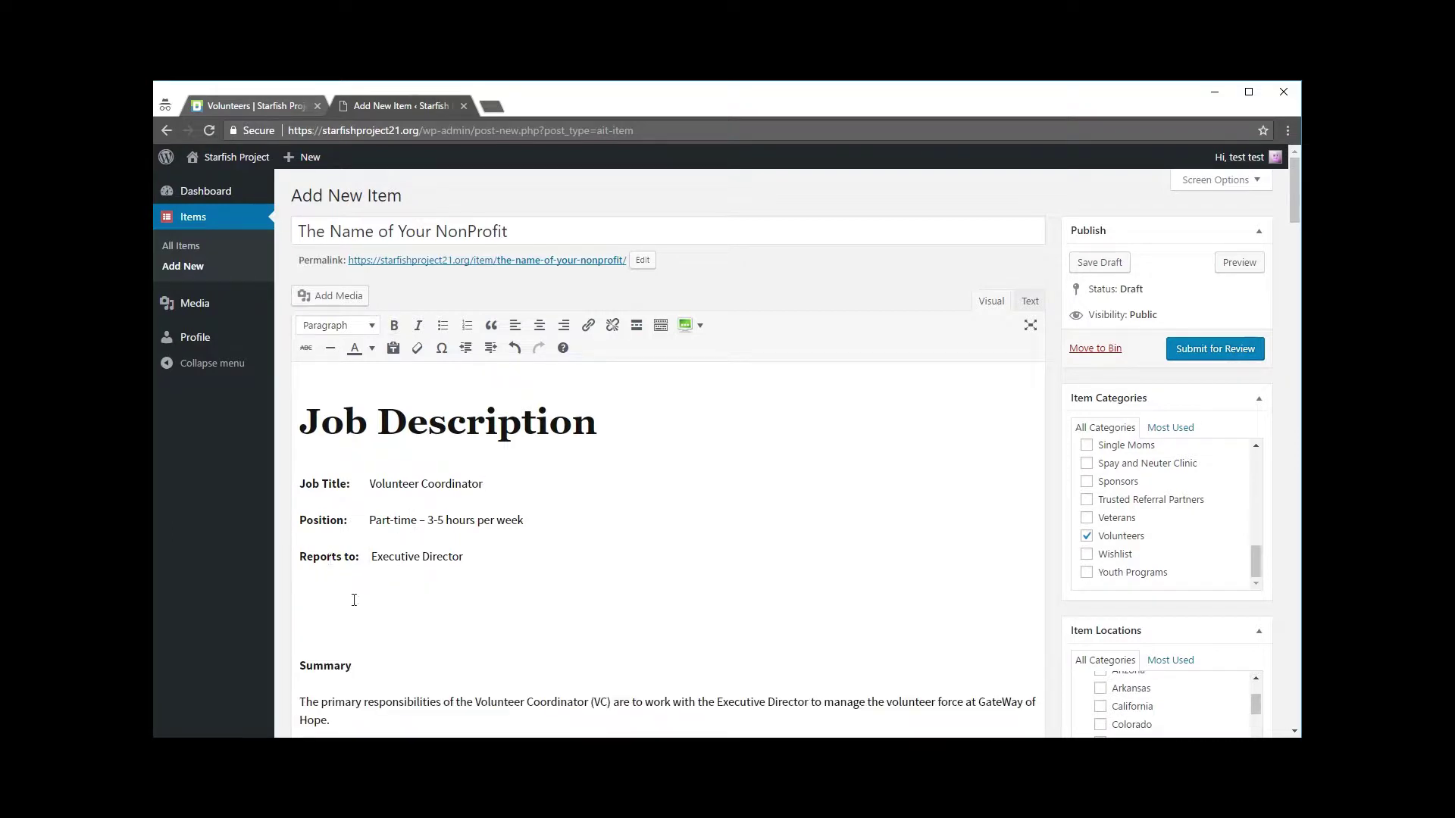
key(BackSpace)
key(BackSpace)
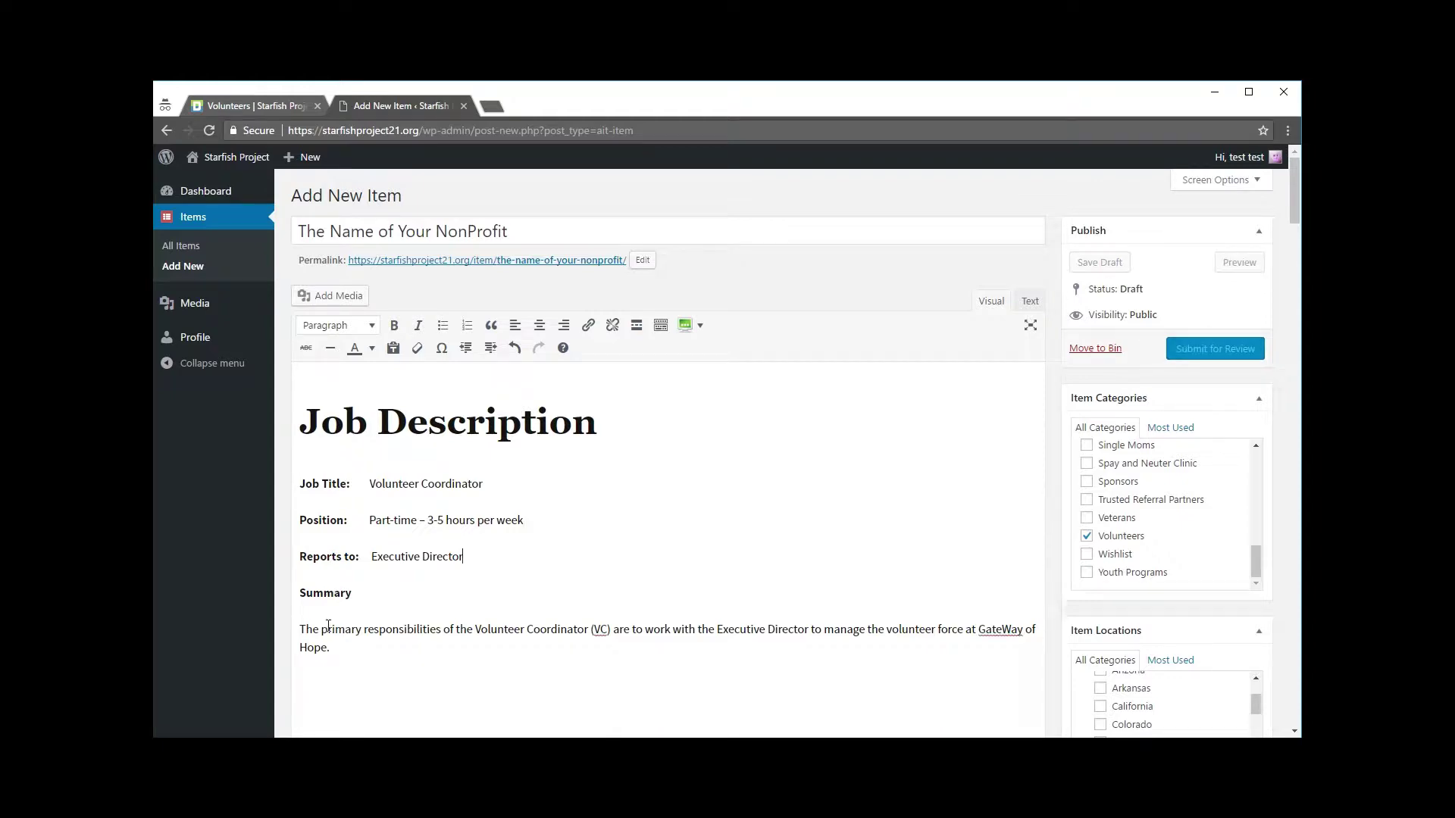
Remove the blank lines between the Summary paragraph and the Duties and Responsibilities heading.
scroll(509, 569, down, 1)
scroll(508, 569, down, 2)
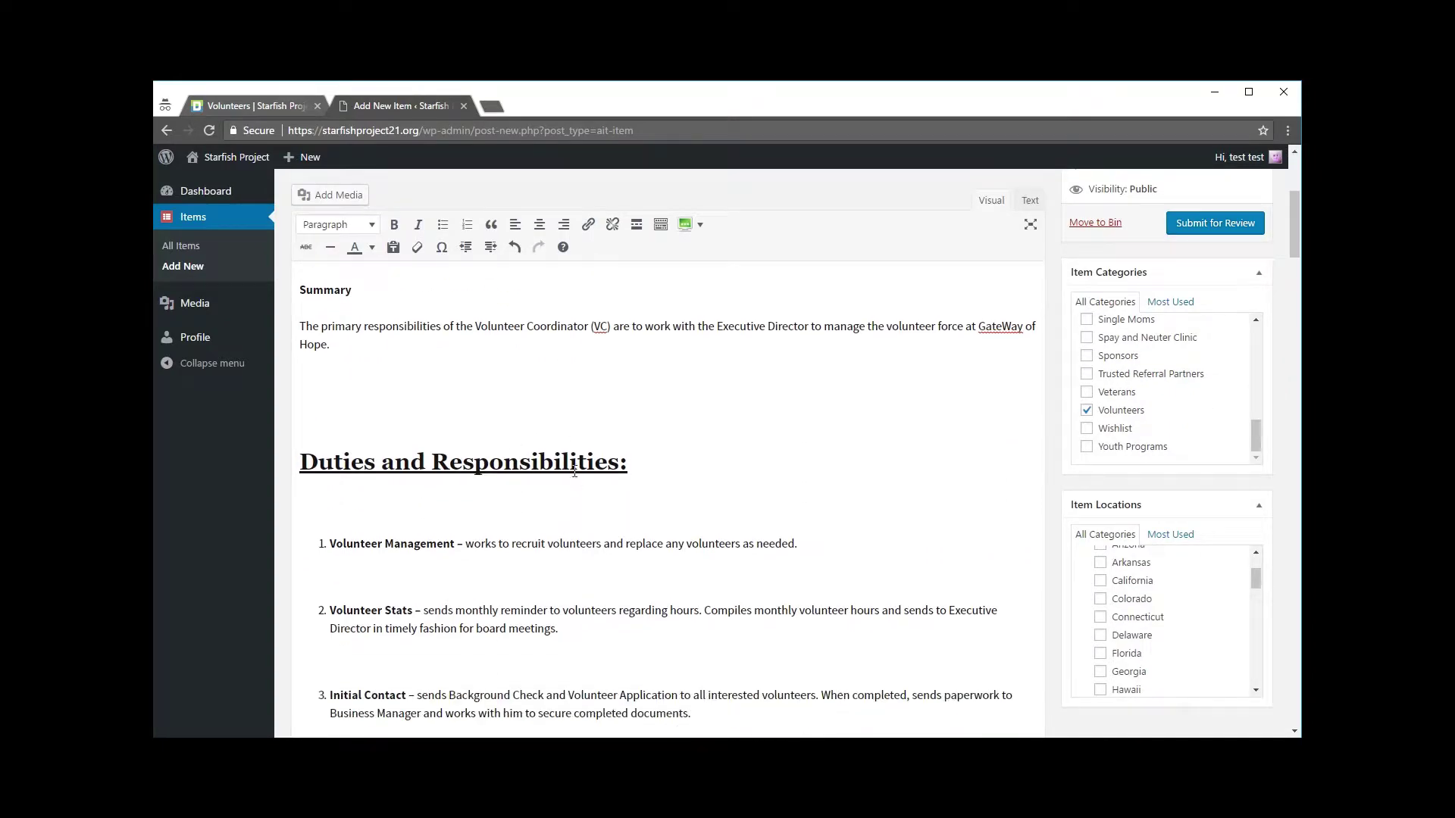
click(308, 388)
key(BackSpace)
key(BackSpace)
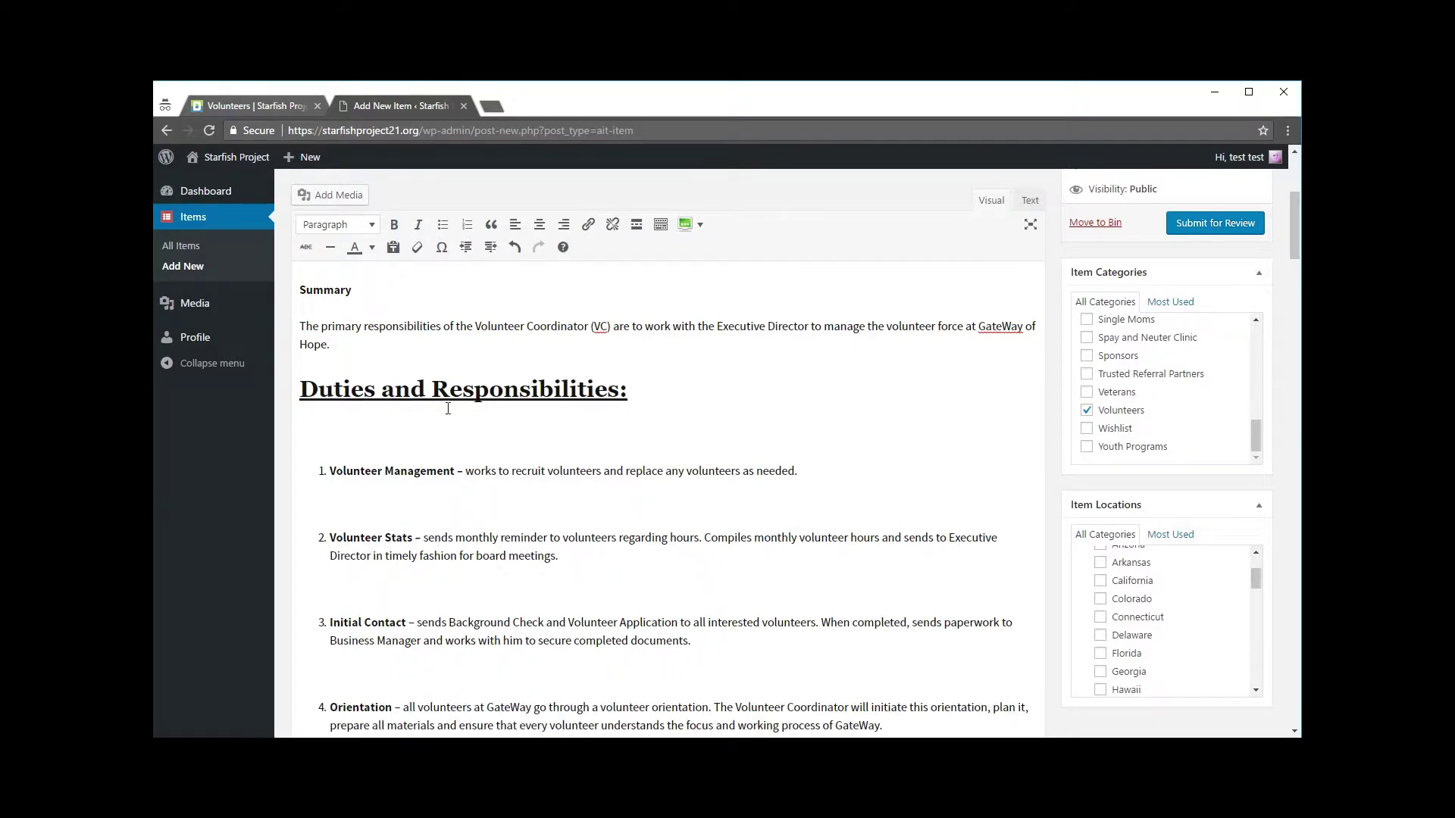
Look through the rest of the pasted description and place the cursor in the empty Excerpt field.
scroll(546, 424, down, 6)
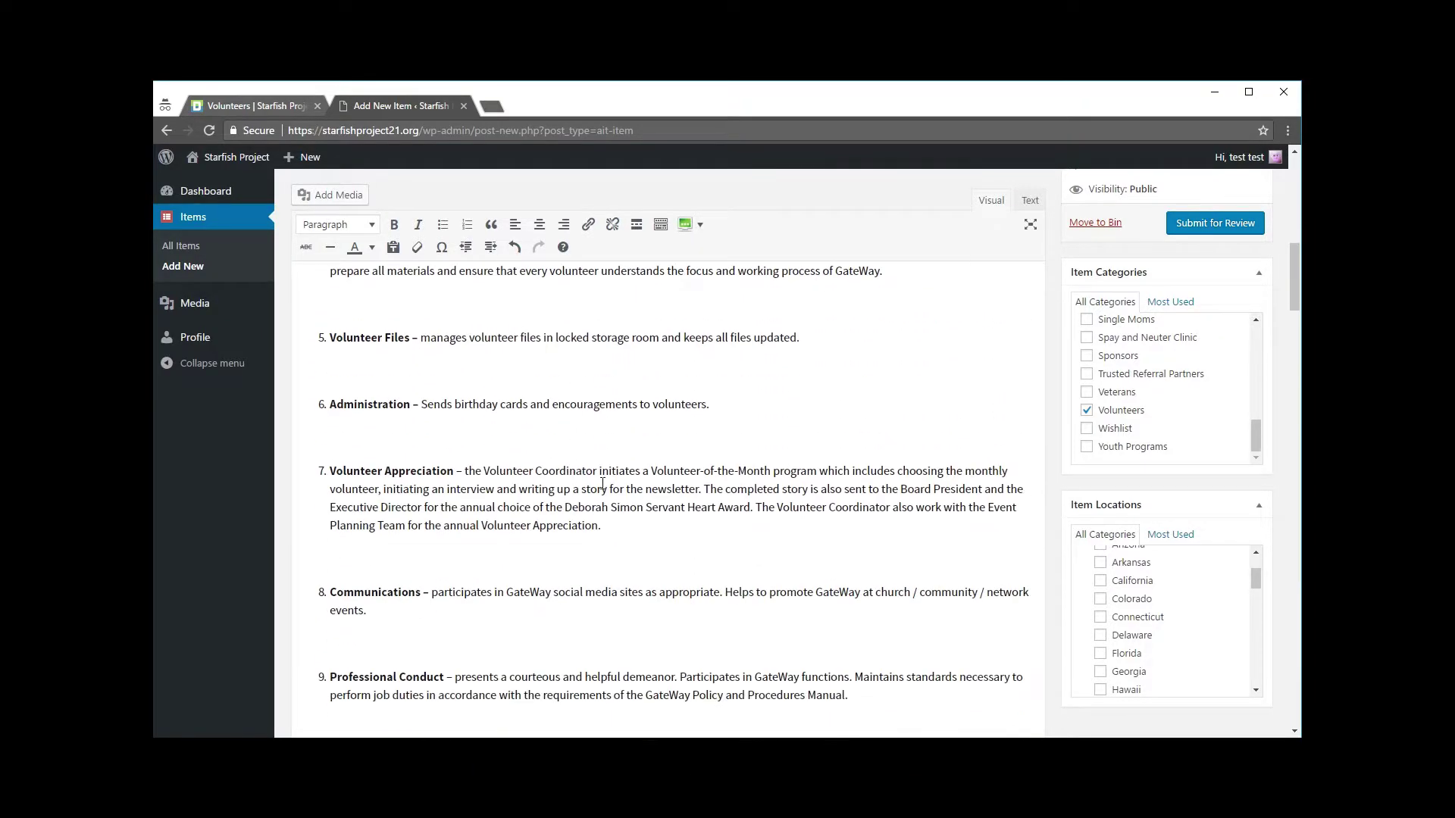
scroll(607, 482, down, 3)
scroll(798, 475, down, 7)
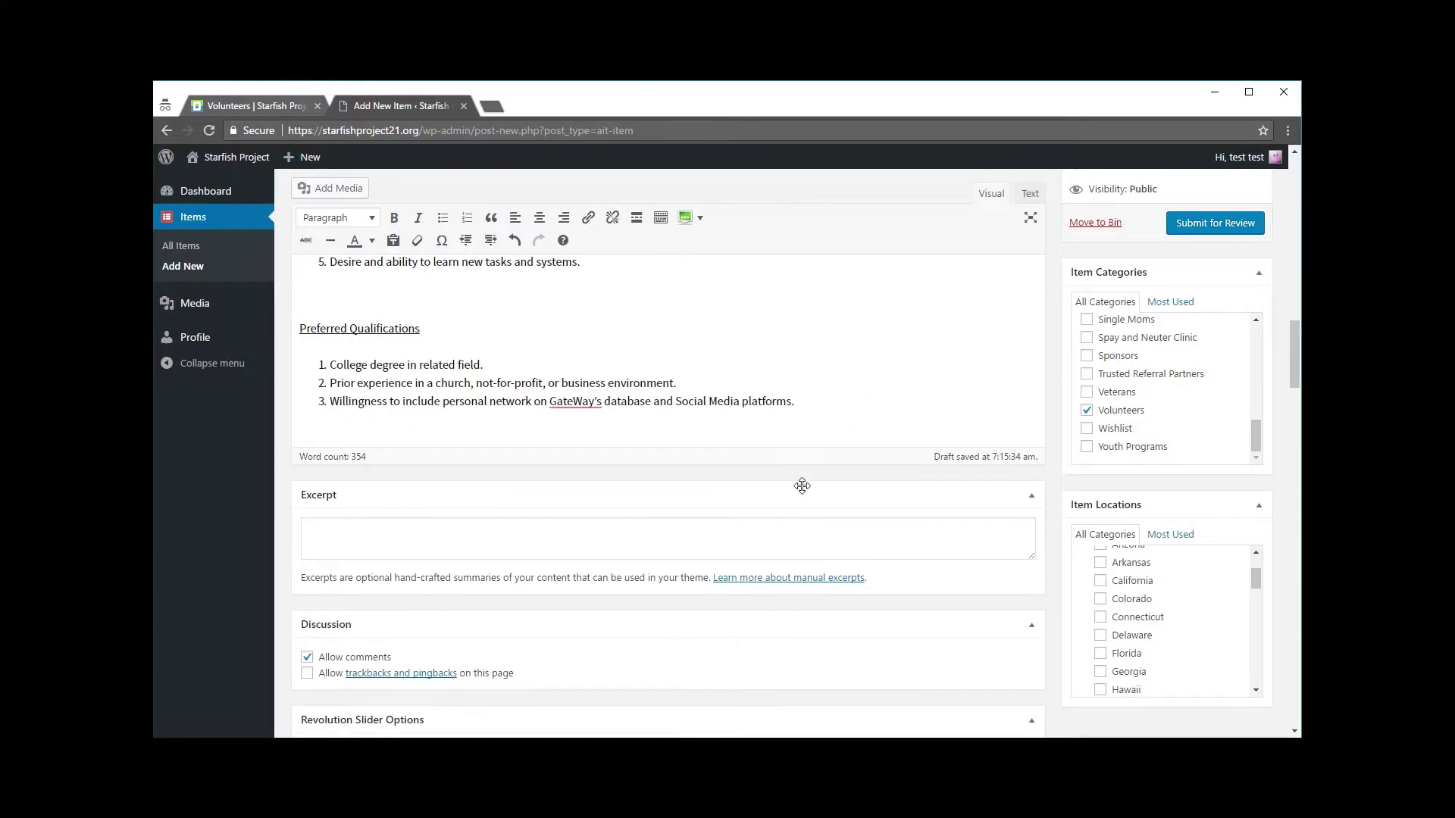
scroll(754, 453, down, 1)
click(648, 401)
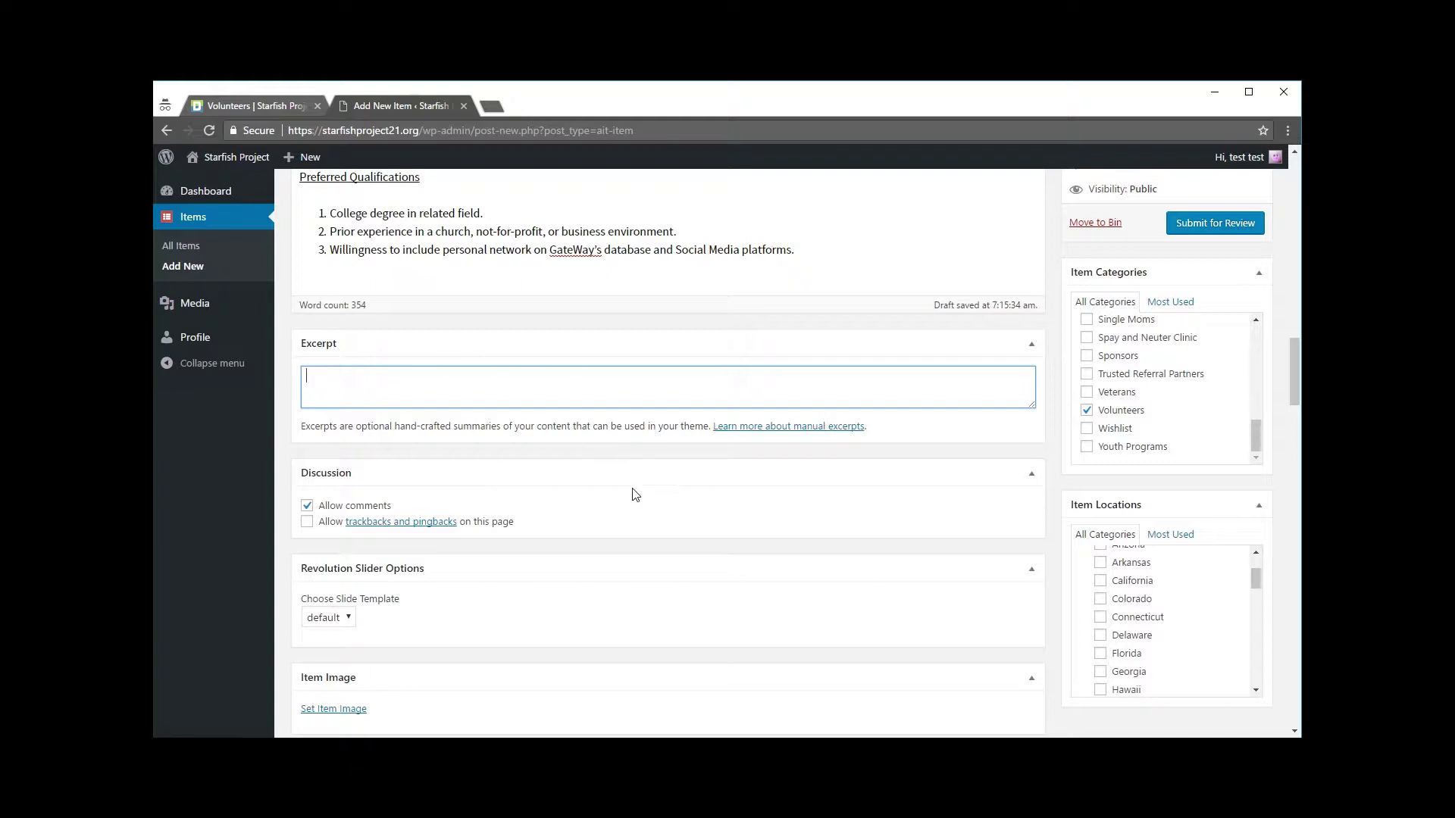
Turn off the item's Allow comments option and turn it back on.
scroll(635, 495, down, 1)
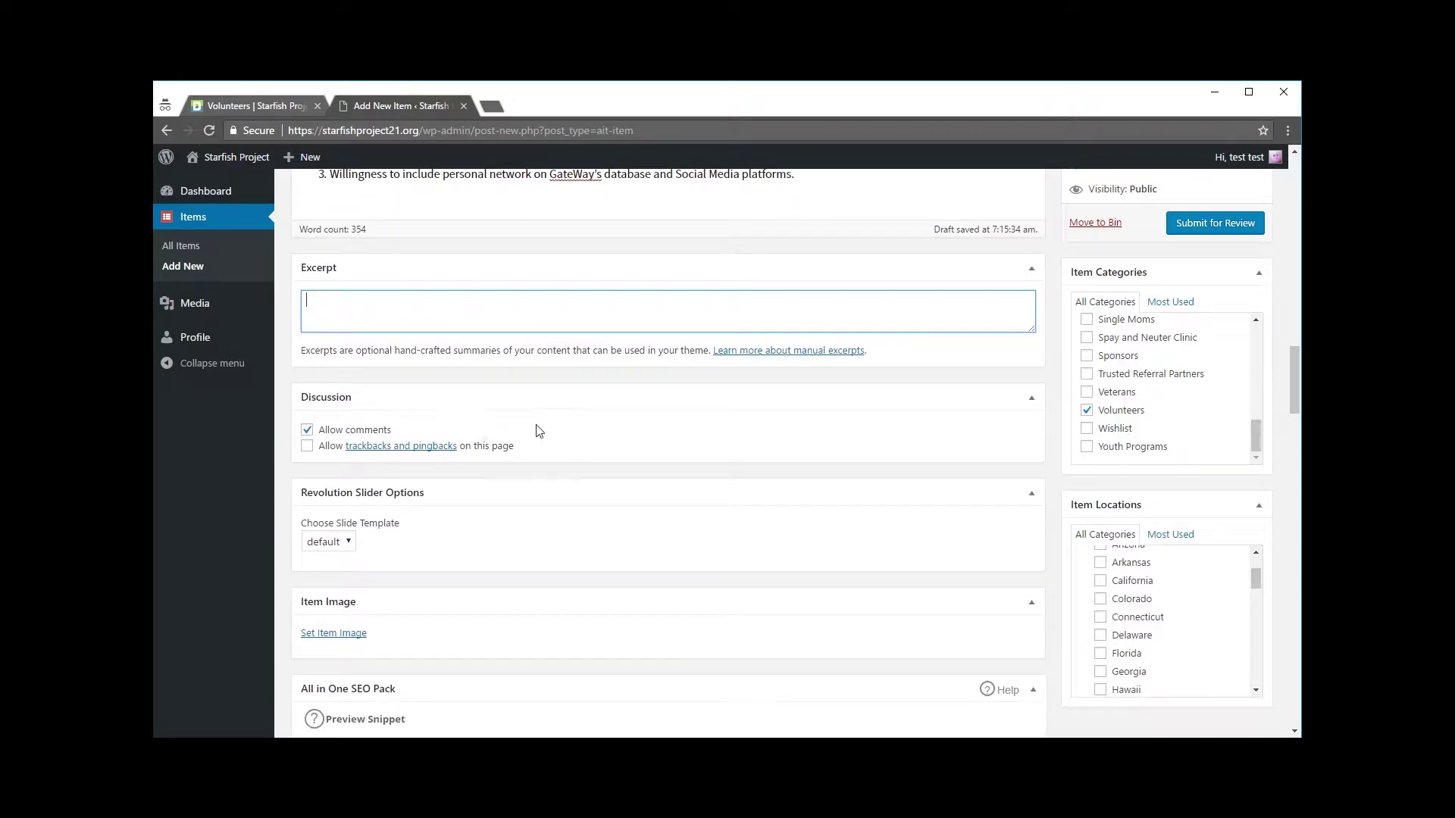
click(307, 431)
click(308, 432)
Examine the reply form and the features section at the end of the existing Volunteers listing.
click(297, 106)
scroll(712, 507, down, 10)
scroll(716, 518, down, 4)
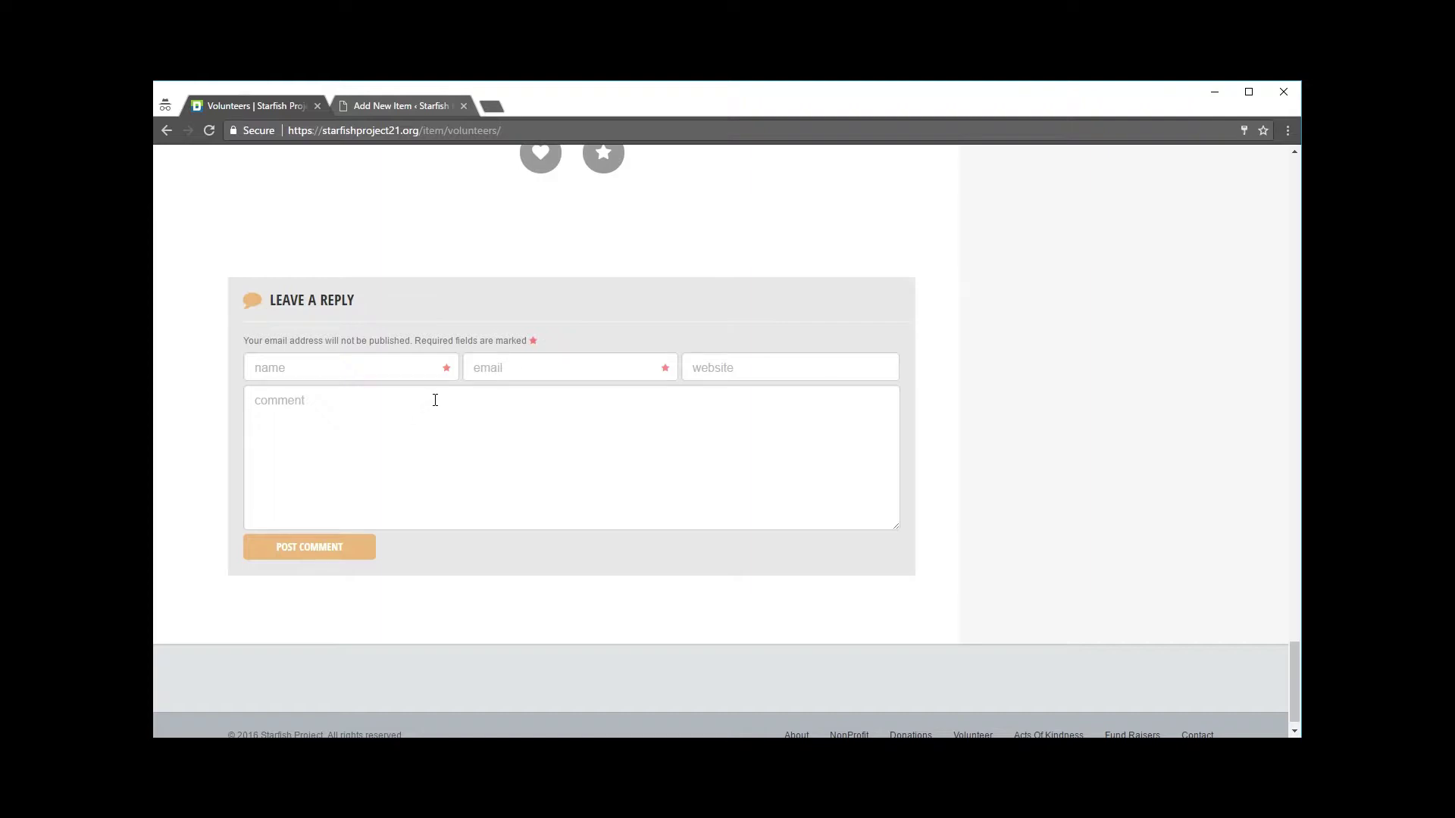
scroll(435, 400, up, 1)
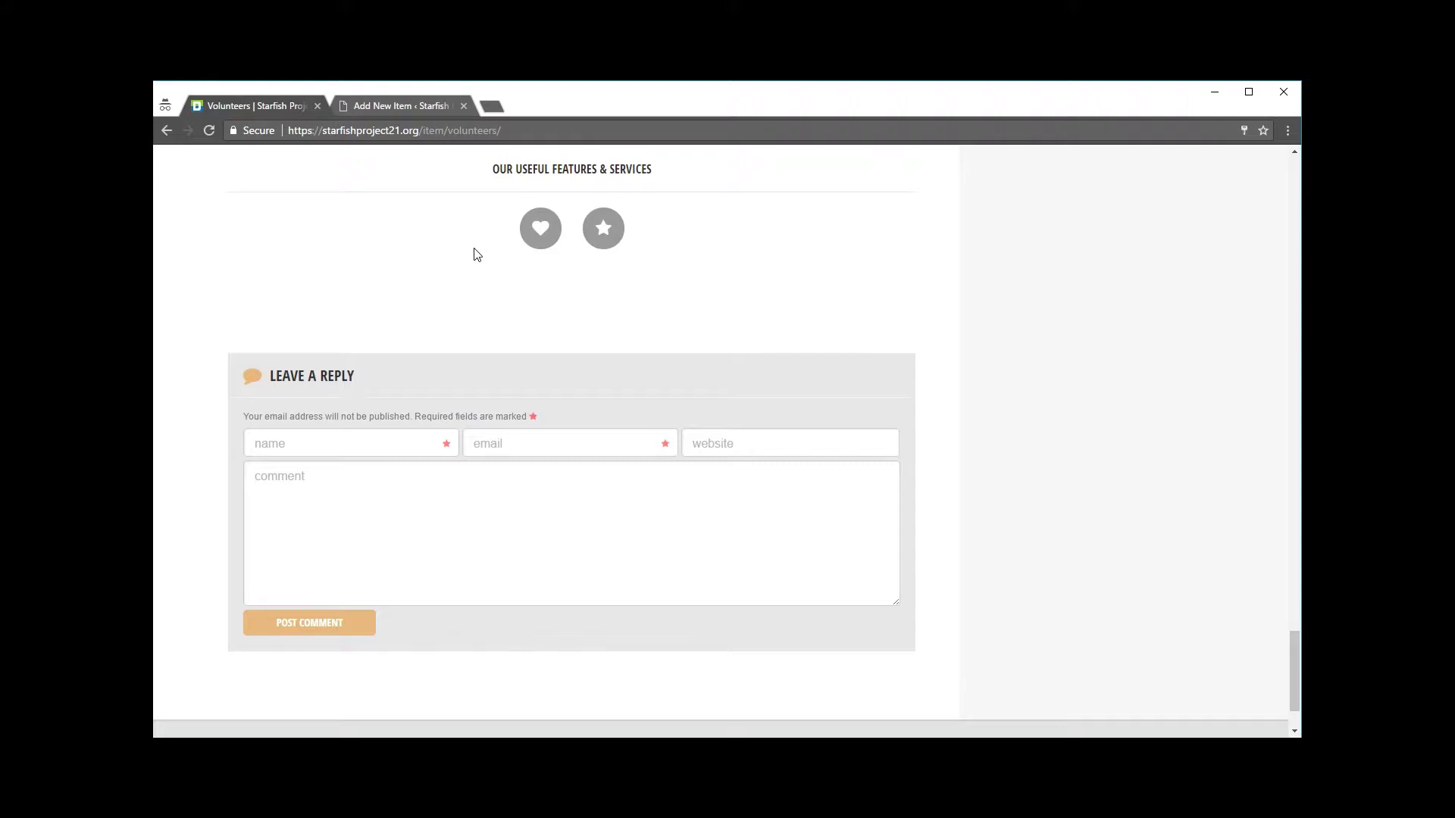
scroll(475, 252, up, 1)
scroll(468, 324, down, 1)
Return to the new item's form and look over the slider options and Item Image sections.
click(383, 107)
scroll(618, 487, down, 2)
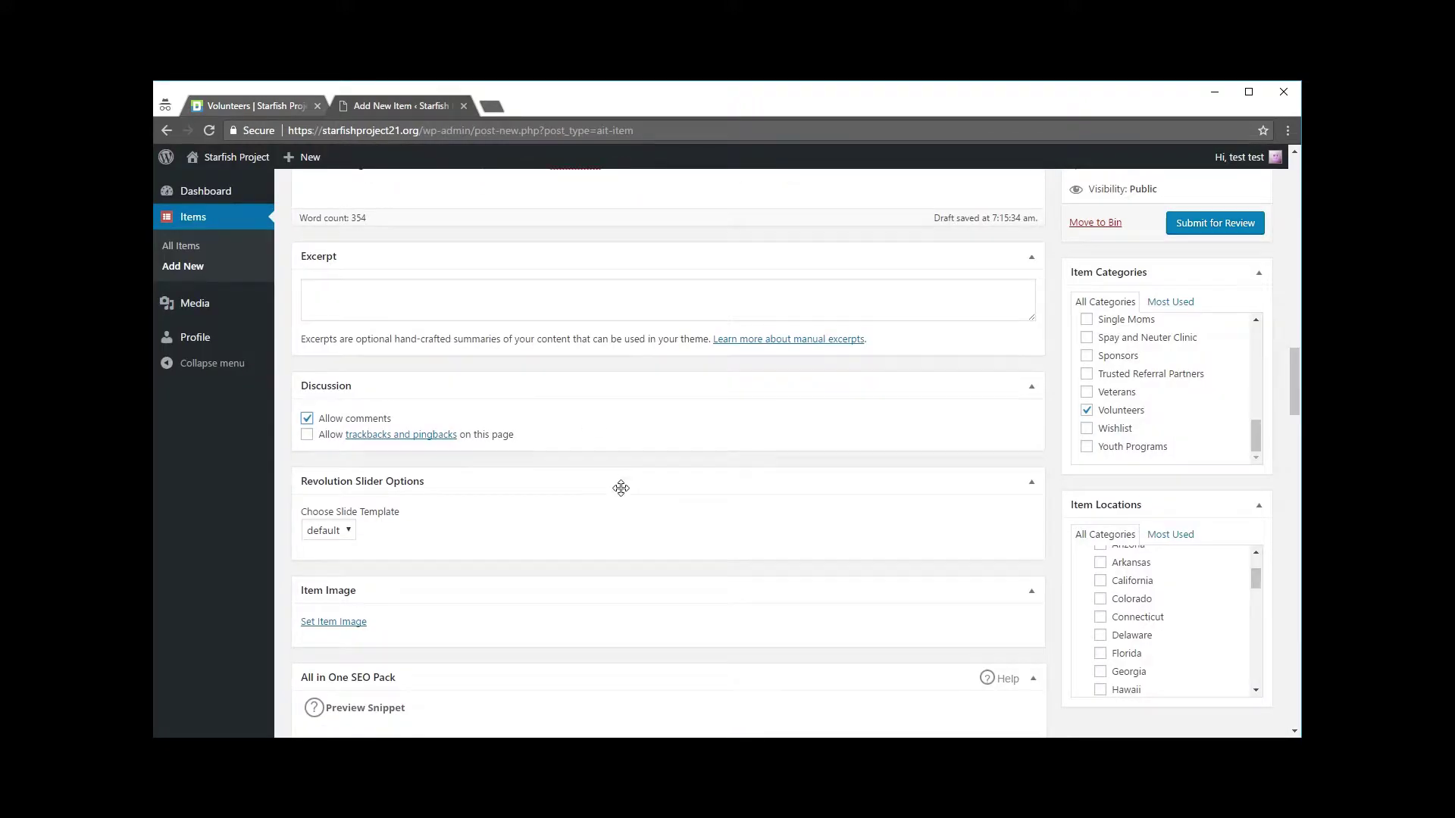
scroll(626, 490, down, 1)
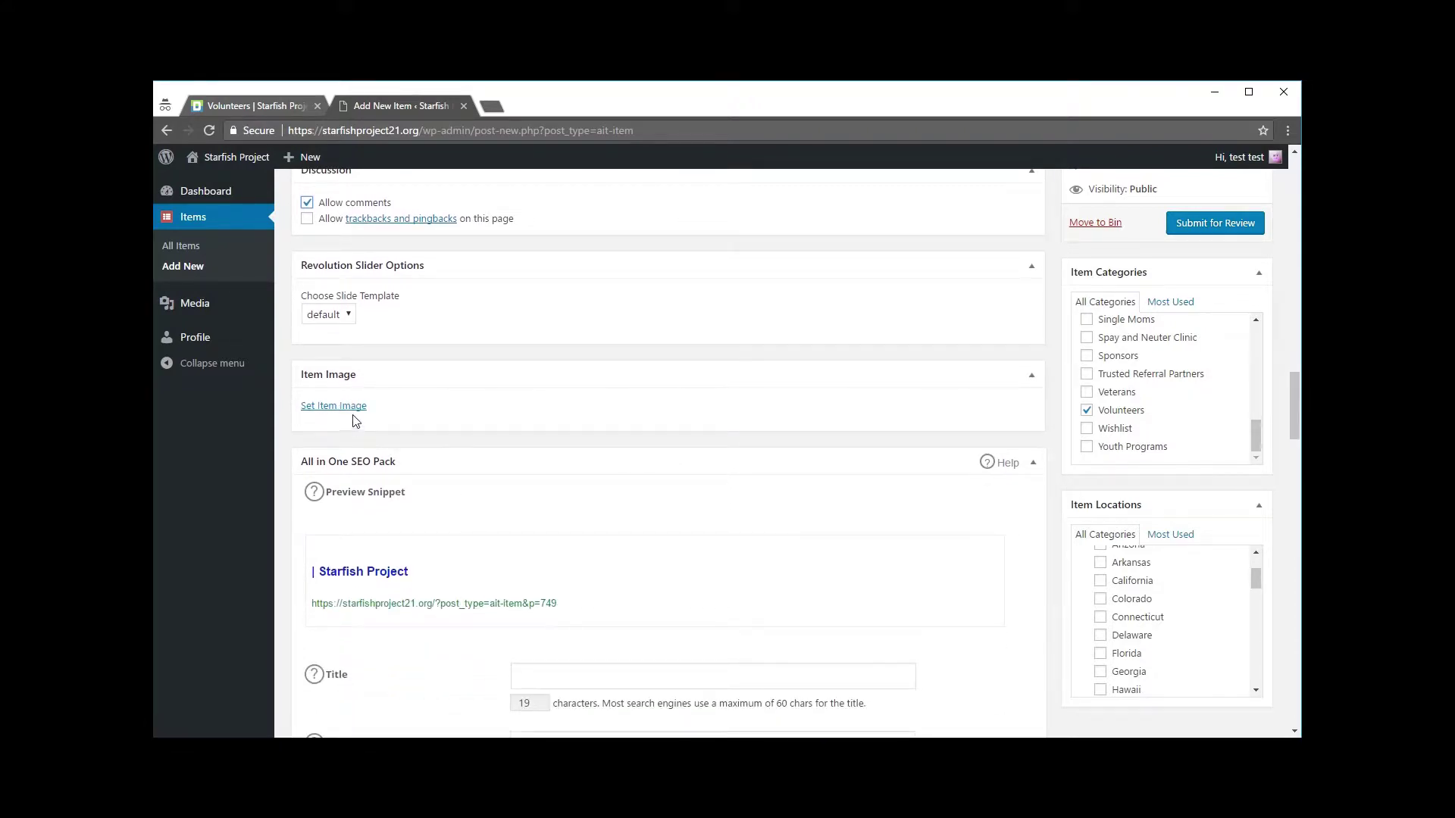
scroll(356, 422, up, 1)
Show the info popup of the Volunteers listing's map marker and examine the image used in it.
click(271, 105)
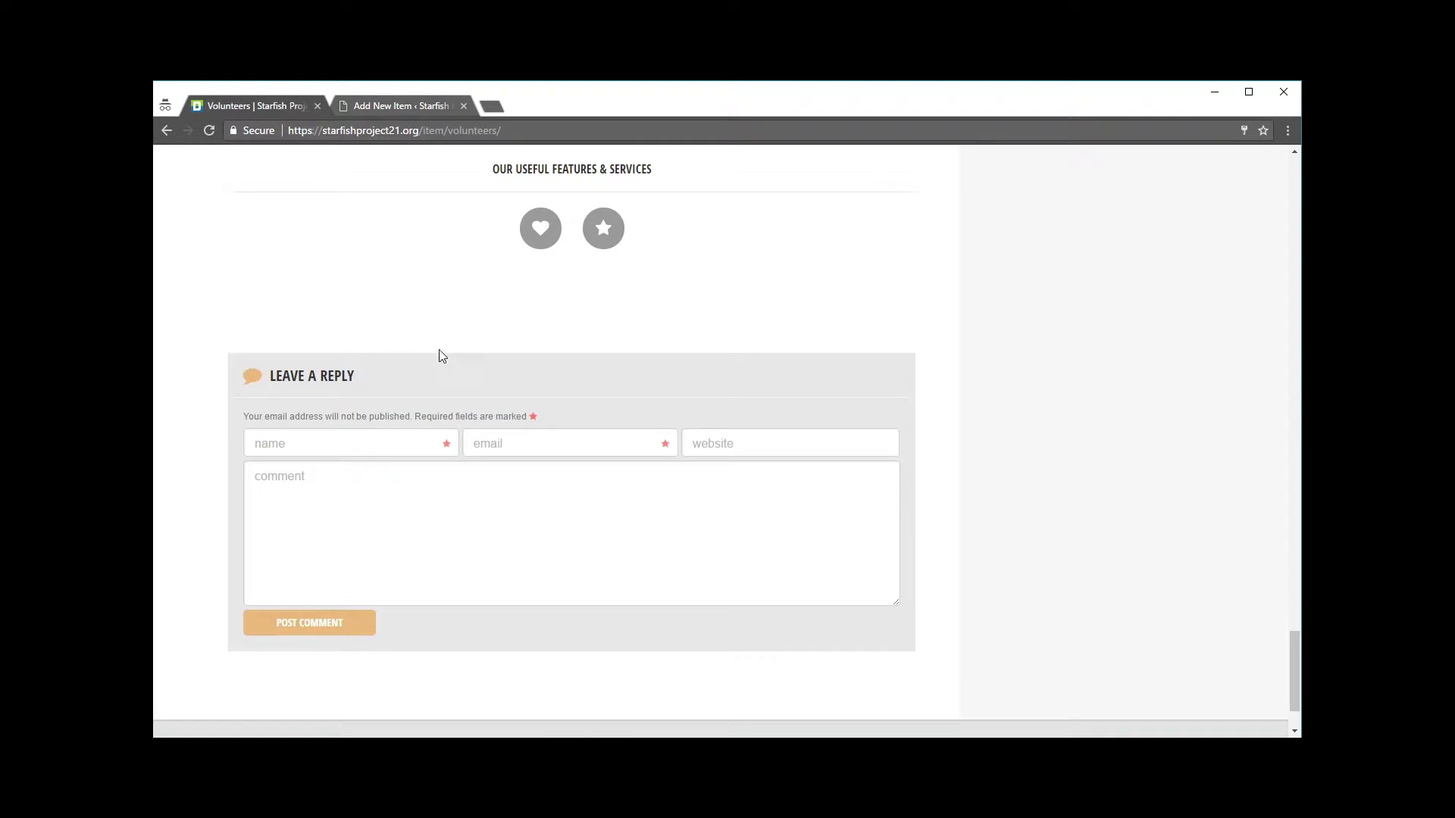
scroll(977, 356, up, 20)
scroll(984, 364, up, 8)
scroll(980, 364, down, 2)
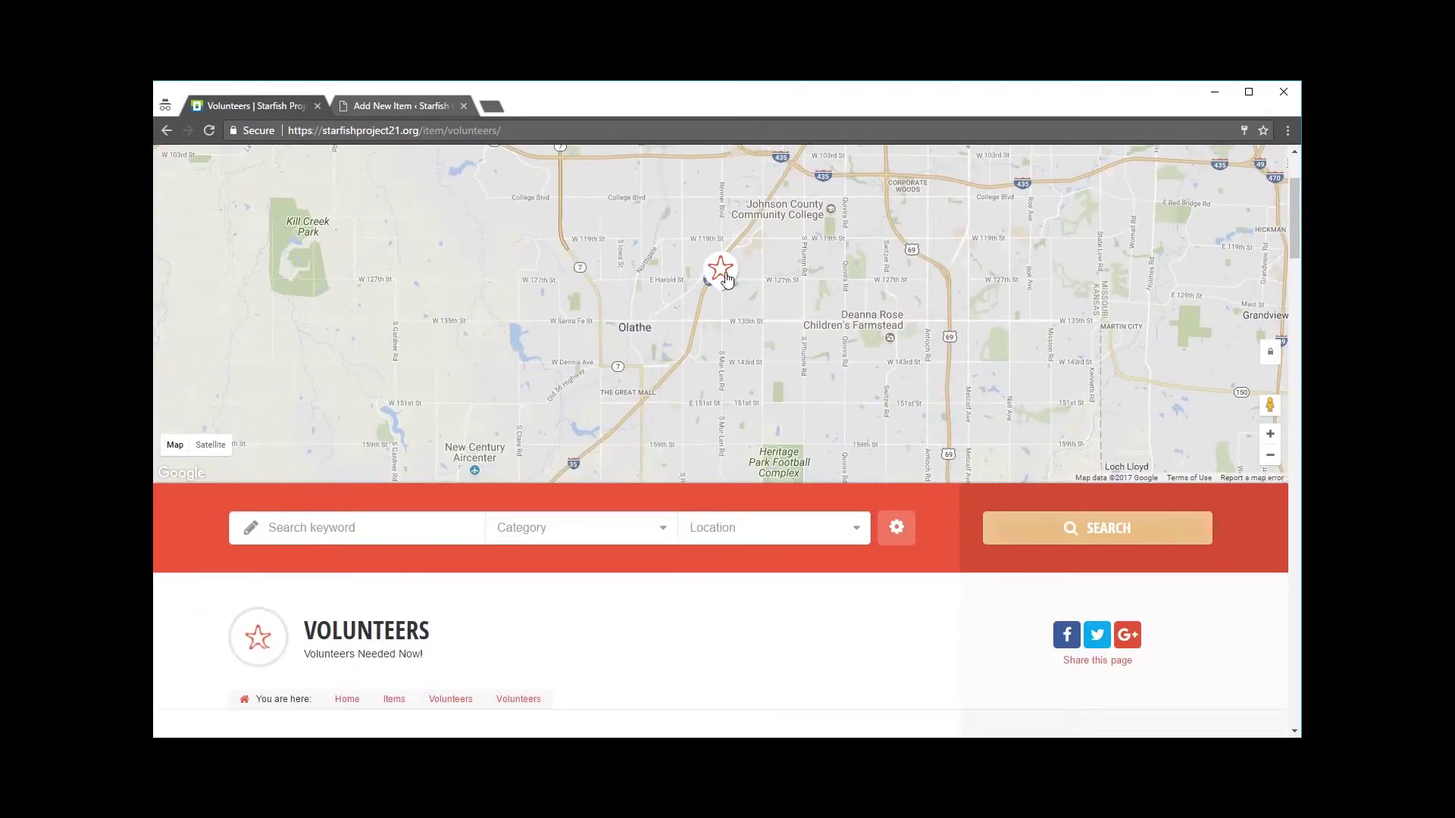
click(725, 279)
scroll(726, 279, up, 1)
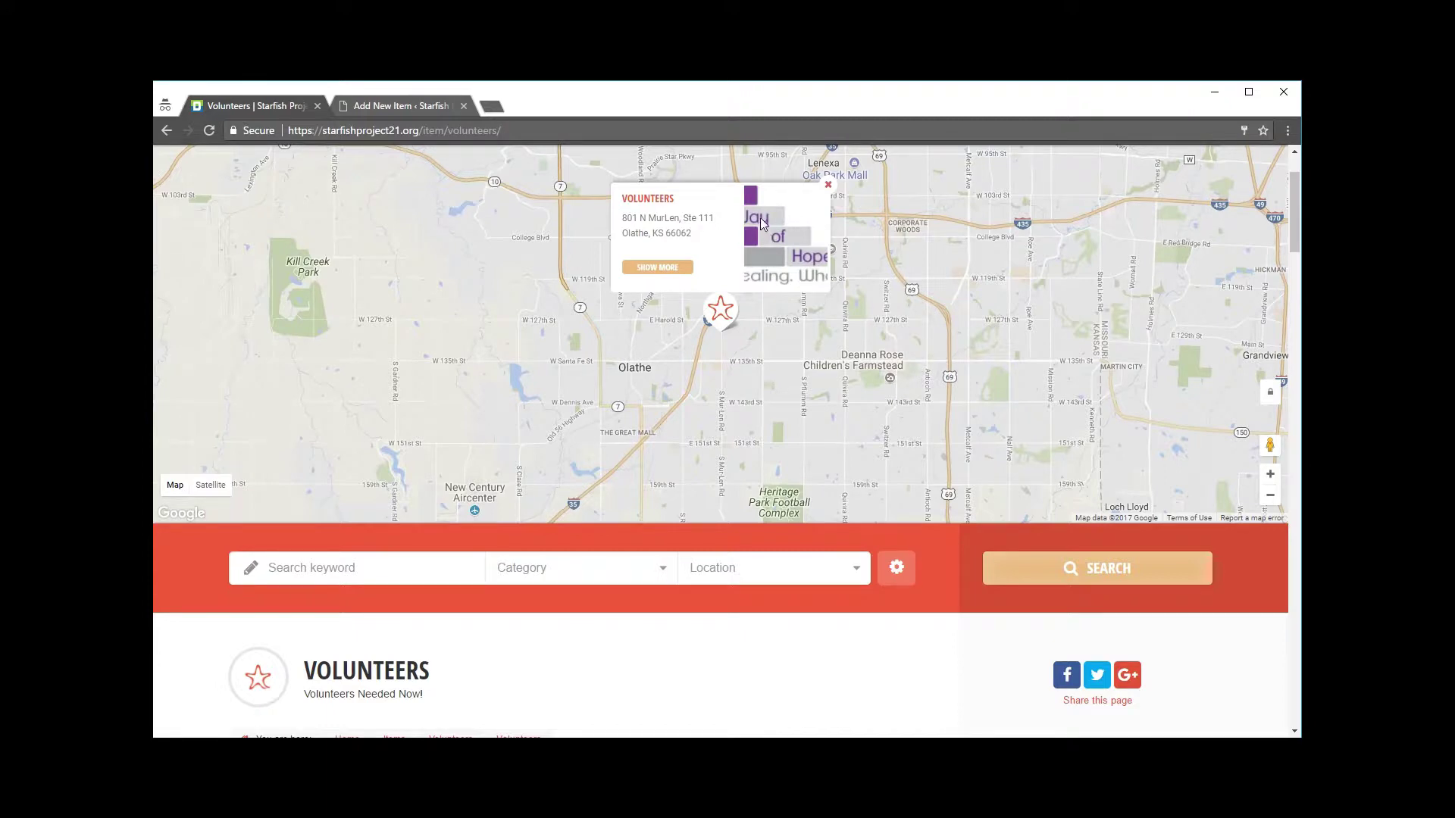
Set the new item's featured image to logo-2.png from the media library.
click(369, 107)
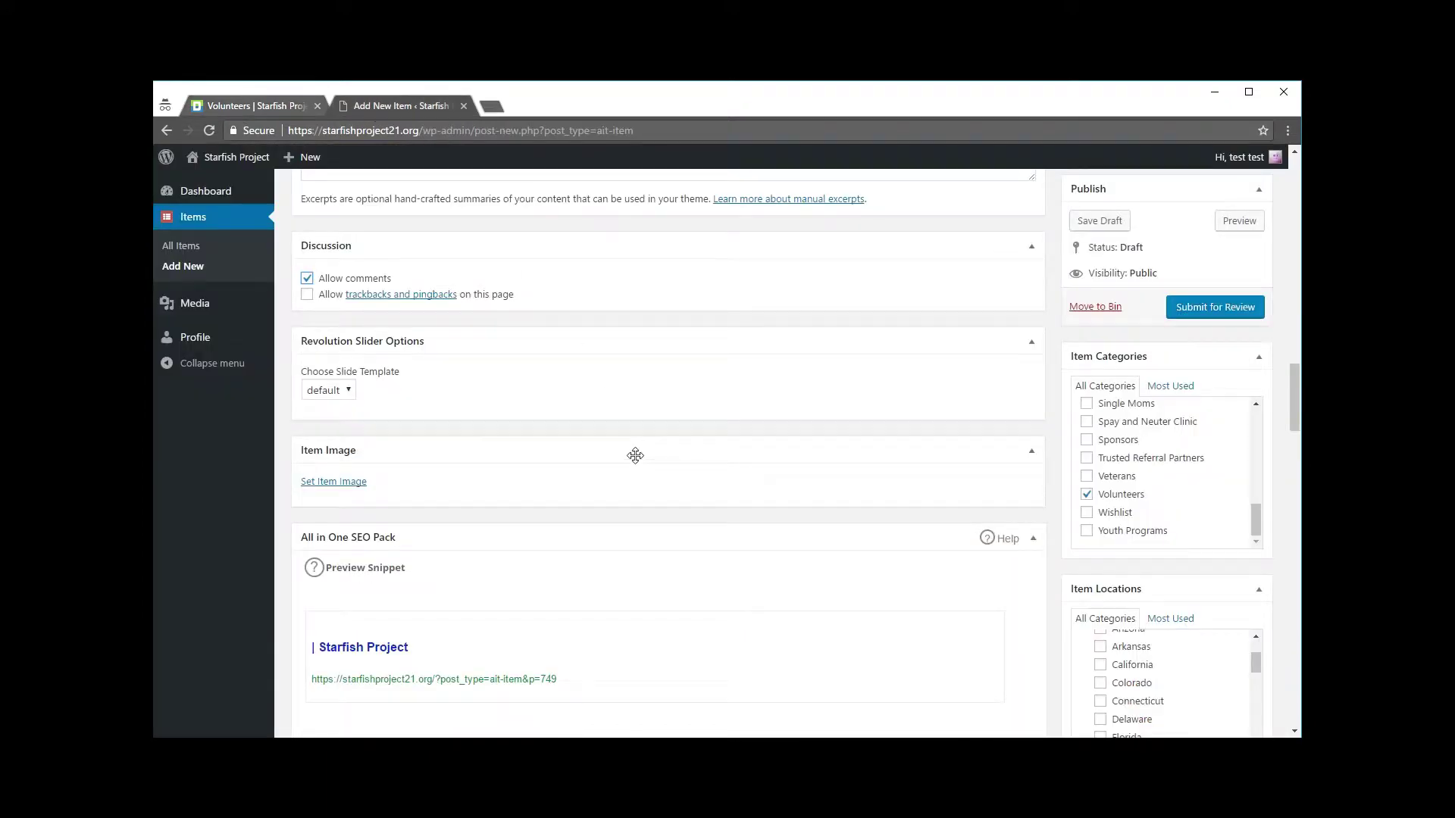
scroll(636, 454, down, 1)
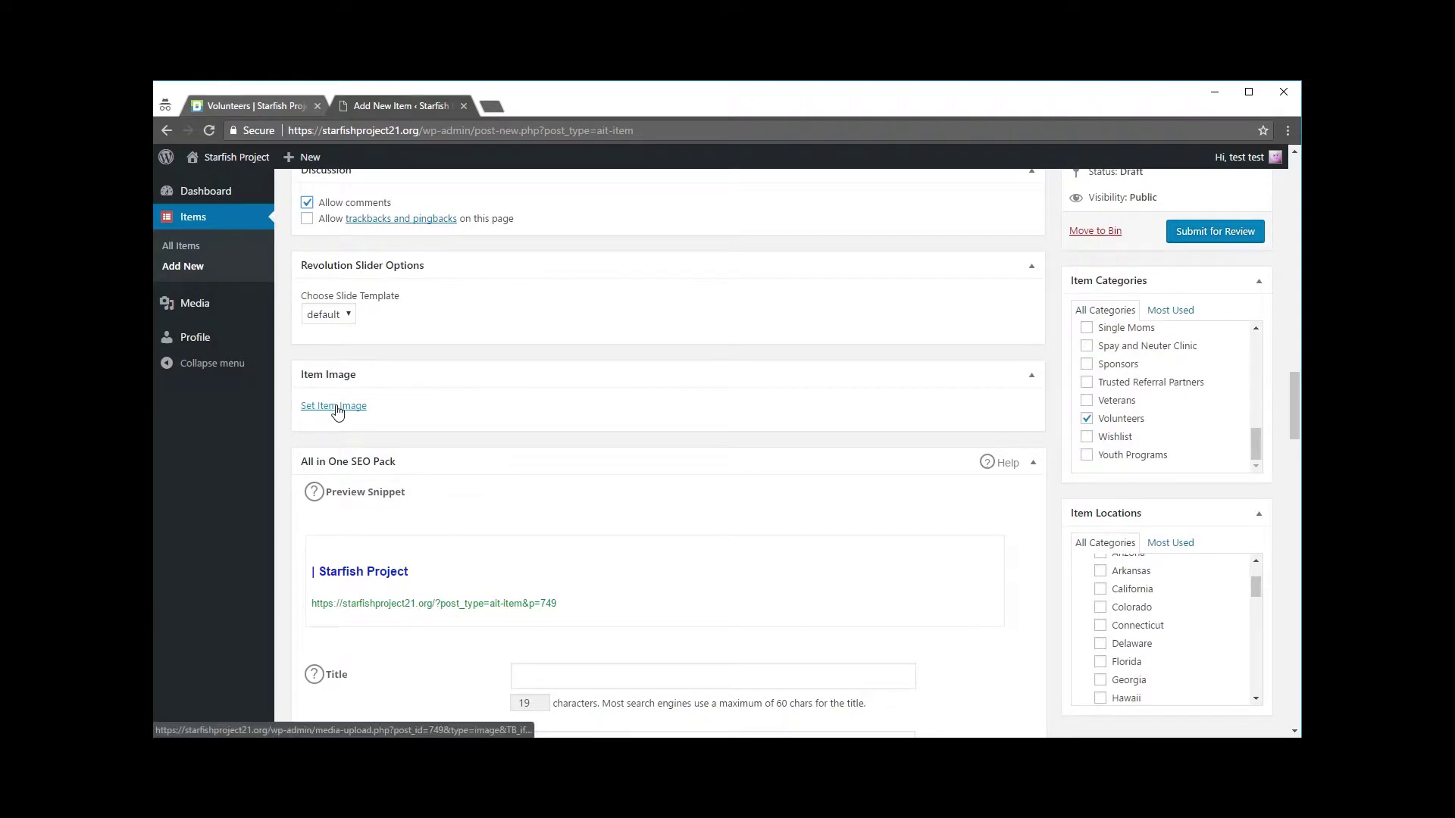
click(338, 410)
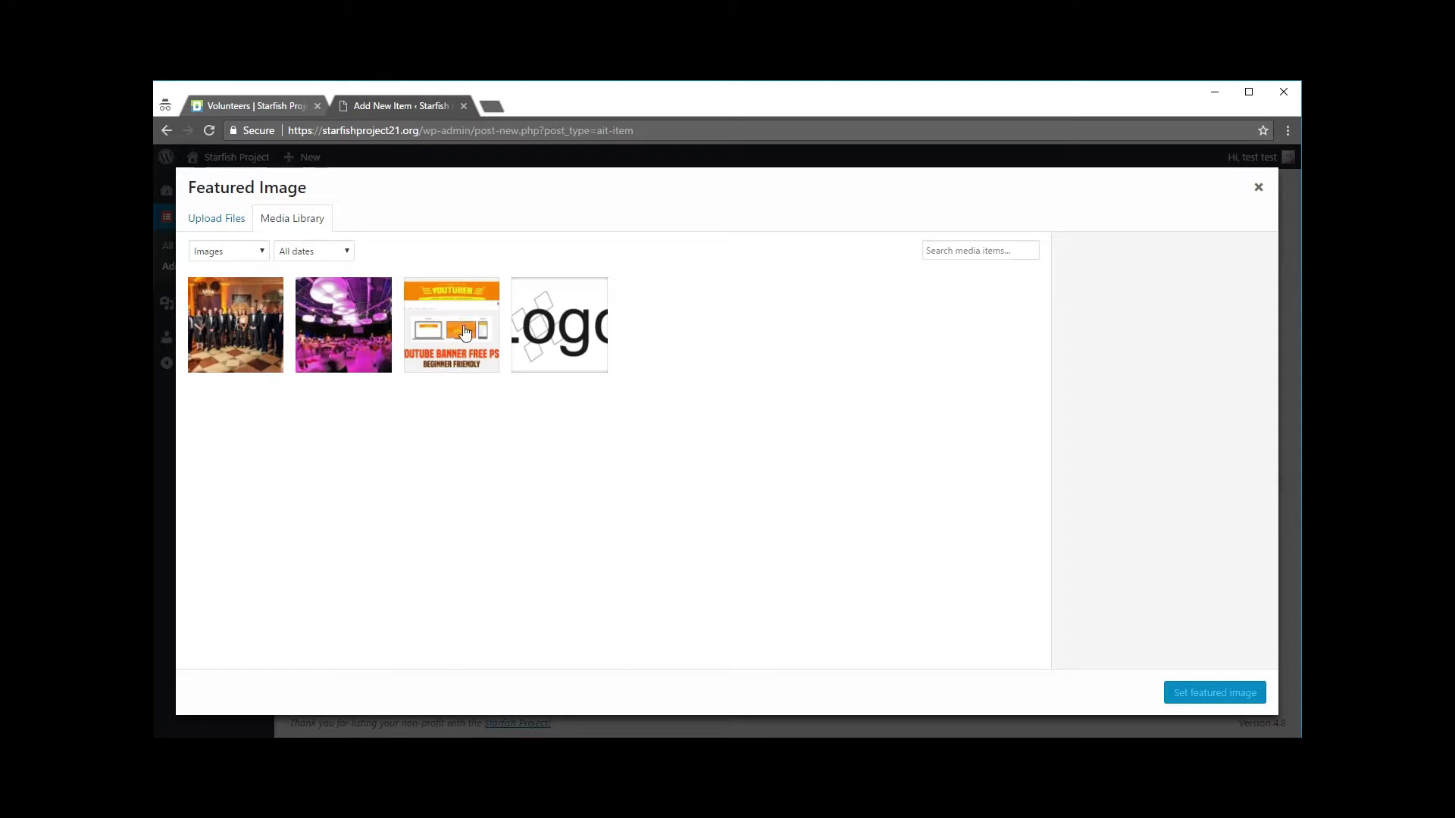
click(220, 227)
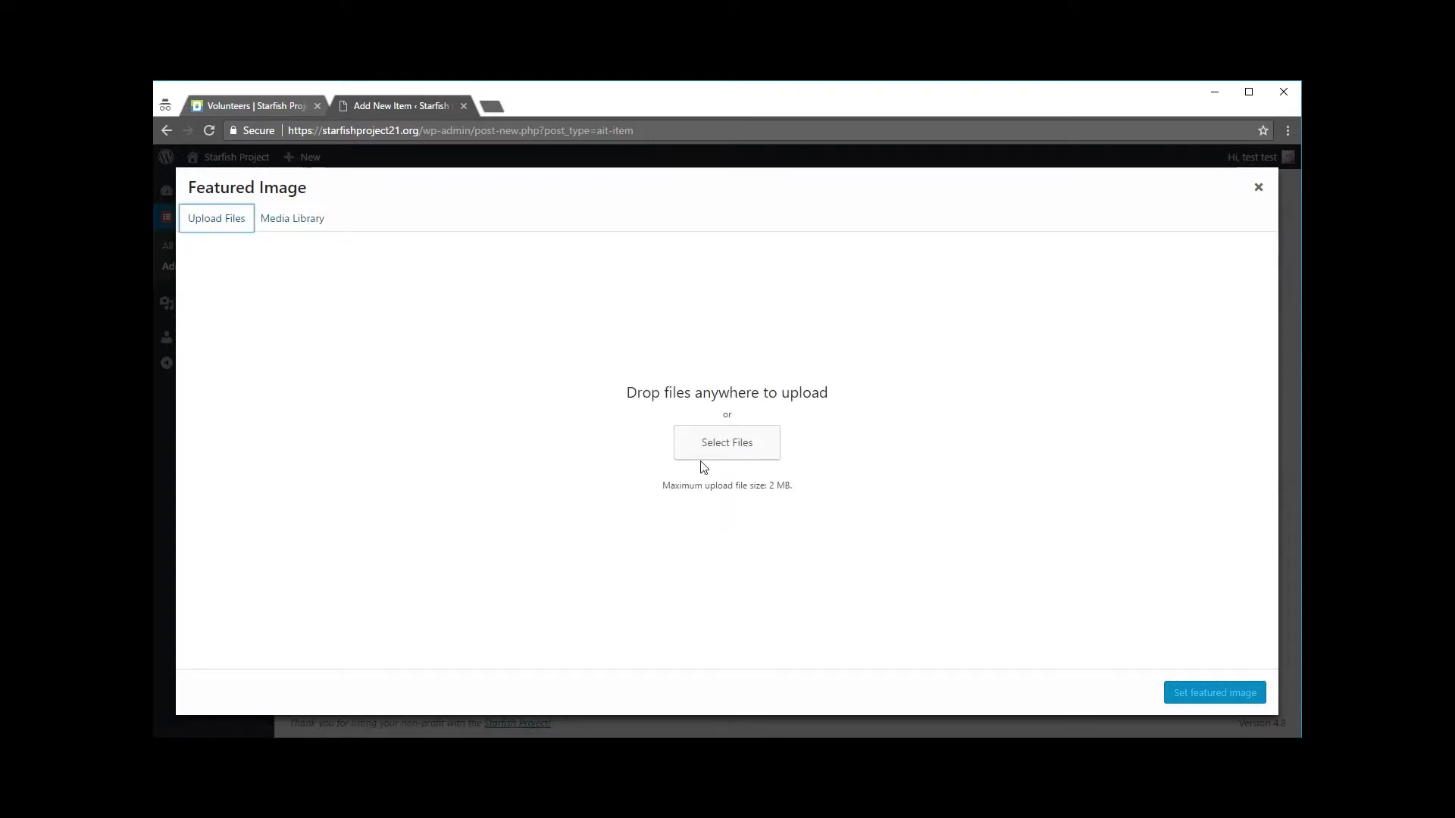
click(284, 222)
click(548, 340)
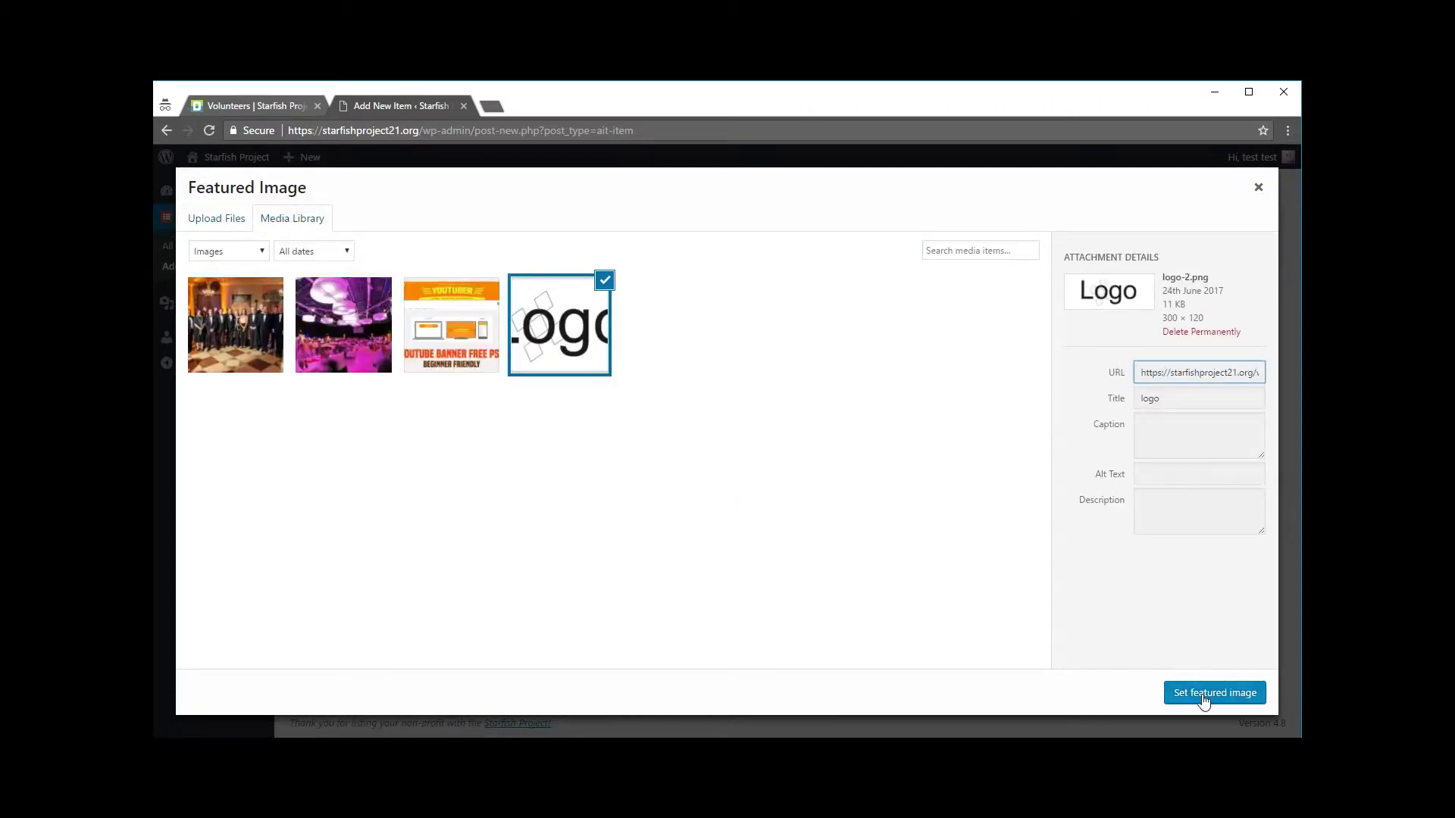
click(1204, 701)
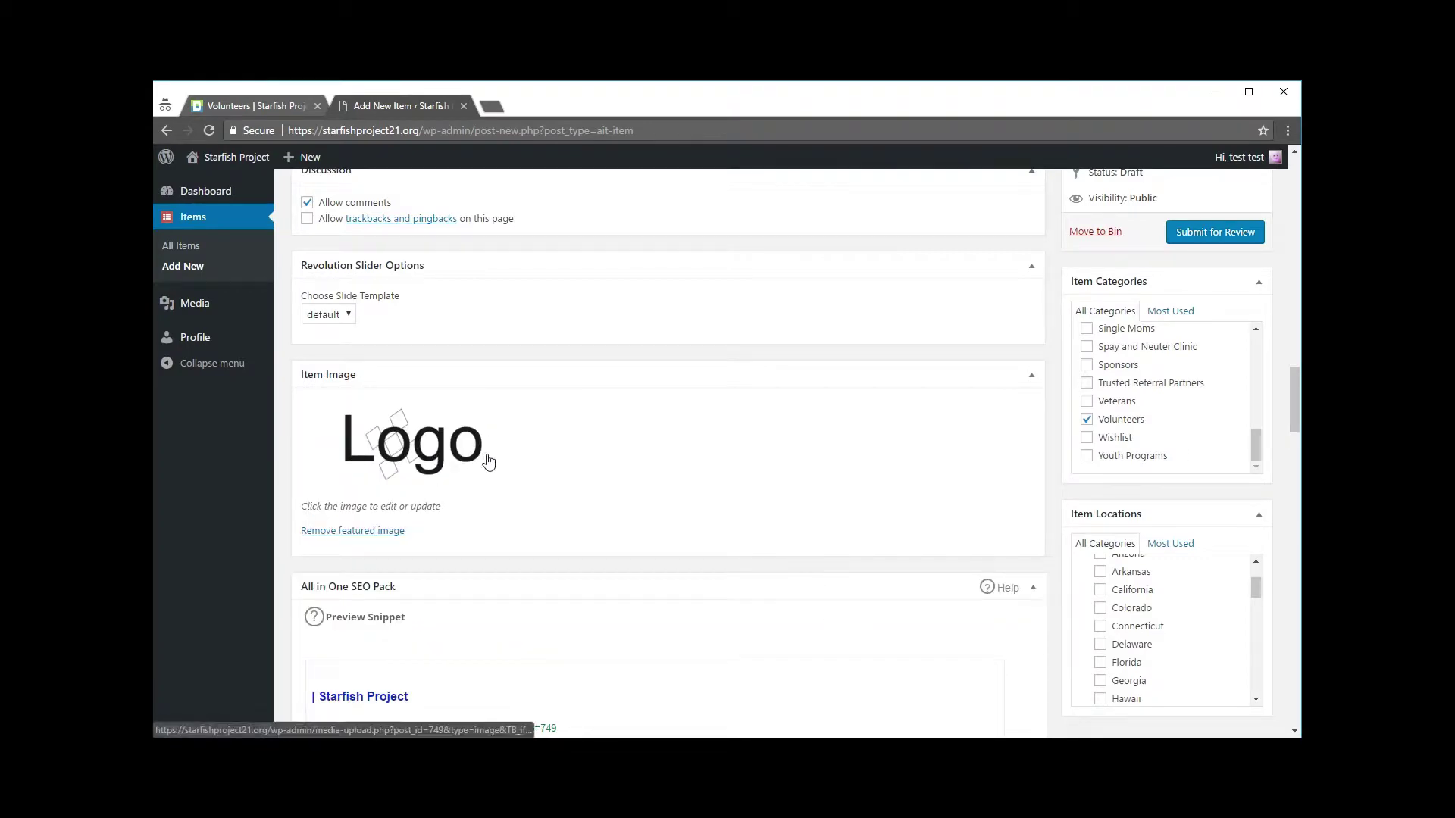
Look over the All in One SEO Pack settings in the new item's form.
scroll(581, 450, down, 4)
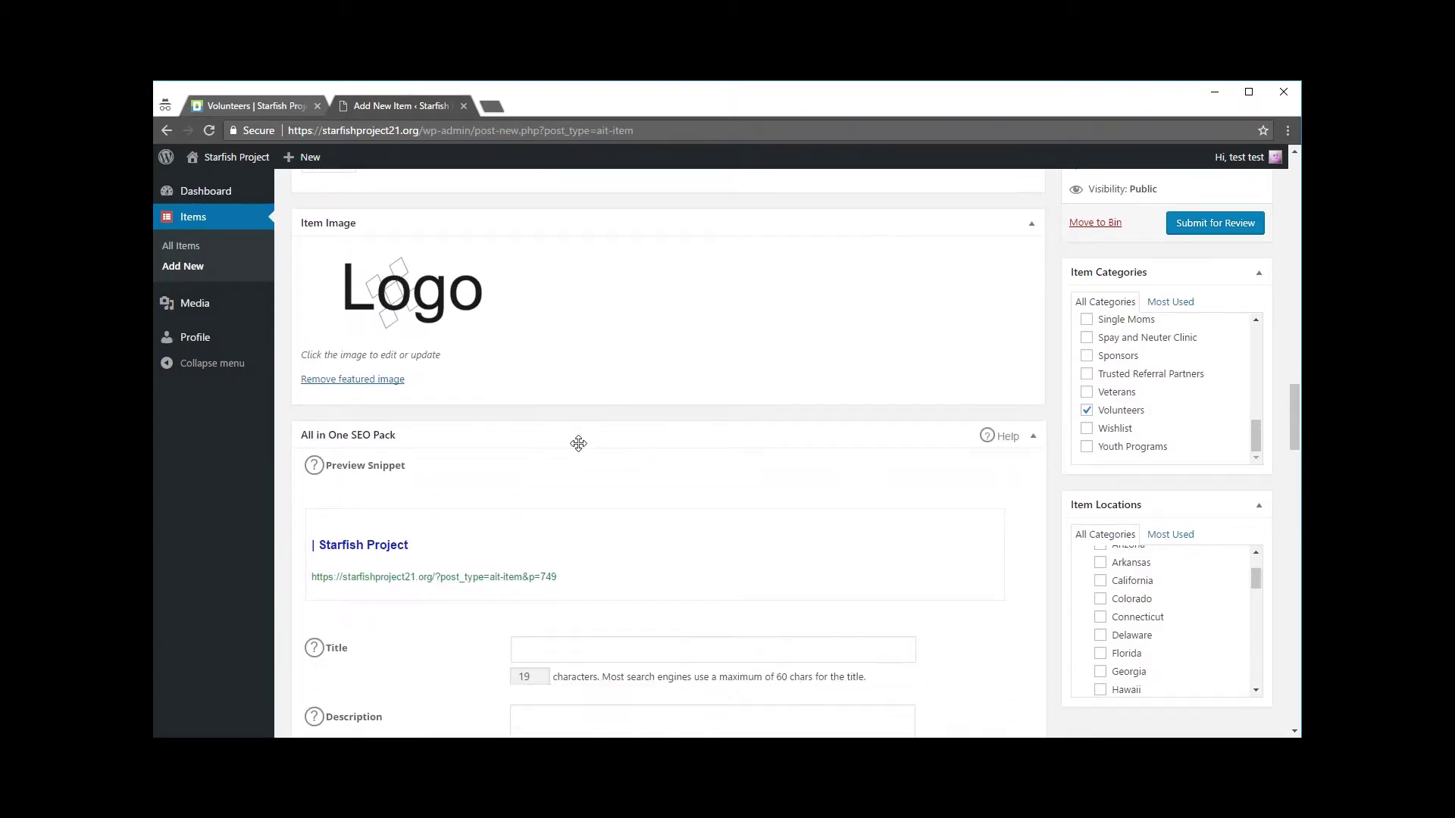
drag(300, 280, 297, 281)
scroll(657, 510, down, 2)
scroll(657, 462, down, 1)
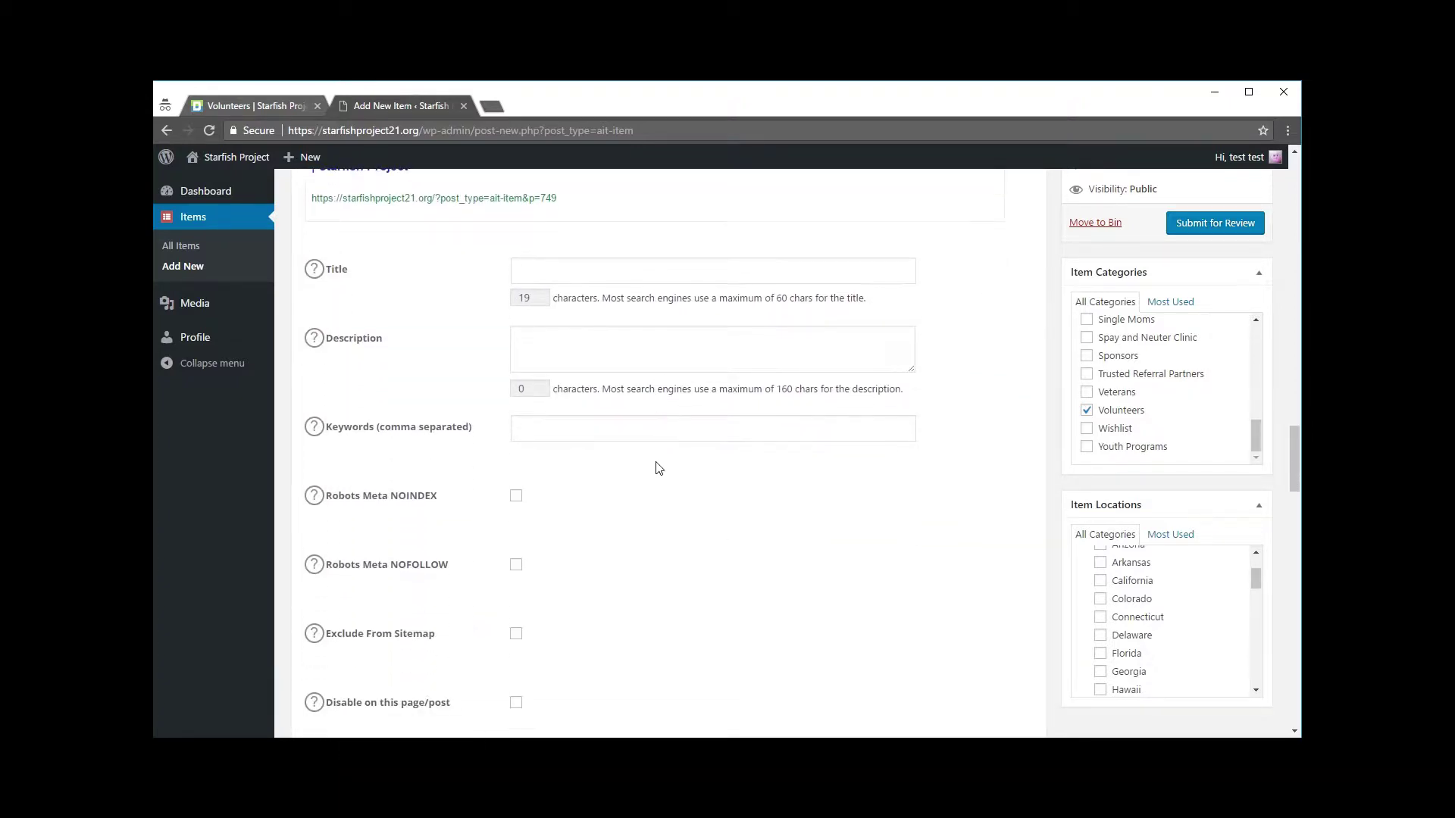
scroll(611, 402, down, 1)
scroll(538, 310, up, 2)
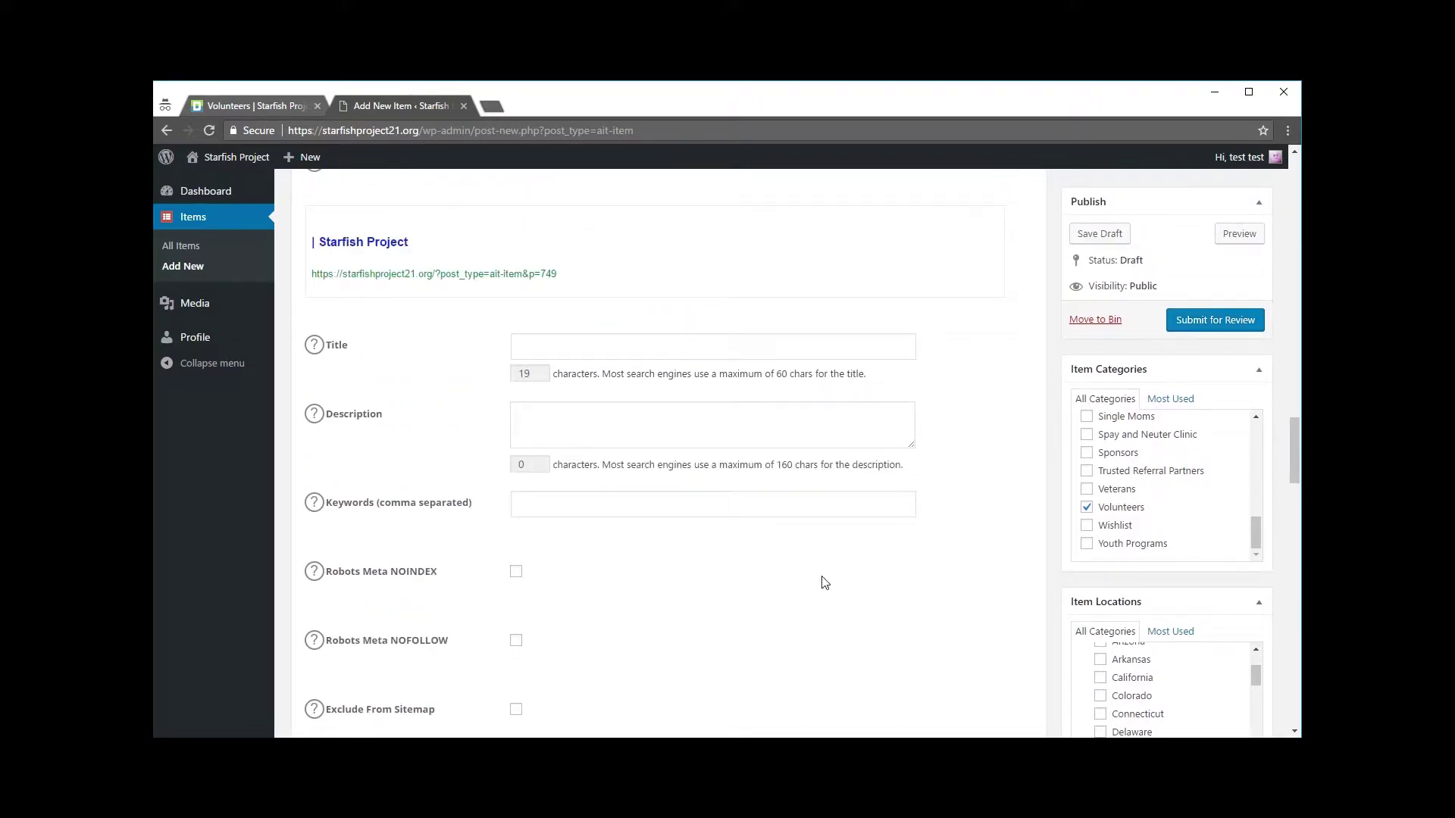
scroll(825, 582, down, 6)
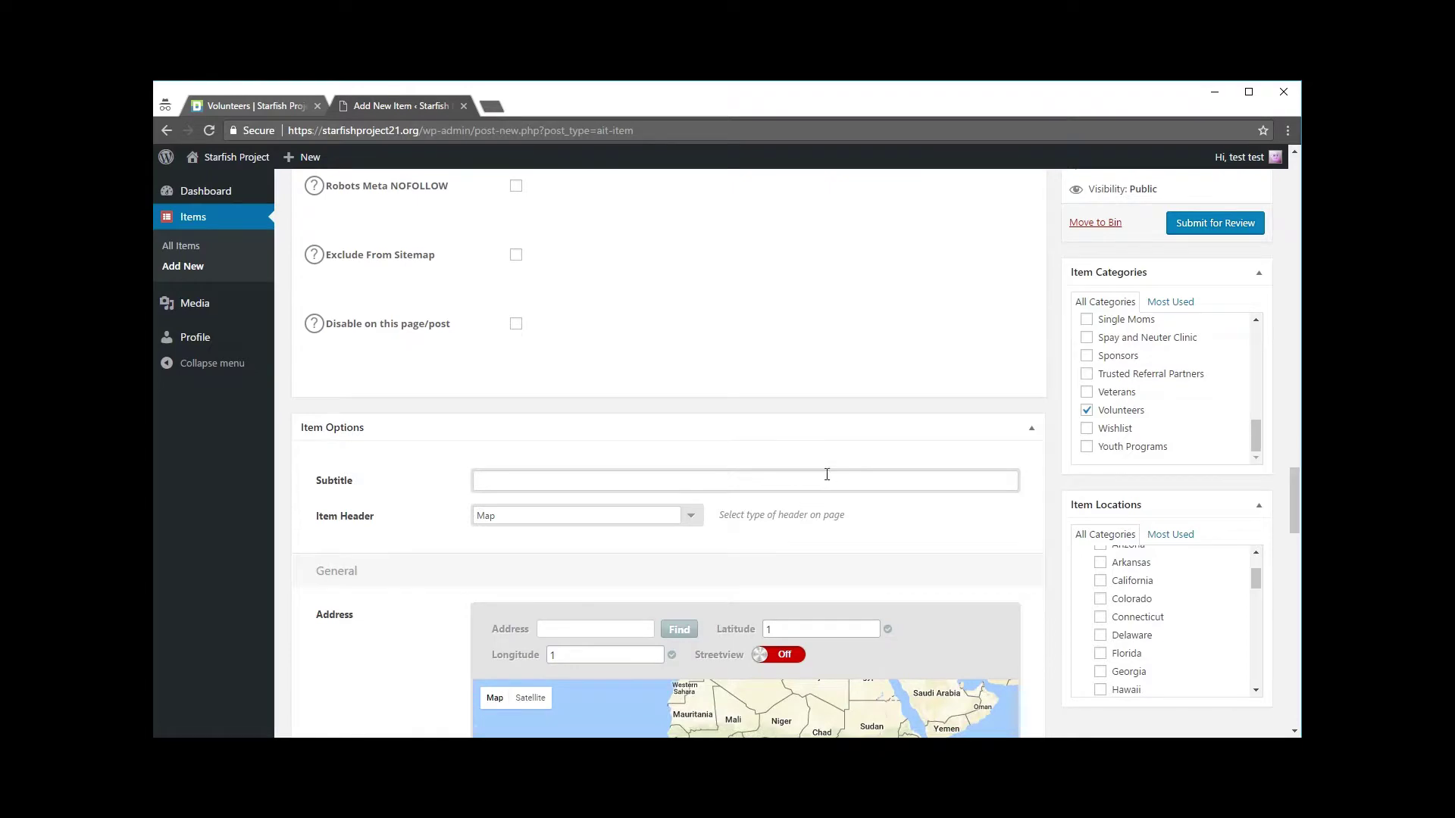
Check the subtitle under the existing Volunteers listing's title and set the new item's subtitle to "This could be a tagline etc.".
scroll(827, 474, down, 1)
click(656, 408)
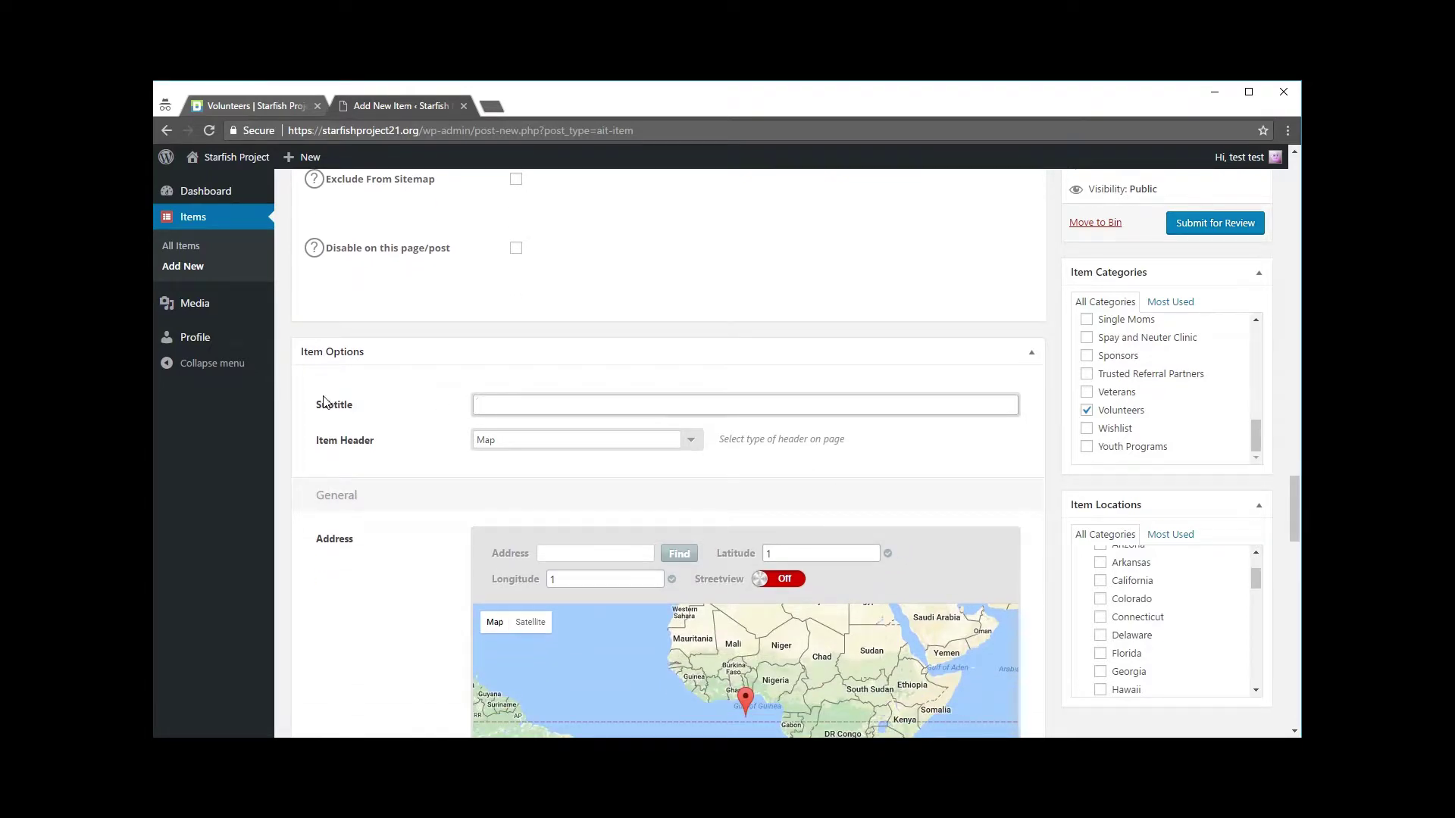
click(249, 104)
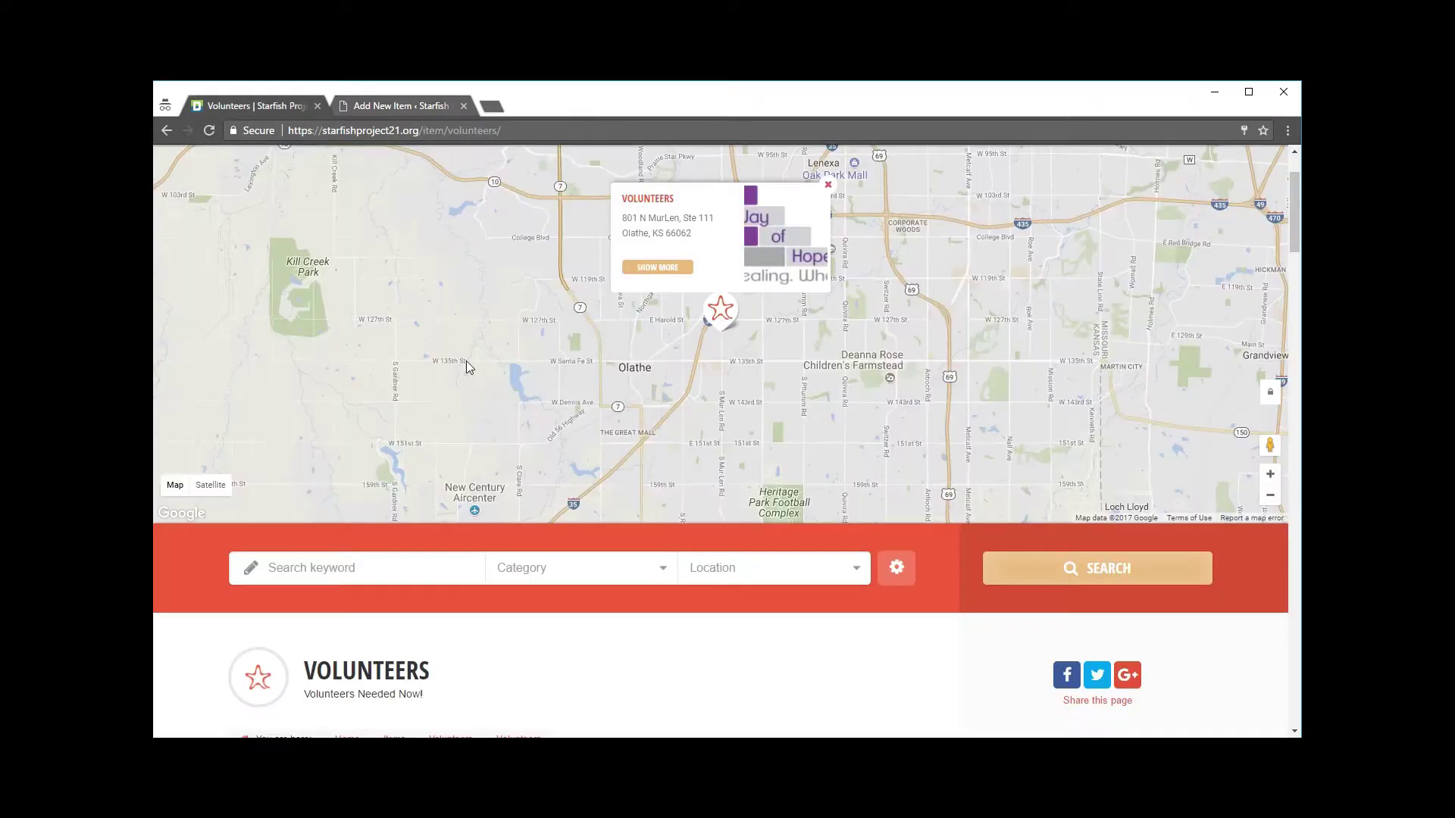
scroll(494, 412, down, 2)
scroll(513, 508, down, 1)
drag(424, 468, 308, 467)
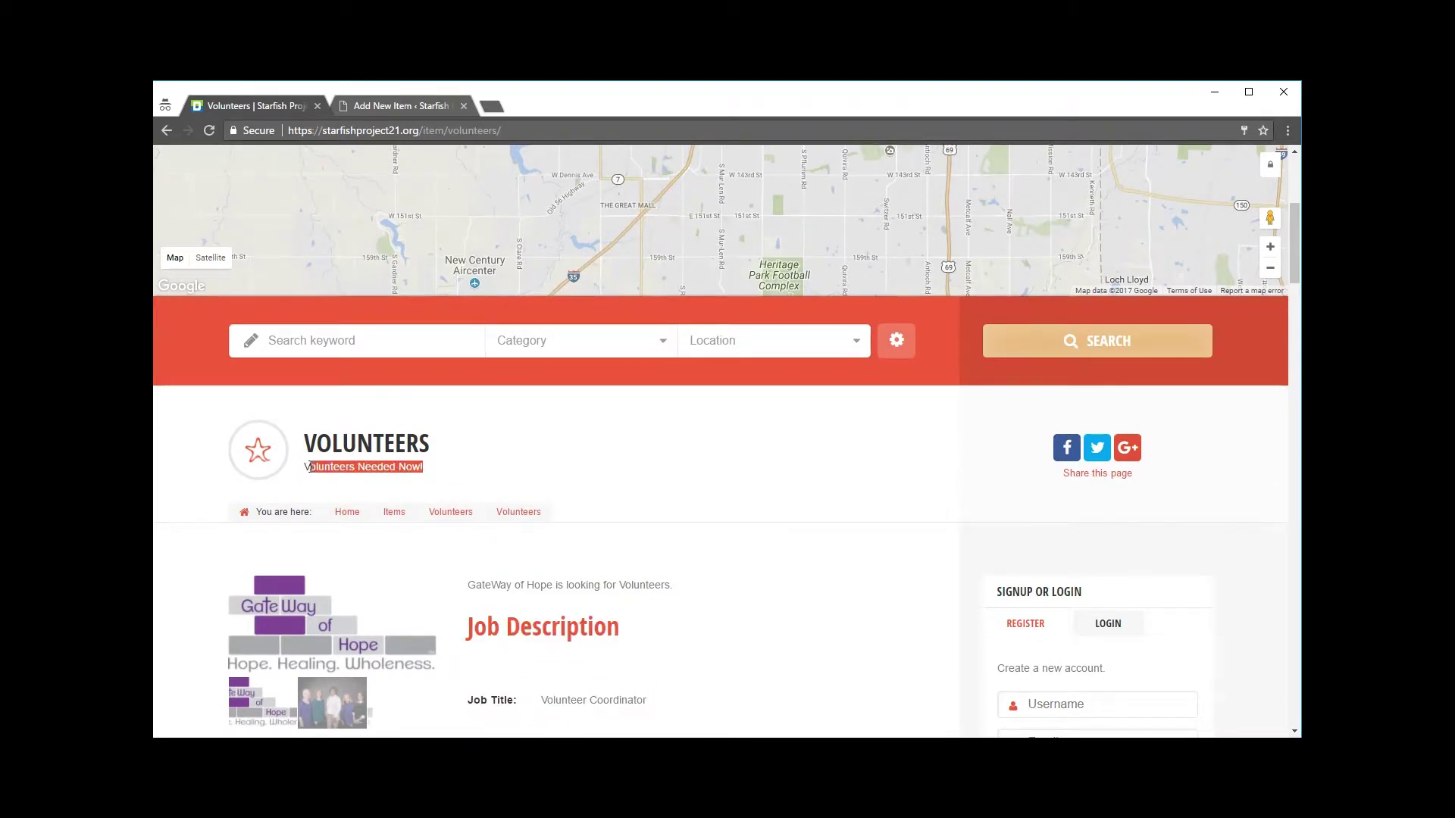
click(400, 109)
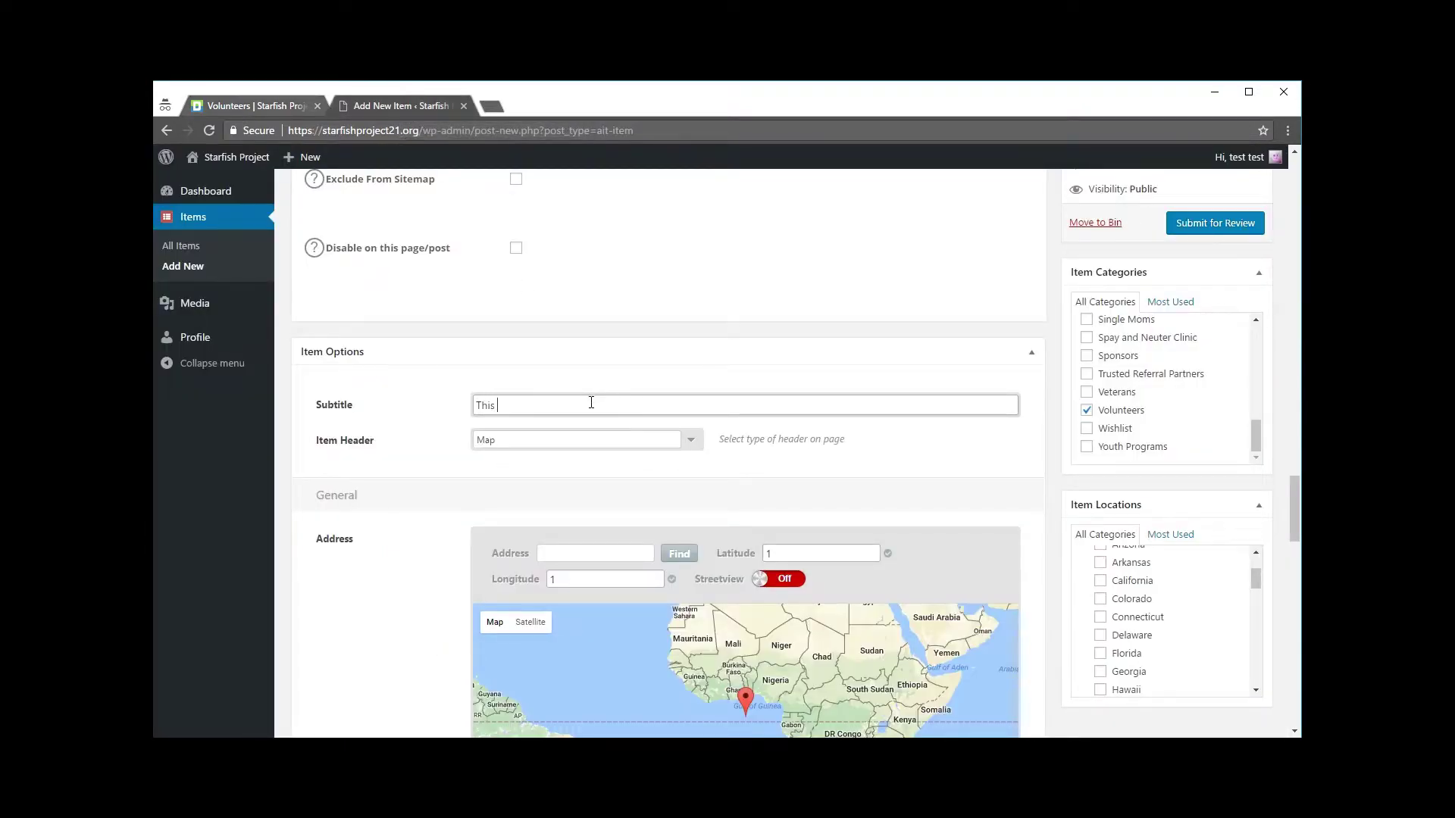
text(tagline etc.)
click(432, 419)
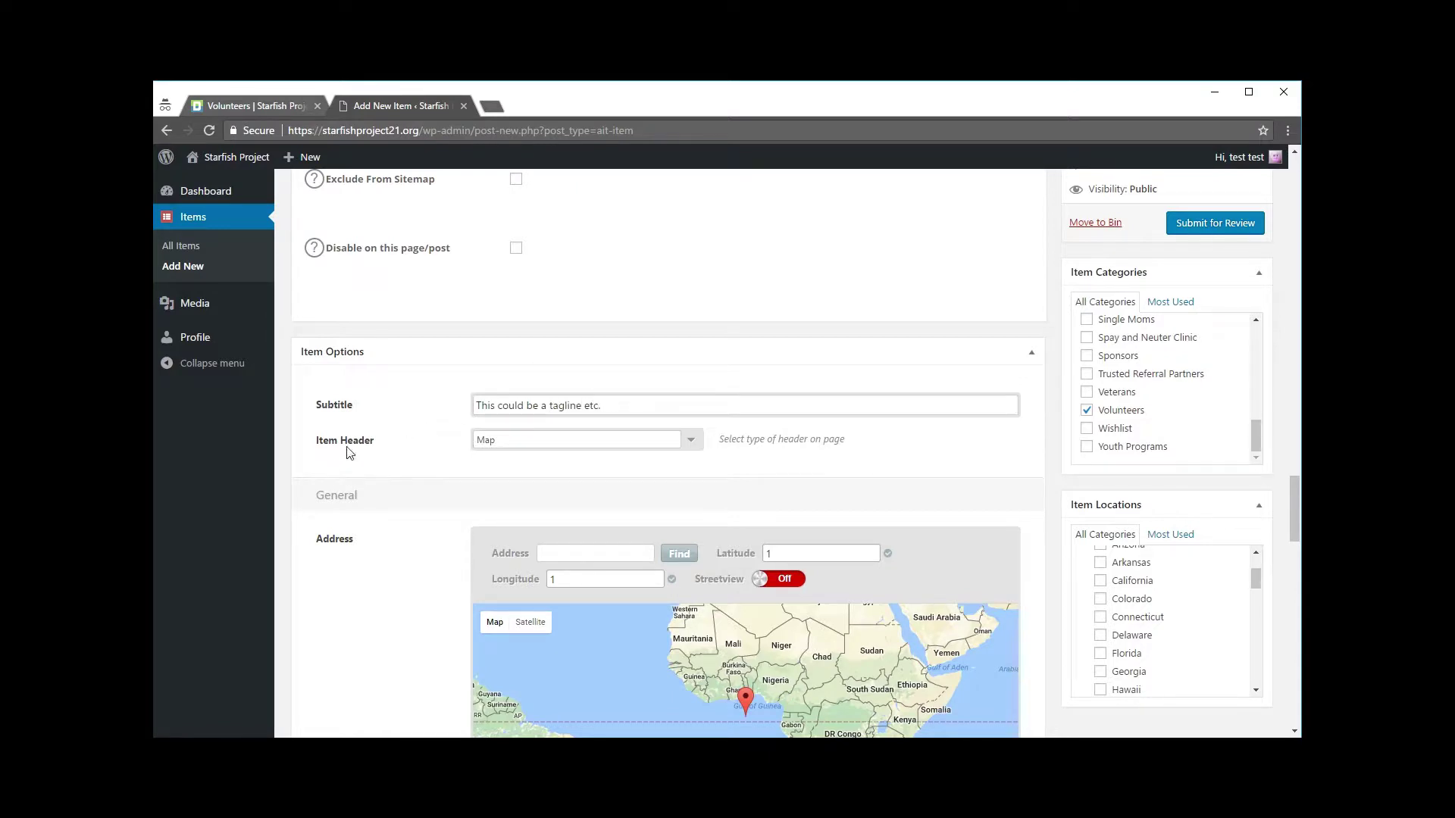
Examine the map header of the existing Volunteers listing and return to the new item's form.
click(248, 100)
scroll(719, 505, up, 5)
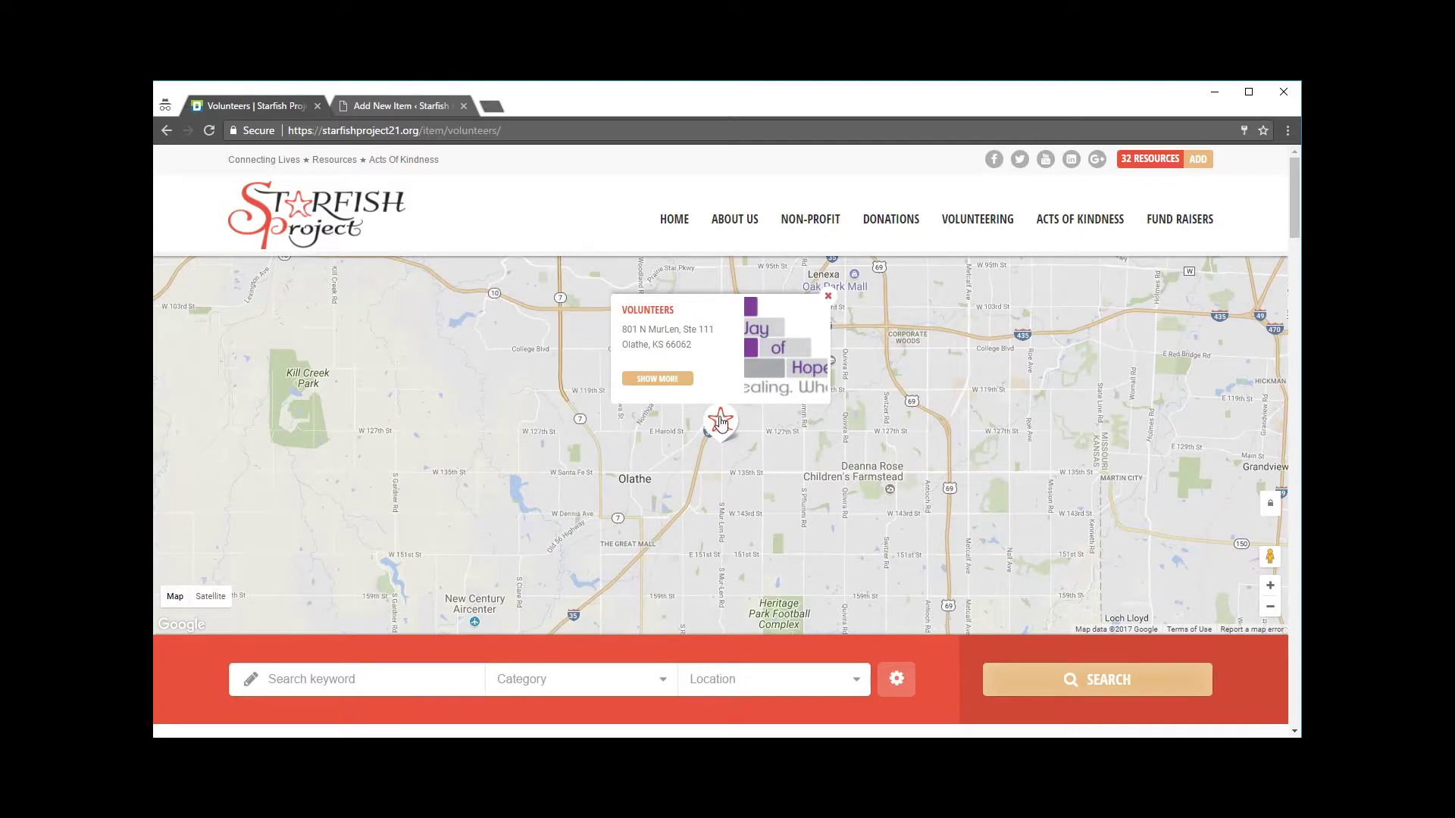
click(386, 106)
Try the No header option for the Item Header and set it to Image.
scroll(708, 445, down, 1)
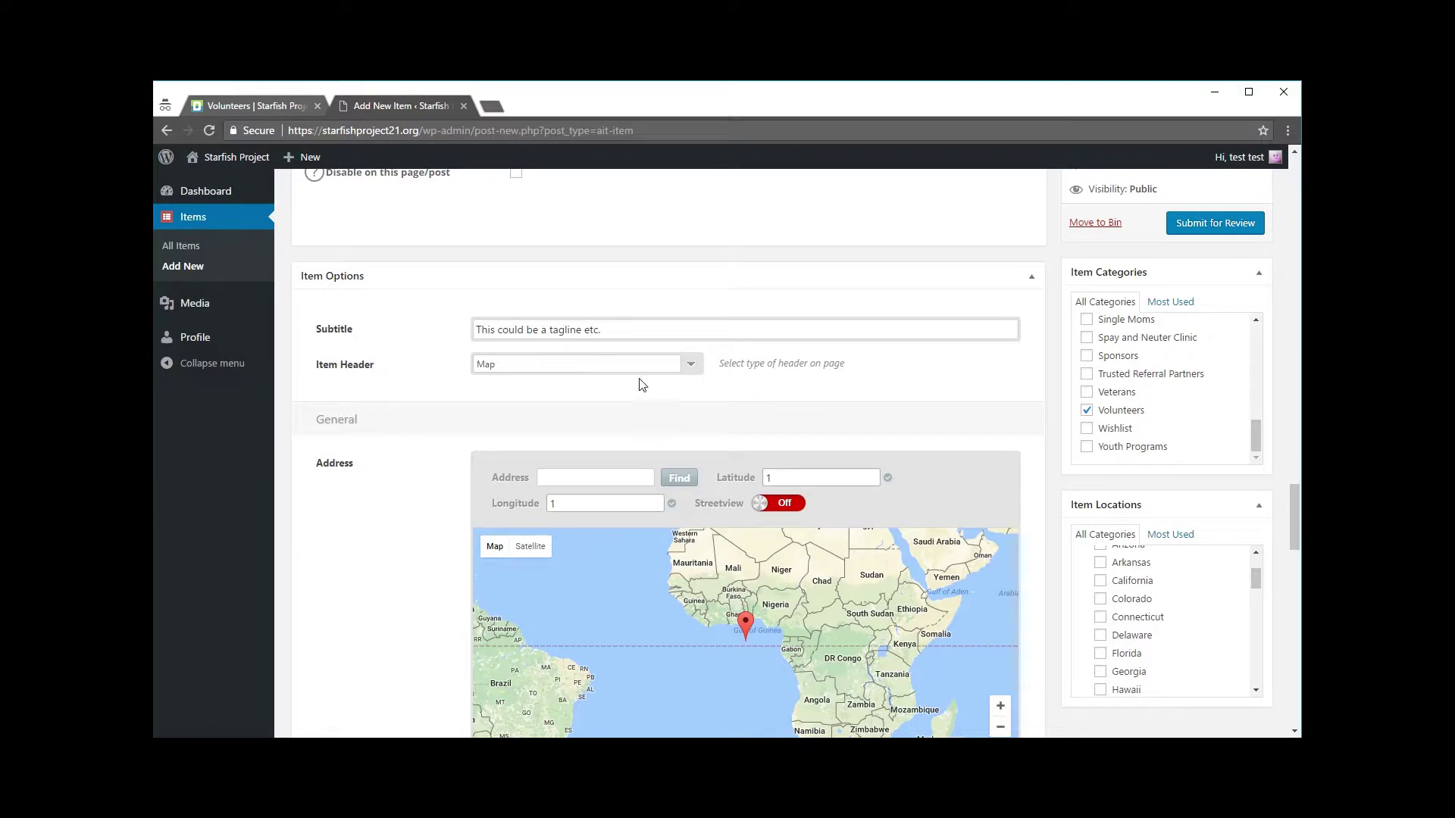
click(688, 366)
click(582, 420)
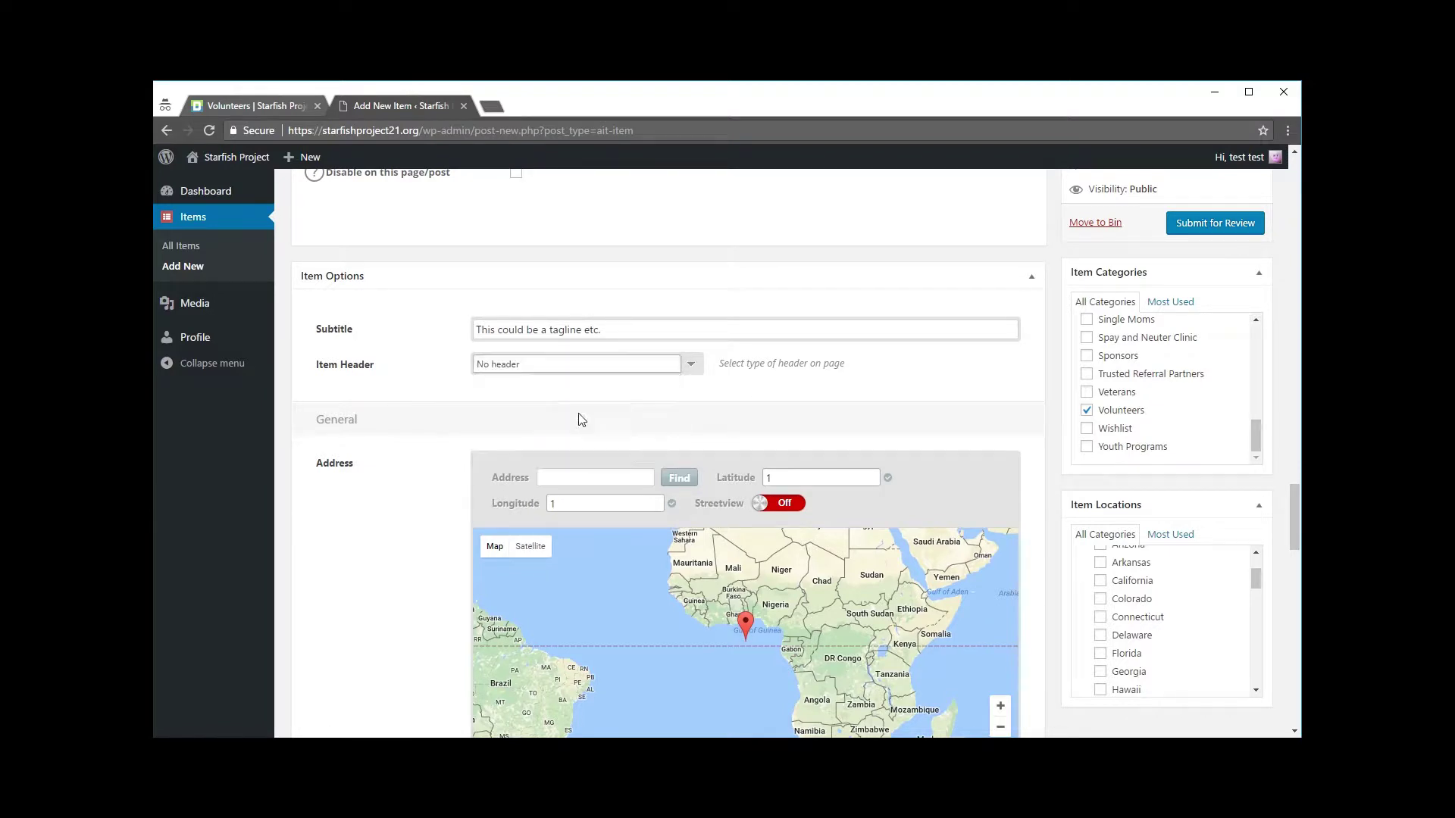
click(688, 365)
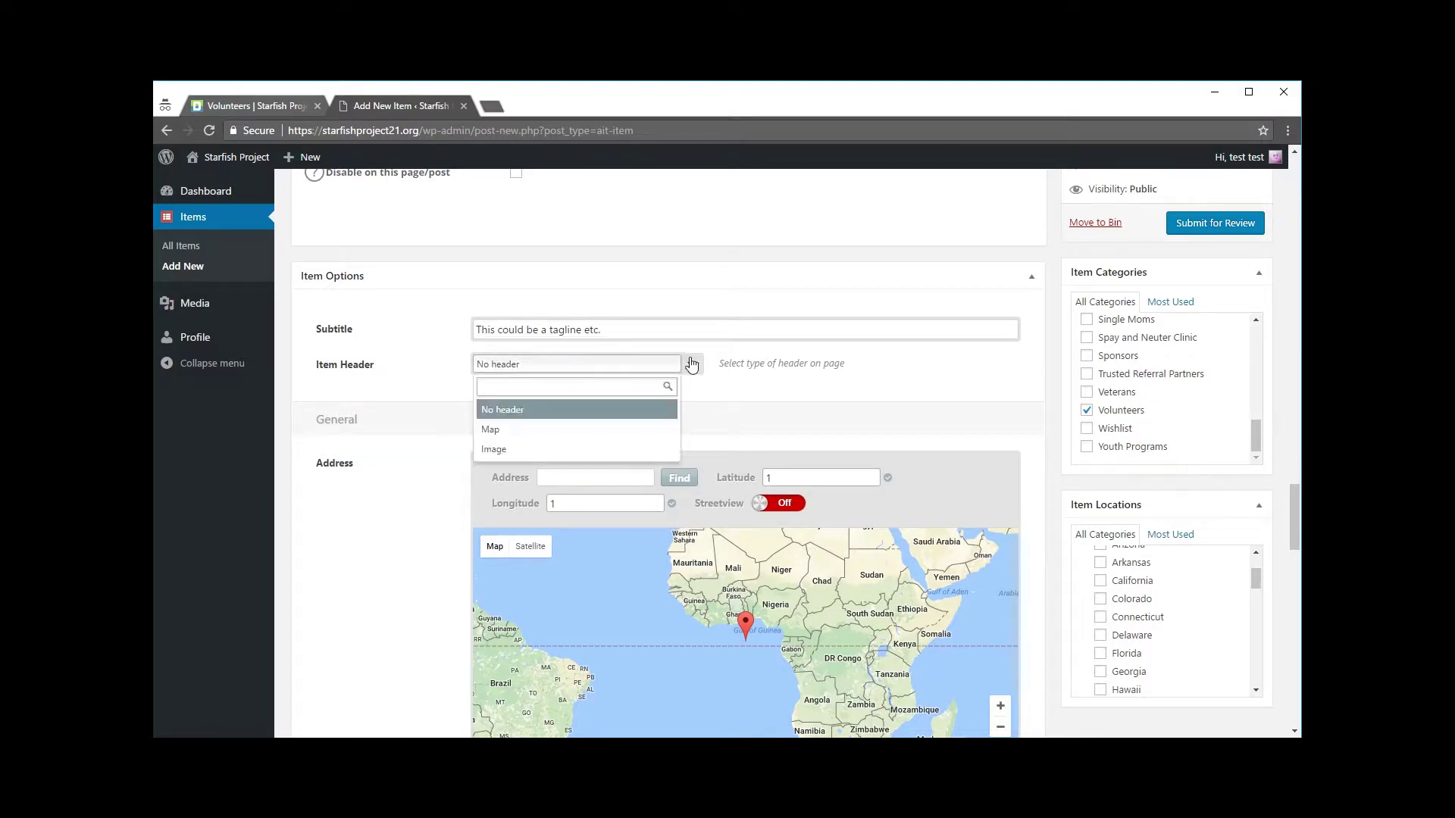
click(547, 449)
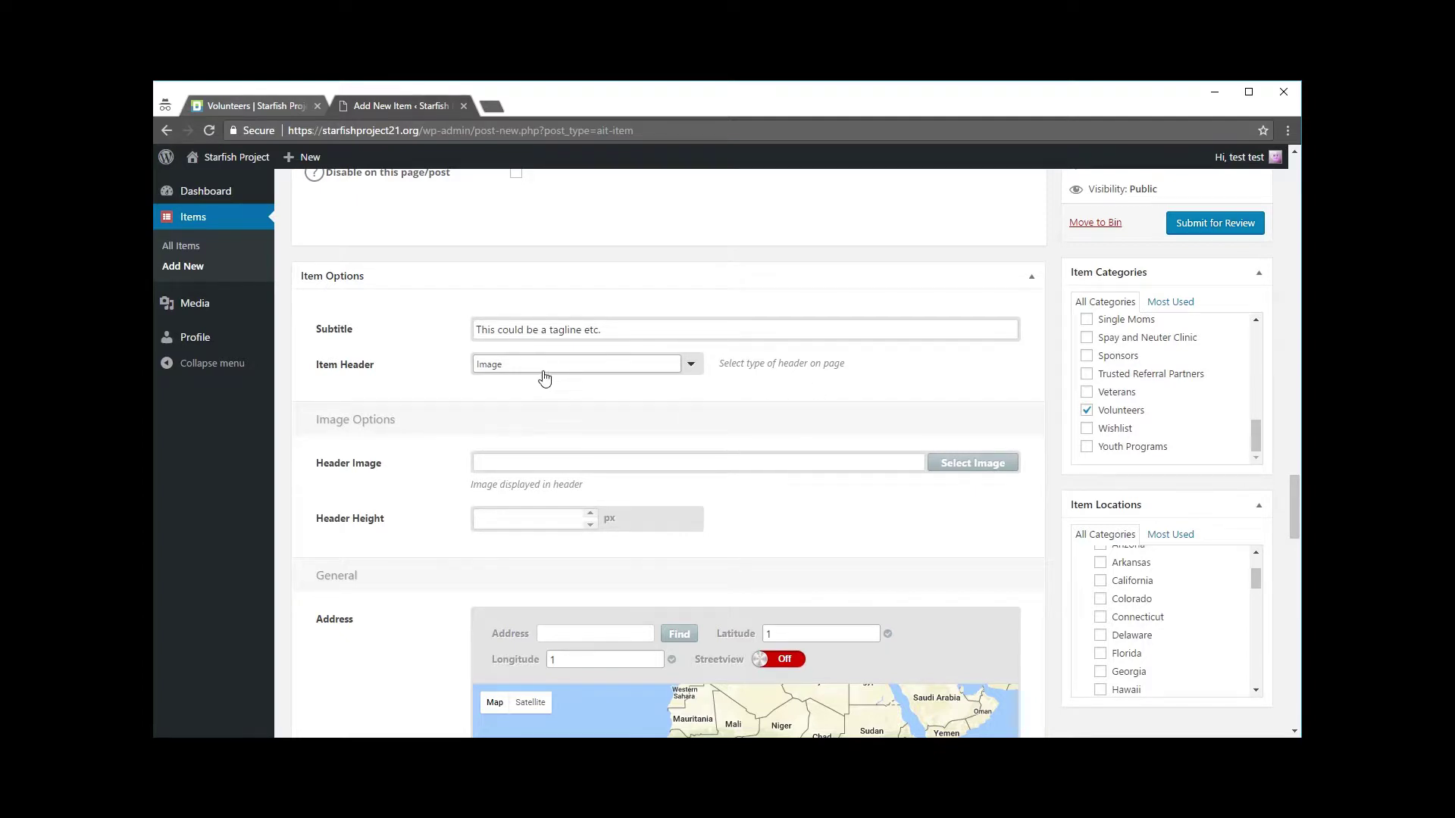
Insert banner.jpg from the media library as the item's header image.
scroll(854, 420, down, 1)
click(796, 385)
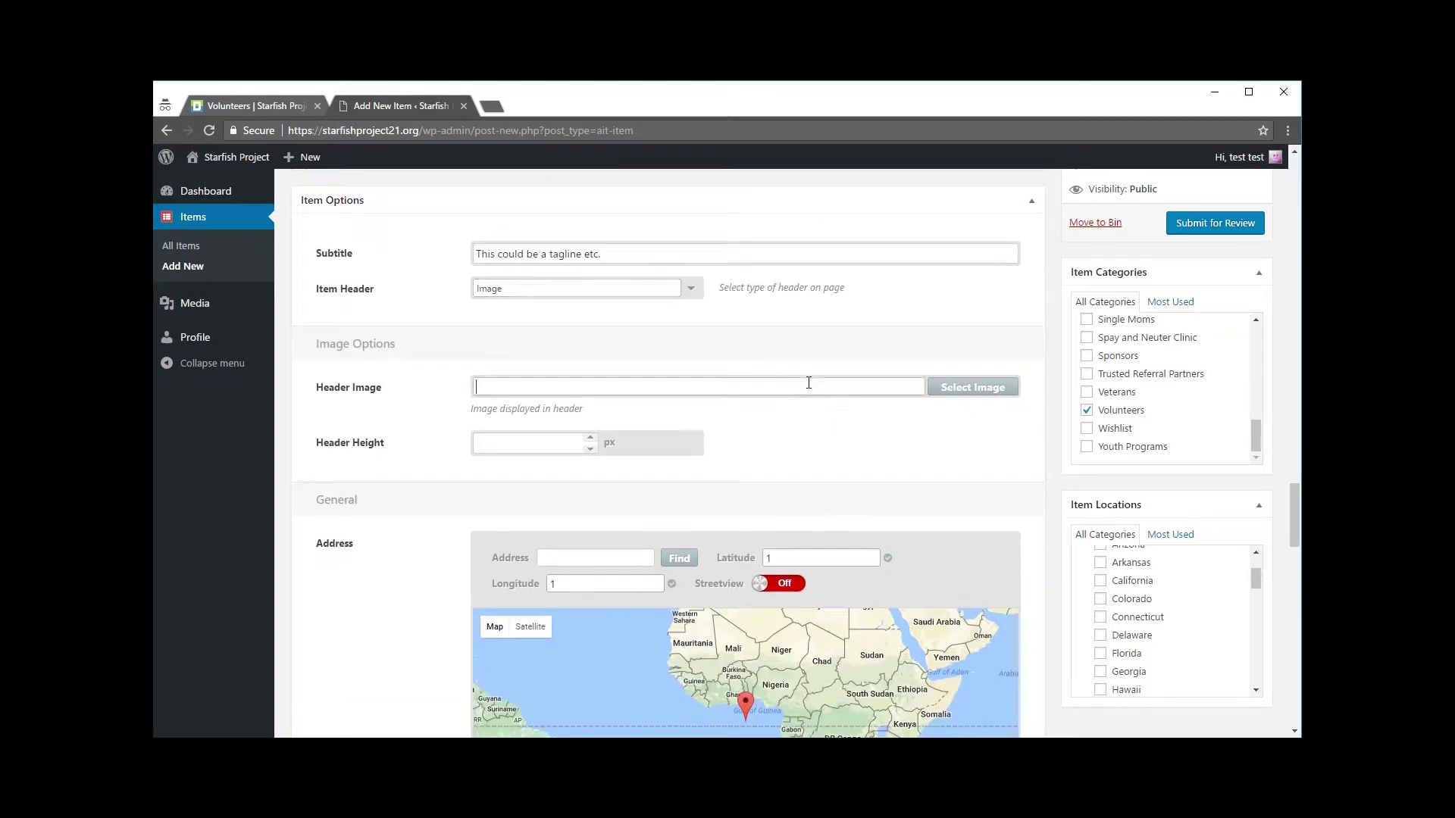
click(974, 389)
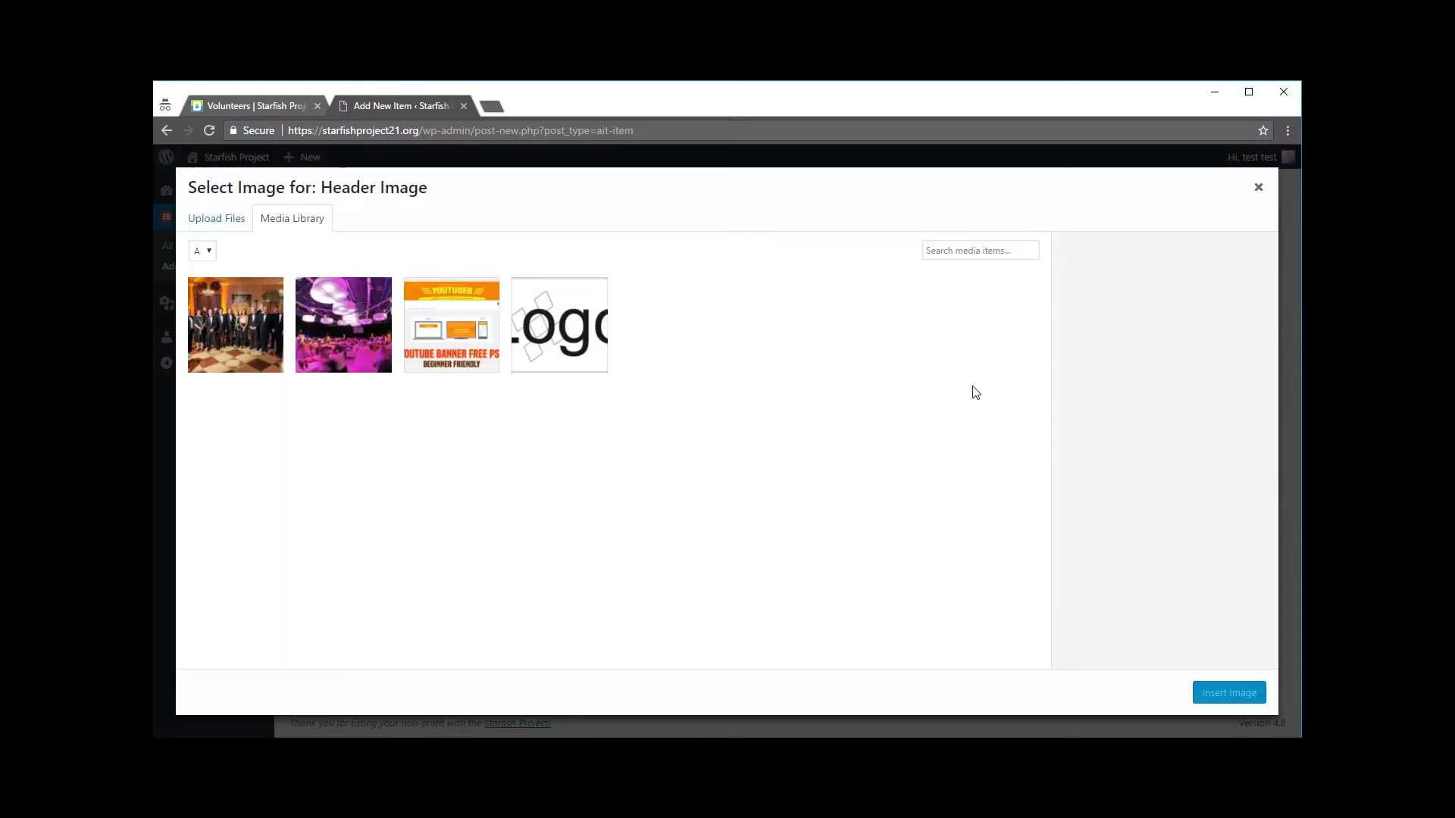
click(465, 336)
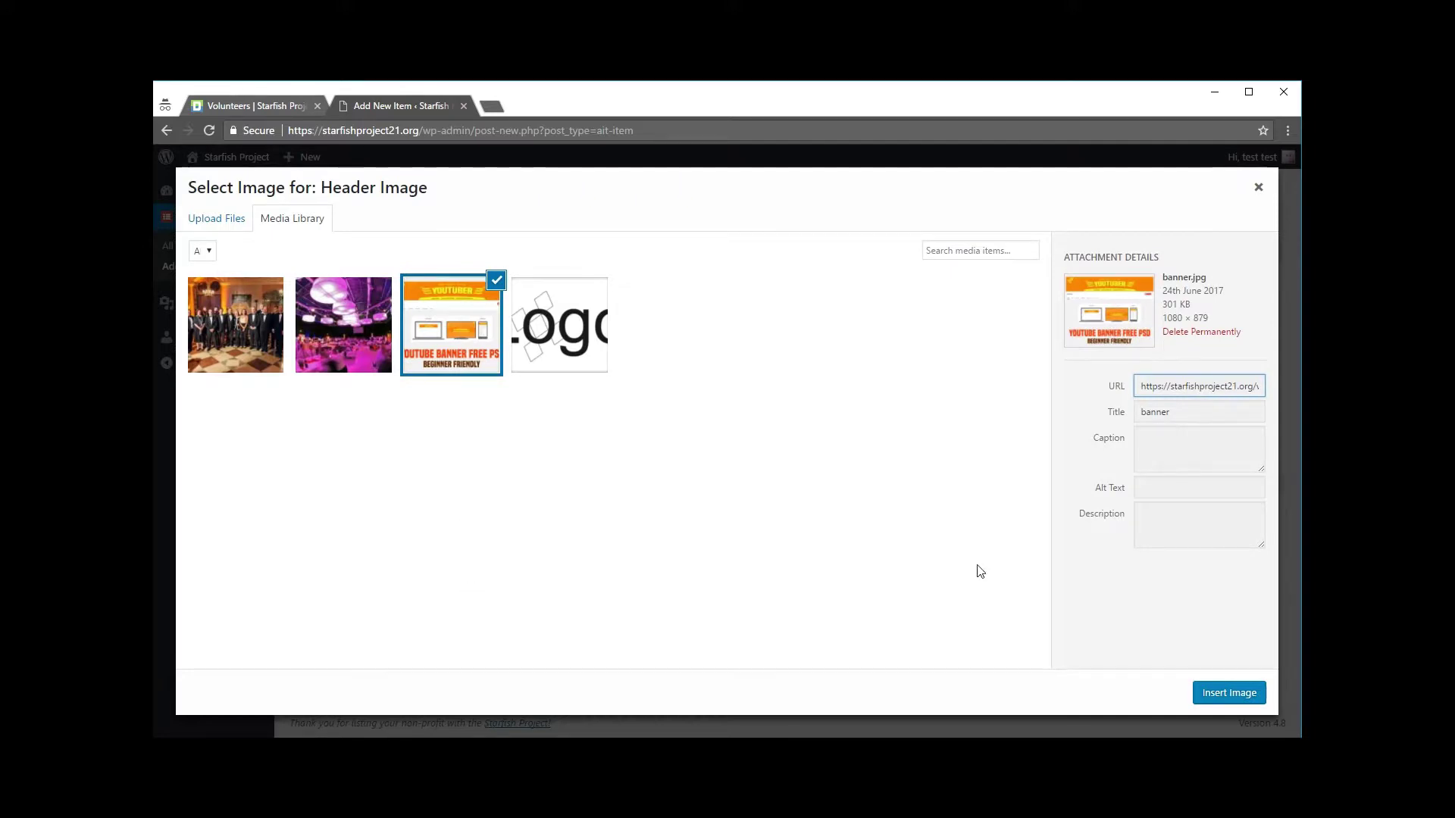
click(1217, 695)
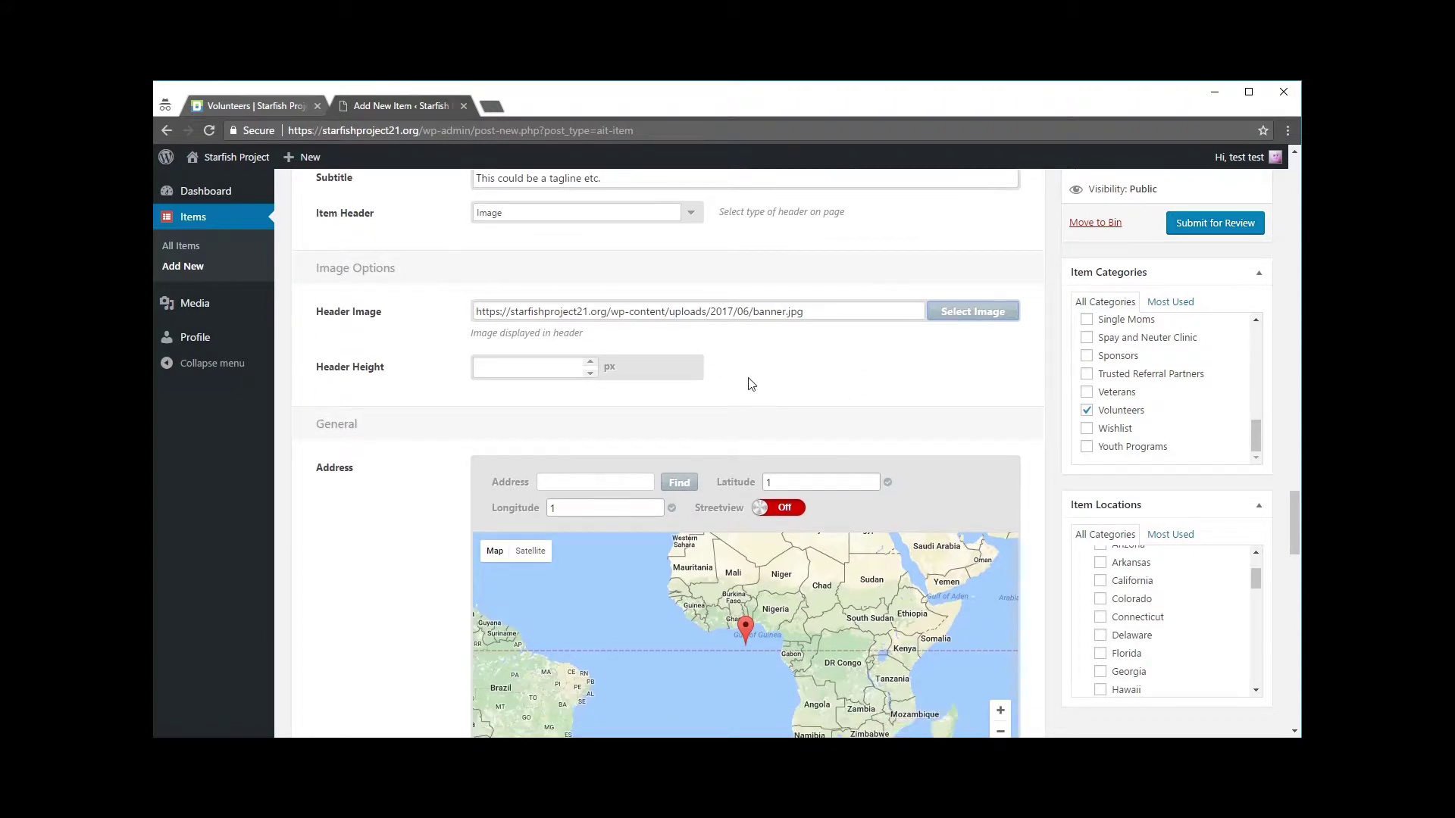
Paste the item's street address into the Address field and find its position on the map.
scroll(892, 369, down, 1)
click(599, 409)
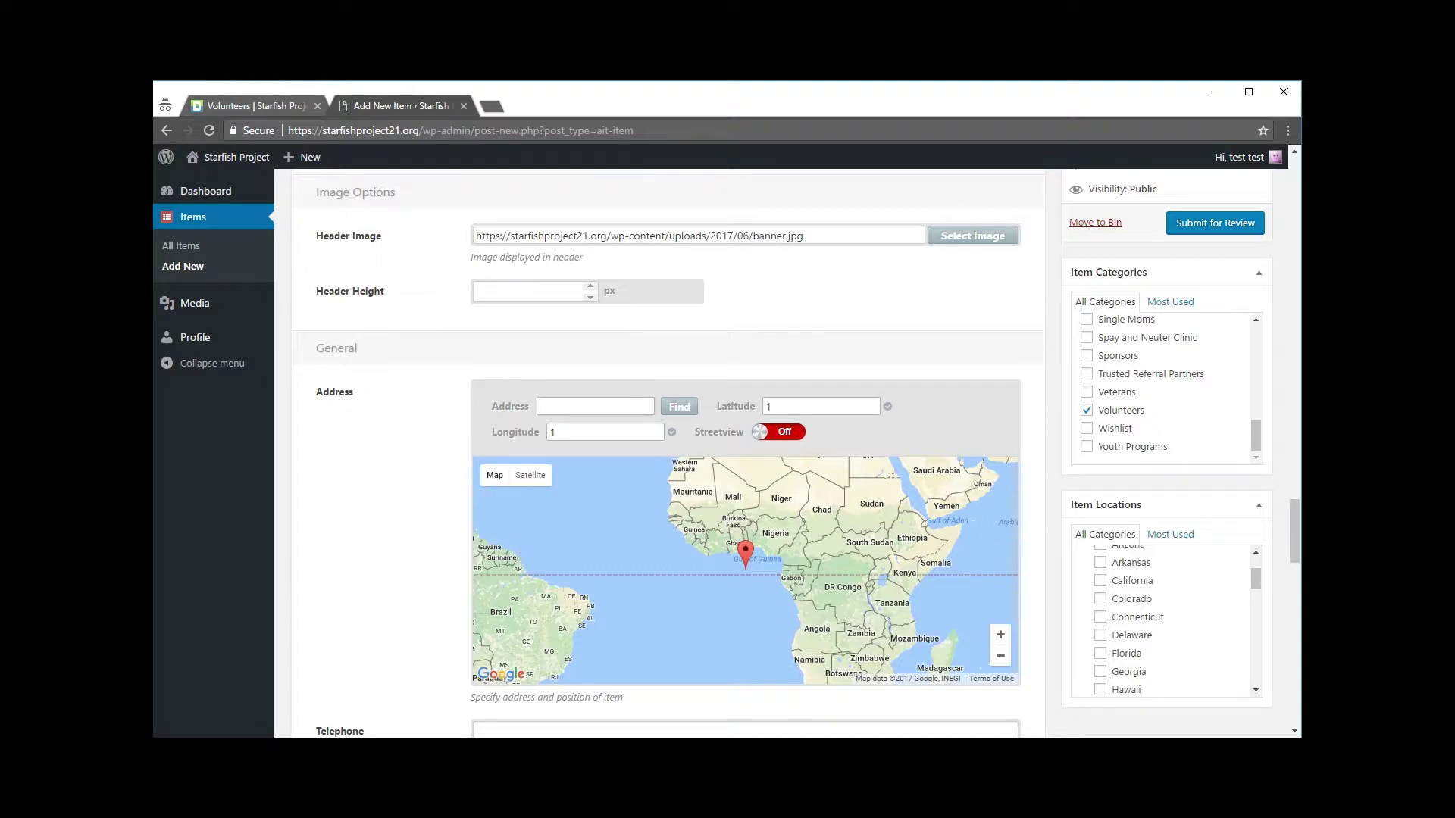
key(alt+Tab)
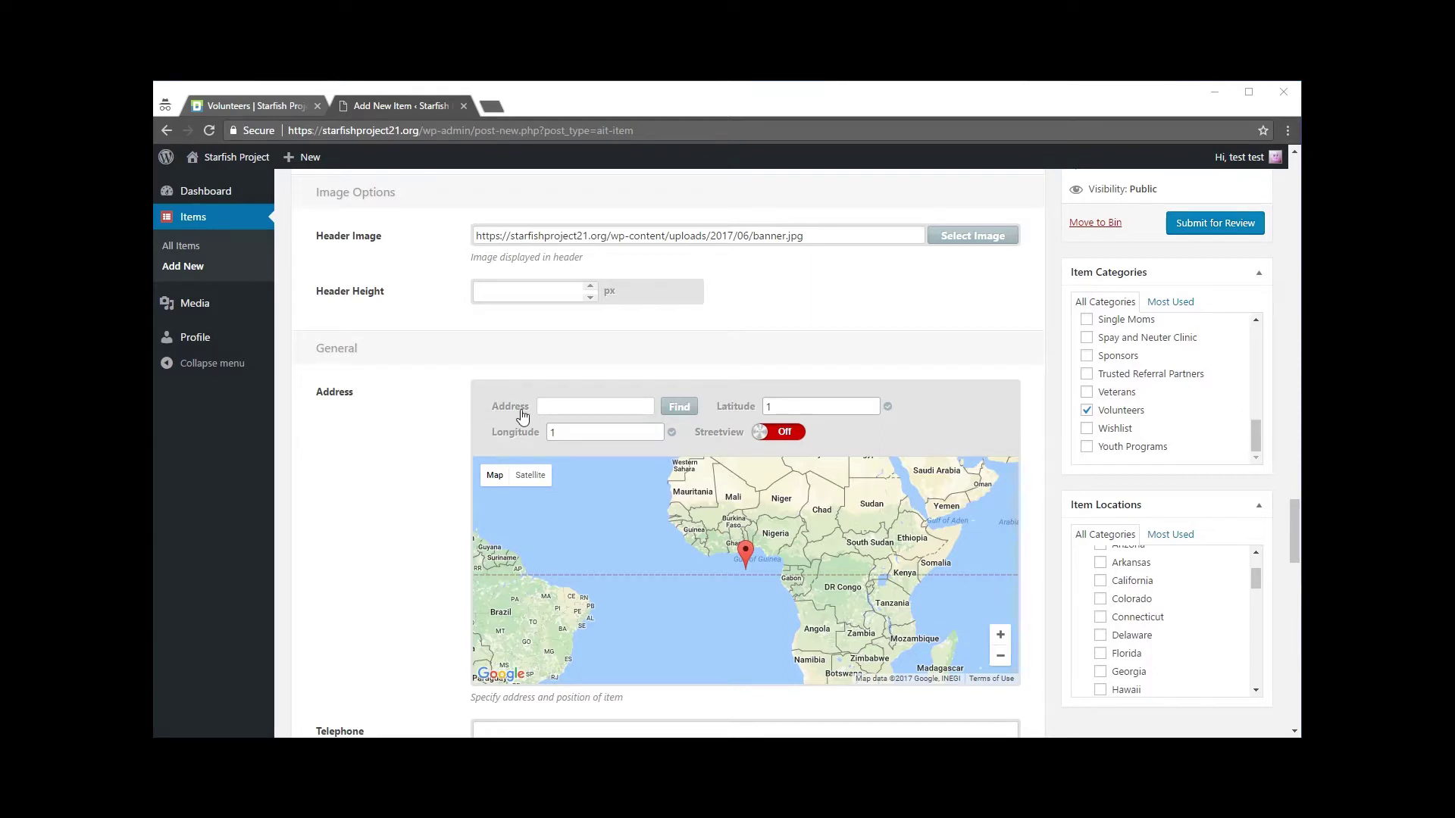
key(alt+Tab)
key(ctrl+v)
drag(651, 407, 506, 409)
drag(616, 407, 656, 407)
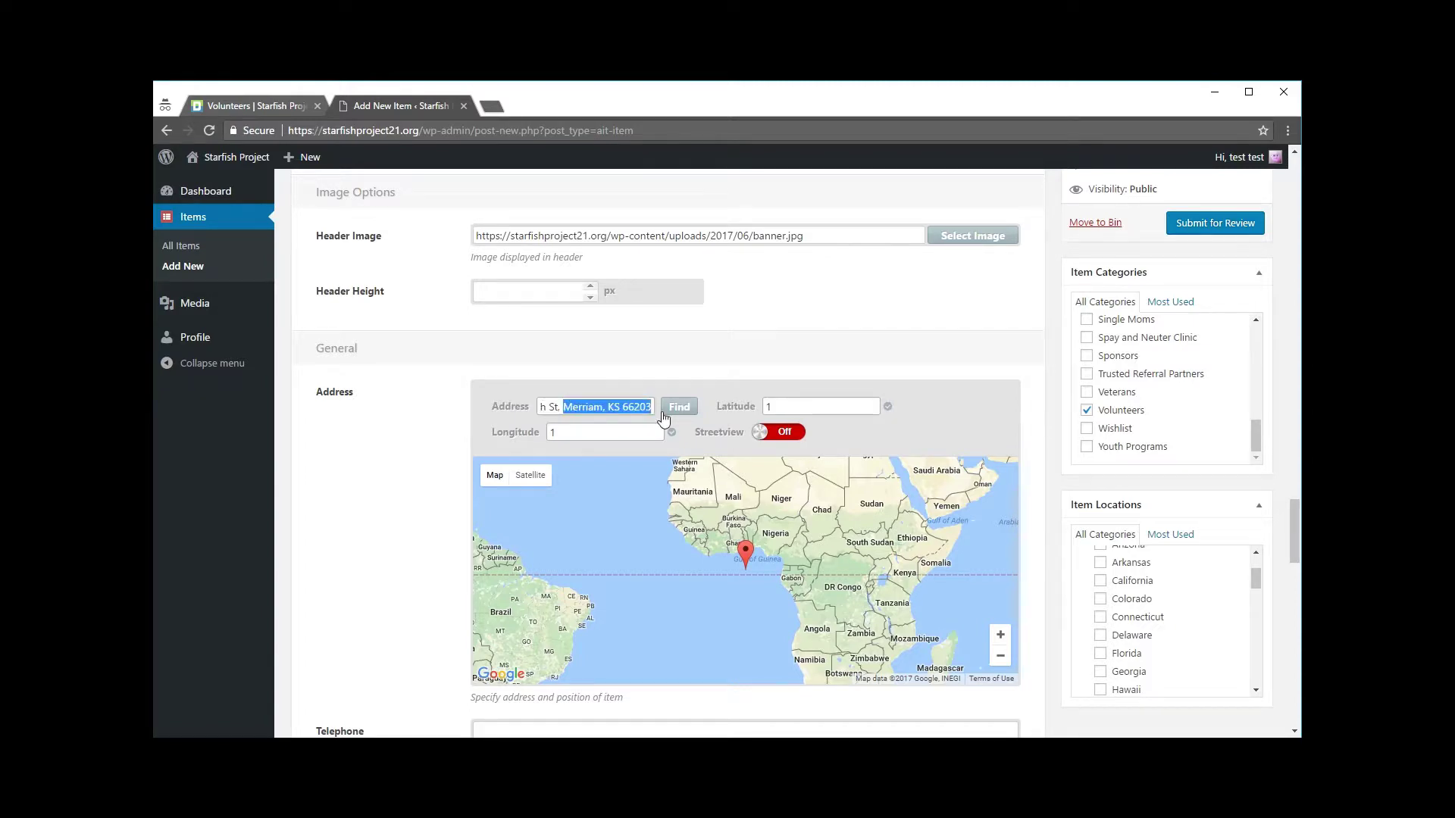
click(612, 395)
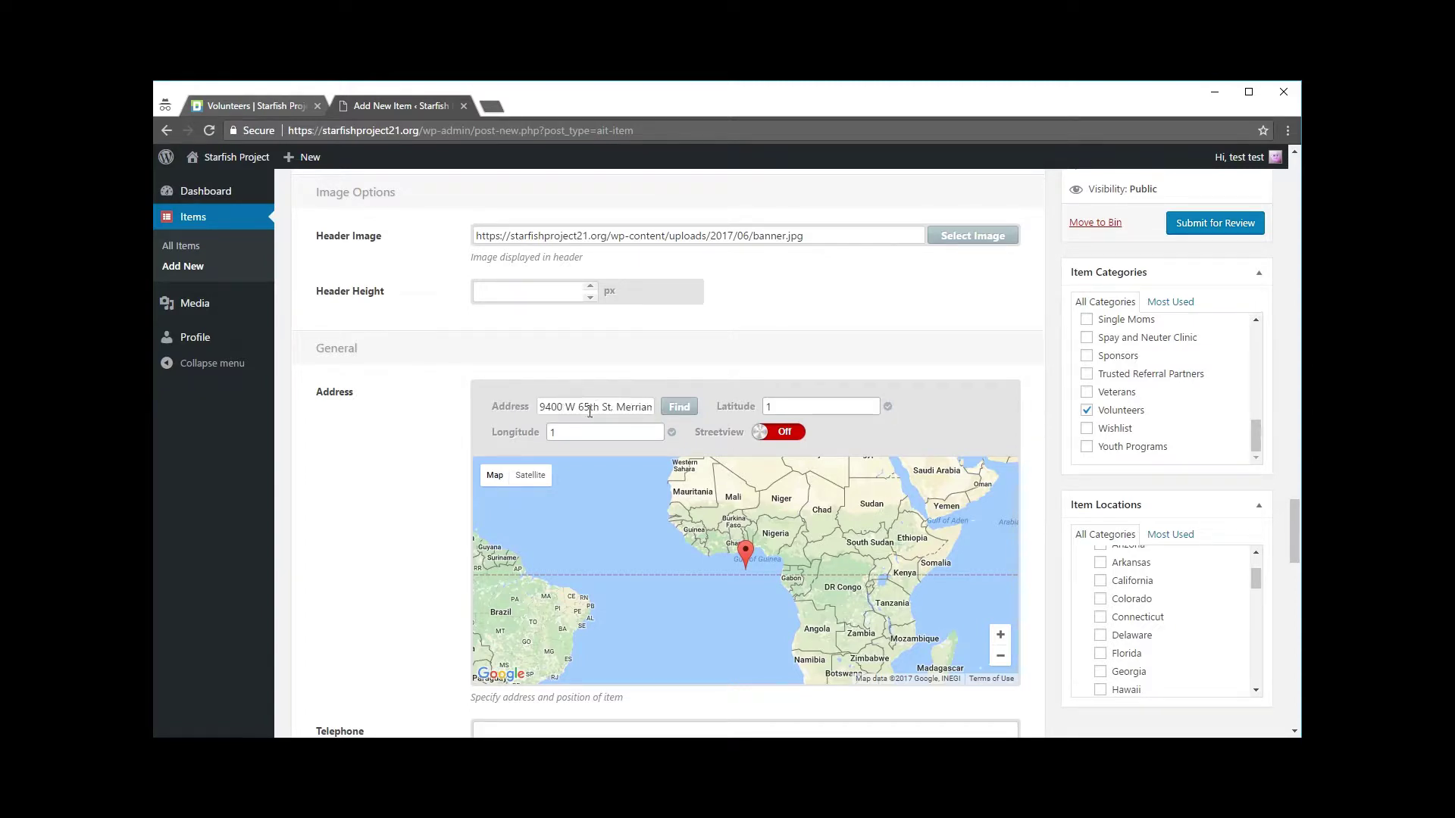
click(679, 409)
scroll(351, 514, down, 2)
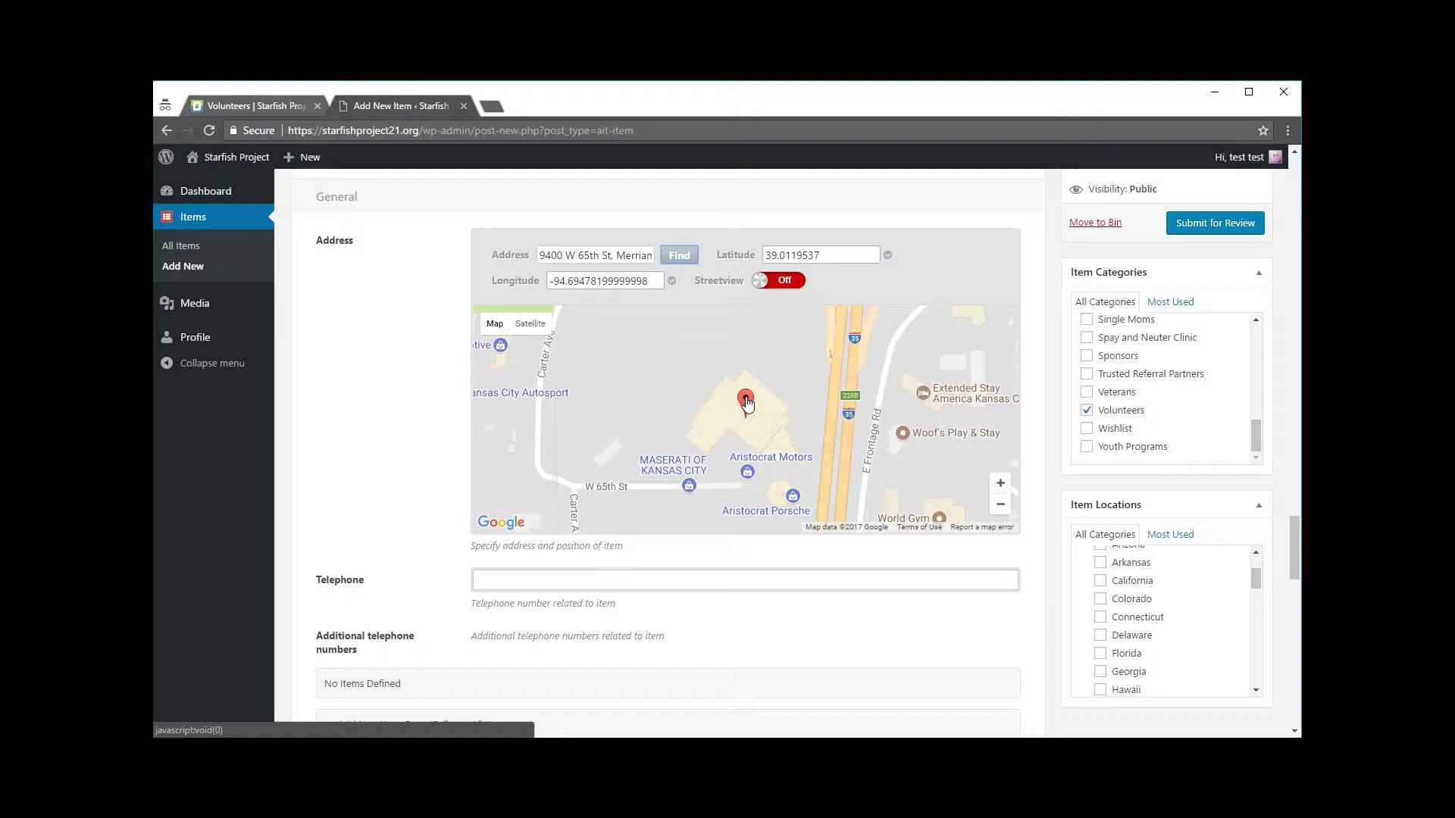
Enter the item's telephone number in the Telephone field.
scroll(372, 387, down, 2)
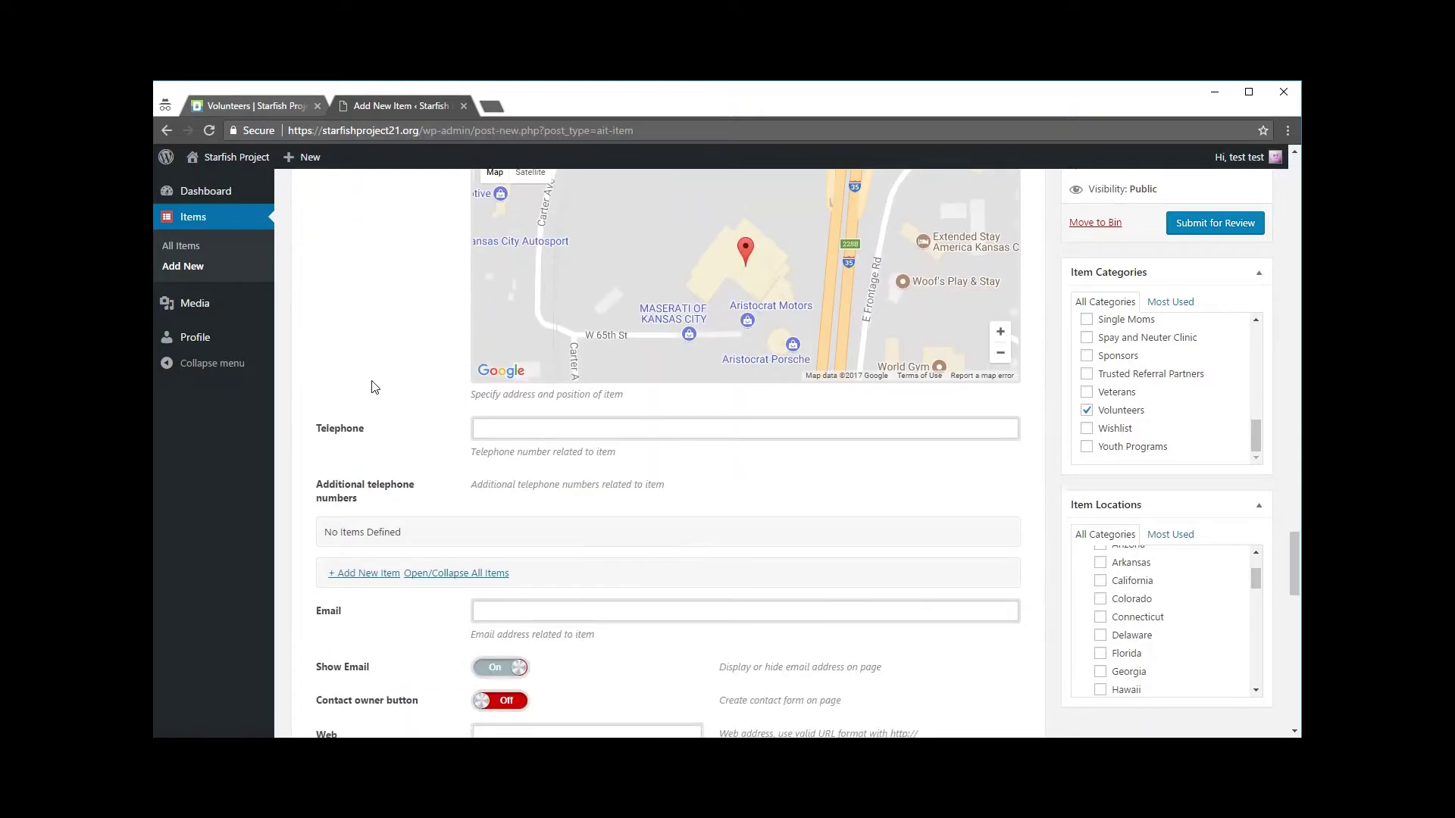
click(530, 424)
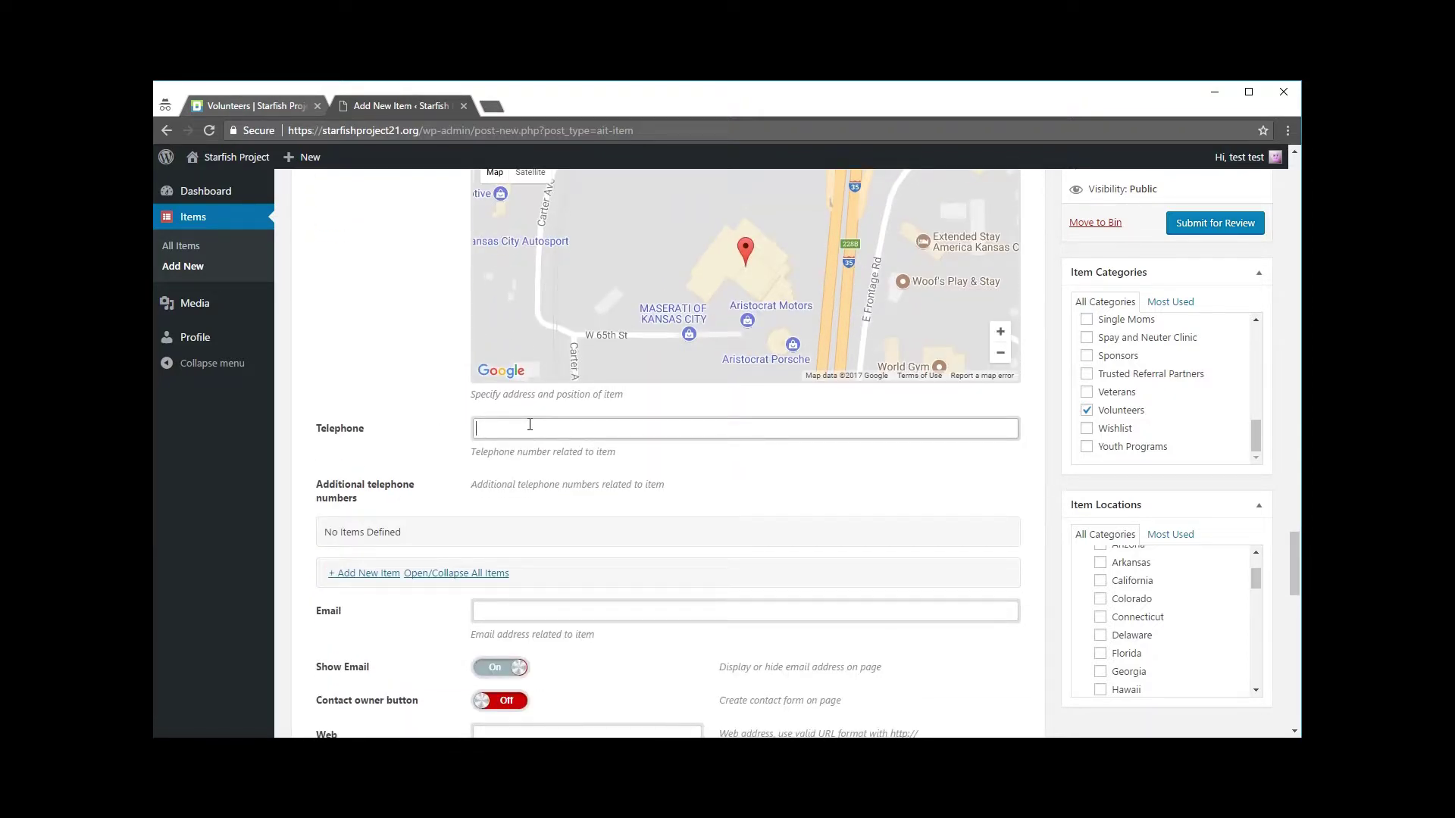
text(913-123-4567)
drag(550, 436, 462, 432)
Examine the telephone entry in the existing Volunteers listing's address section and return to the new item's form.
click(289, 110)
scroll(477, 489, down, 10)
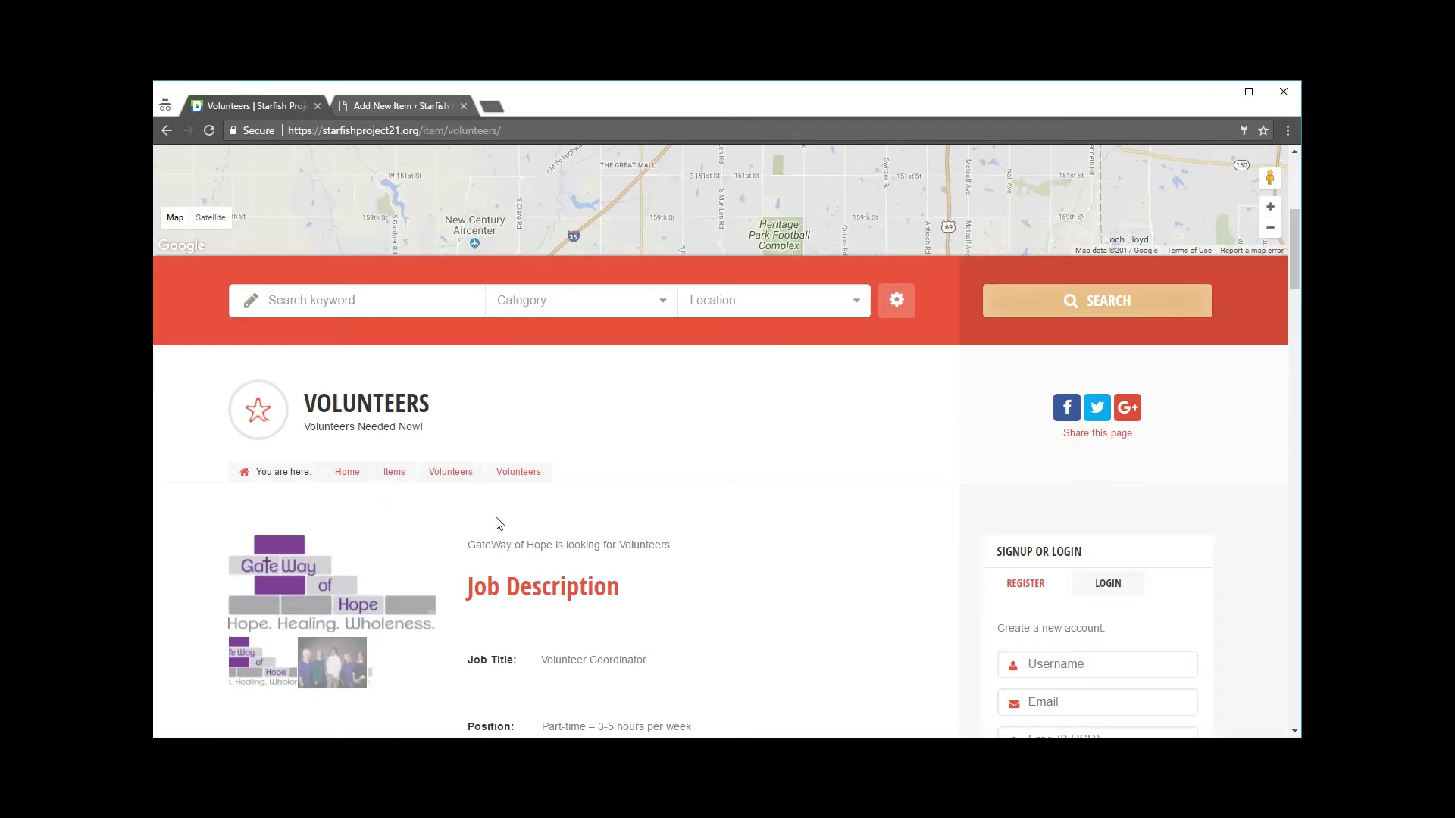
scroll(520, 517, down, 20)
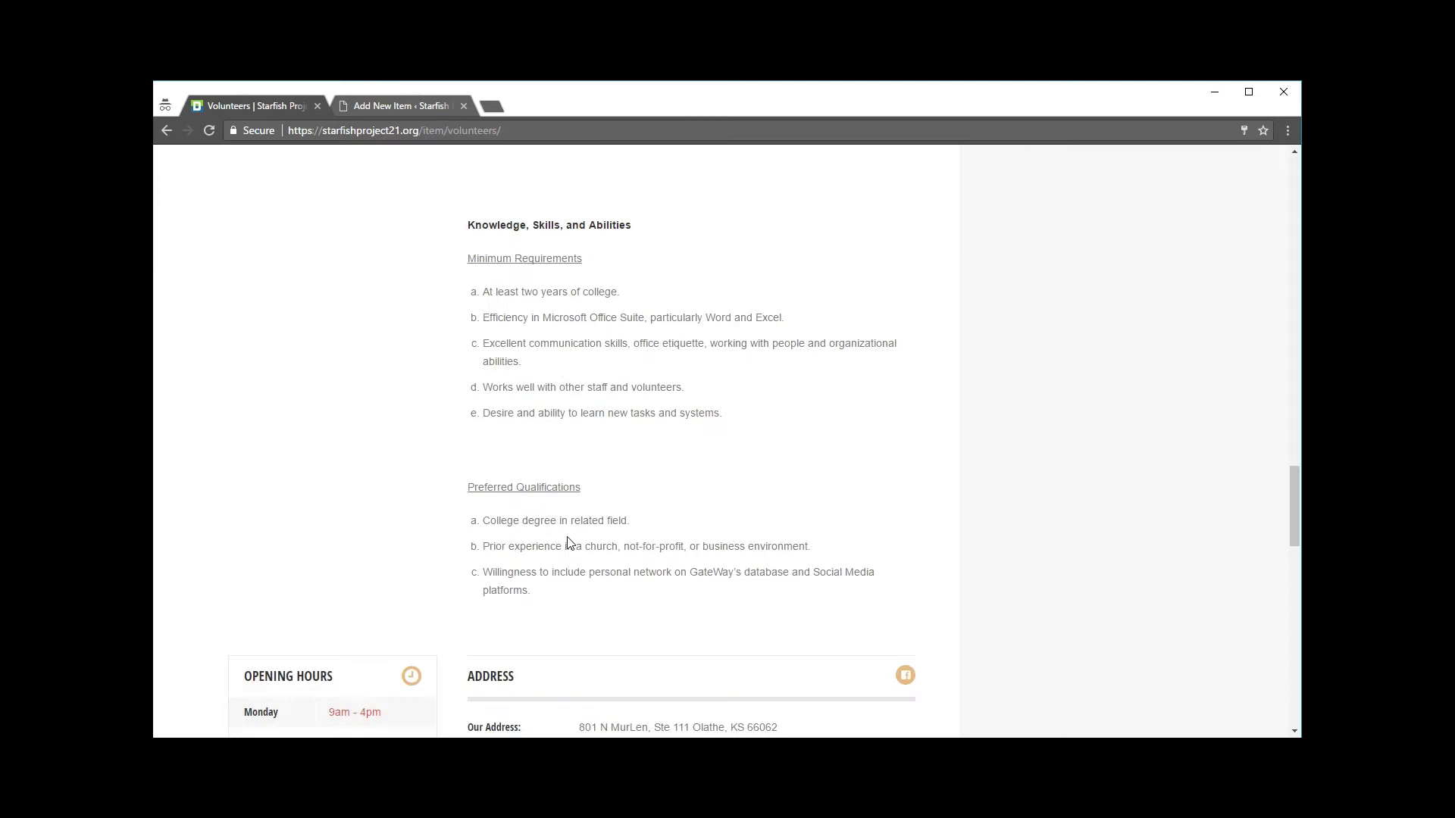
scroll(582, 541, up, 5)
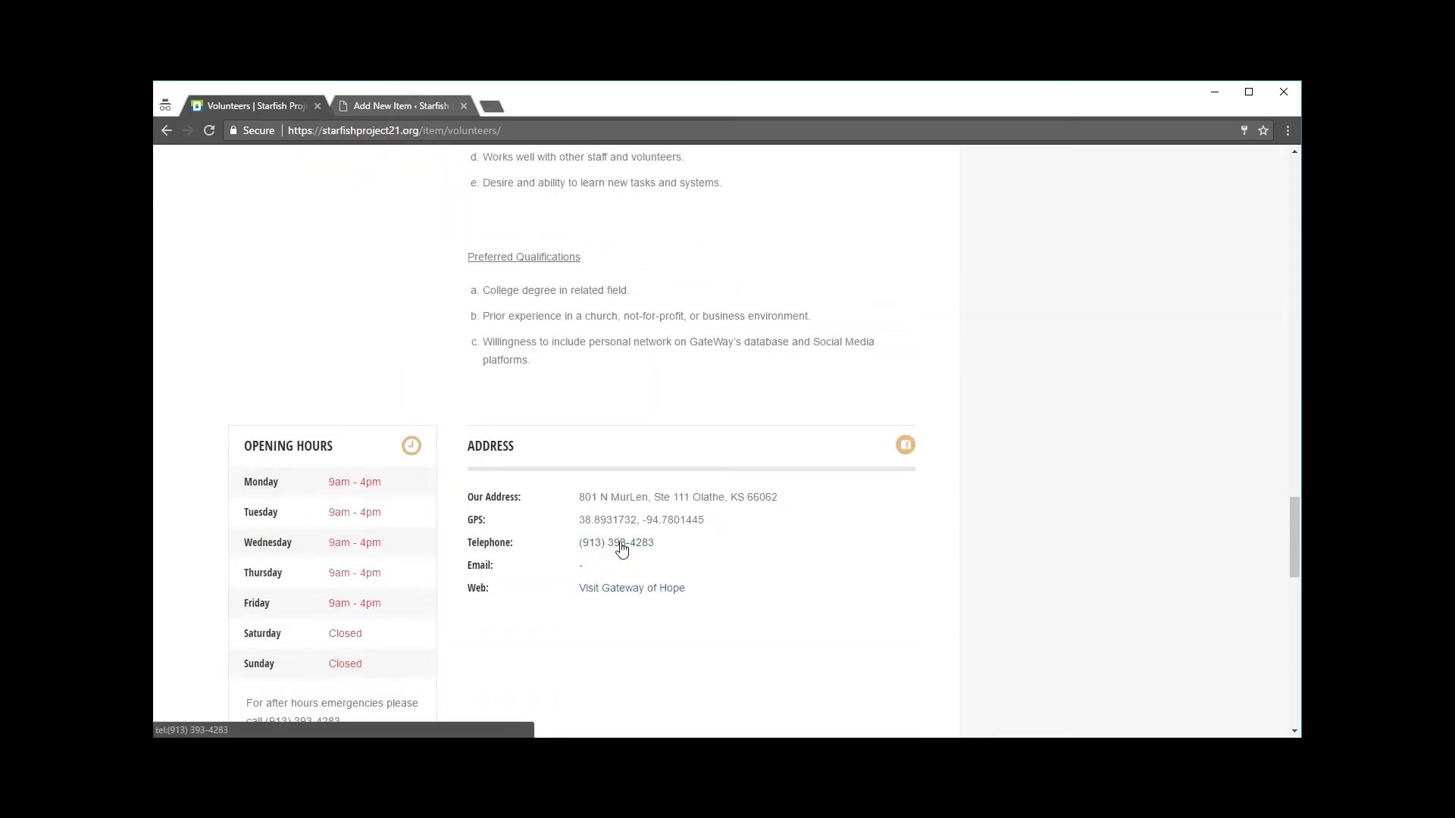
click(398, 108)
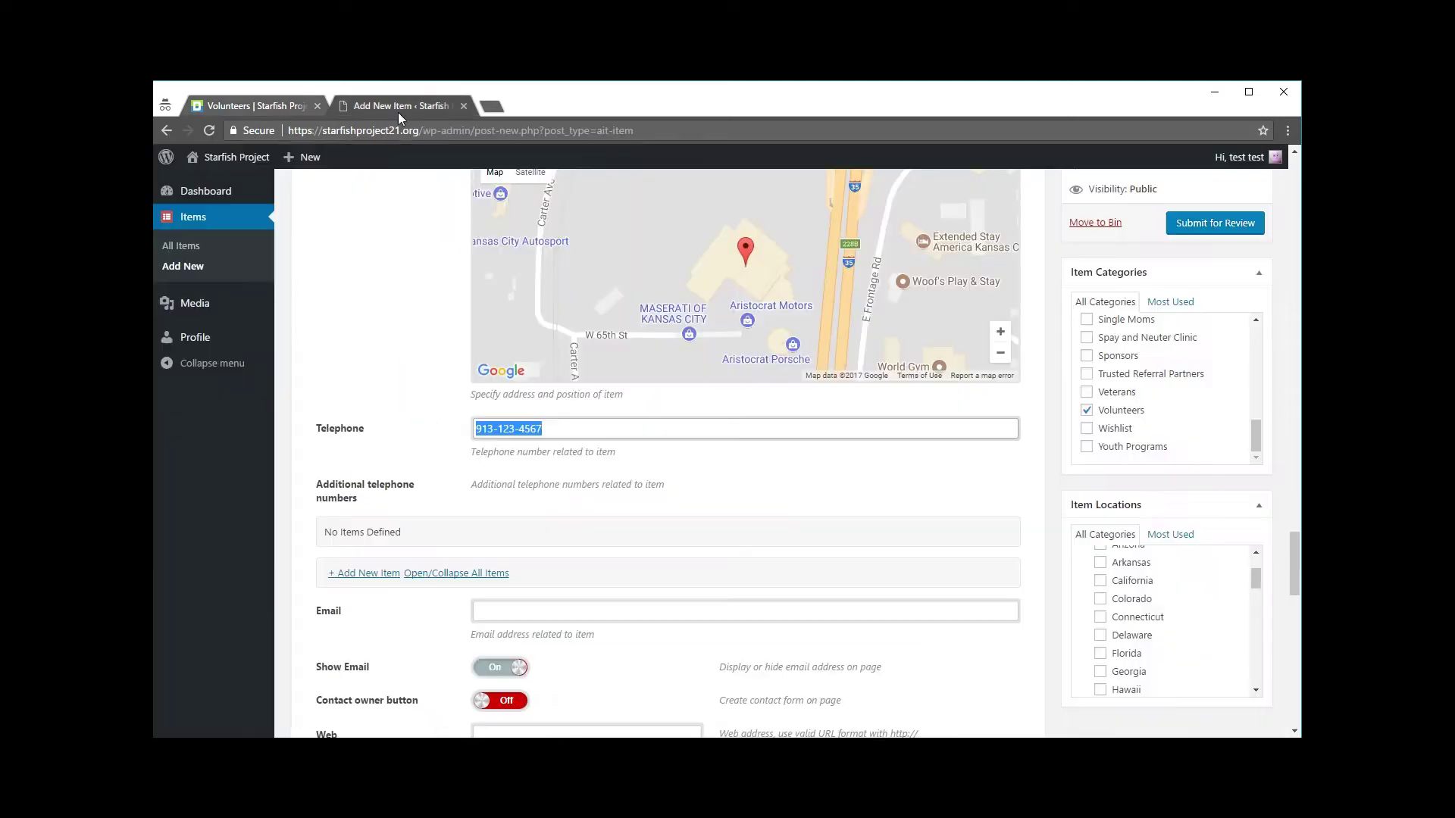
Enter the item's contact e-mail address in the Email field, leaving Show Email on.
scroll(829, 487, down, 2)
scroll(833, 484, down, 1)
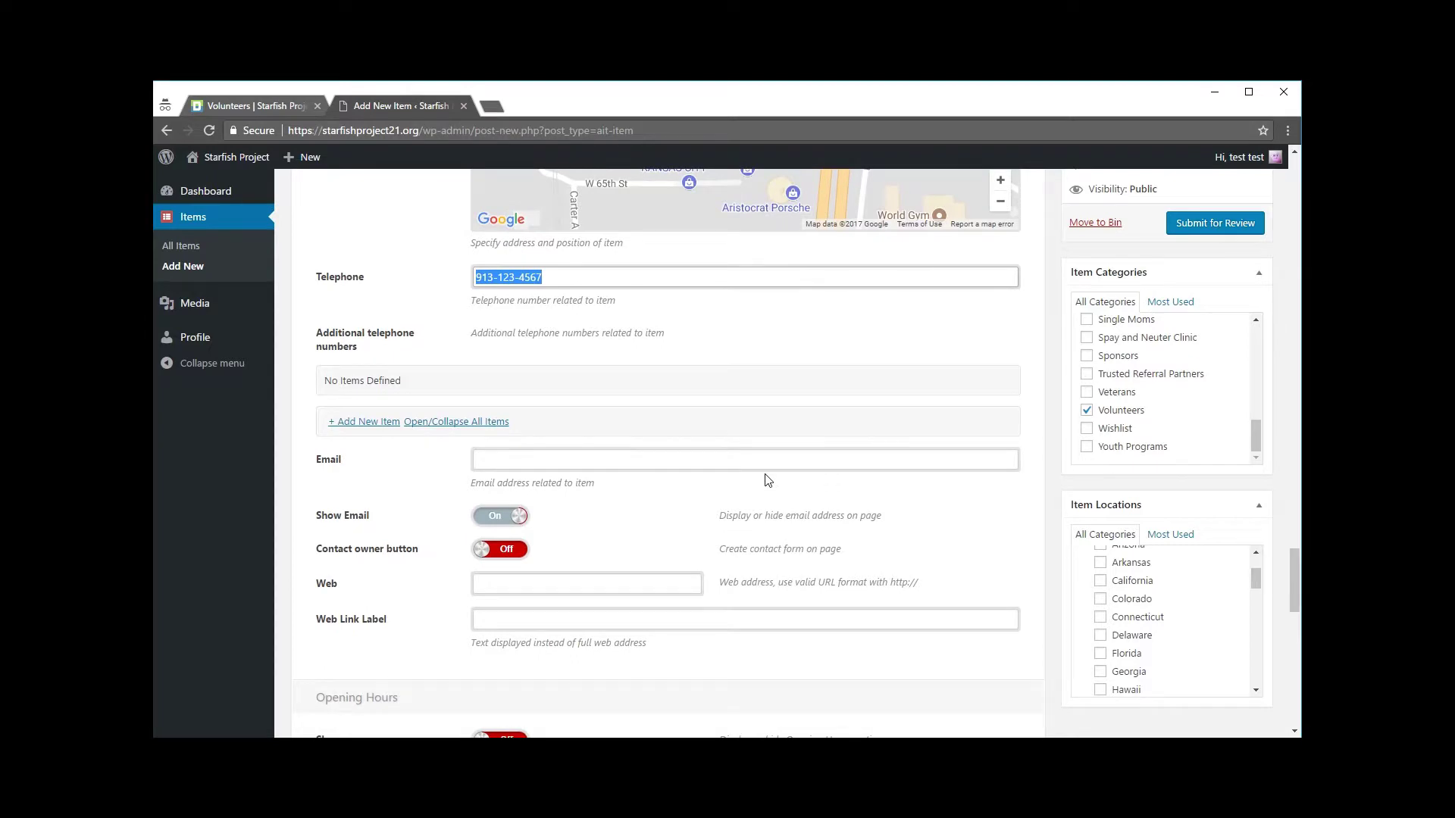
click(561, 460)
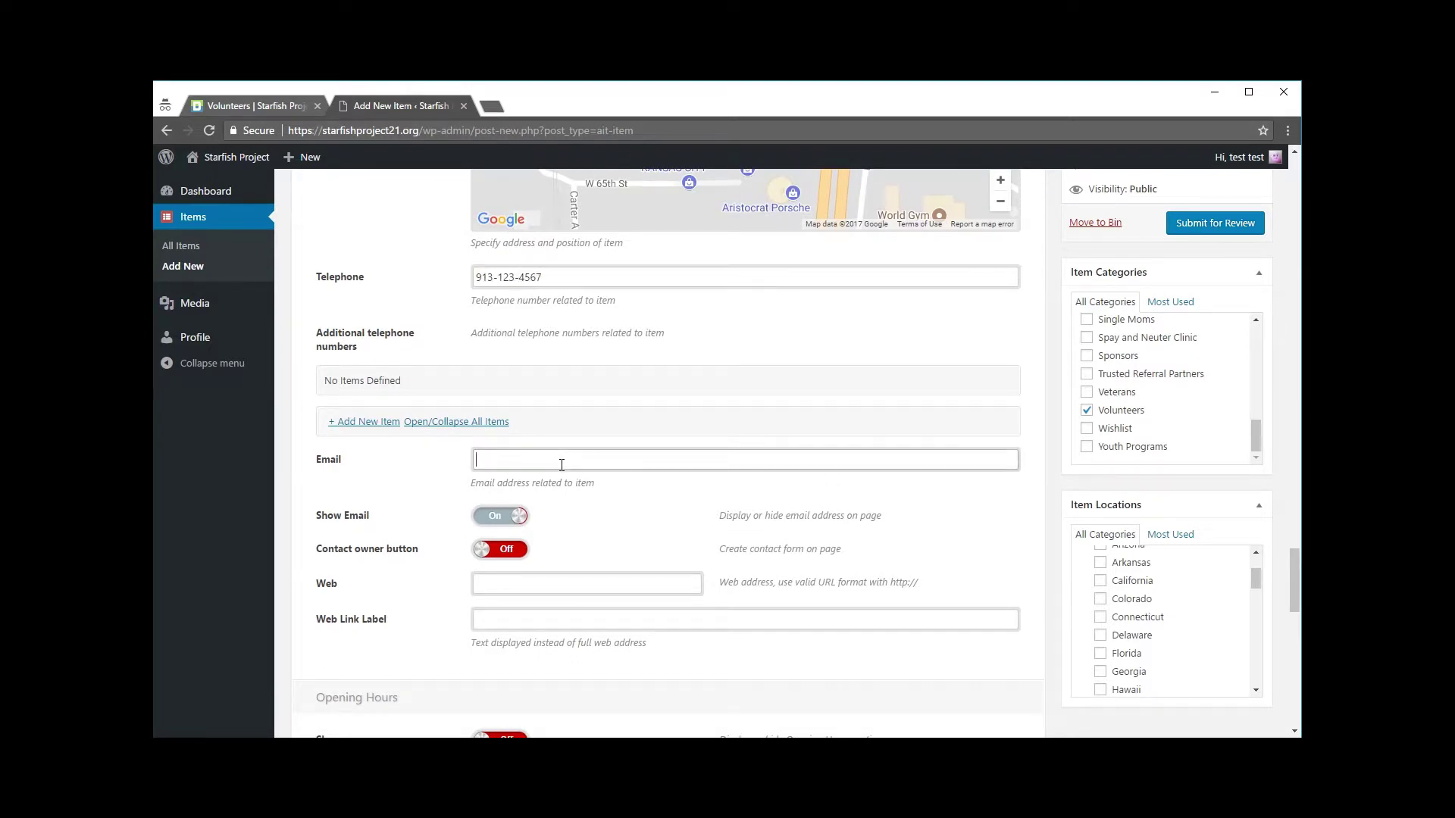
click(517, 520)
click(493, 522)
text(youremailaddress@gmail.com)
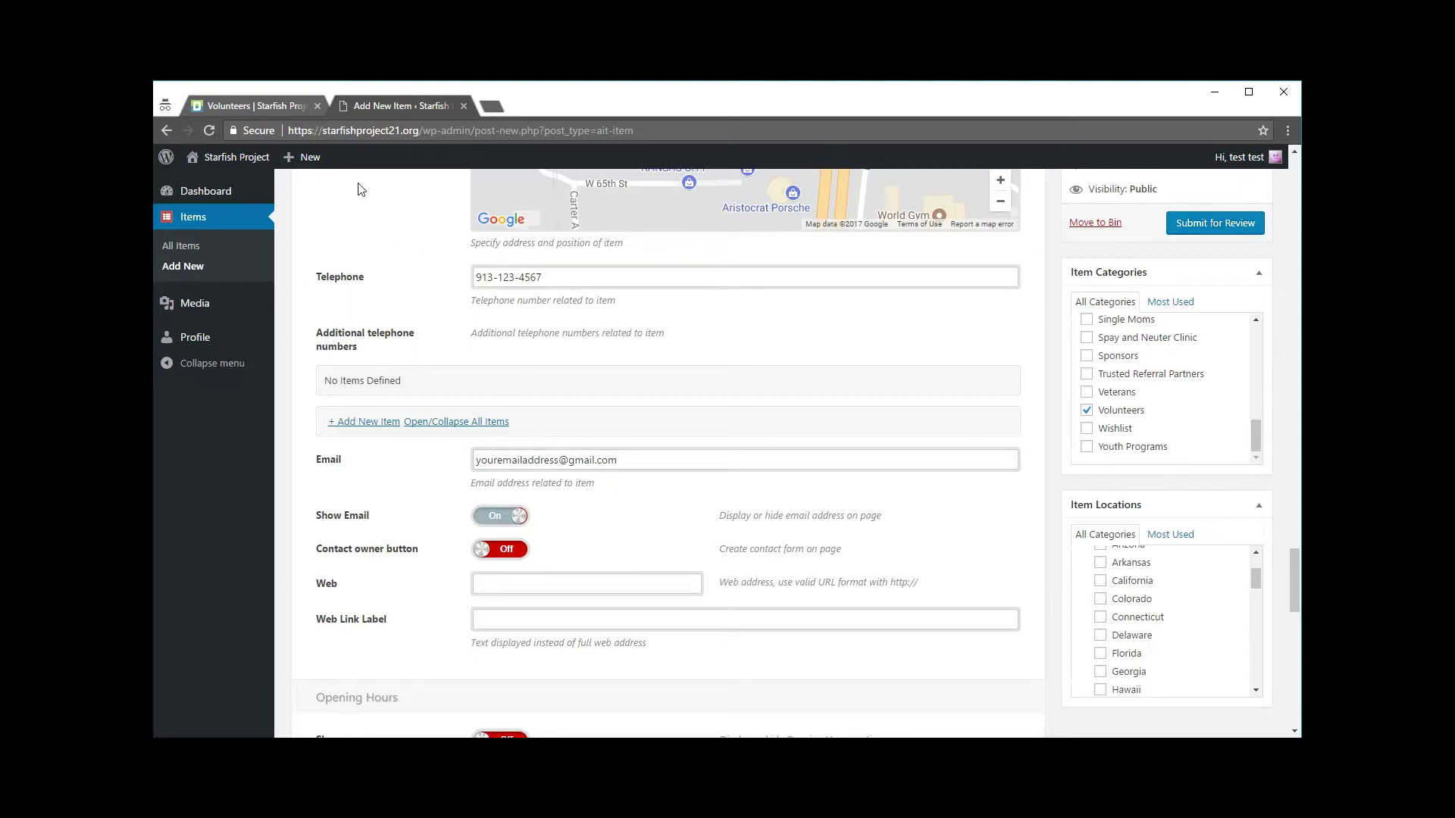
click(258, 106)
scroll(712, 555, down, 1)
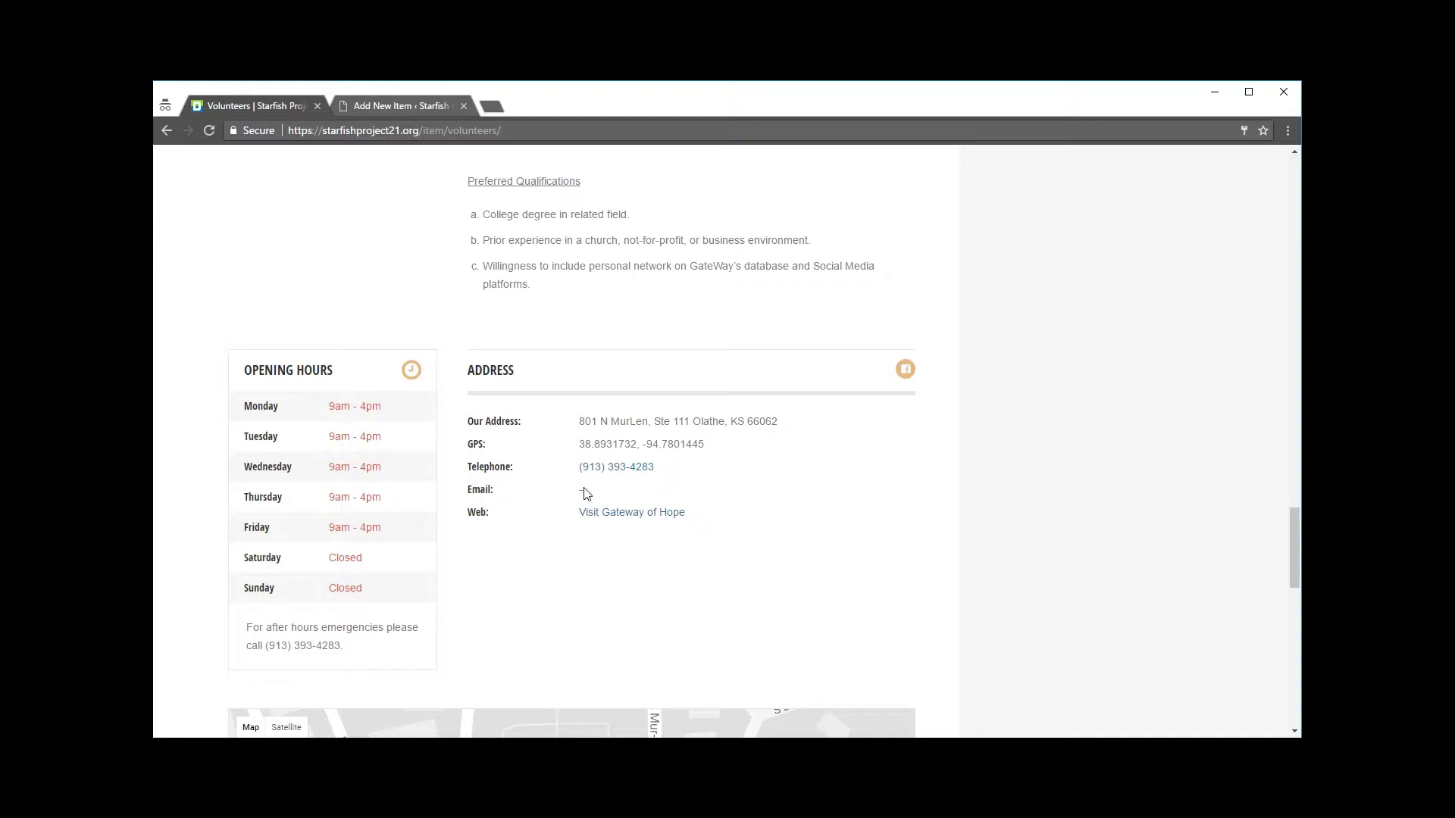
click(391, 103)
scroll(948, 530, down, 1)
click(666, 508)
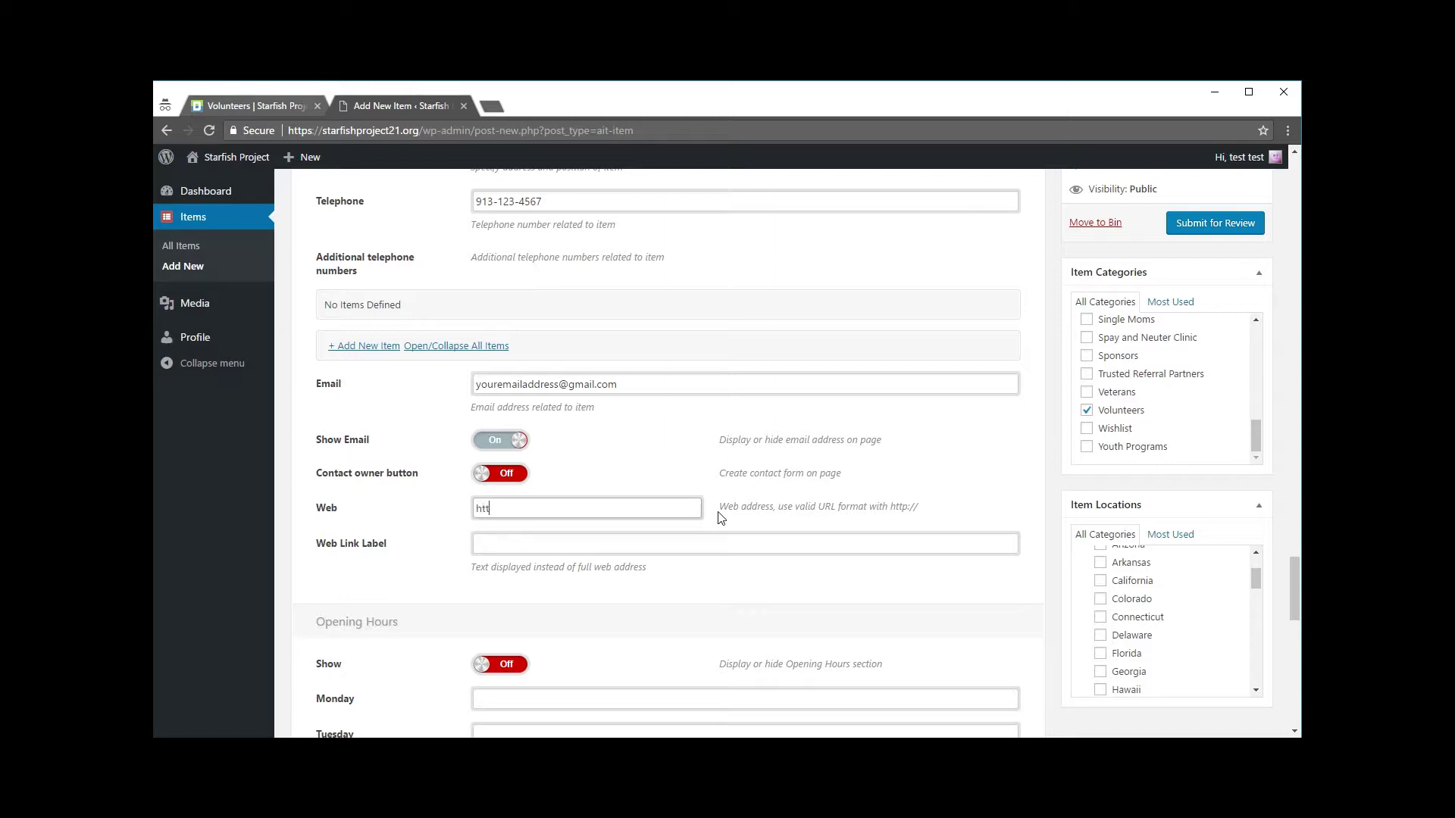
text(https://google.com/)
click(667, 458)
drag(475, 508, 578, 509)
click(594, 508)
drag(476, 508, 589, 515)
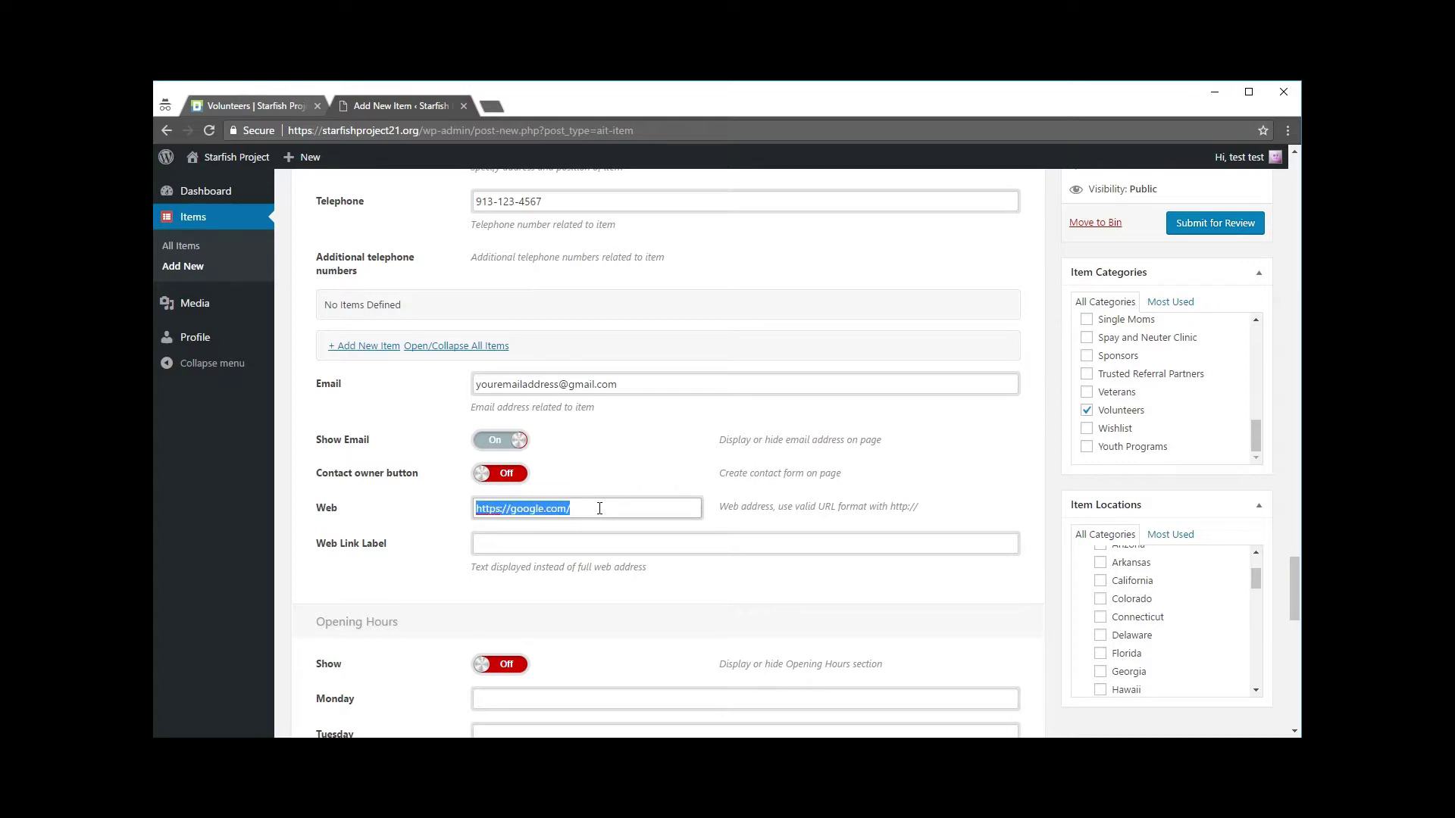
click(613, 507)
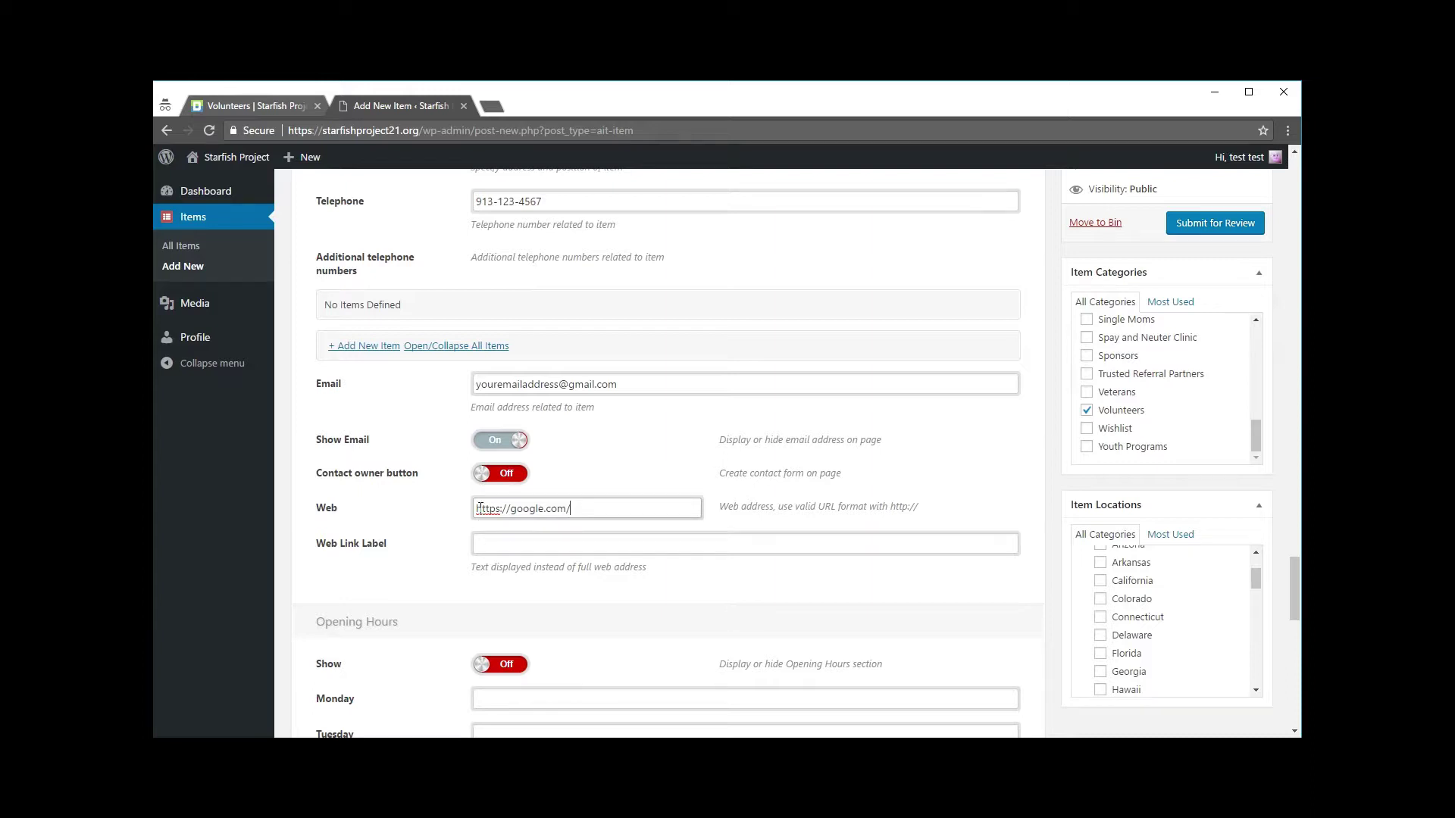
drag(491, 509, 575, 511)
click(589, 512)
Set the Web Link Label to "Click Here to see our volunteer opportunities!" and compare it with the existing listing's web link.
click(581, 543)
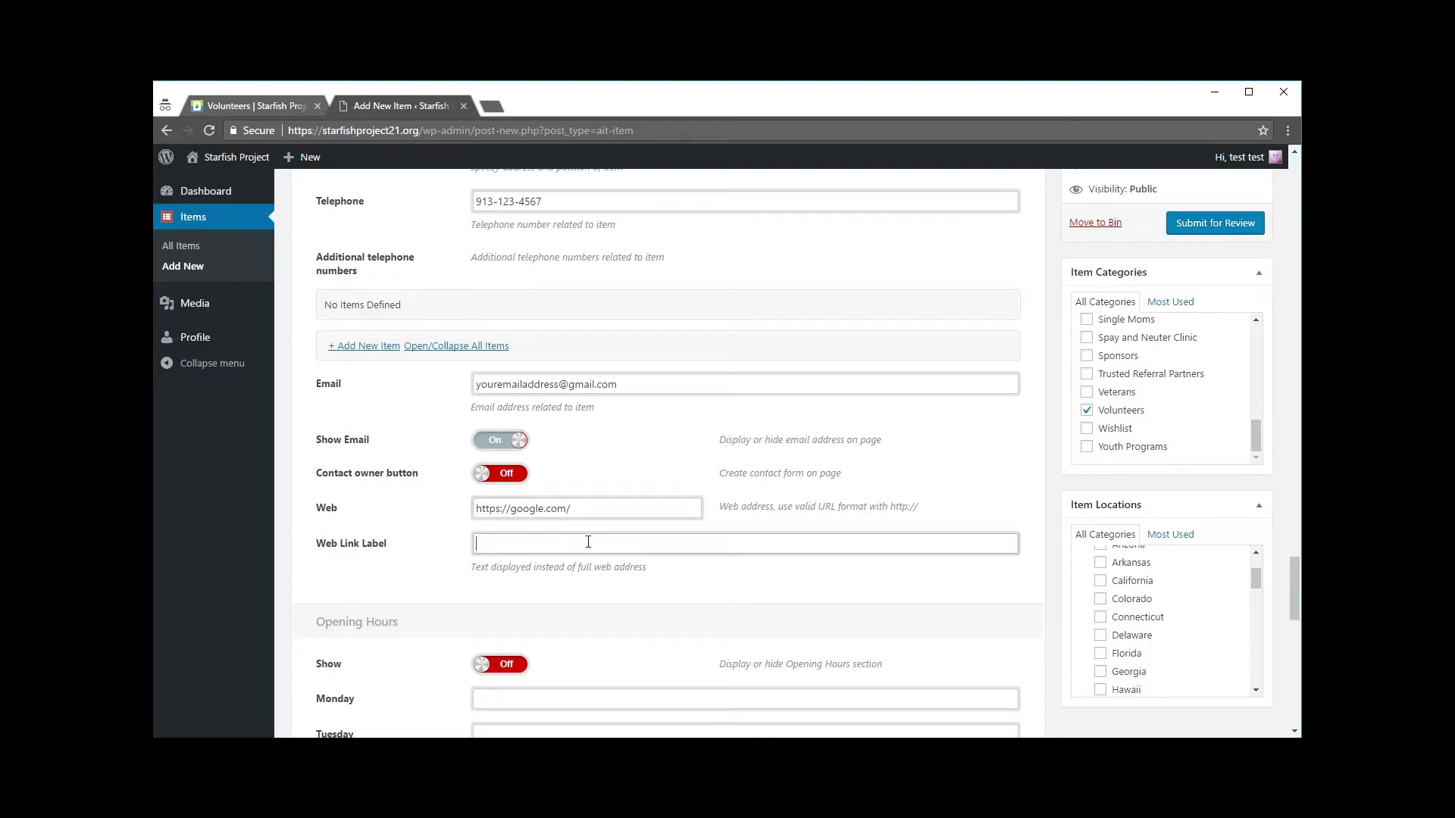
text(Click Here to see our volunteer opportunities!)
drag(477, 542, 691, 545)
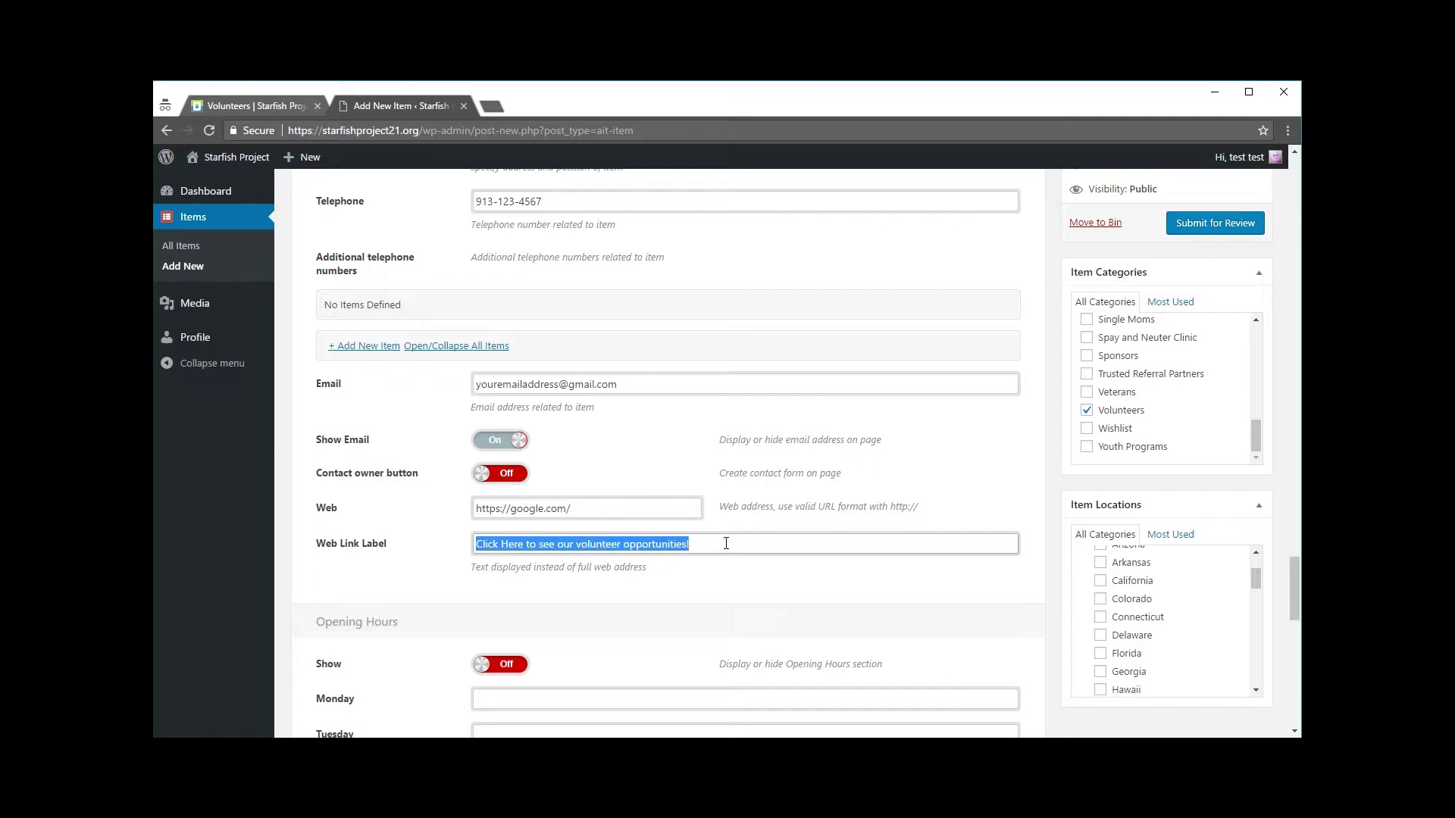
click(691, 545)
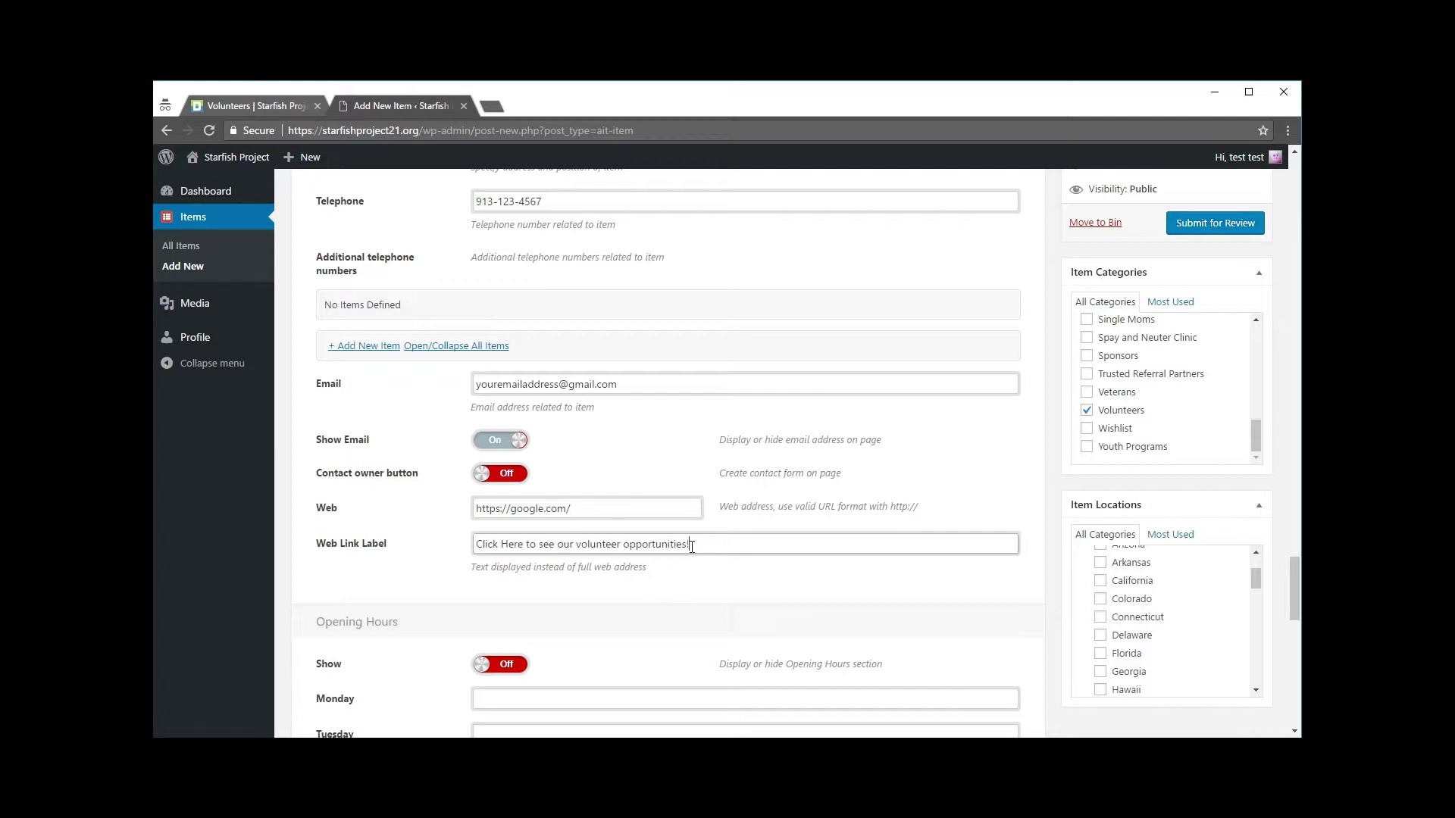
drag(481, 543, 692, 544)
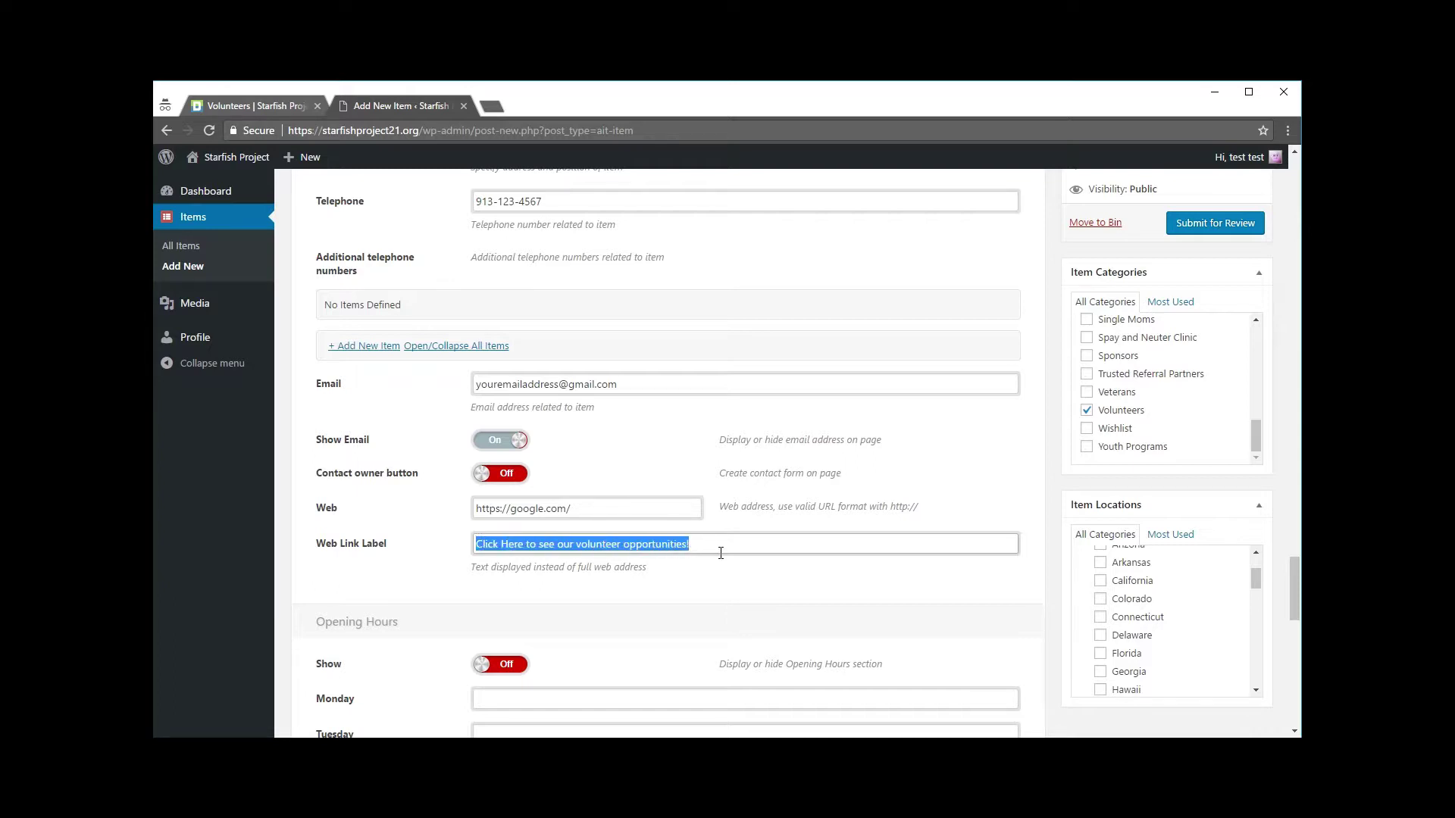
click(691, 545)
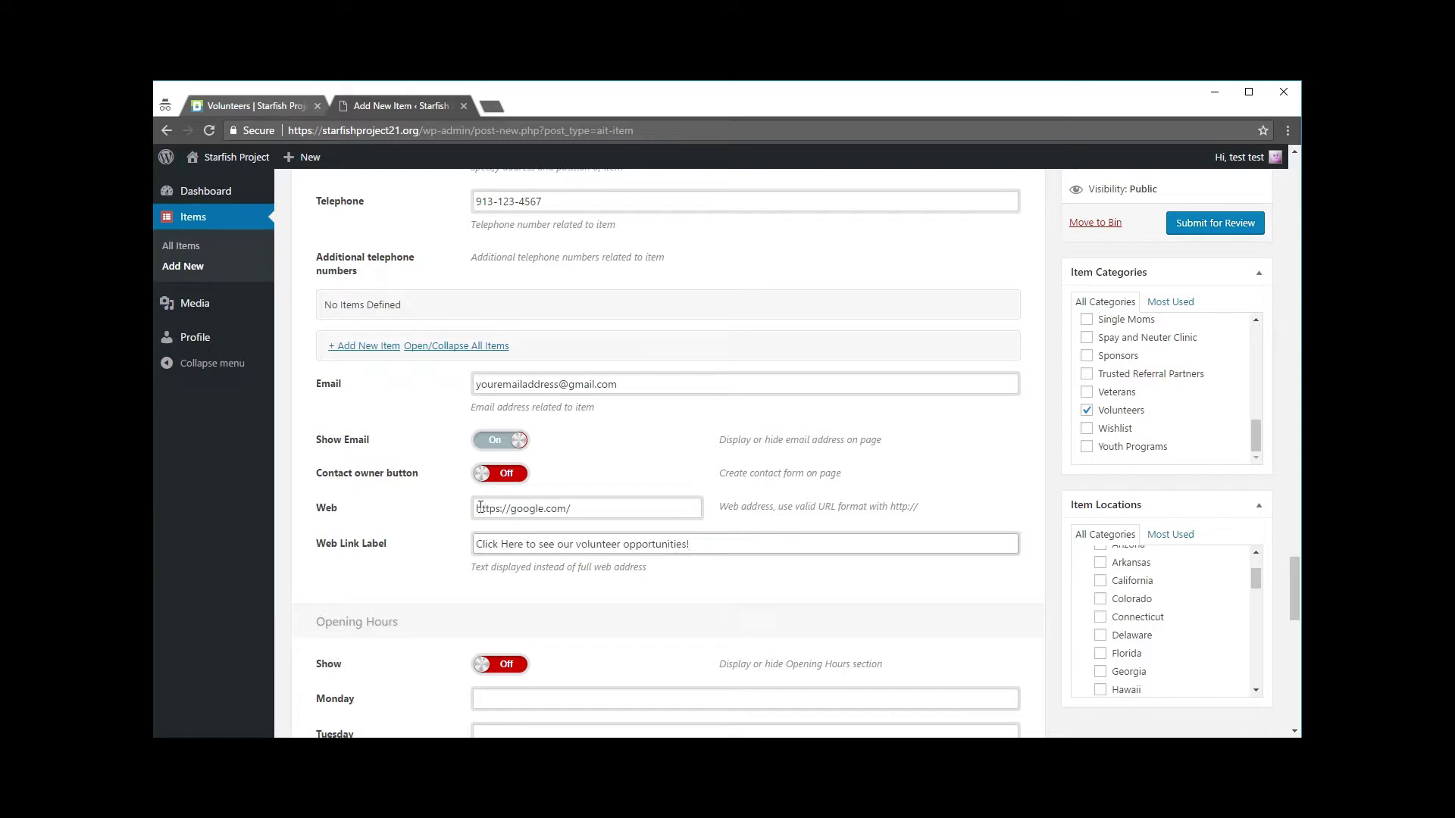
drag(480, 507, 584, 509)
key(ctrl+Tab)
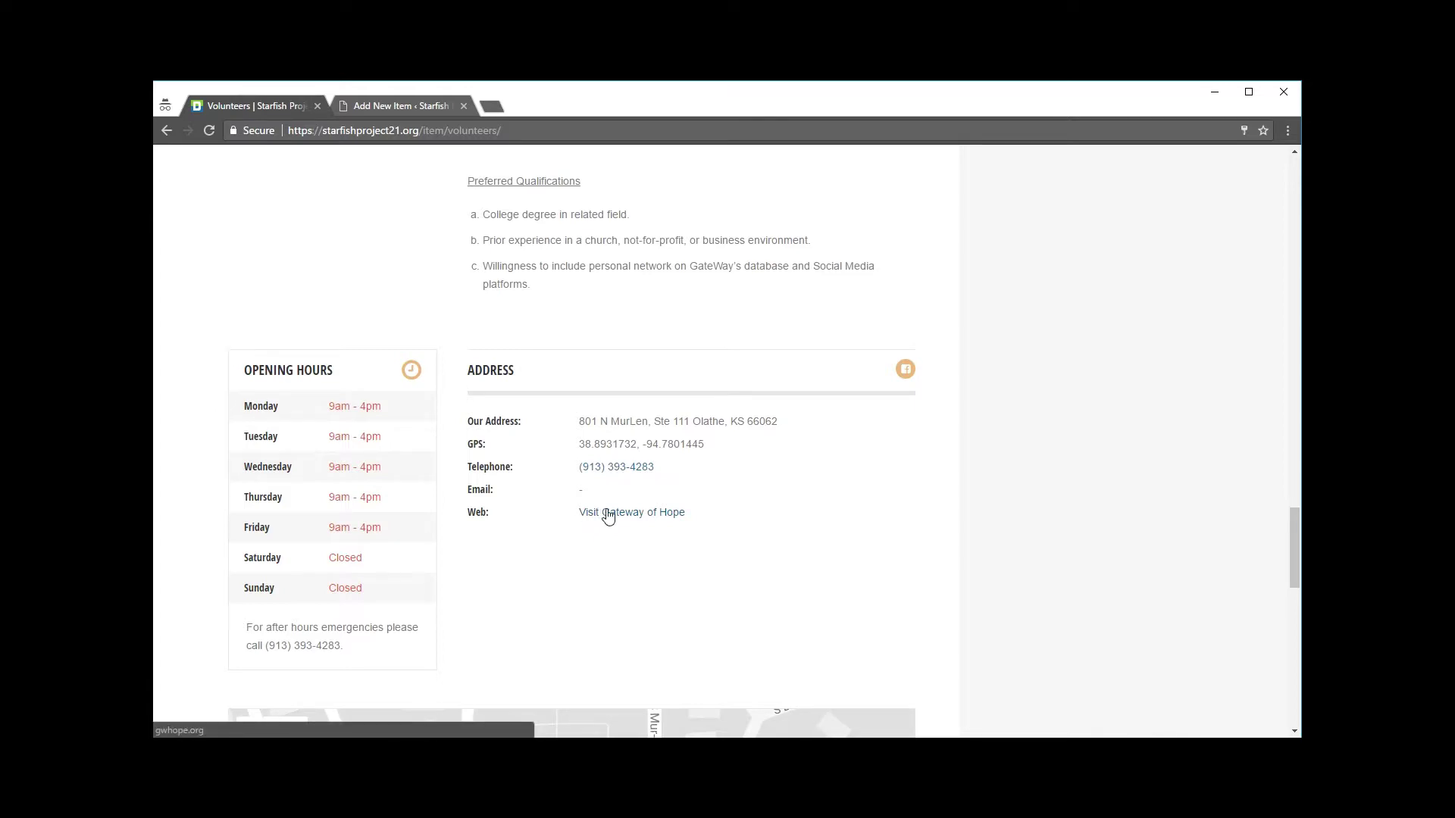
click(371, 101)
Examine the opening hours and after-hours note in the existing Volunteers listing and return to the new item's form.
scroll(683, 386, down, 4)
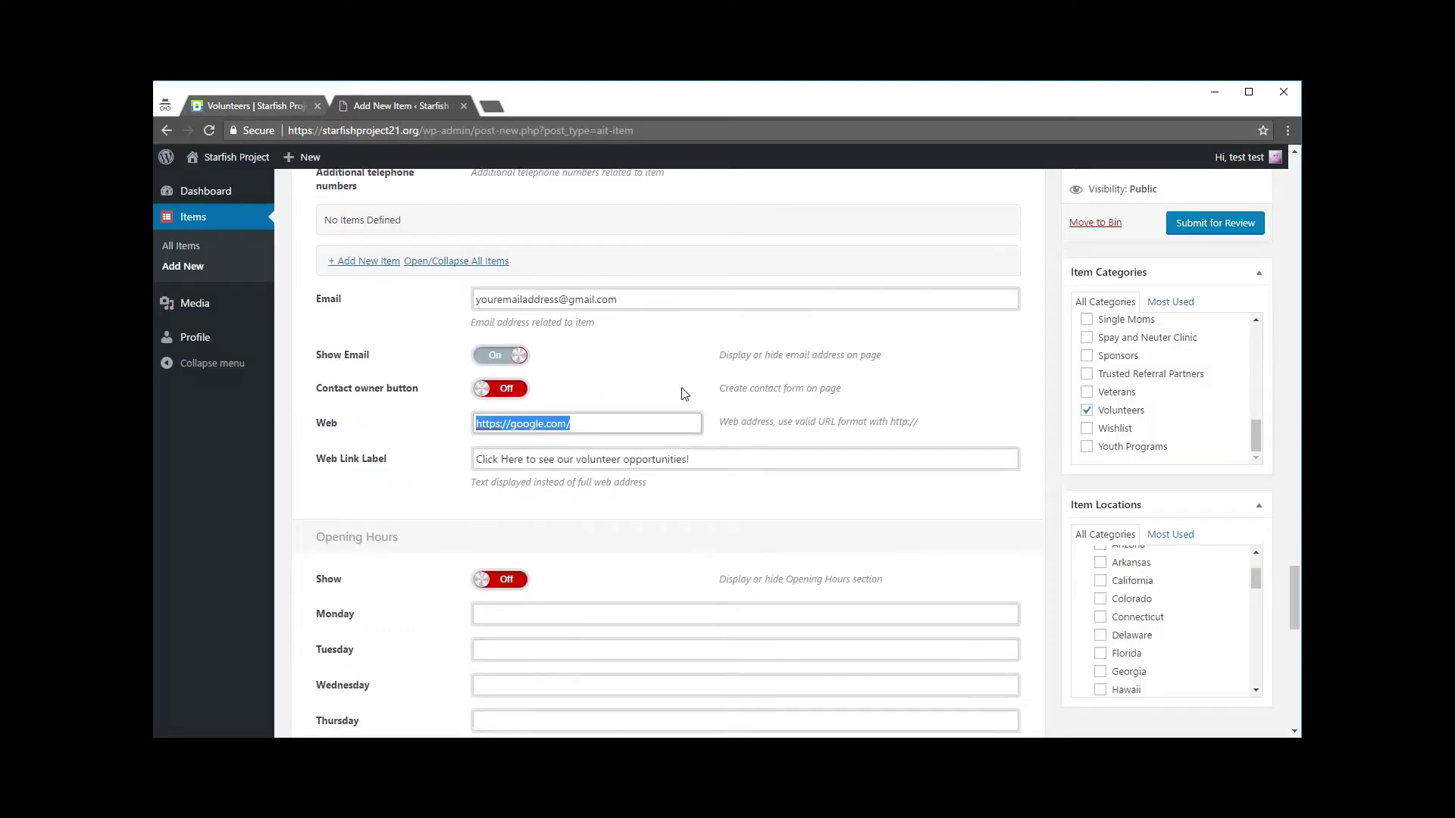
click(250, 106)
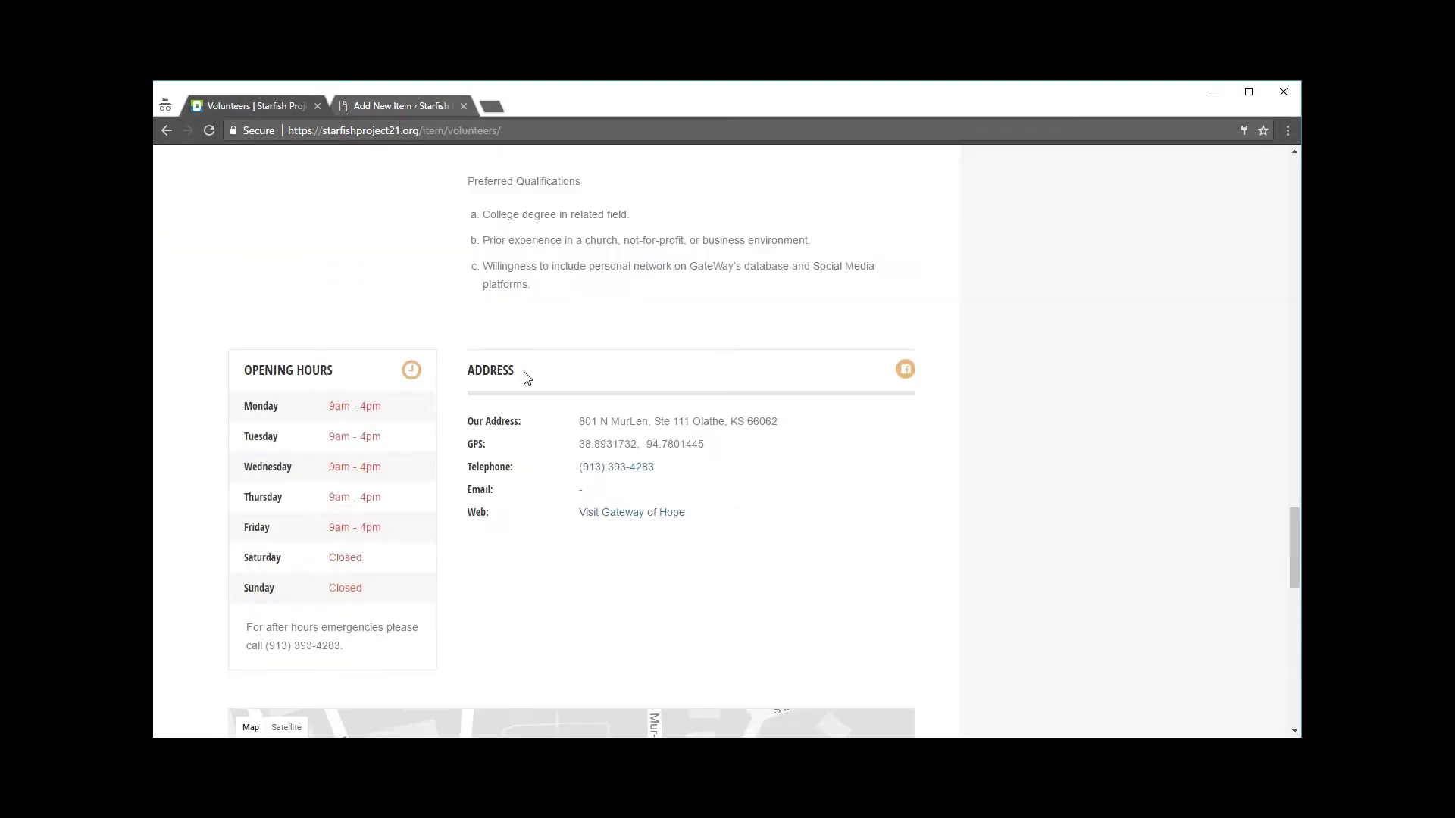
scroll(538, 485, down, 1)
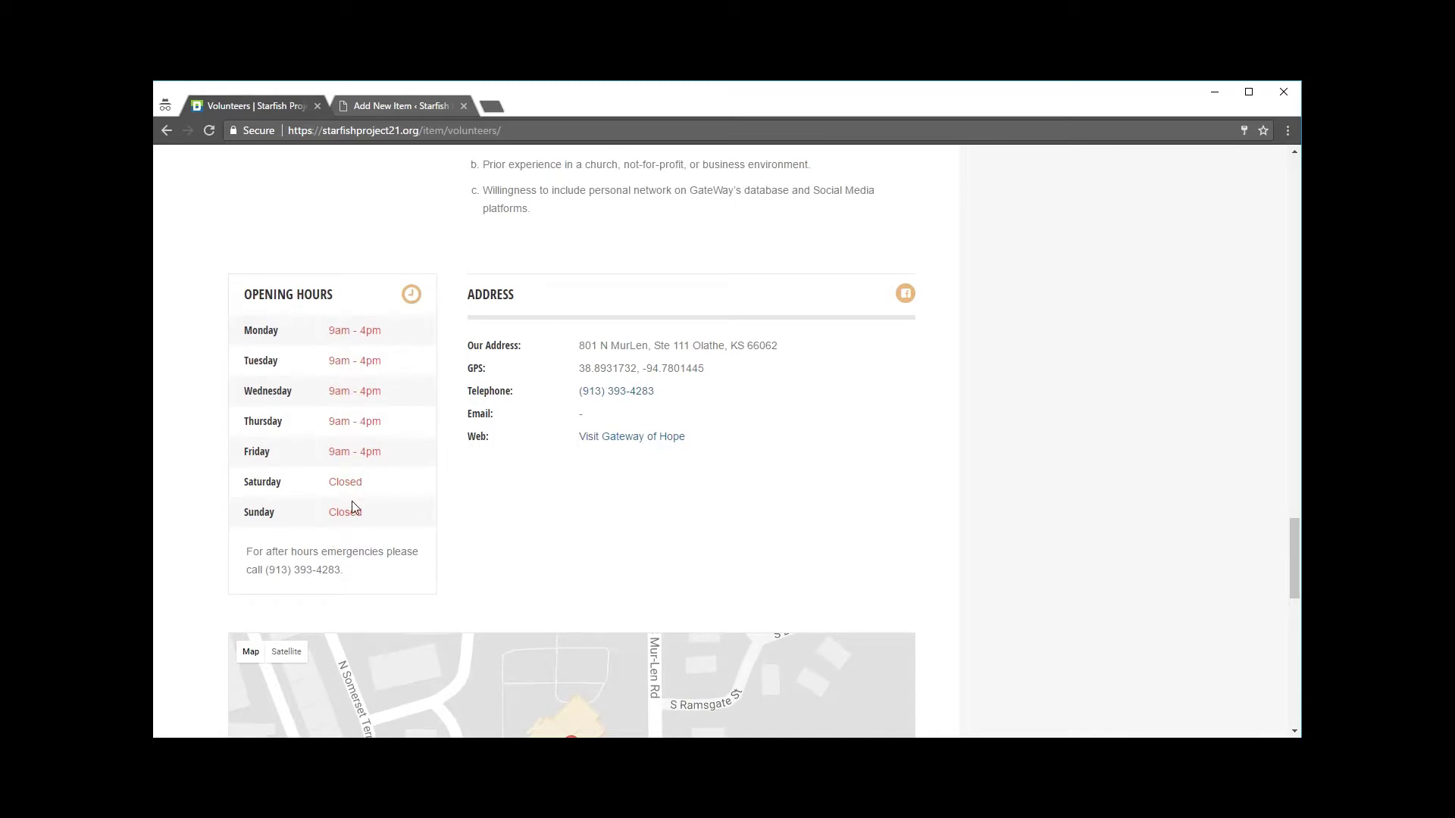
drag(248, 550, 348, 574)
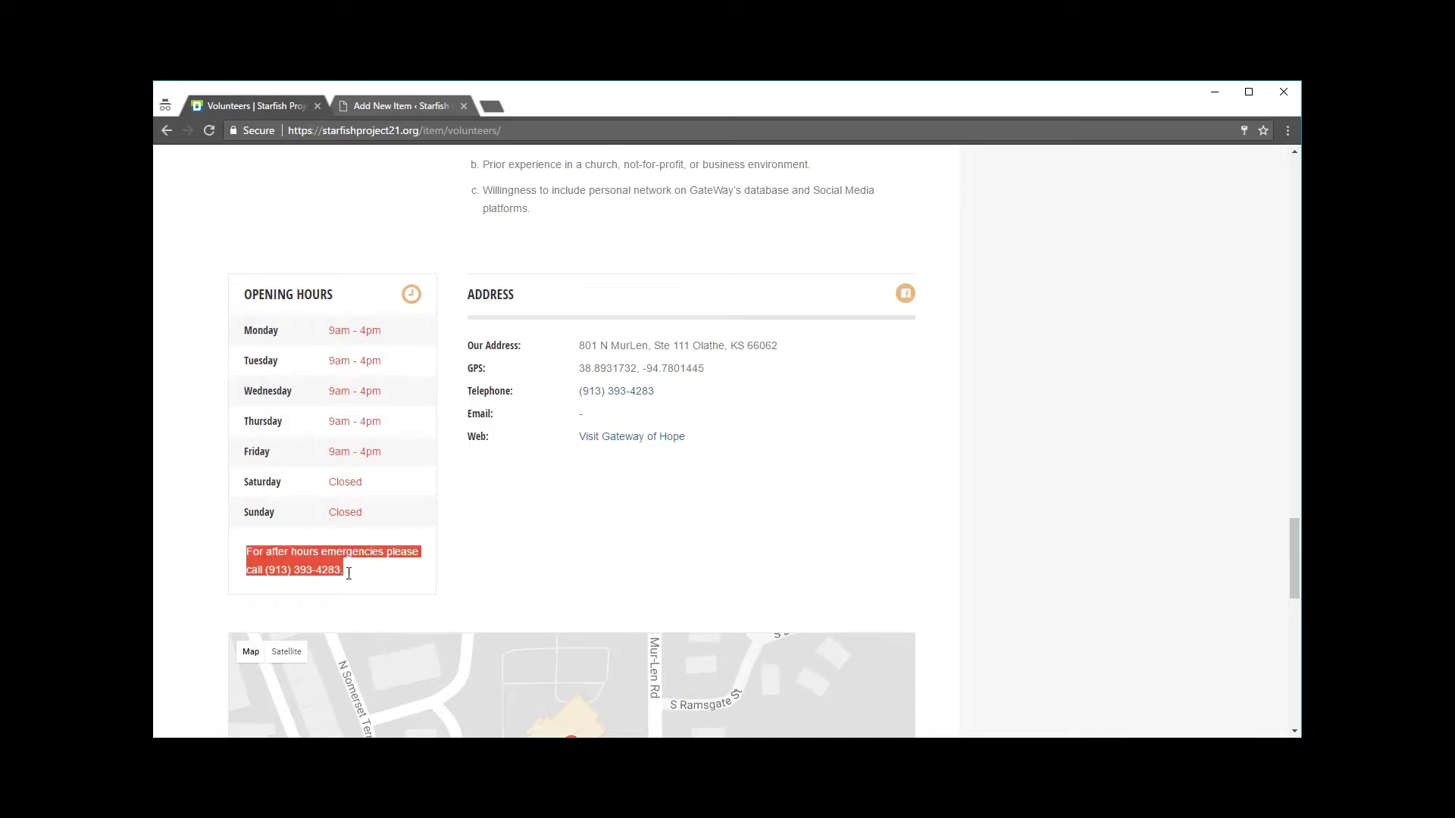
click(362, 578)
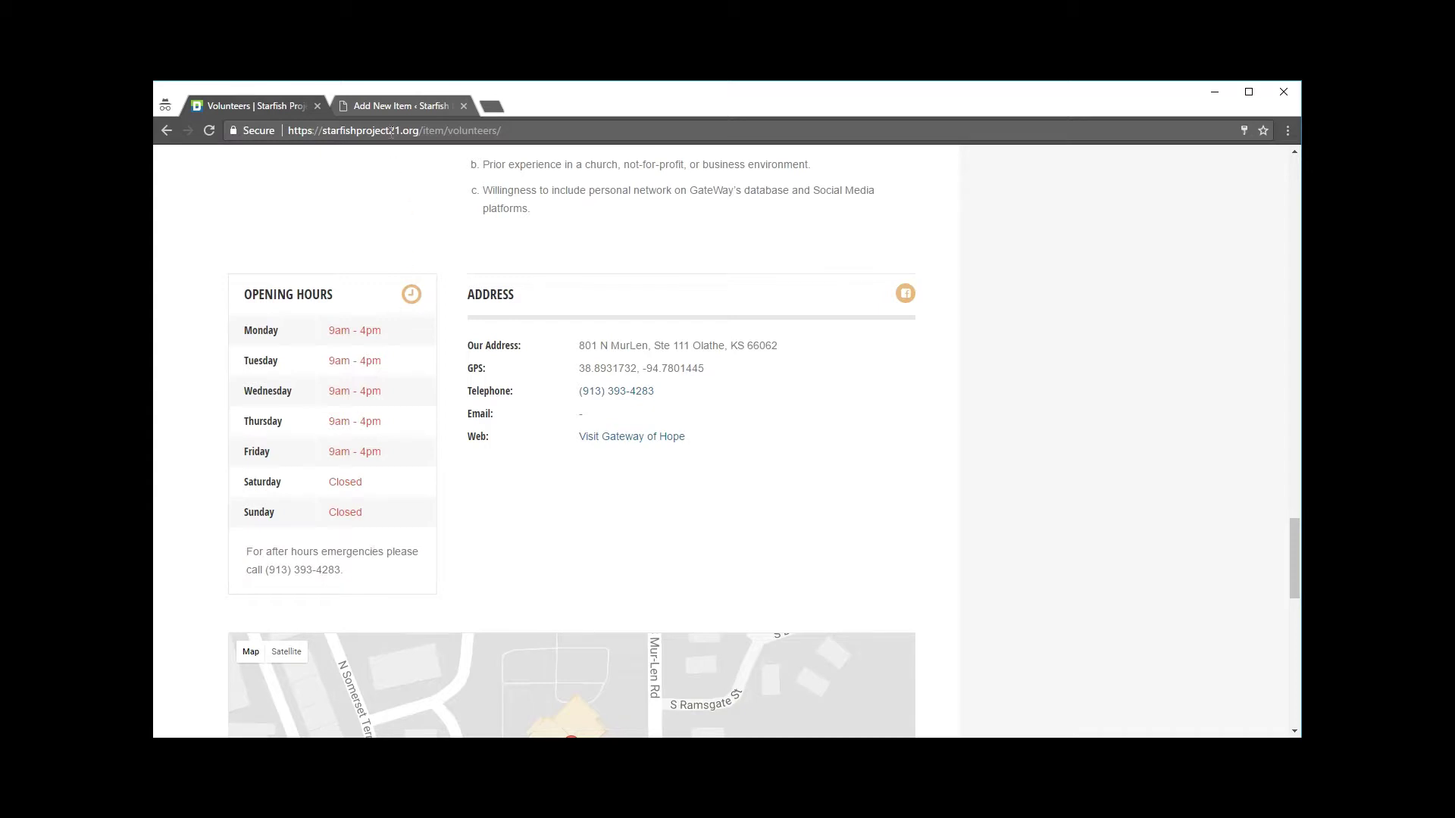
click(388, 110)
Turn on display of the Opening Hours section and set Monday through Friday to "9am - 4pm".
click(501, 363)
click(523, 400)
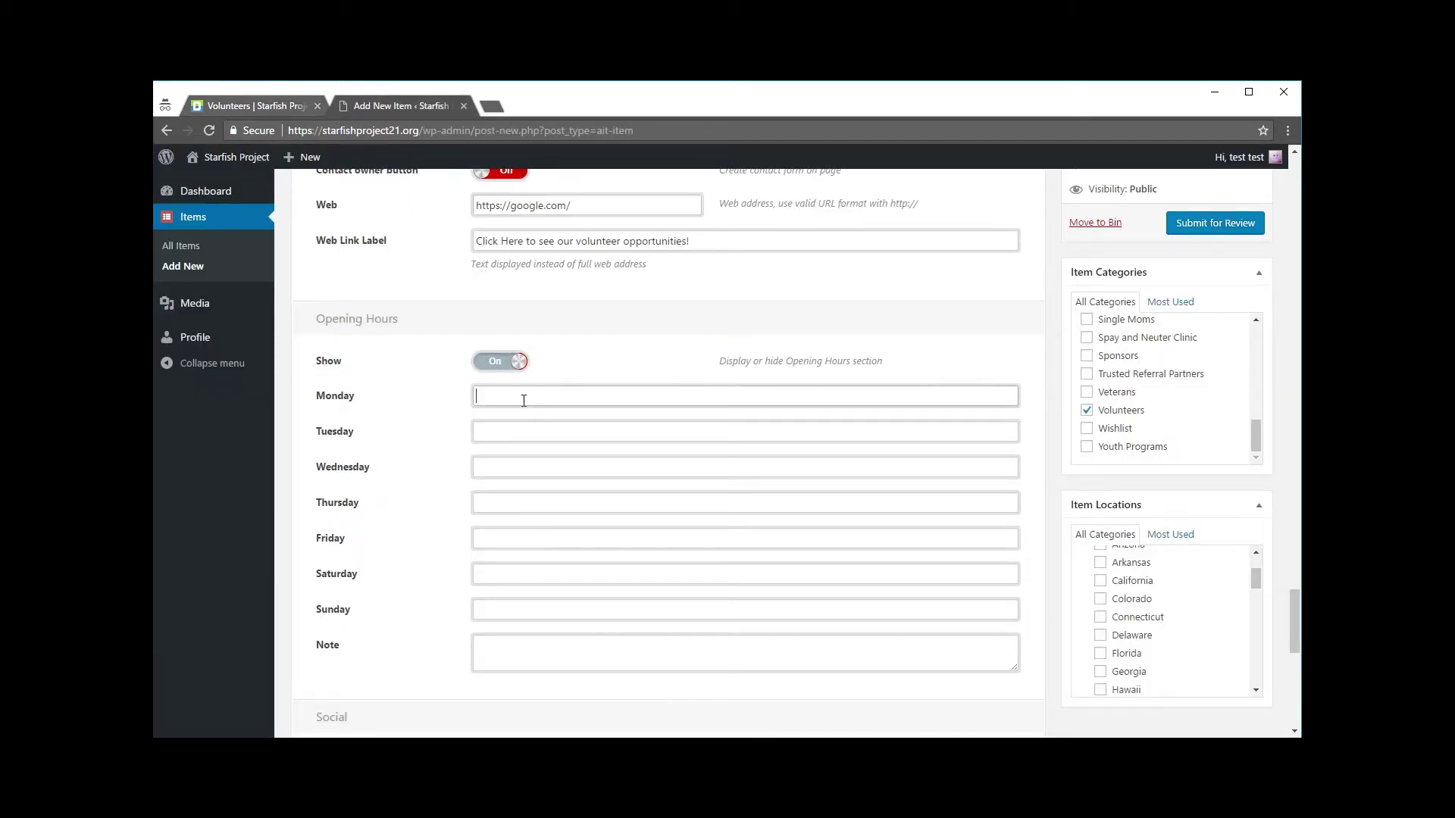
text(9am - 4pm)
drag(476, 397, 532, 397)
key(ctrl+c)
click(537, 433)
key(ctrl+v)
key(ctrl+v)
click(530, 504)
key(ctrl+v)
click(530, 538)
key(ctrl+v)
Set the Saturday and Sunday opening hours to "Closed".
click(534, 574)
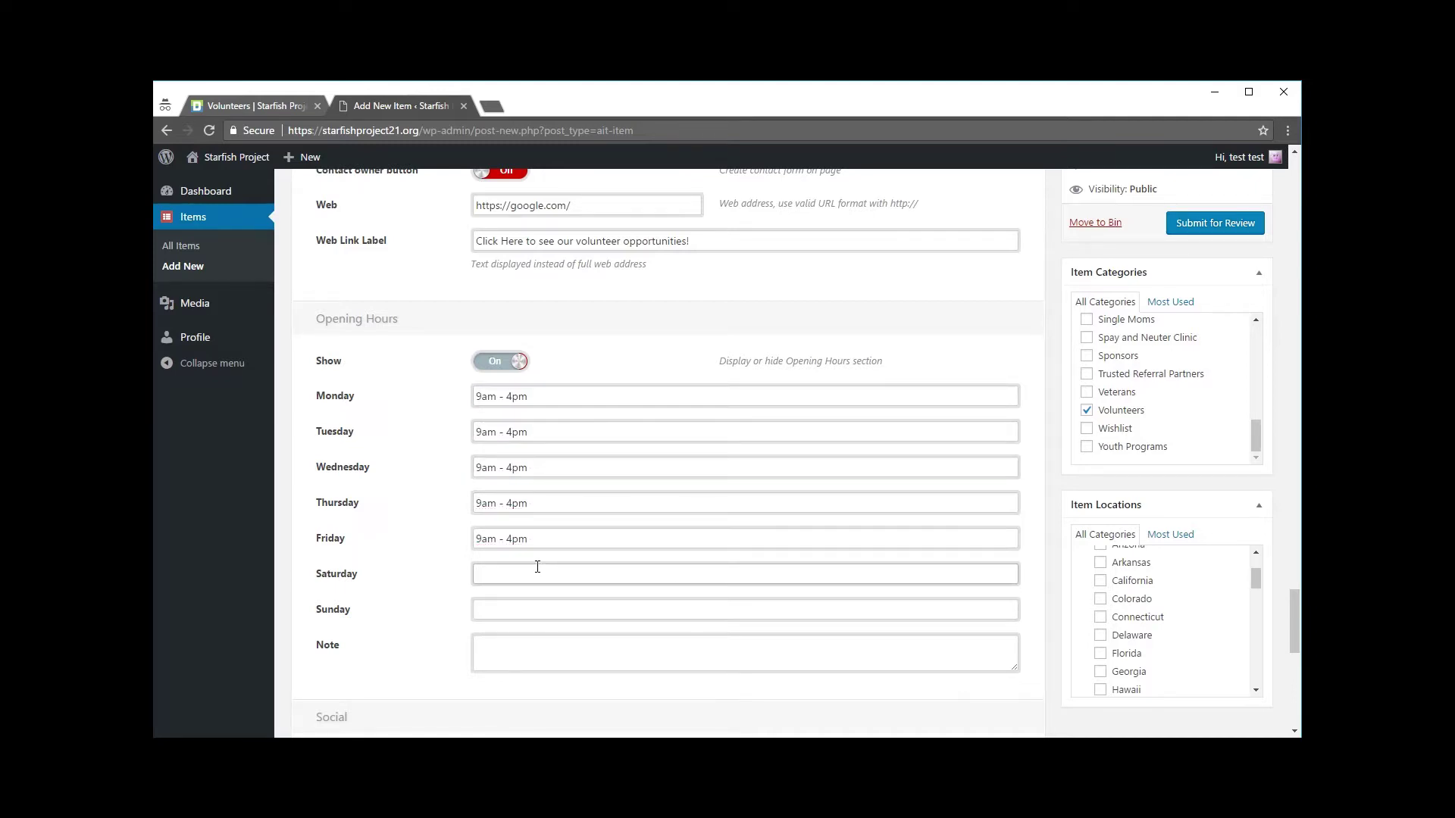
text(Closed)
key(Tab)
text(Closed)
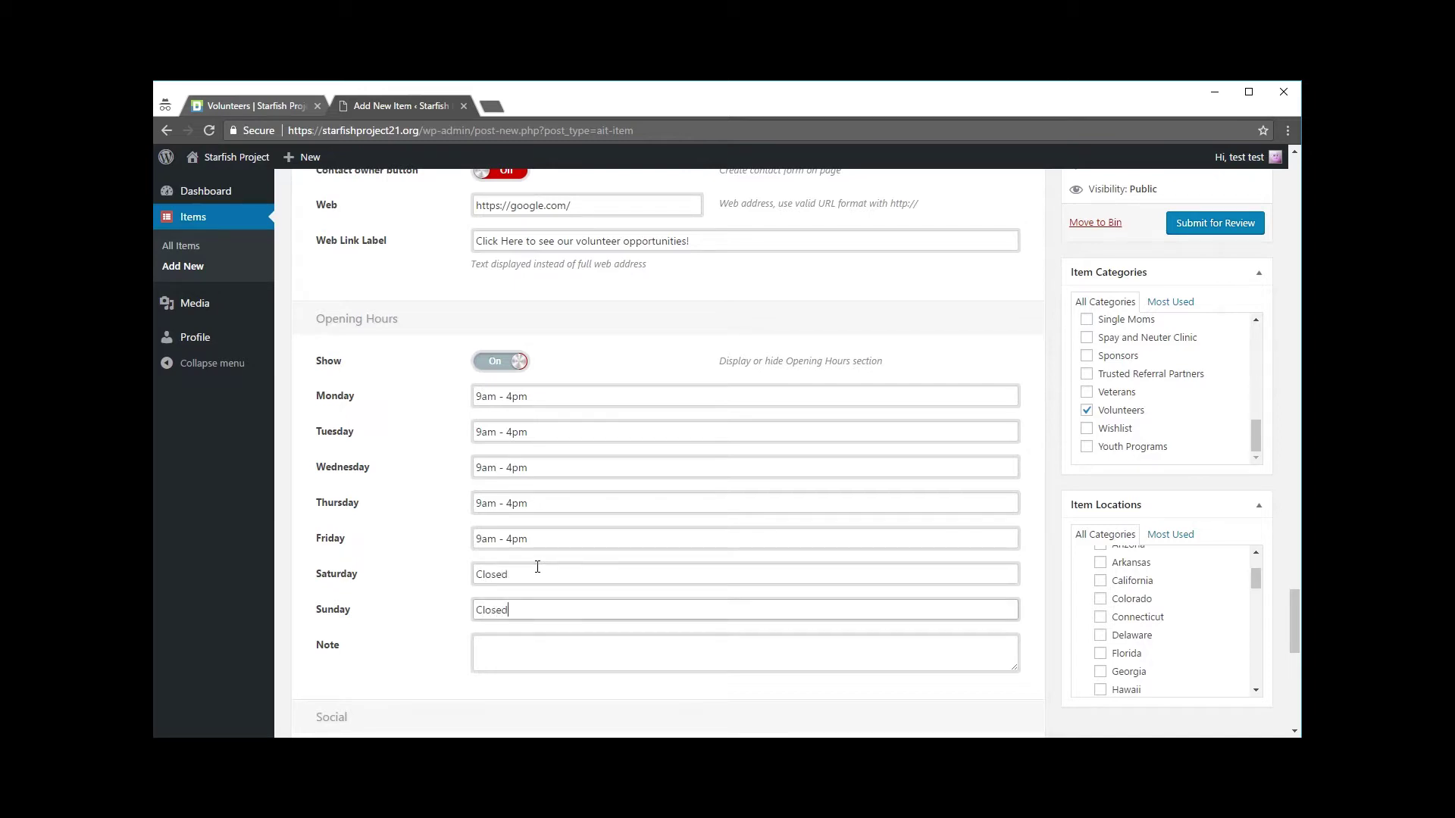
Enter an opening-hours note giving the telephone number for after-hours emergencies, and compare it with the existing listing's note.
key(Tab)
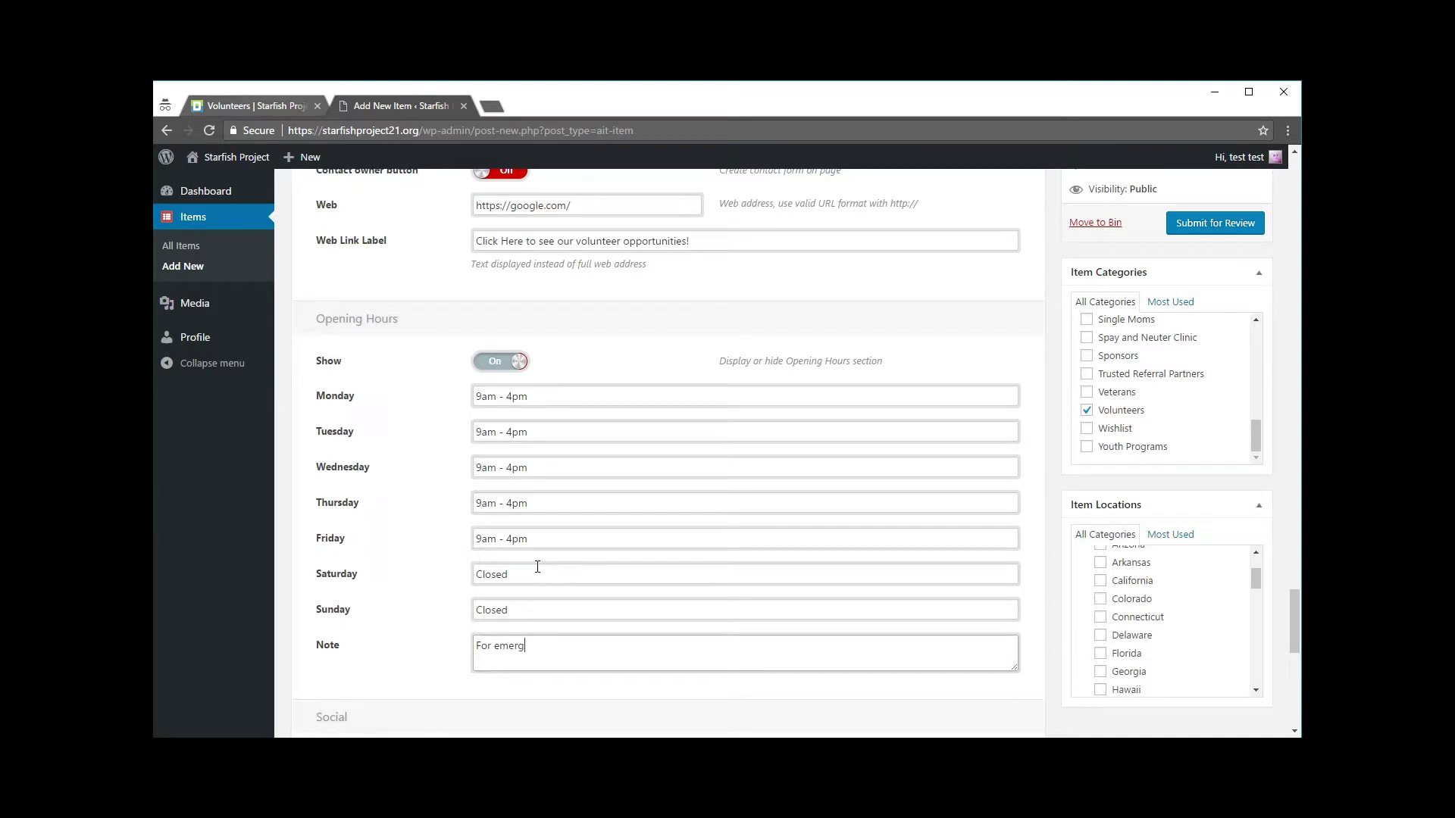
text(cies after hours call us at 913-123-4567.)
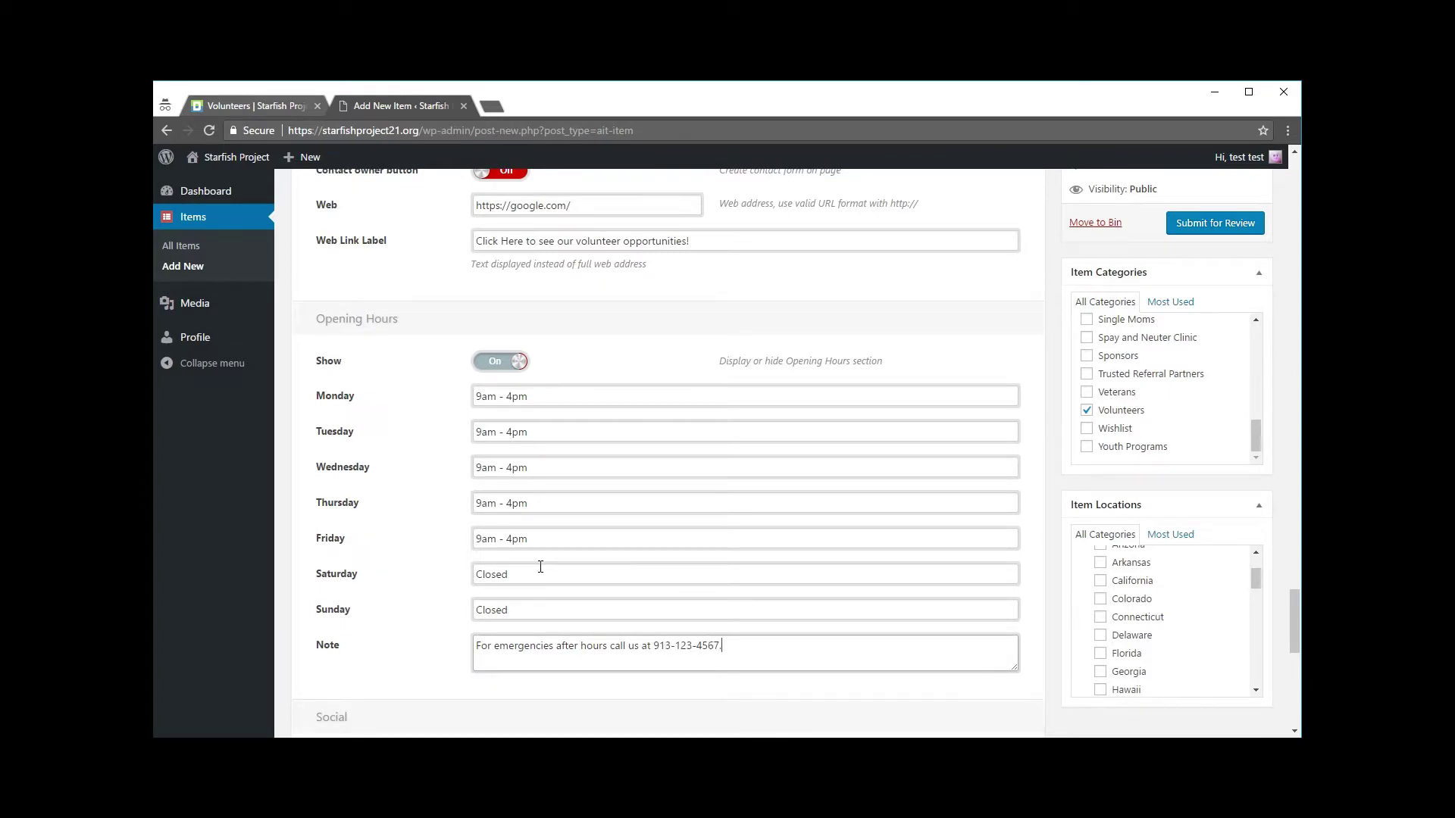
click(287, 102)
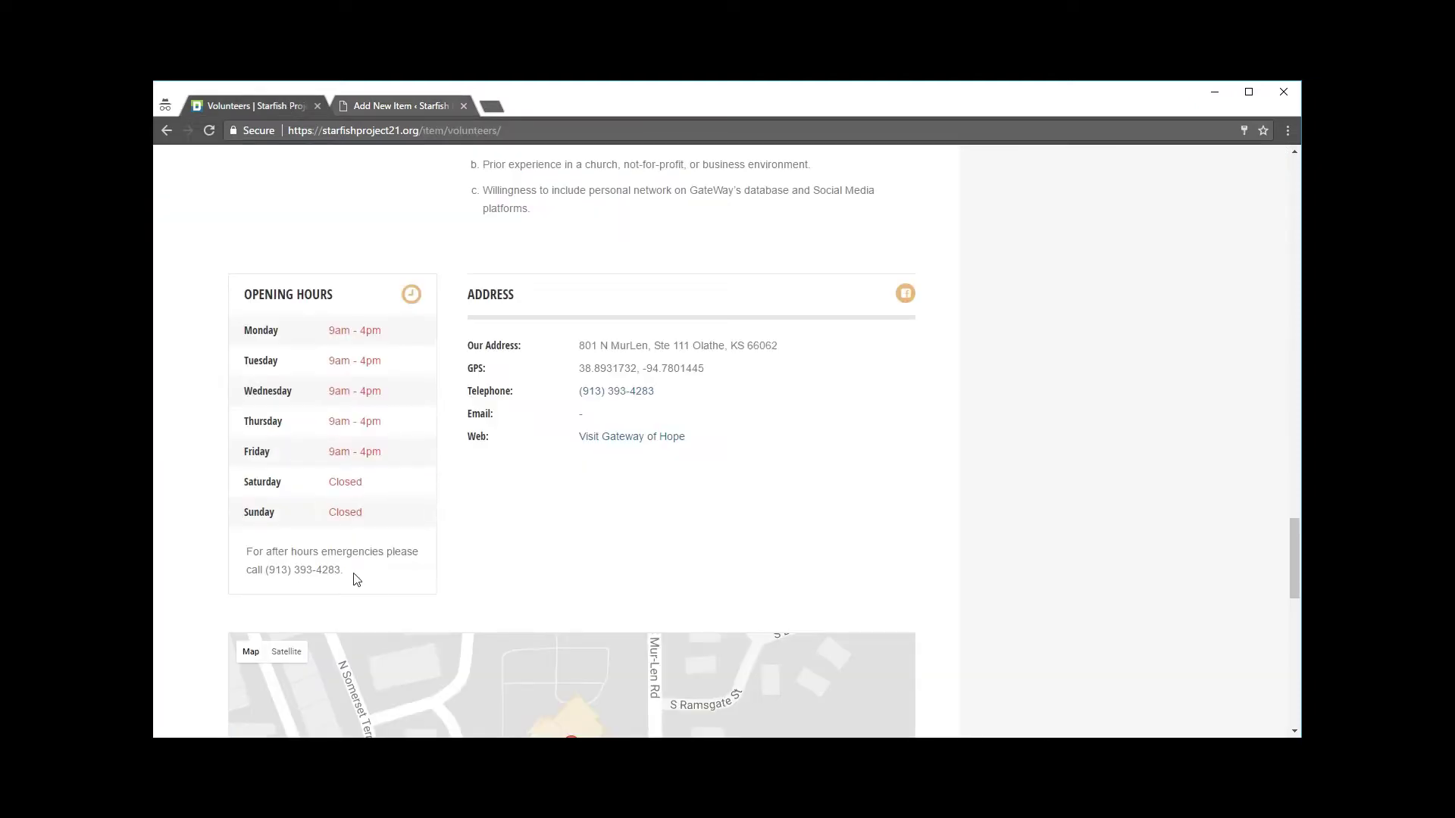
drag(247, 552, 338, 570)
click(532, 470)
key(ctrl+Tab)
Turn on display of the Social icons section and check where the social icon sits in the existing Volunteers listing.
scroll(341, 533, down, 4)
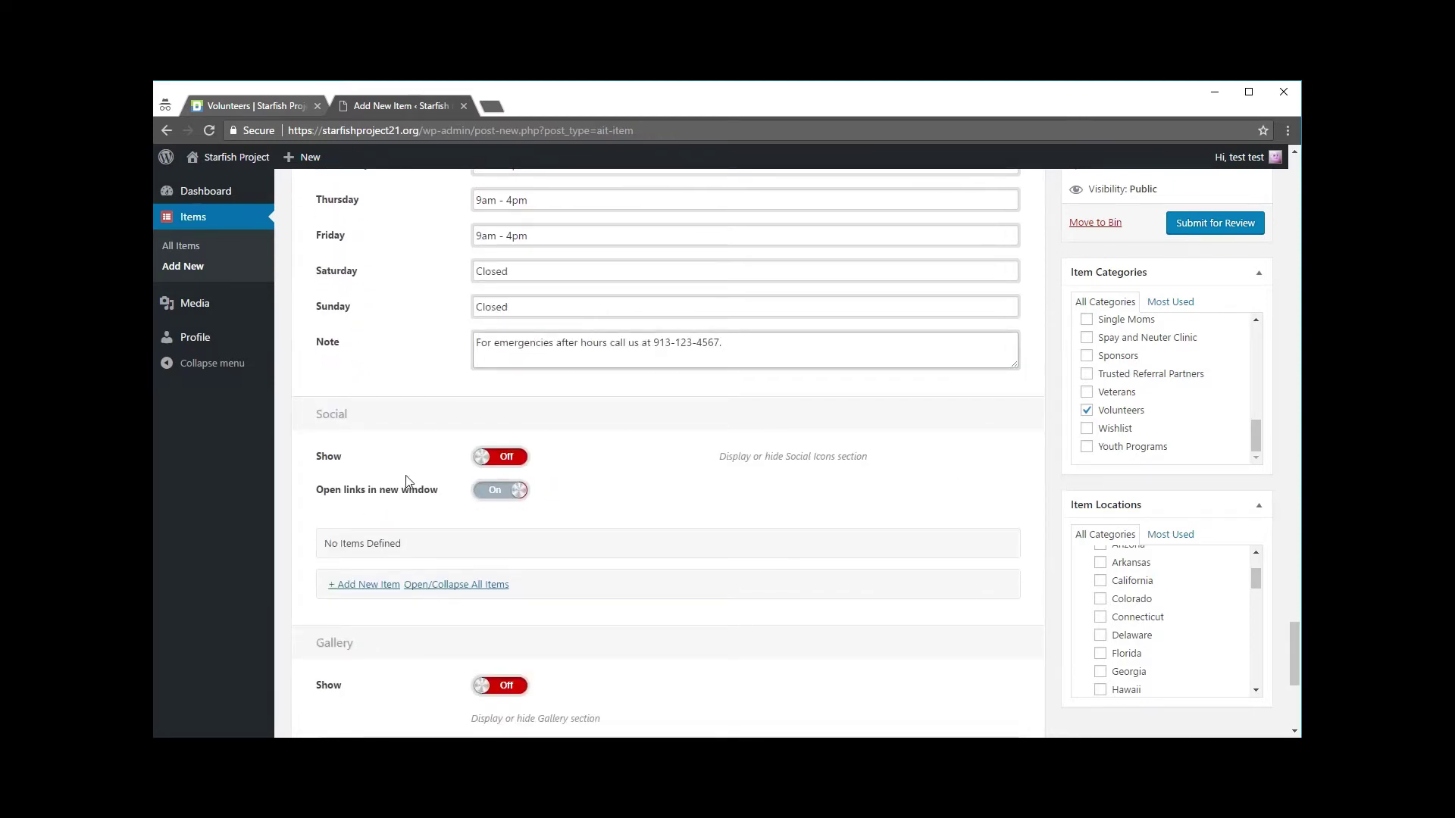
click(493, 457)
click(286, 114)
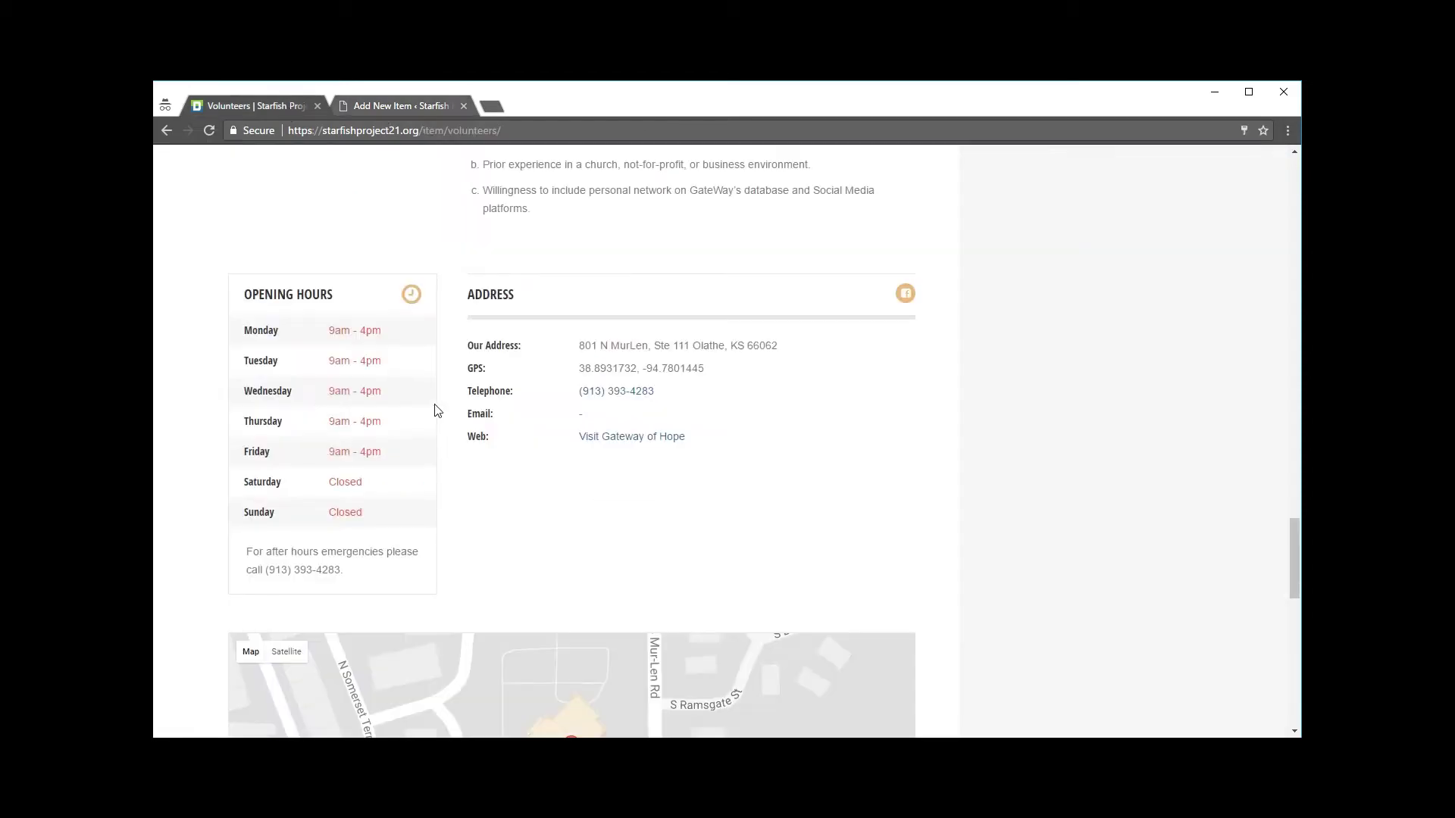
scroll(727, 530, up, 2)
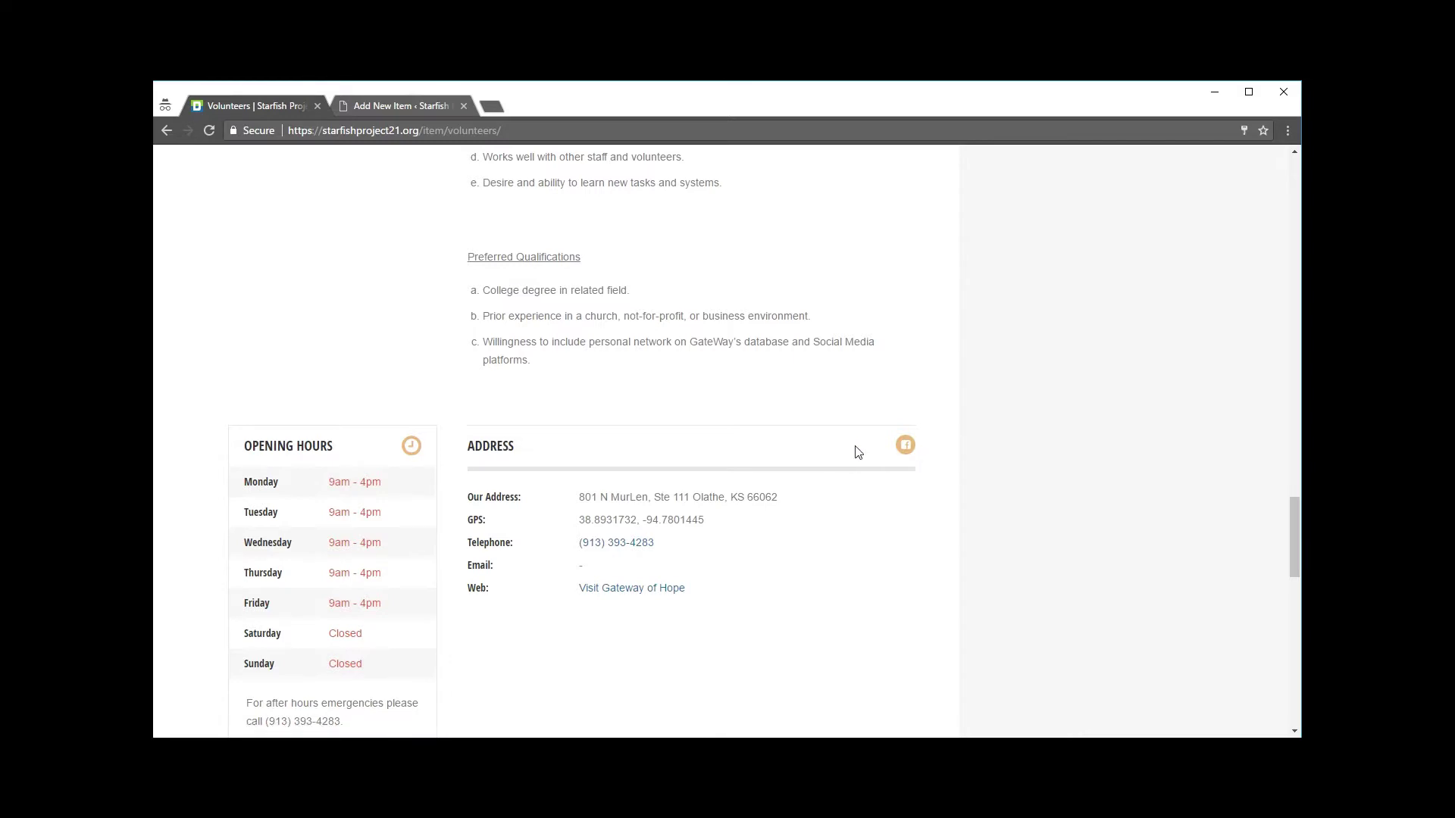
click(386, 110)
scroll(894, 479, down, 1)
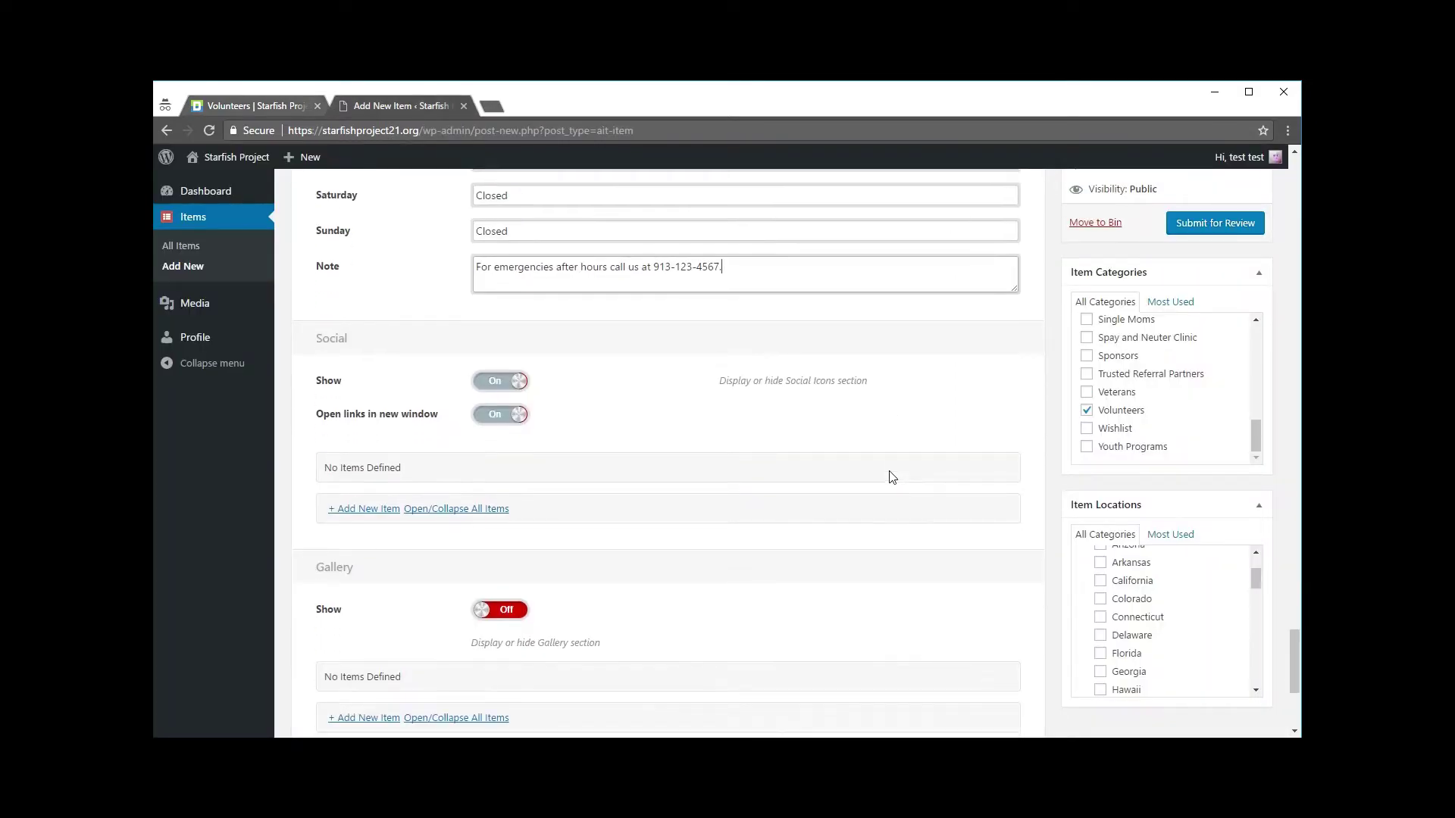
click(526, 383)
click(523, 383)
click(355, 516)
click(599, 509)
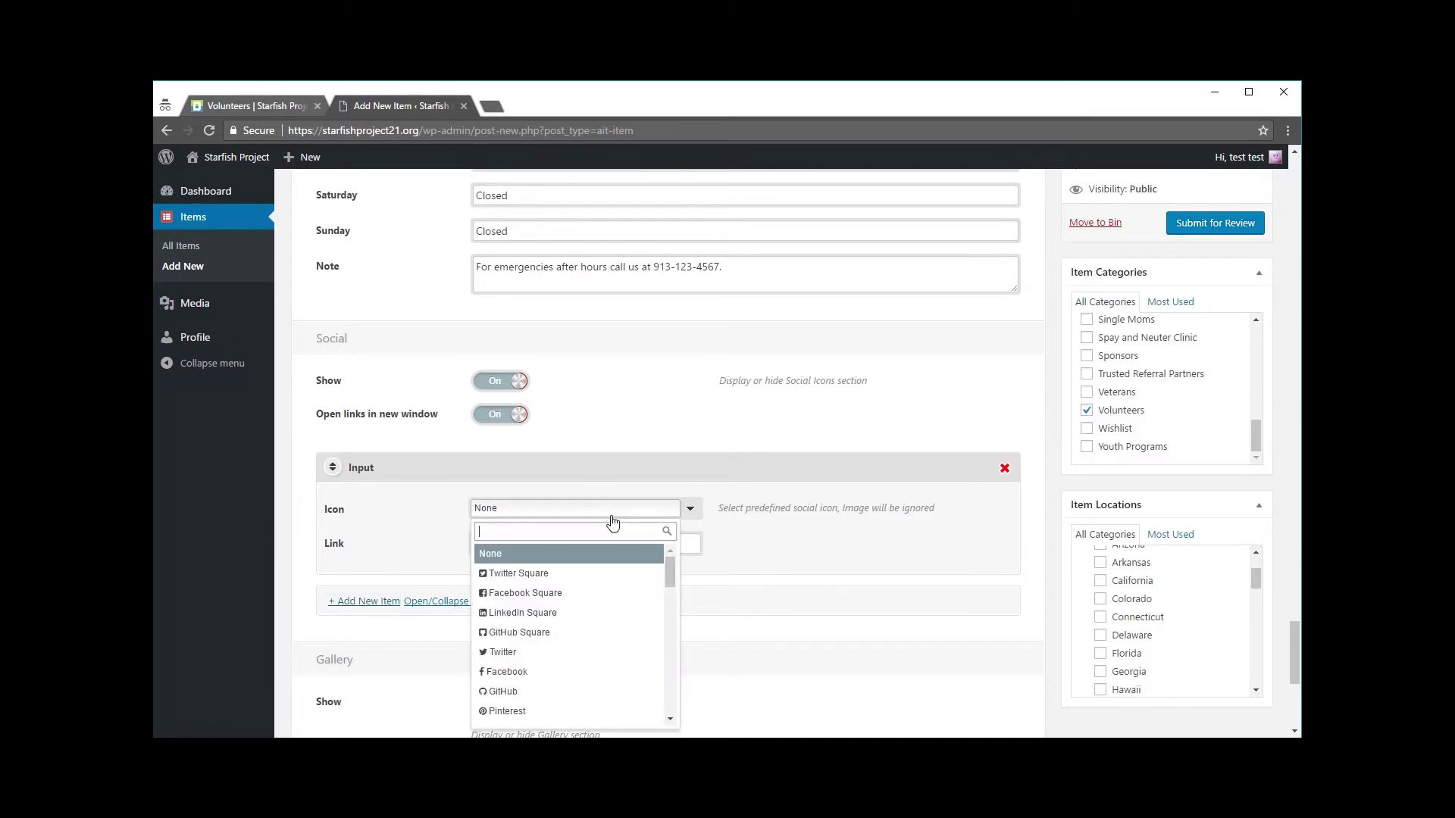
click(569, 593)
click(557, 540)
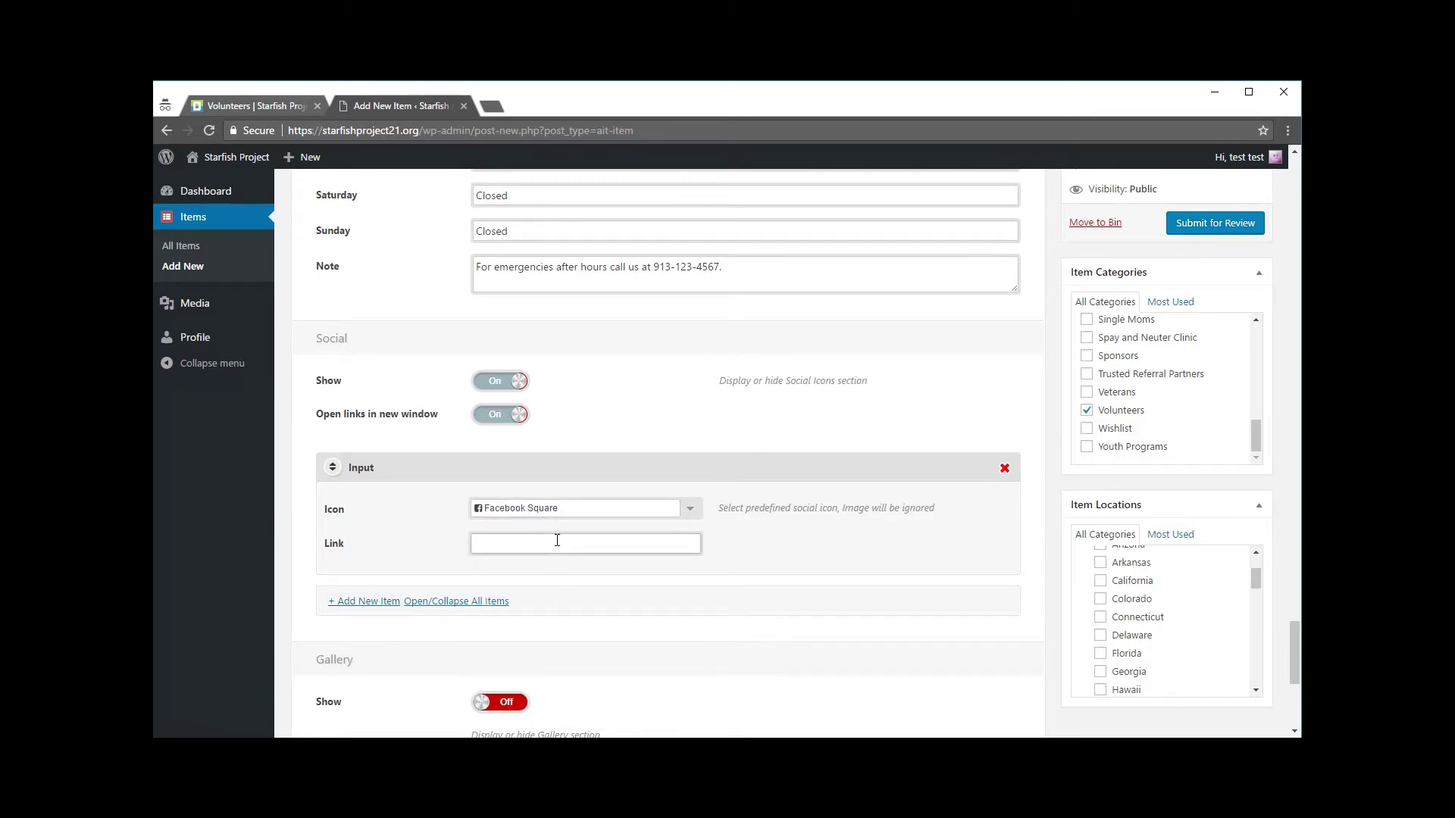
text(https://facebook.com/yourpage)
click(750, 540)
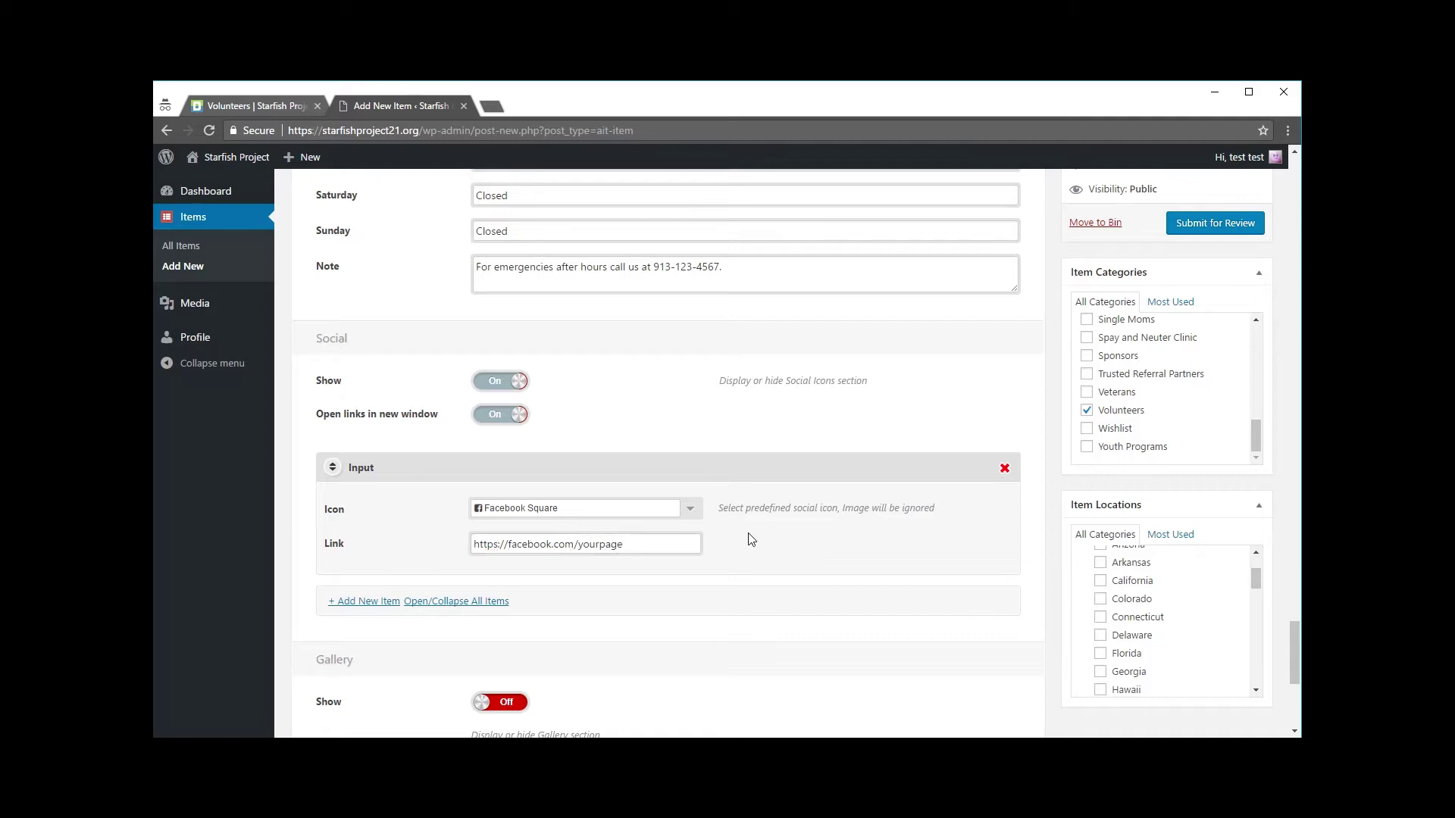
scroll(712, 544, down, 1)
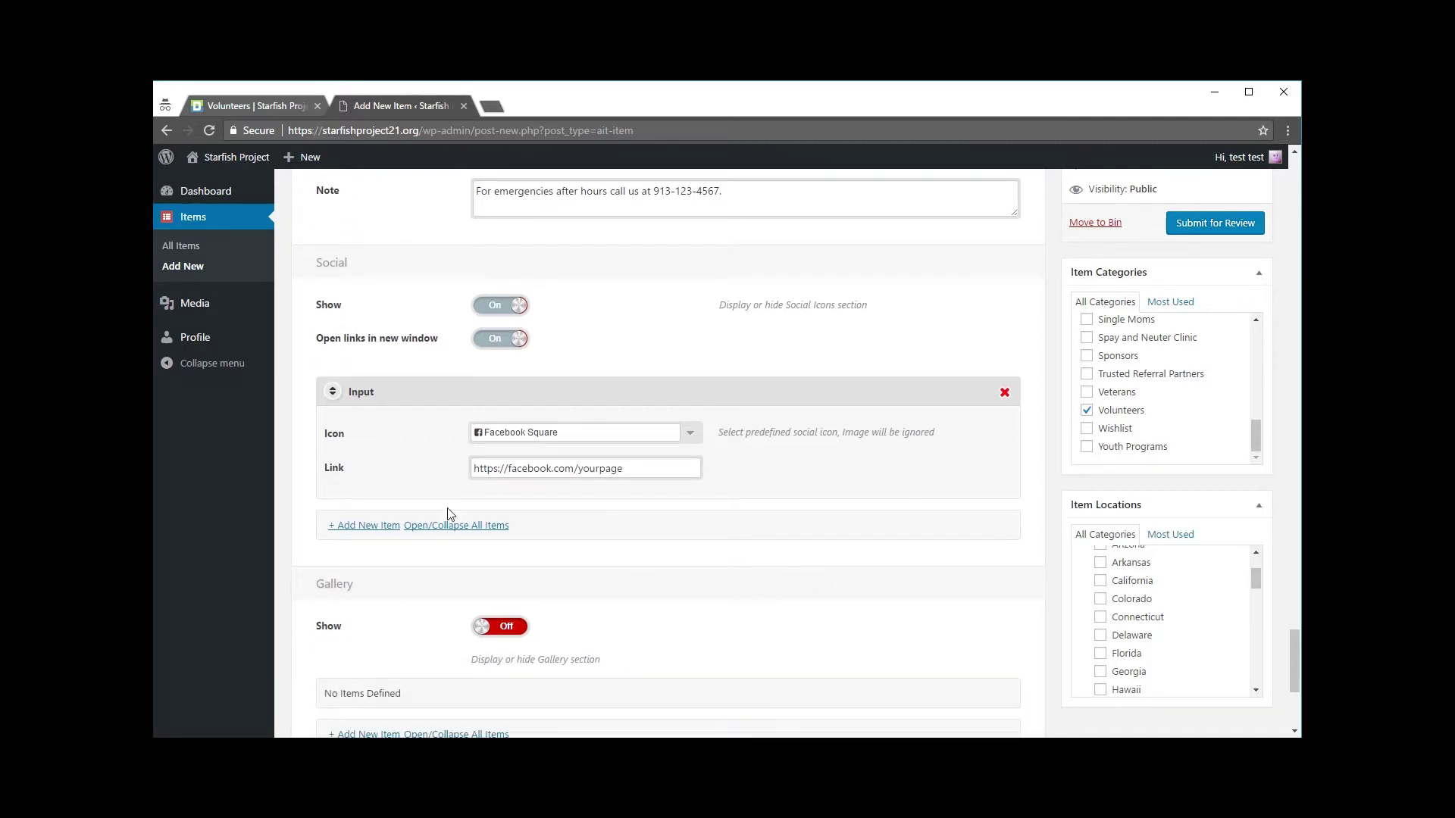
click(368, 526)
click(688, 567)
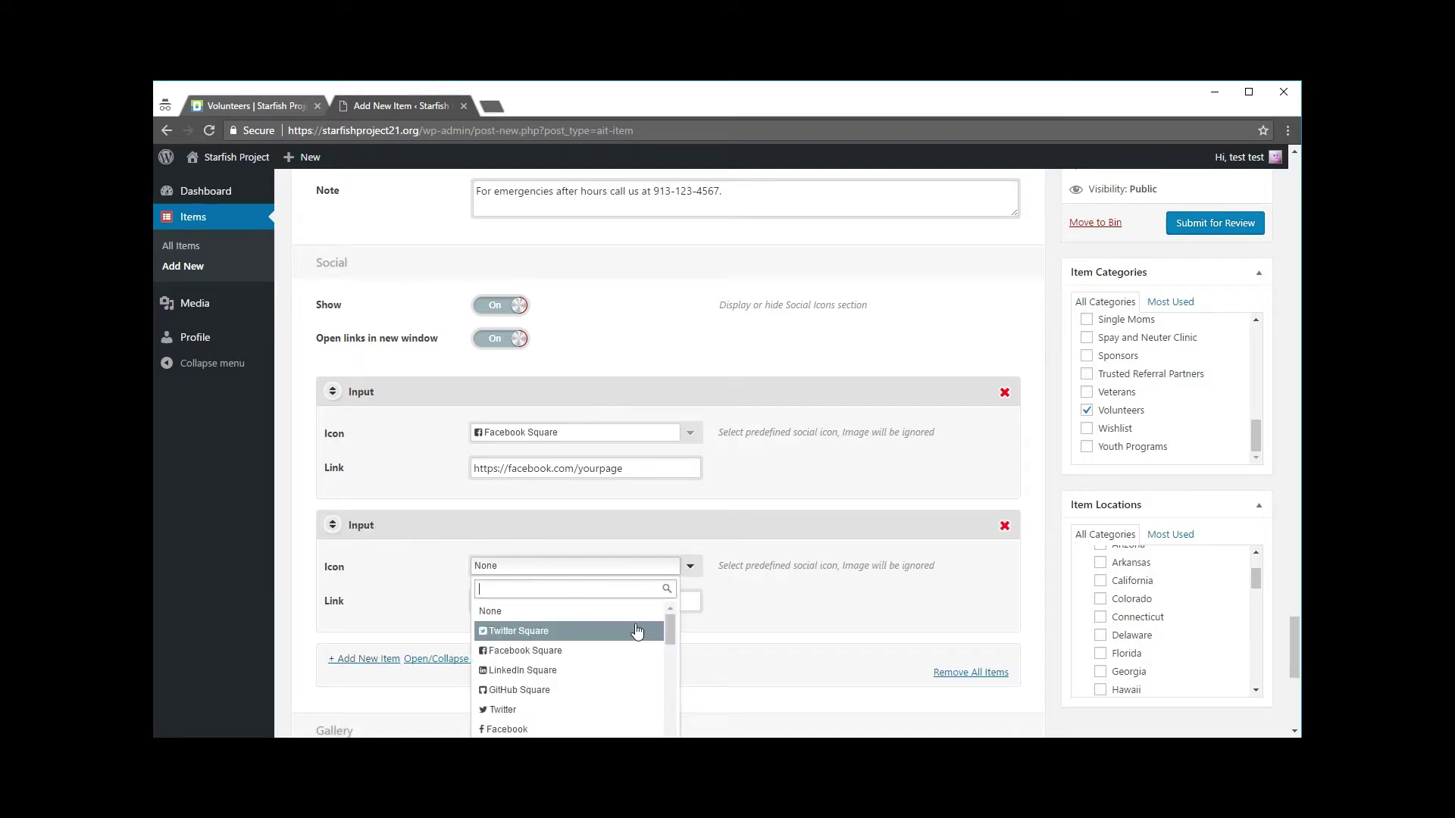
scroll(750, 644, down, 1)
scroll(624, 621, down, 1)
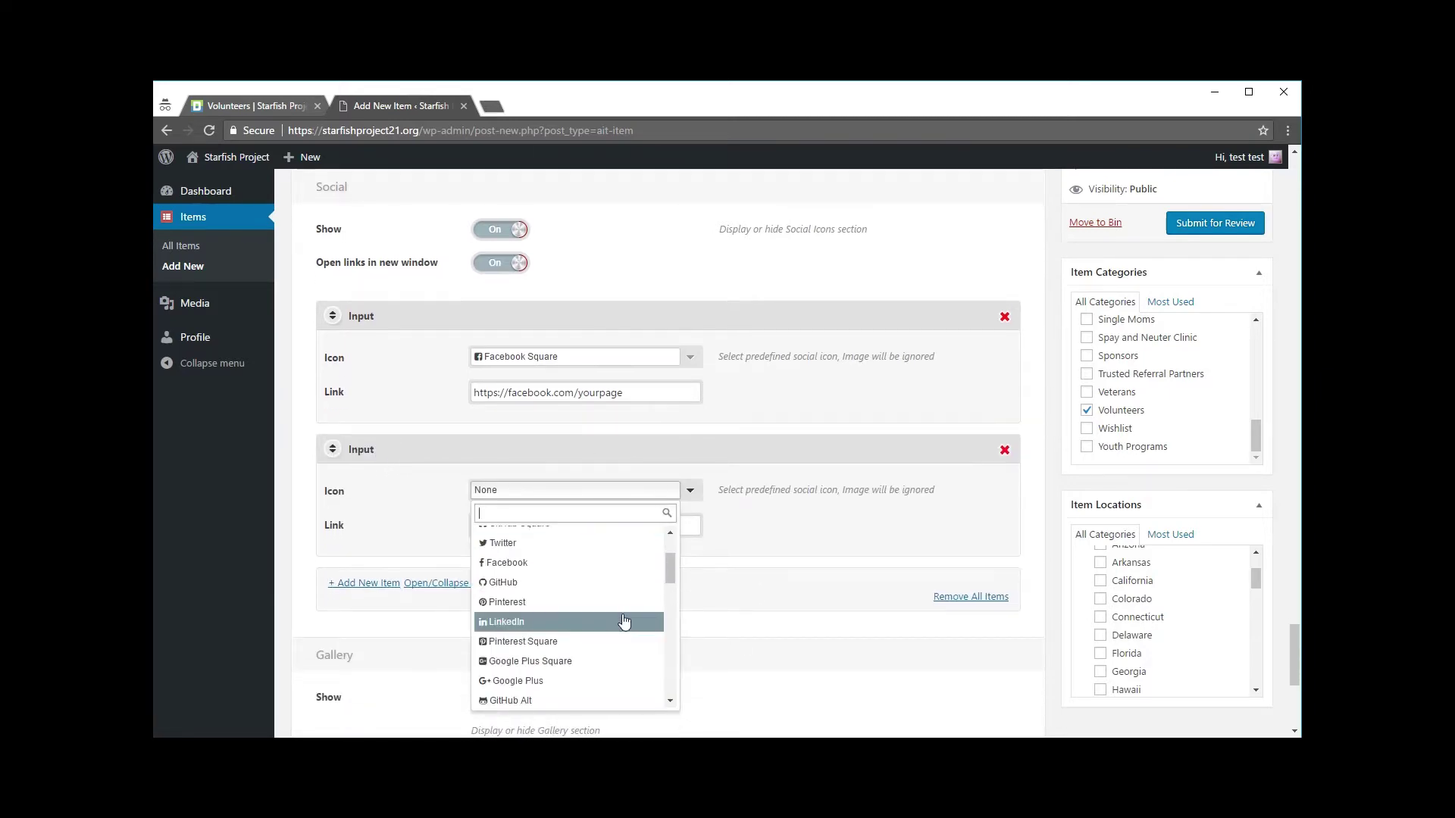
click(538, 602)
click(519, 521)
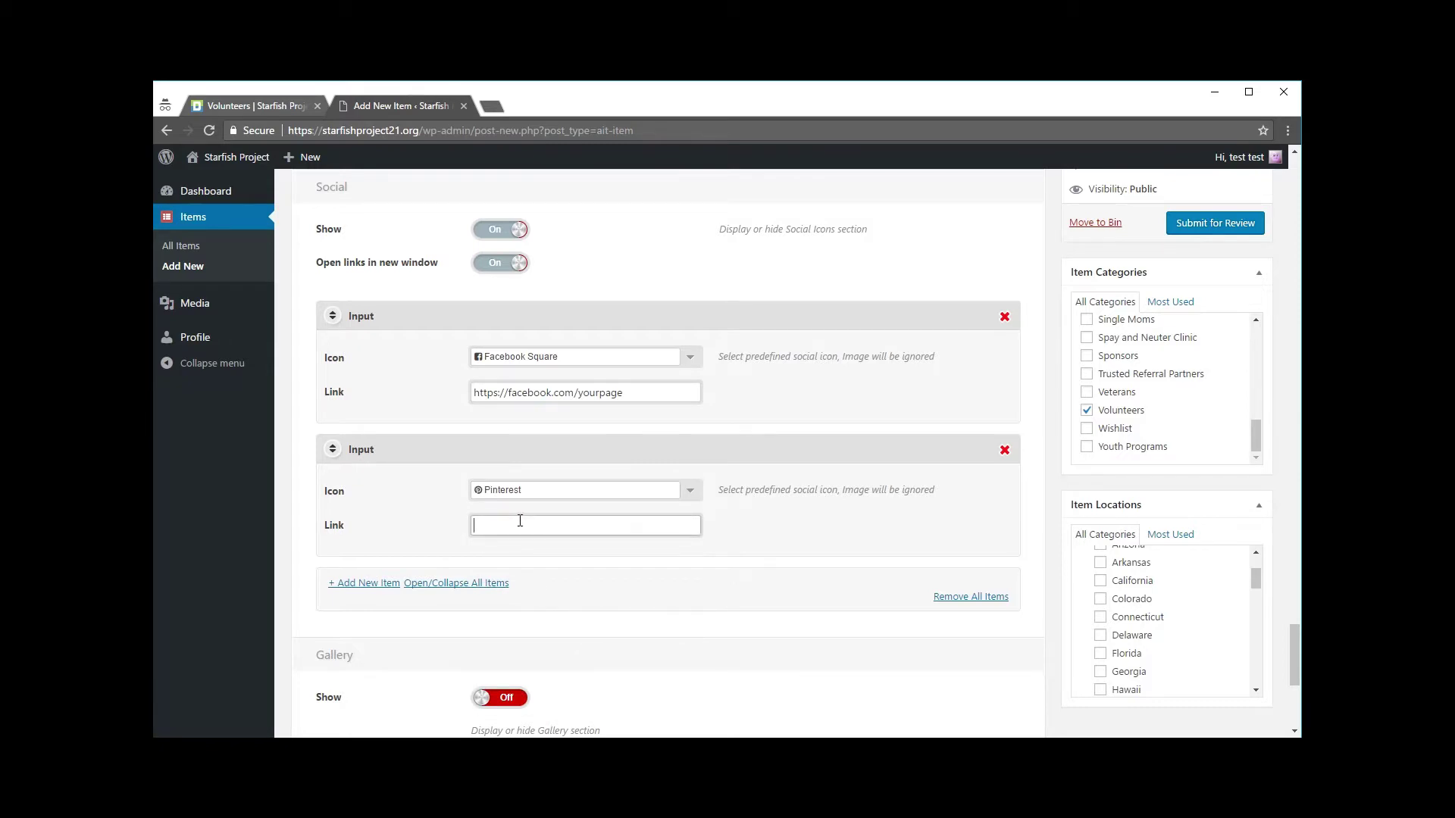
text(https://pinterest.com/yourpage)
drag(626, 526, 467, 526)
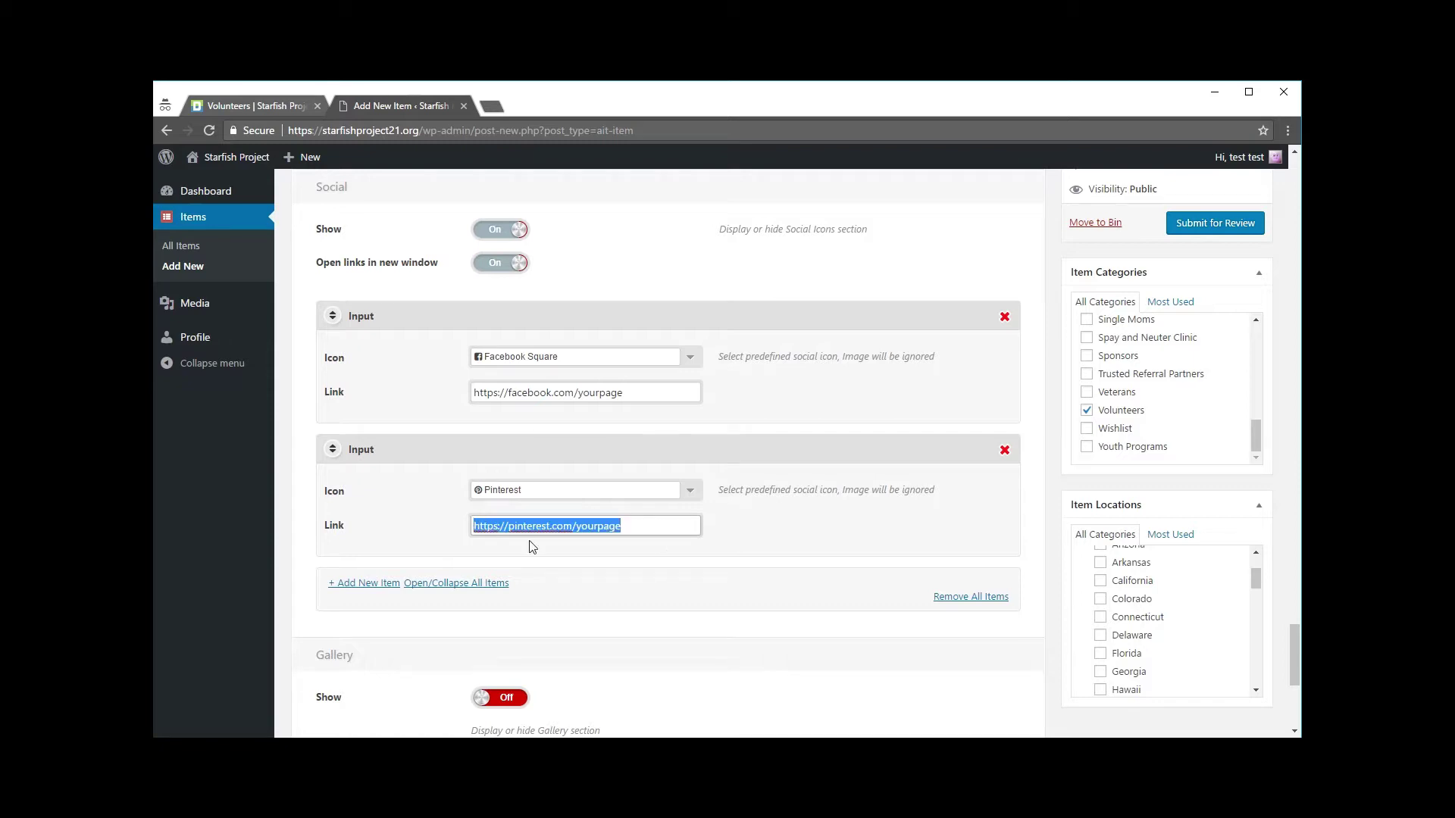
click(788, 523)
Turn on display of the Gallery section of the new listing.
scroll(784, 515, down, 3)
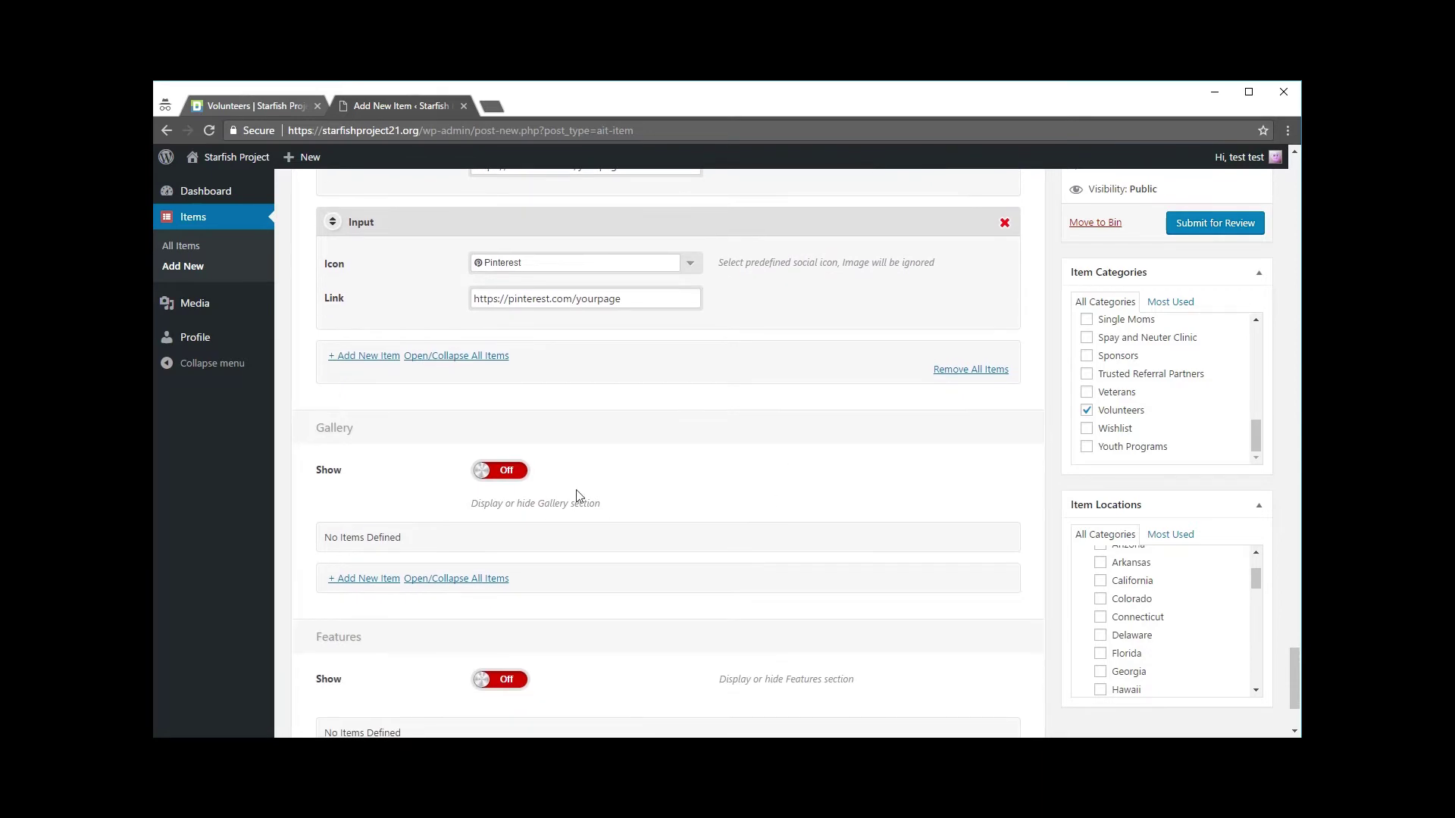
click(513, 472)
click(489, 471)
click(491, 473)
Examine the gallery photos in the existing Volunteers listing by enlarging them and stepping to the previous image.
click(264, 106)
scroll(380, 334, up, 10)
scroll(400, 385, up, 7)
scroll(409, 402, down, 1)
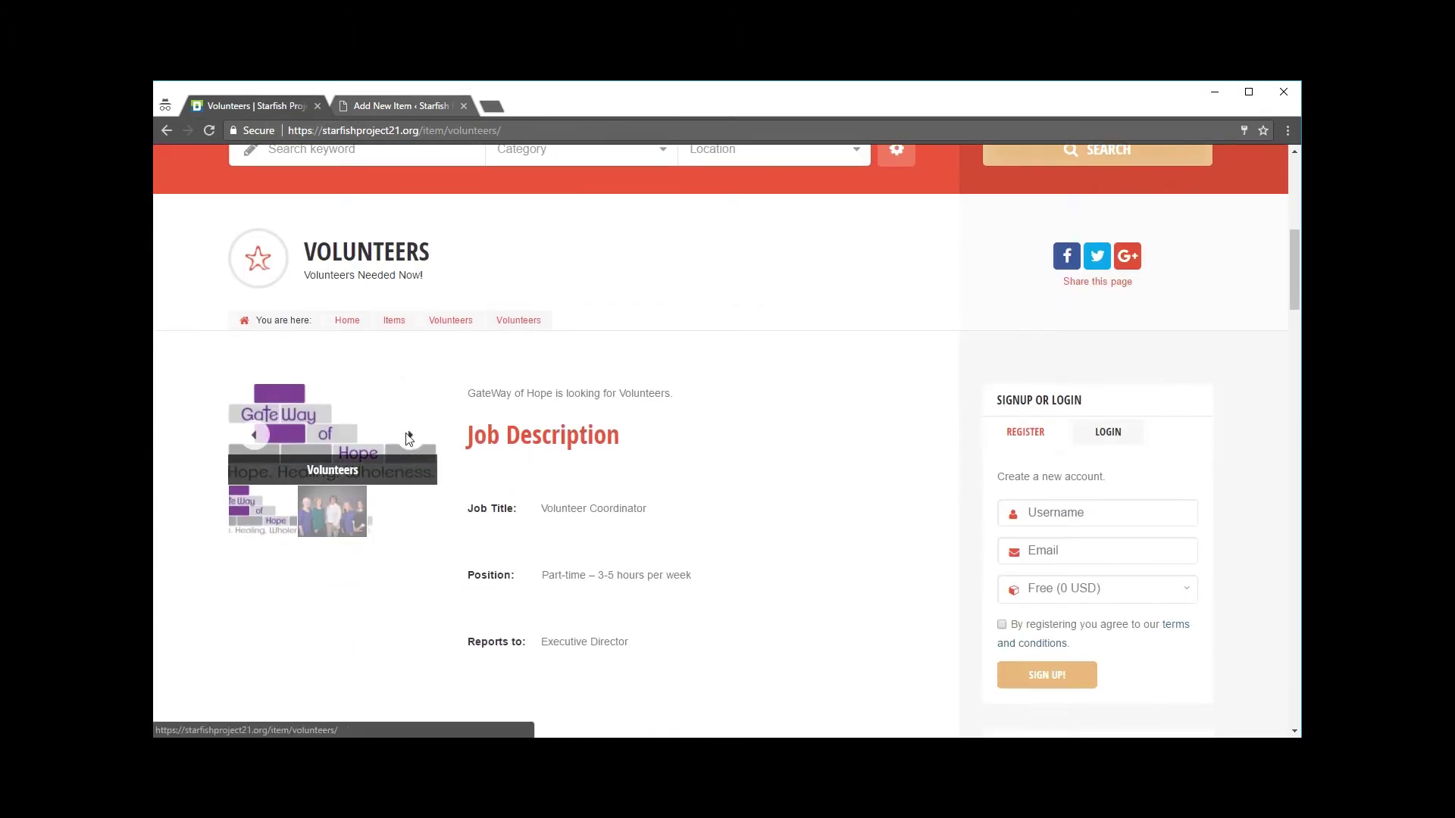
click(337, 481)
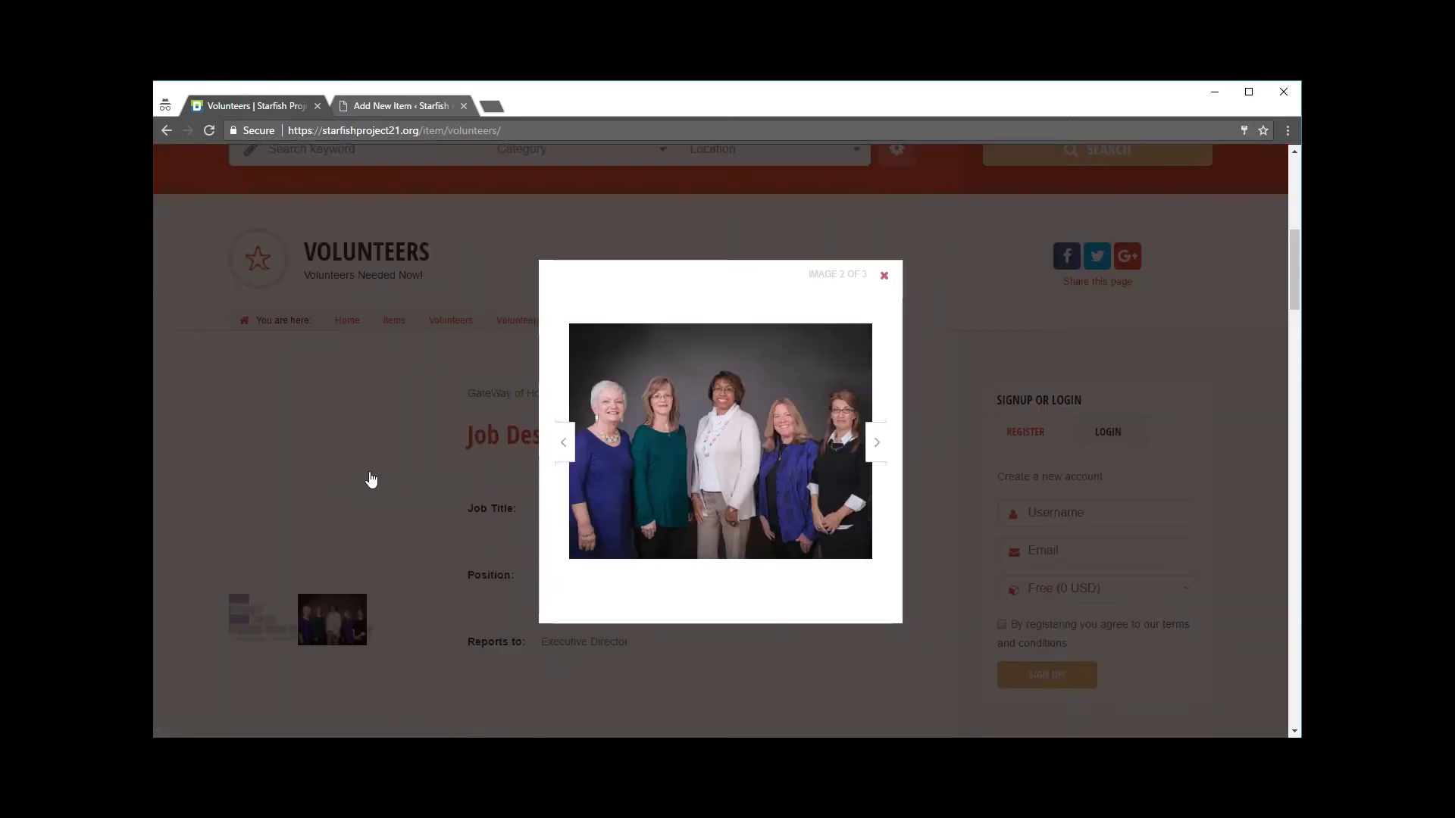
click(565, 443)
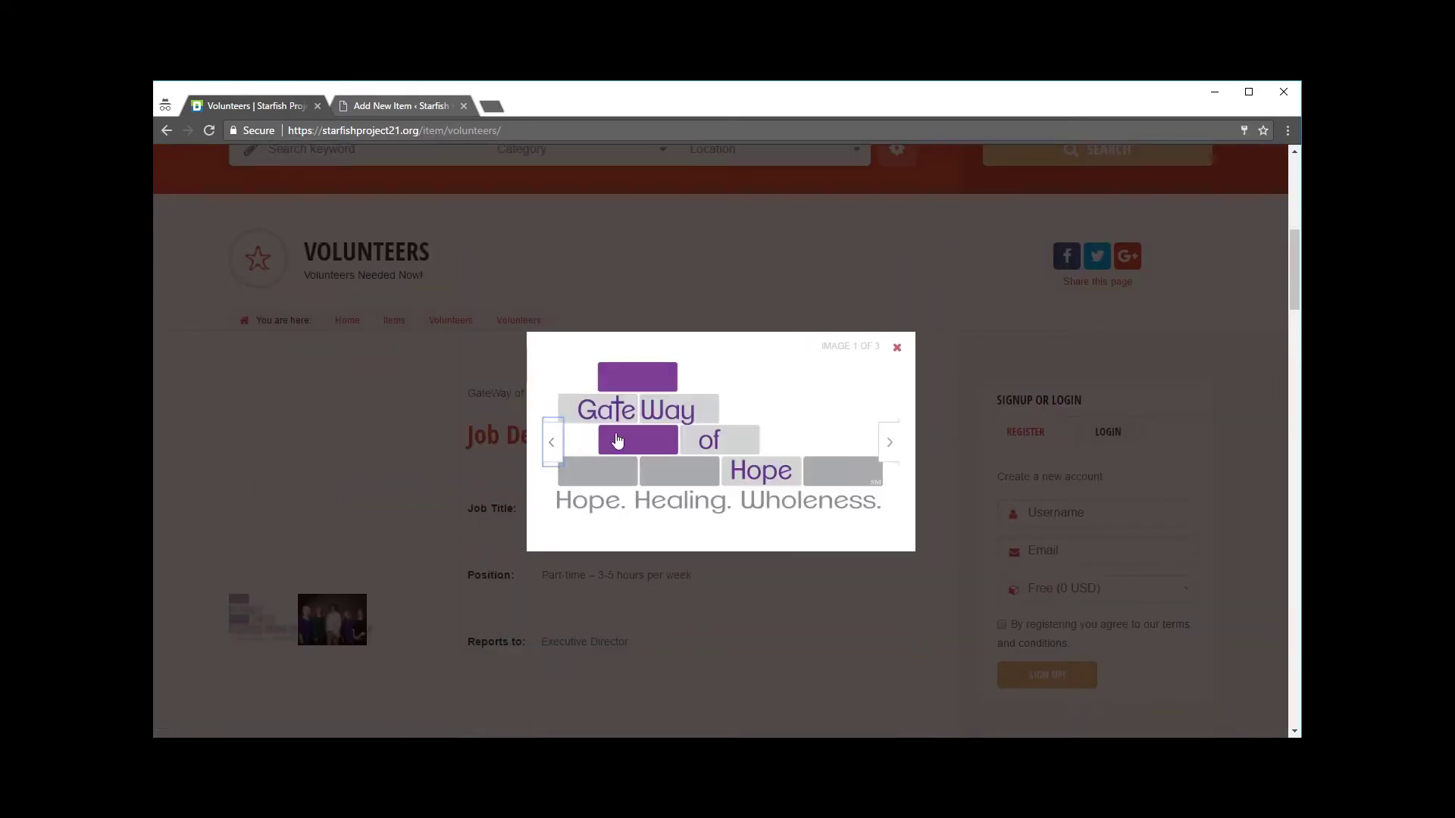
click(897, 348)
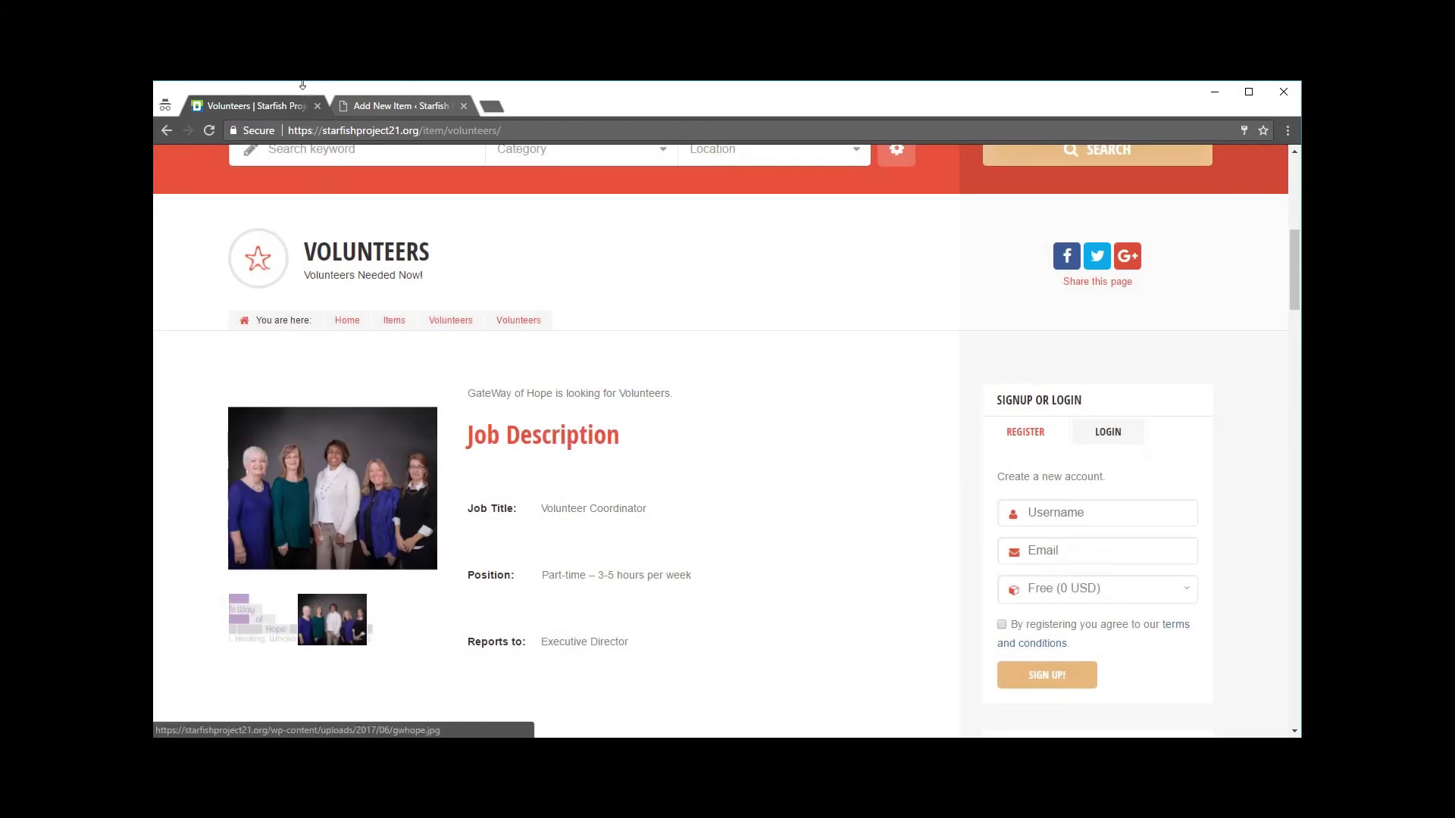
Return to the new listing and, with the gallery shown, add an item titled "Photo 1" using gallery1.jpg from the media library.
click(382, 107)
scroll(649, 416, down, 2)
click(523, 320)
click(501, 320)
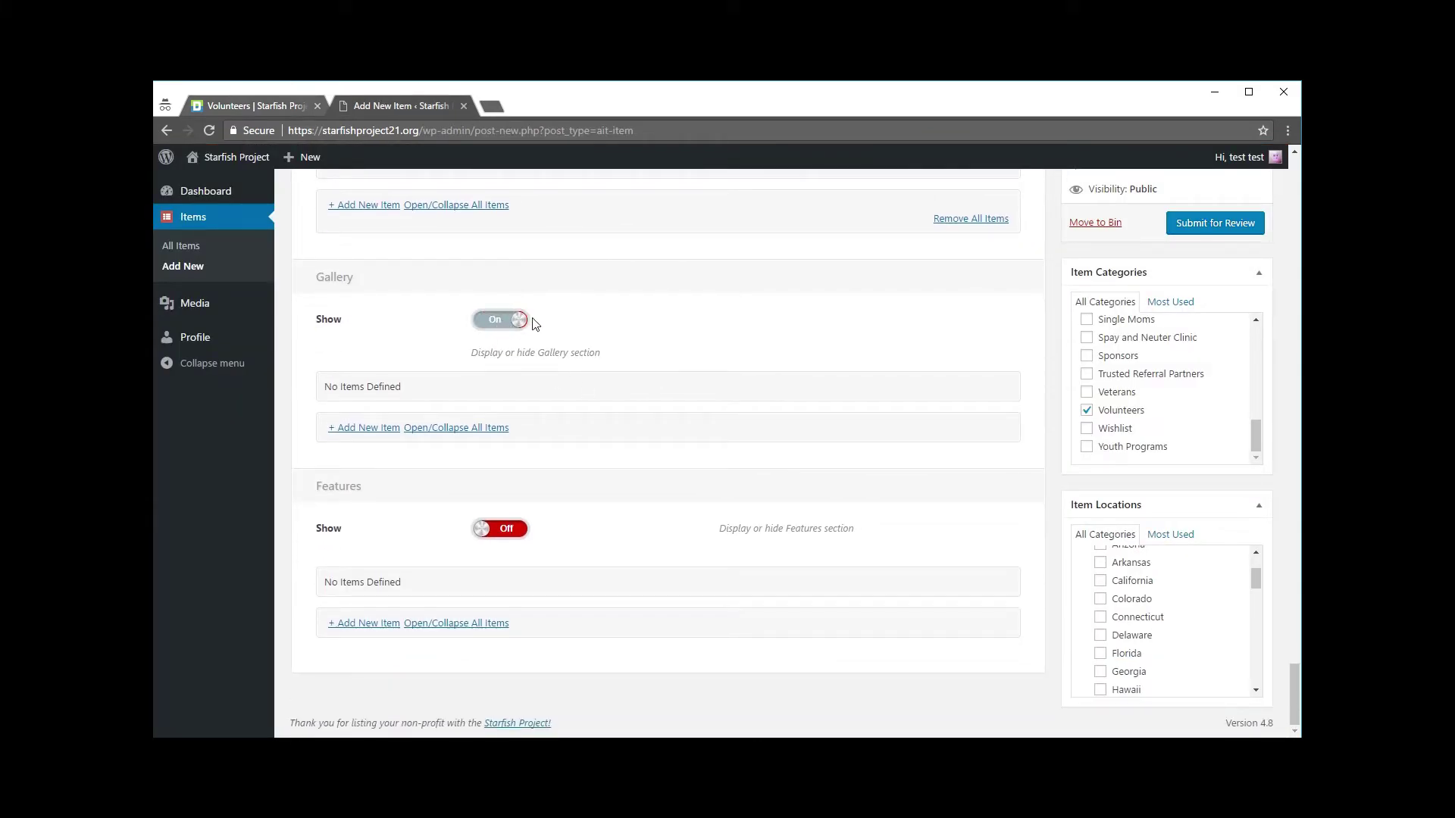
click(373, 428)
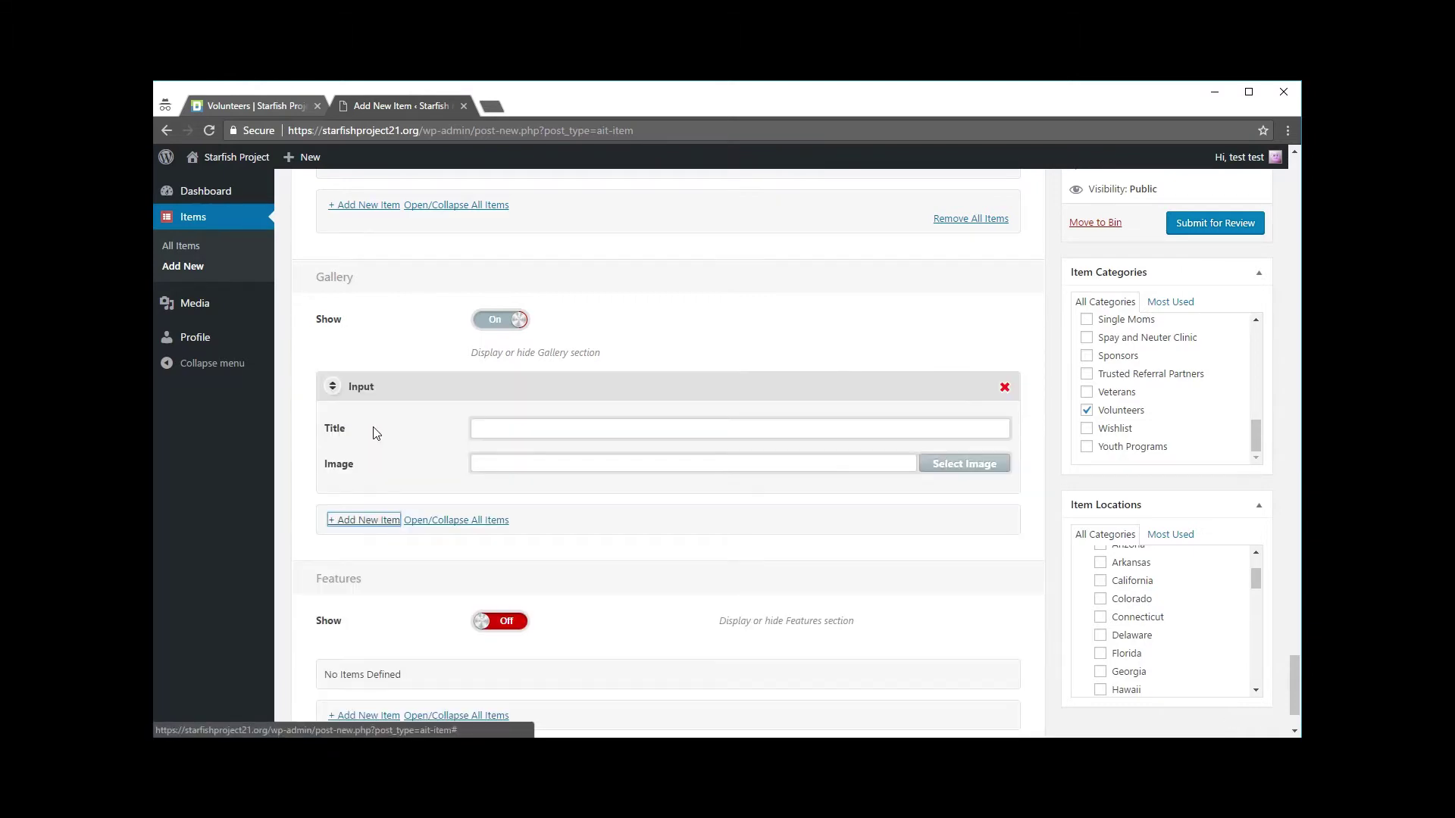
click(648, 431)
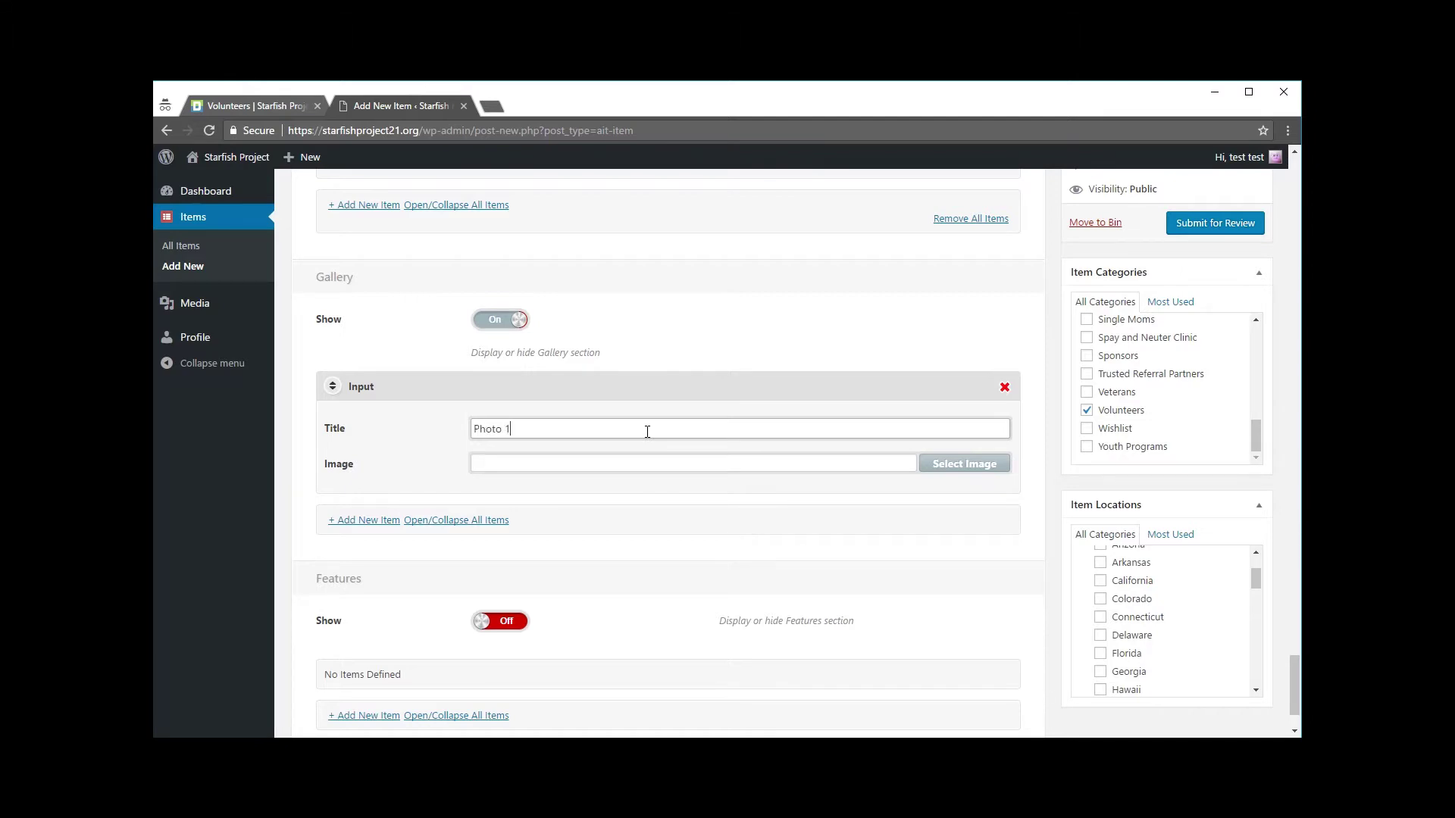
click(994, 463)
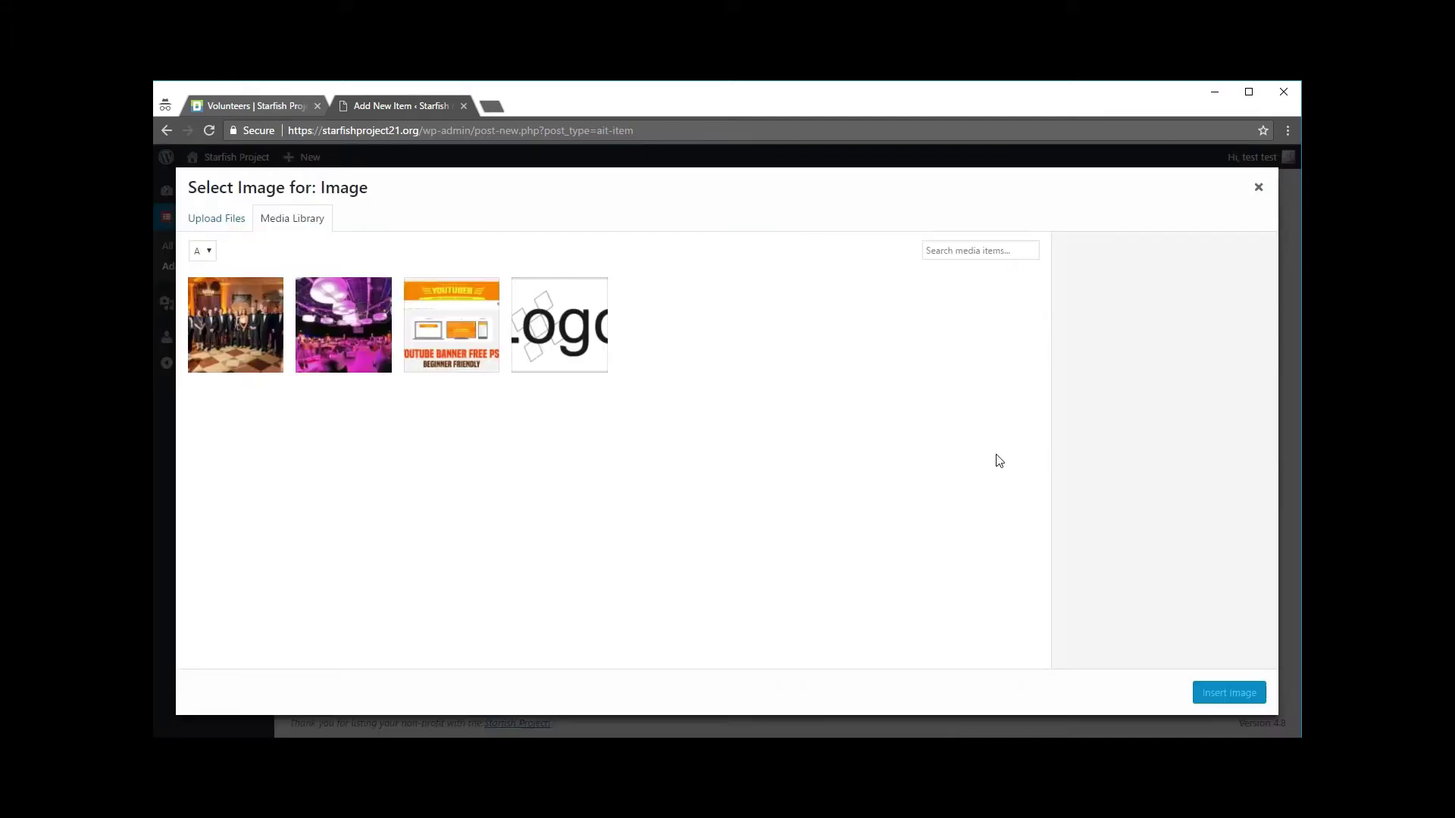
click(281, 324)
click(350, 326)
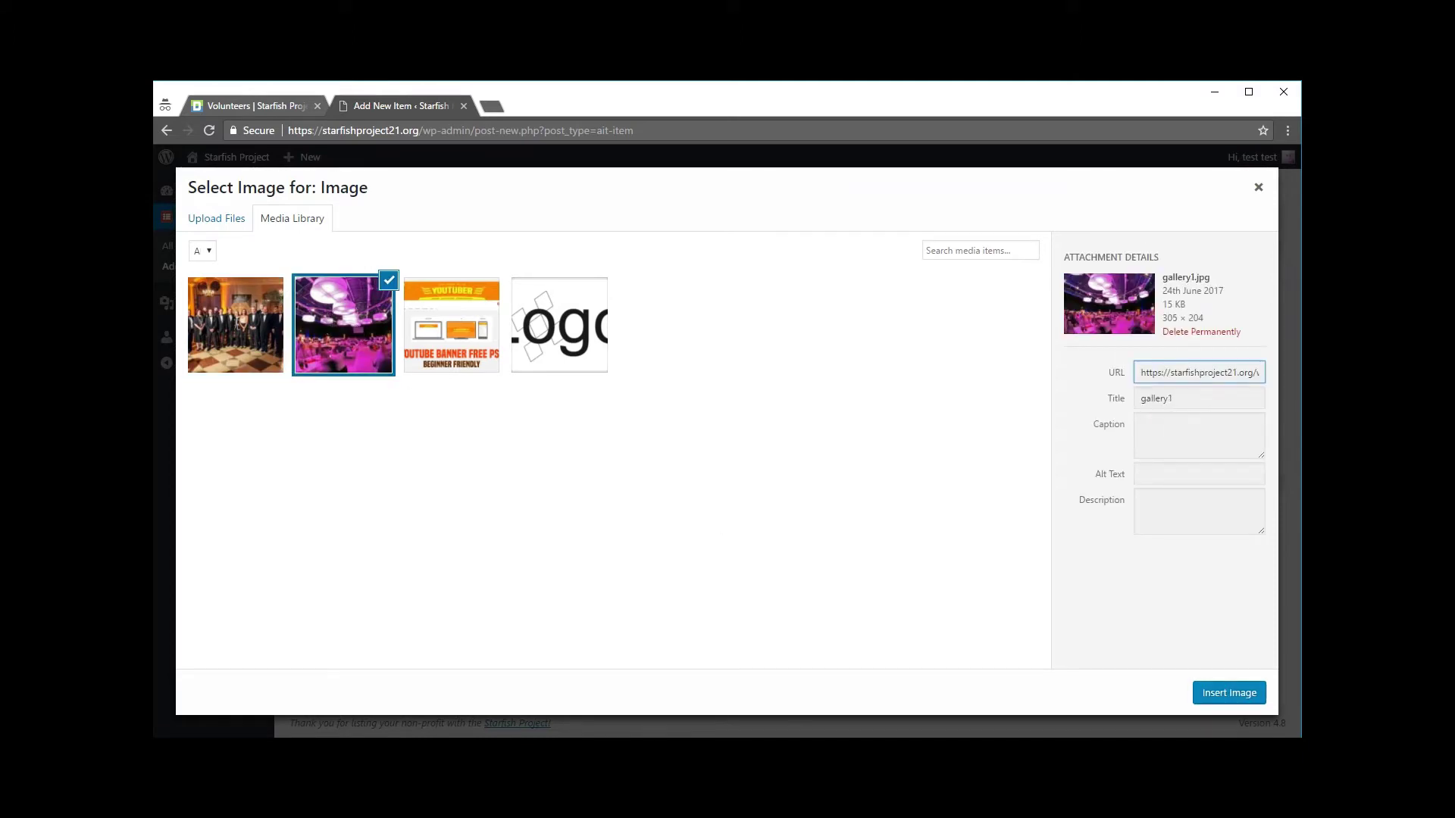
click(1228, 693)
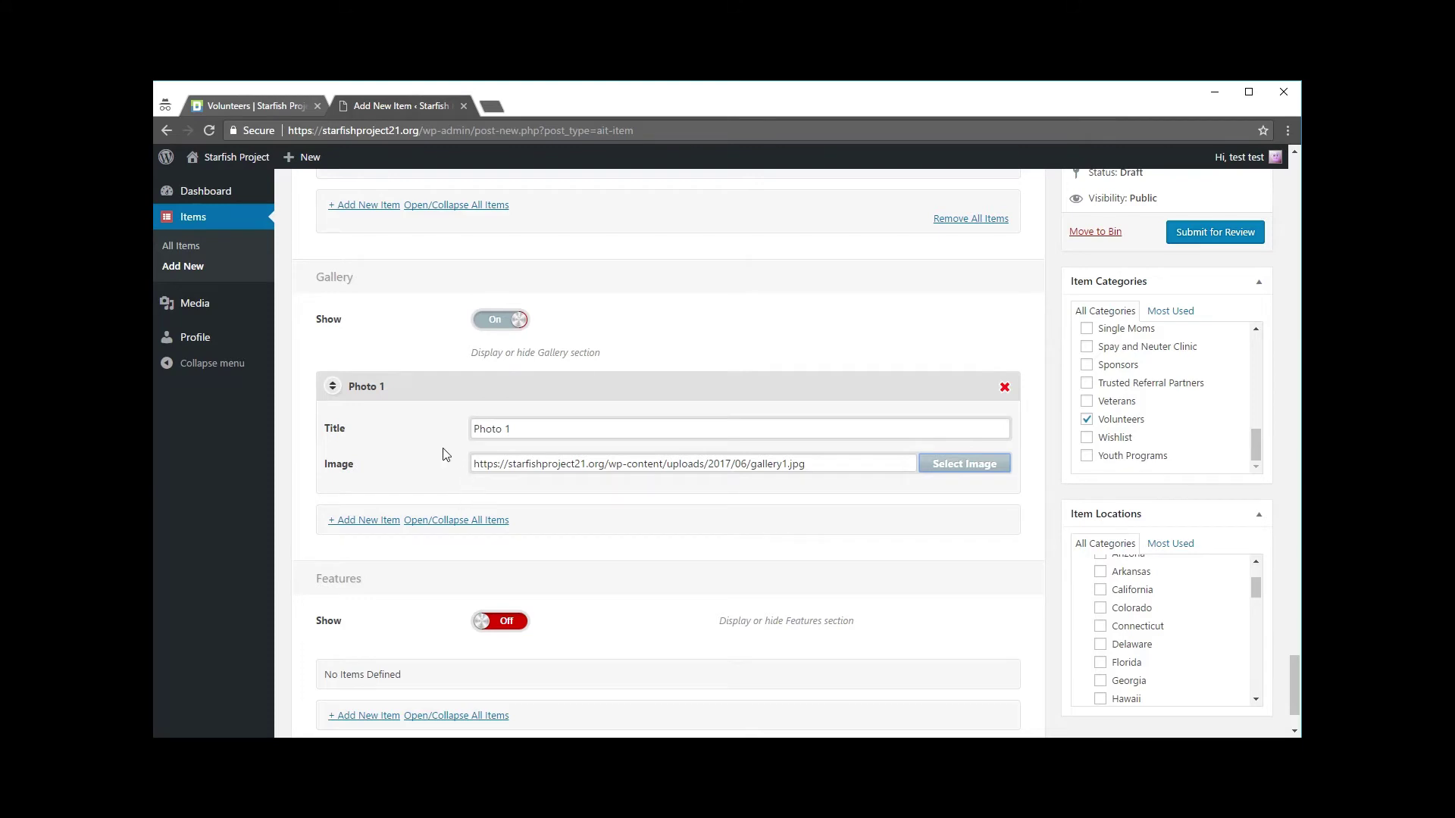
Add a second gallery item titled "Photo 2" using the group photo gallery2.jpg from the media library.
click(368, 522)
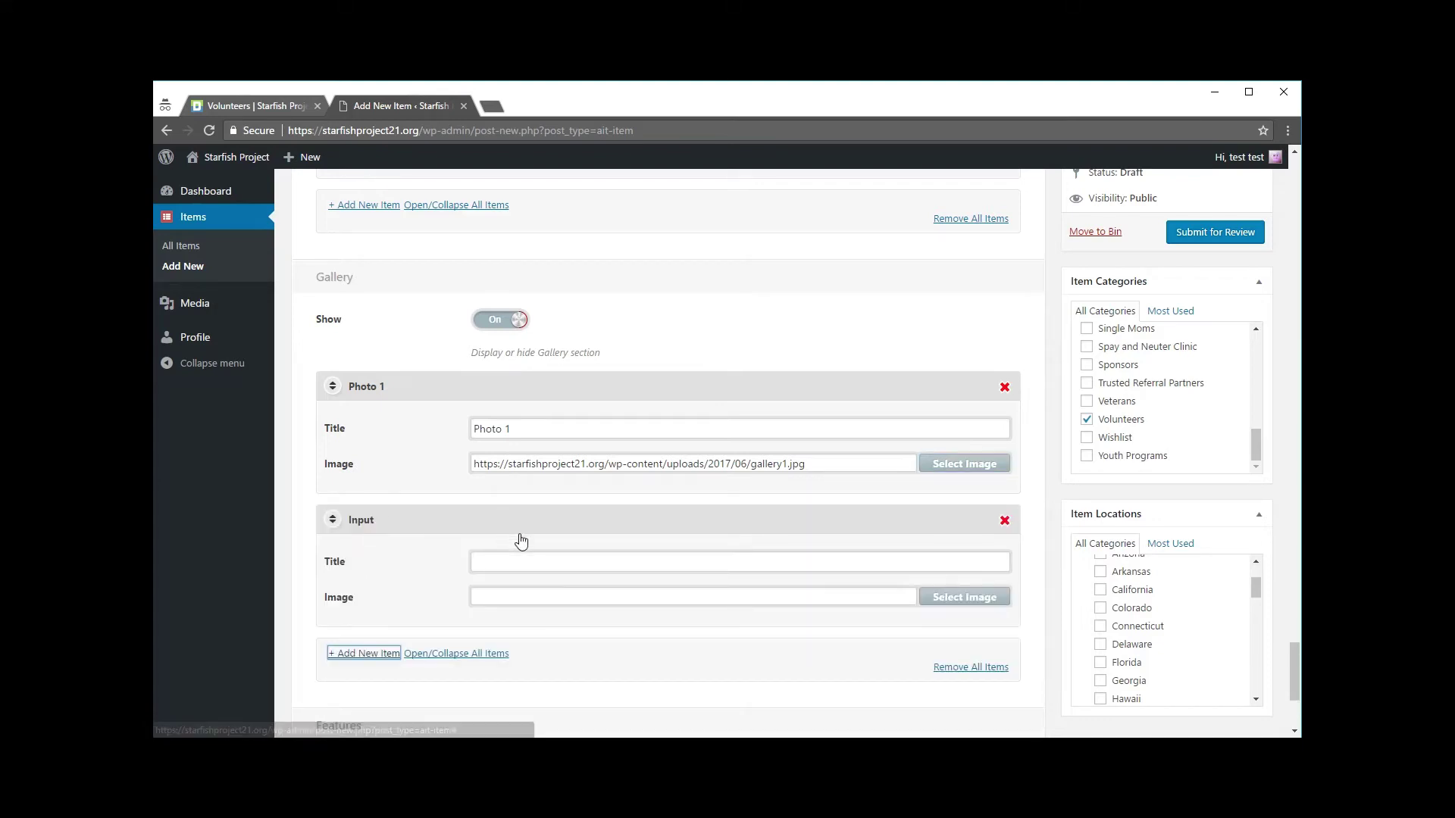
click(538, 565)
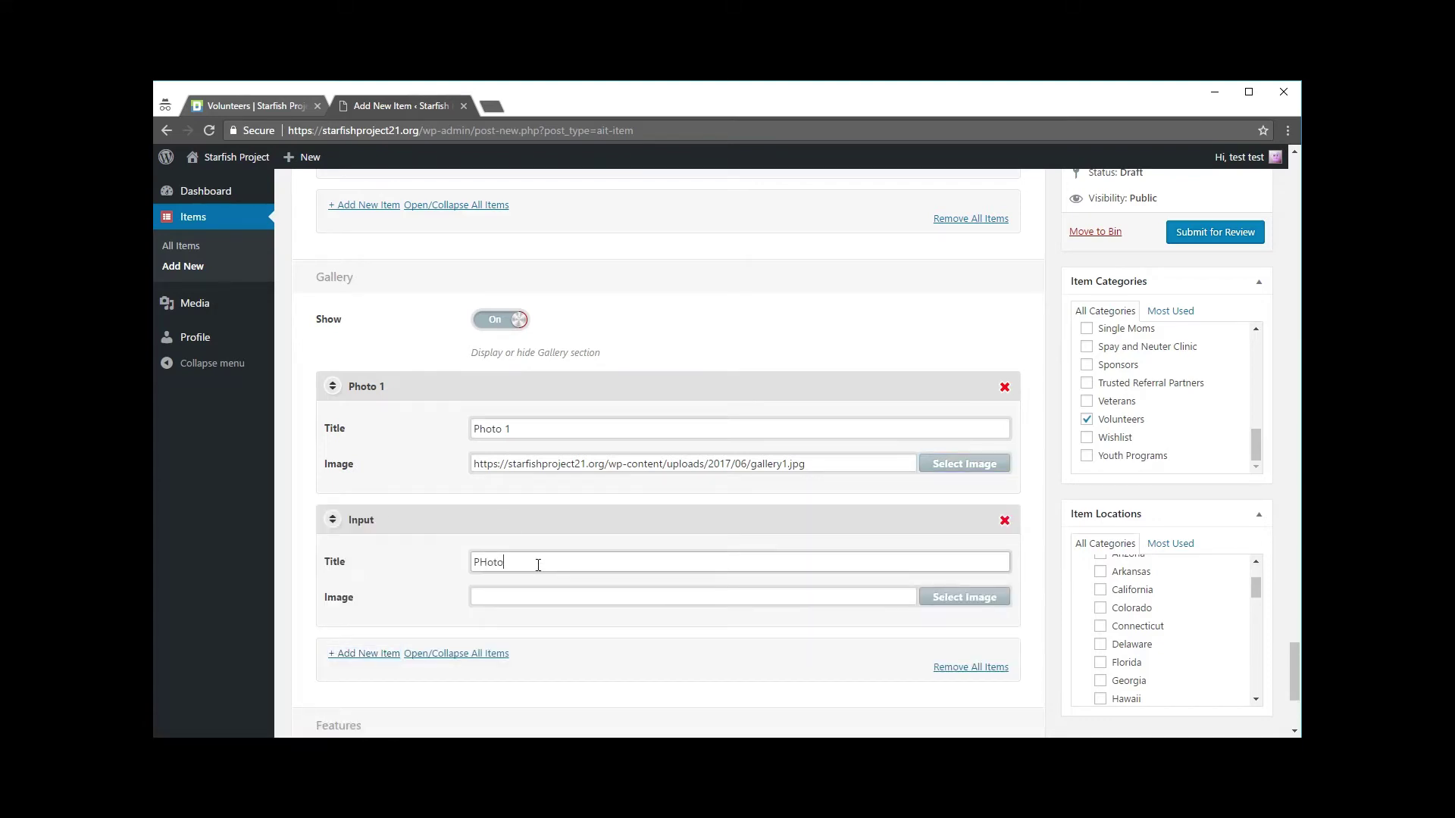
text(Photo 2)
click(551, 589)
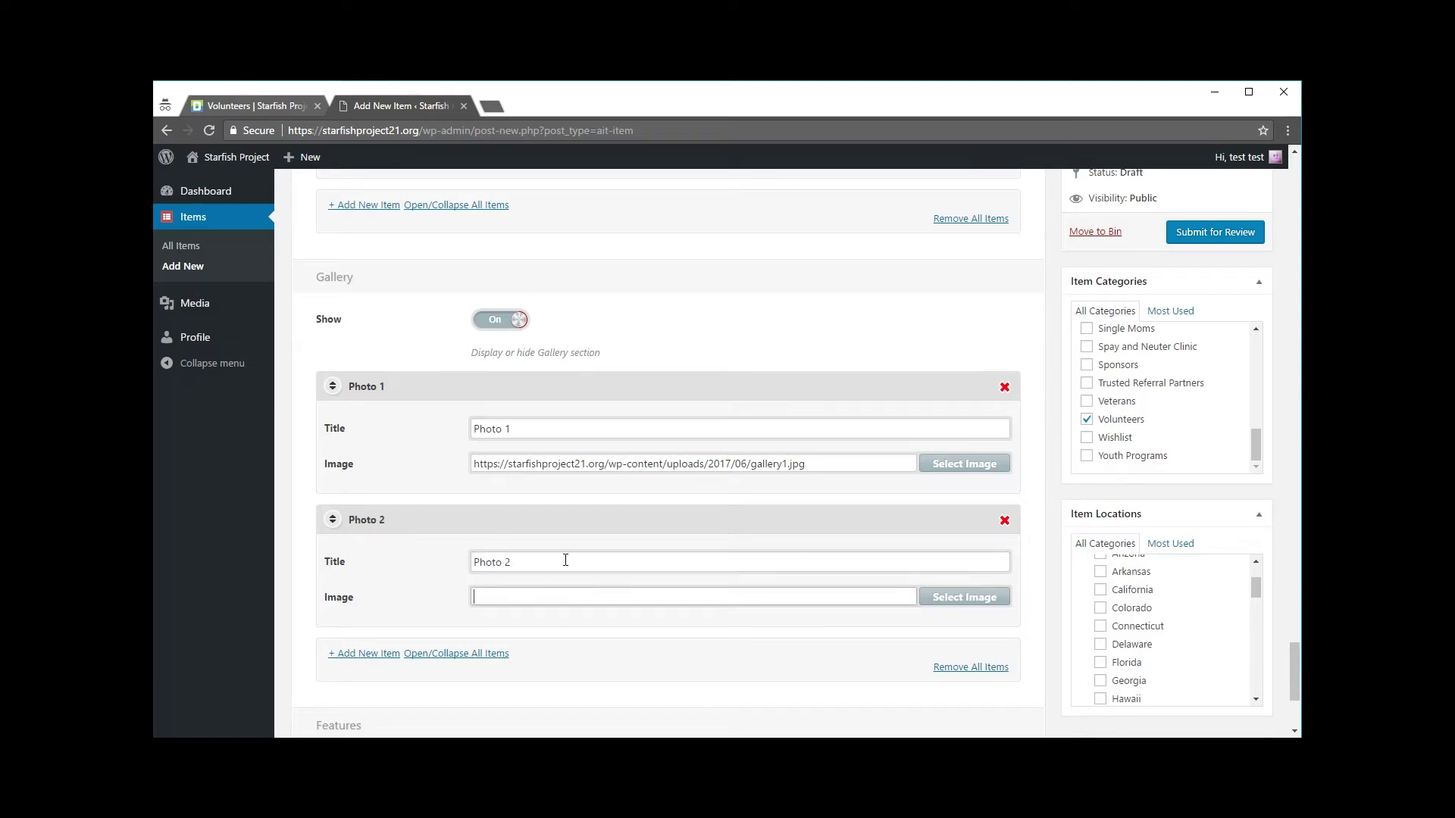
click(978, 597)
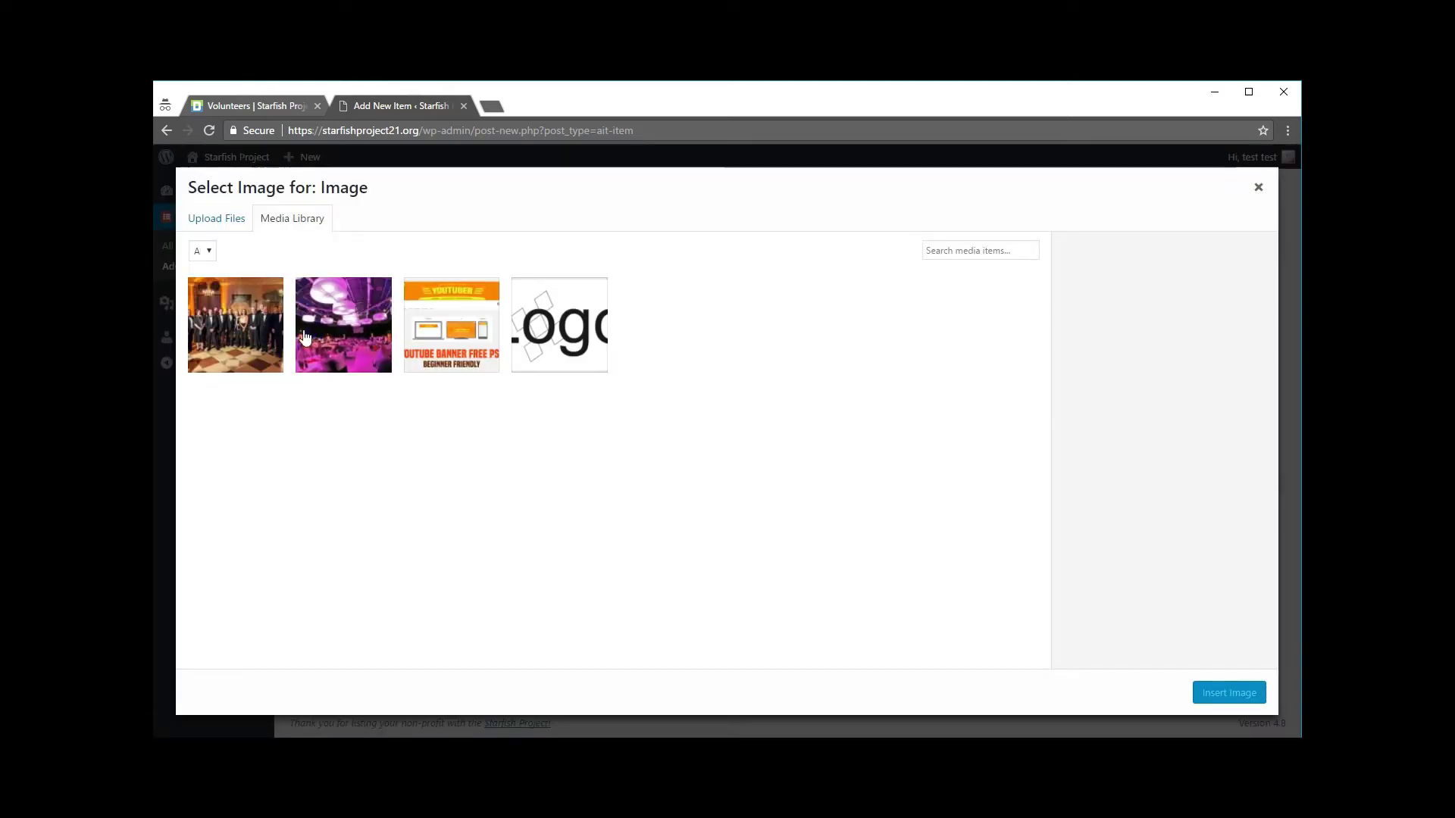
click(381, 350)
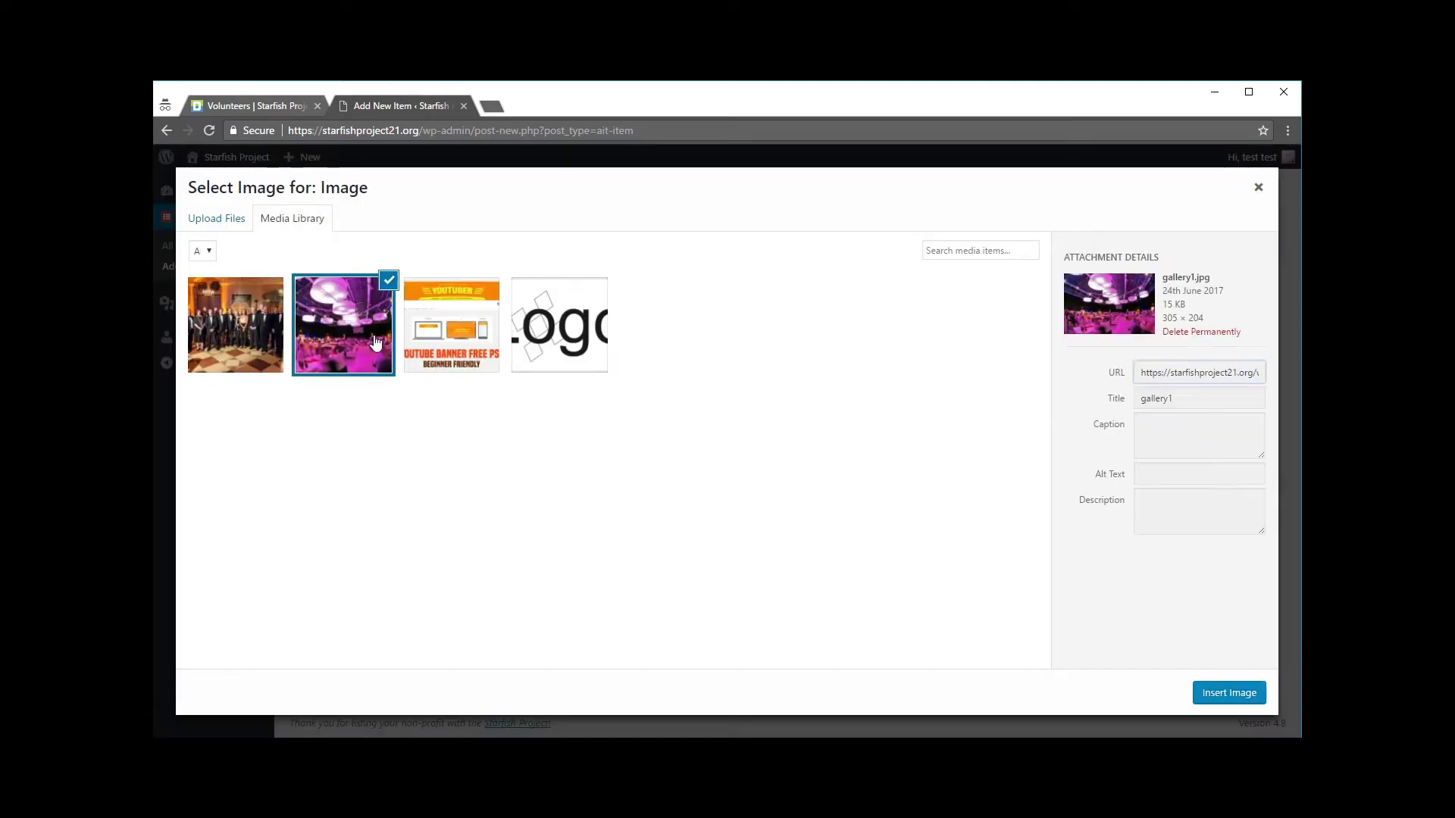
click(250, 327)
click(1226, 693)
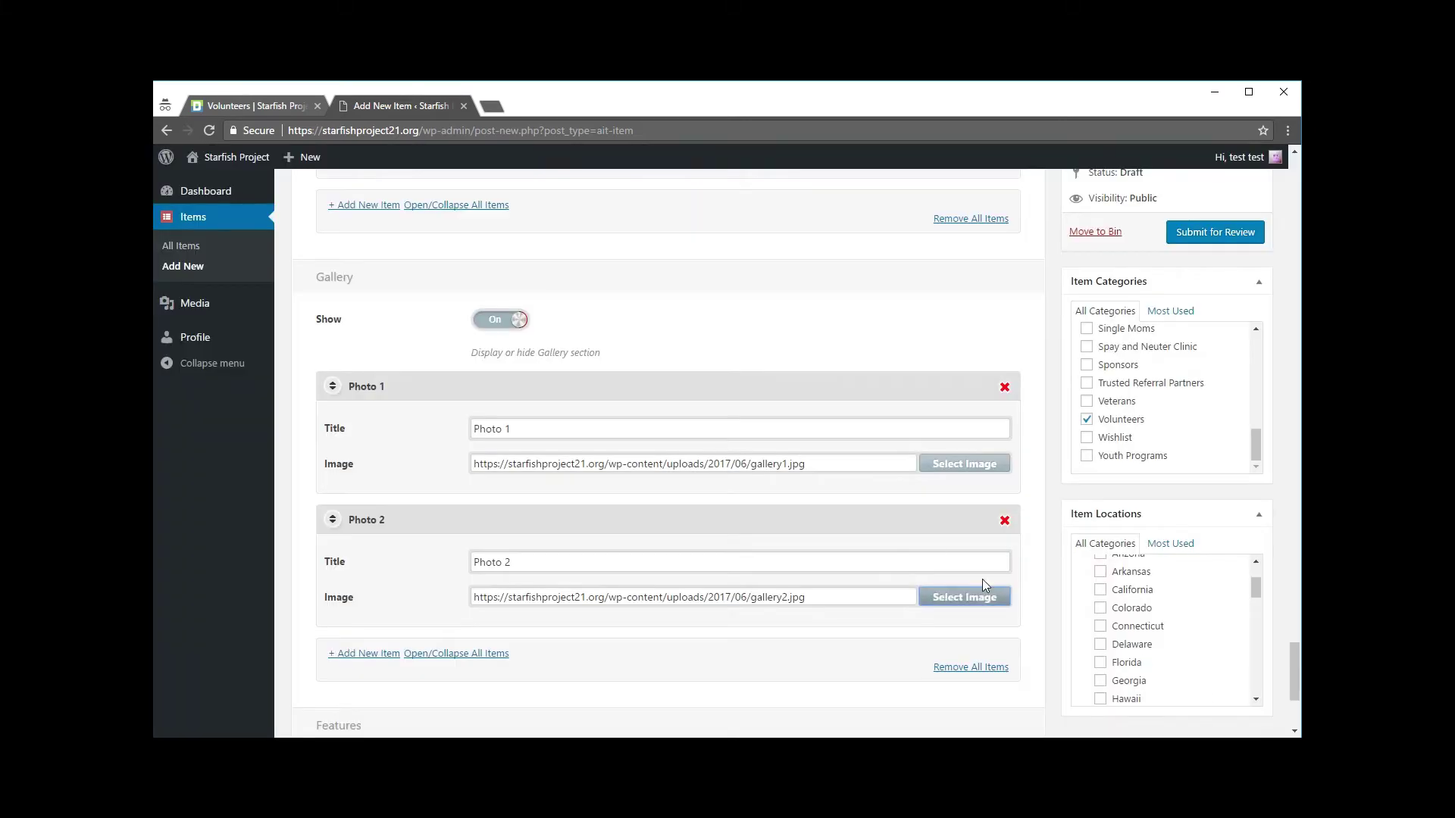
Check how the features and services section is displayed in the existing Volunteers listing.
scroll(538, 354, down, 1)
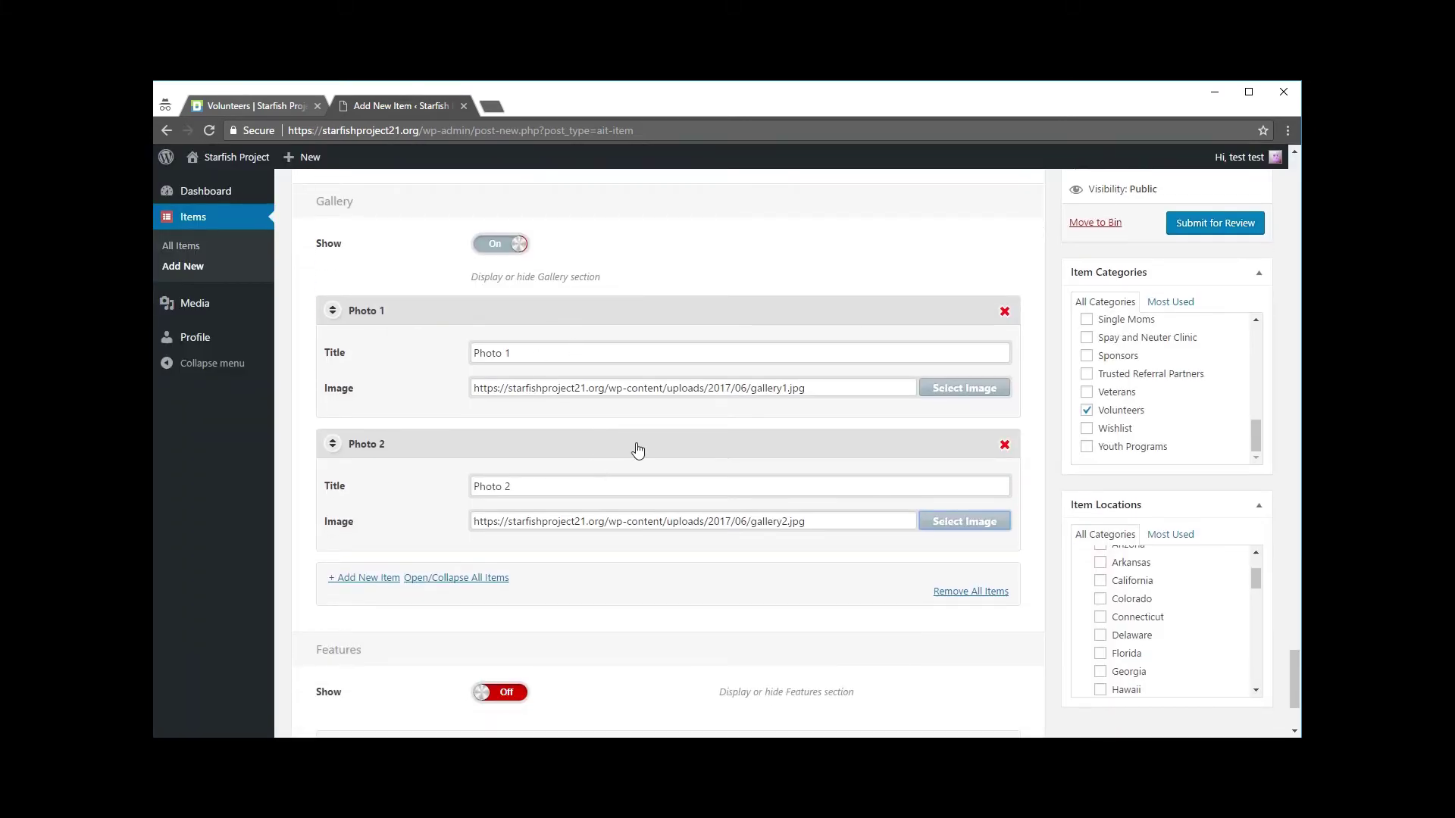
scroll(641, 449, down, 2)
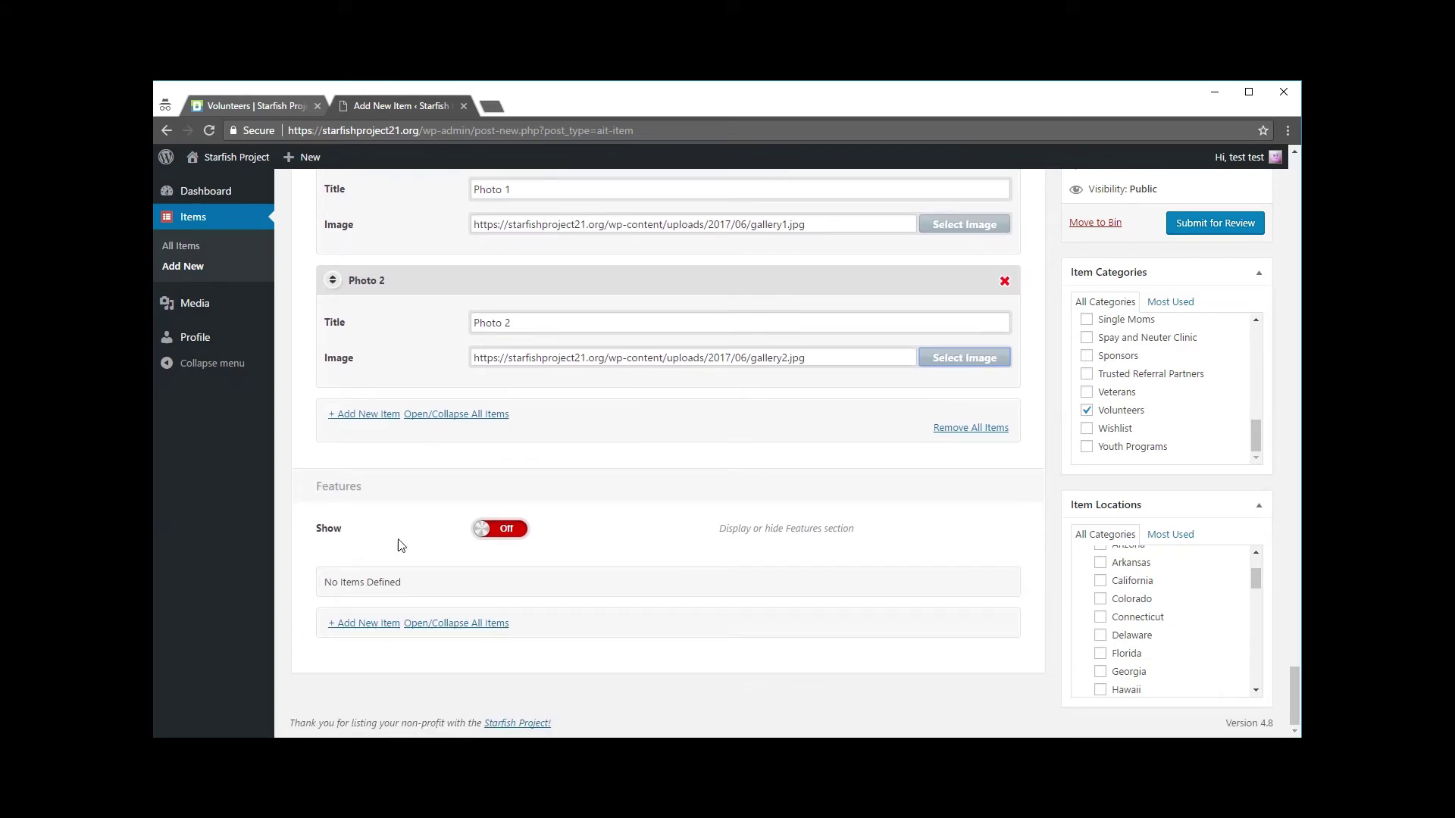
click(271, 104)
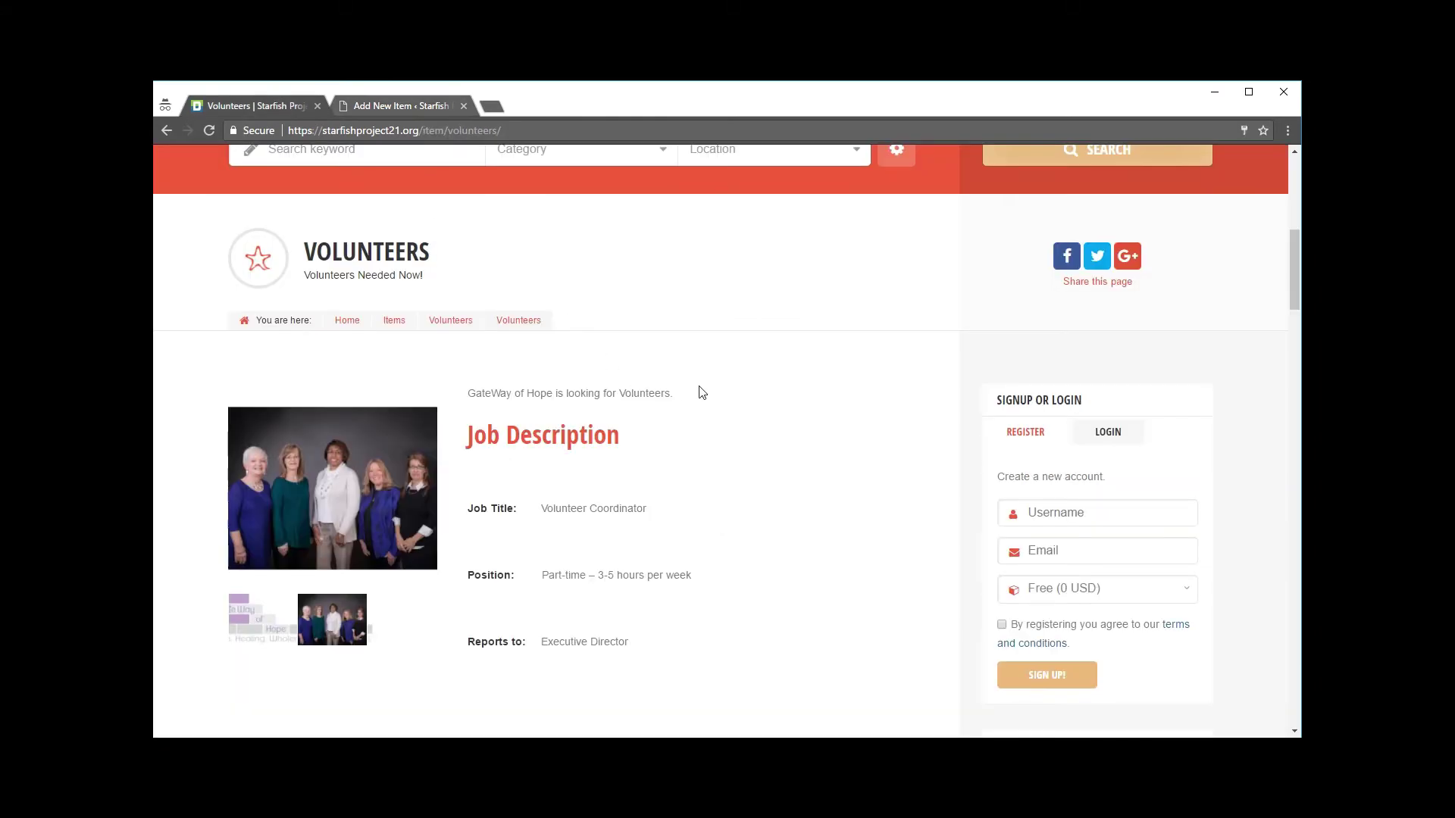
scroll(701, 416, down, 15)
mouse_move(547, 462)
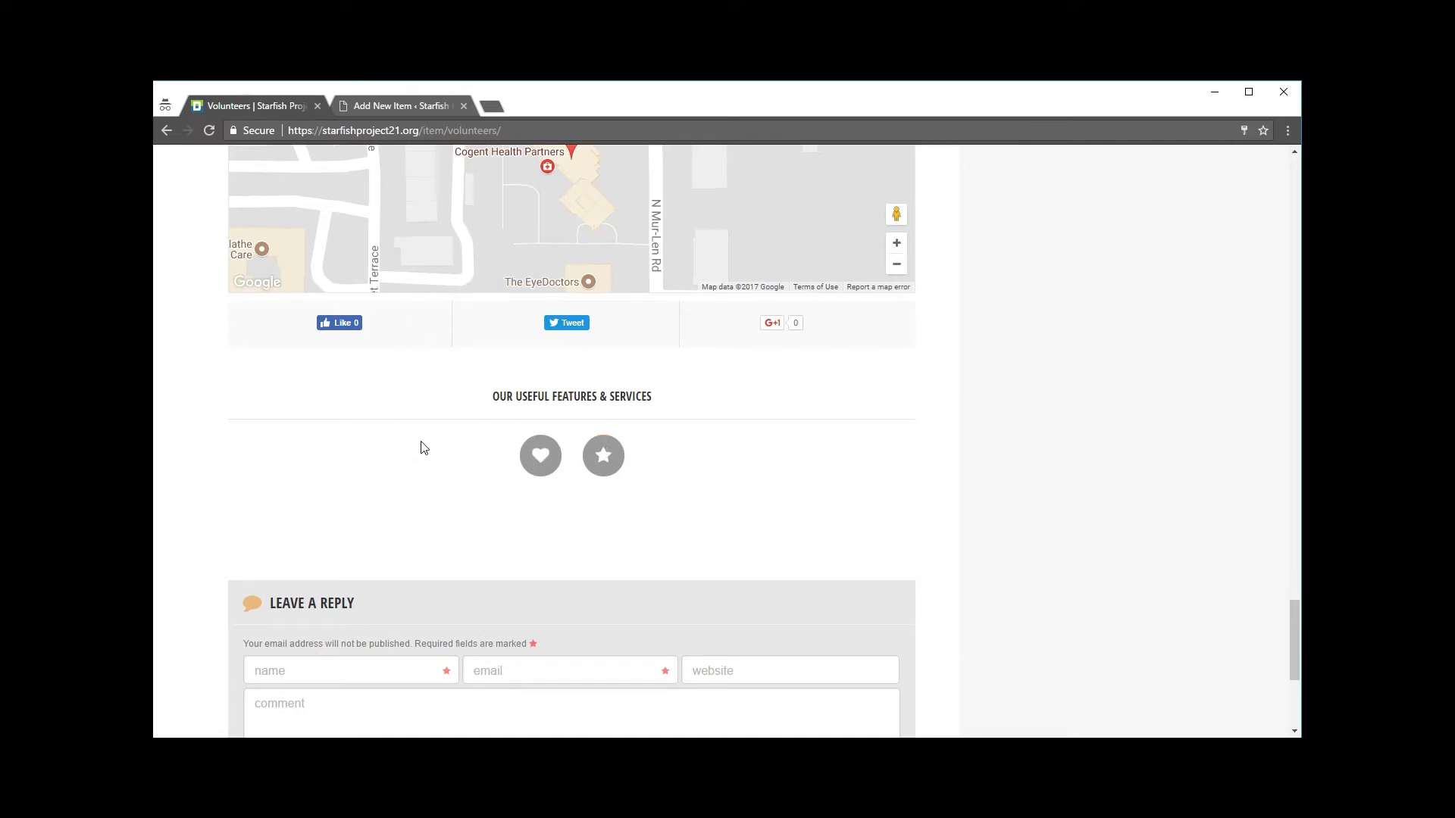
Turn on display of the new listing's Features section and add a feature item with the camera icon.
click(406, 105)
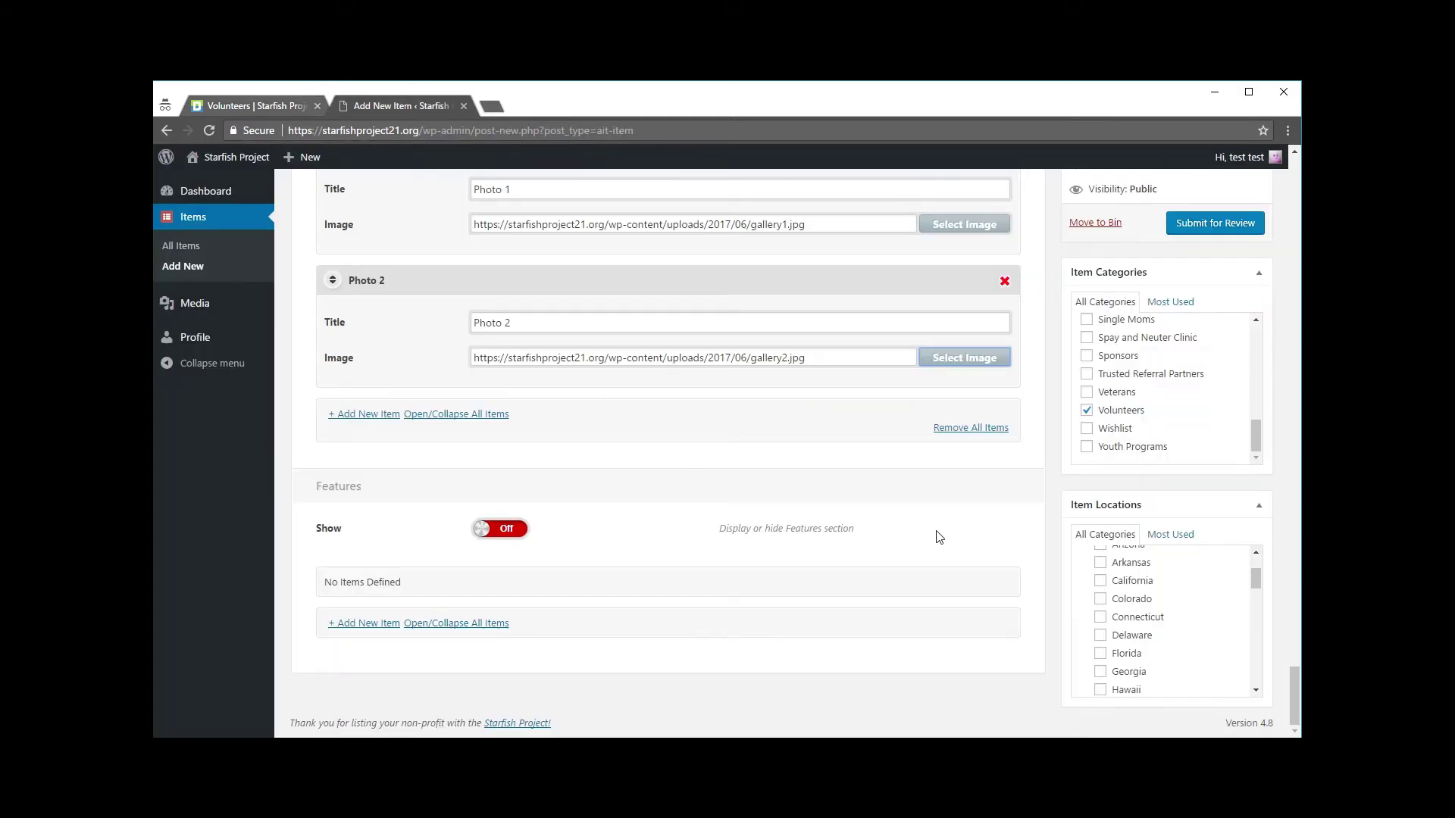
click(489, 529)
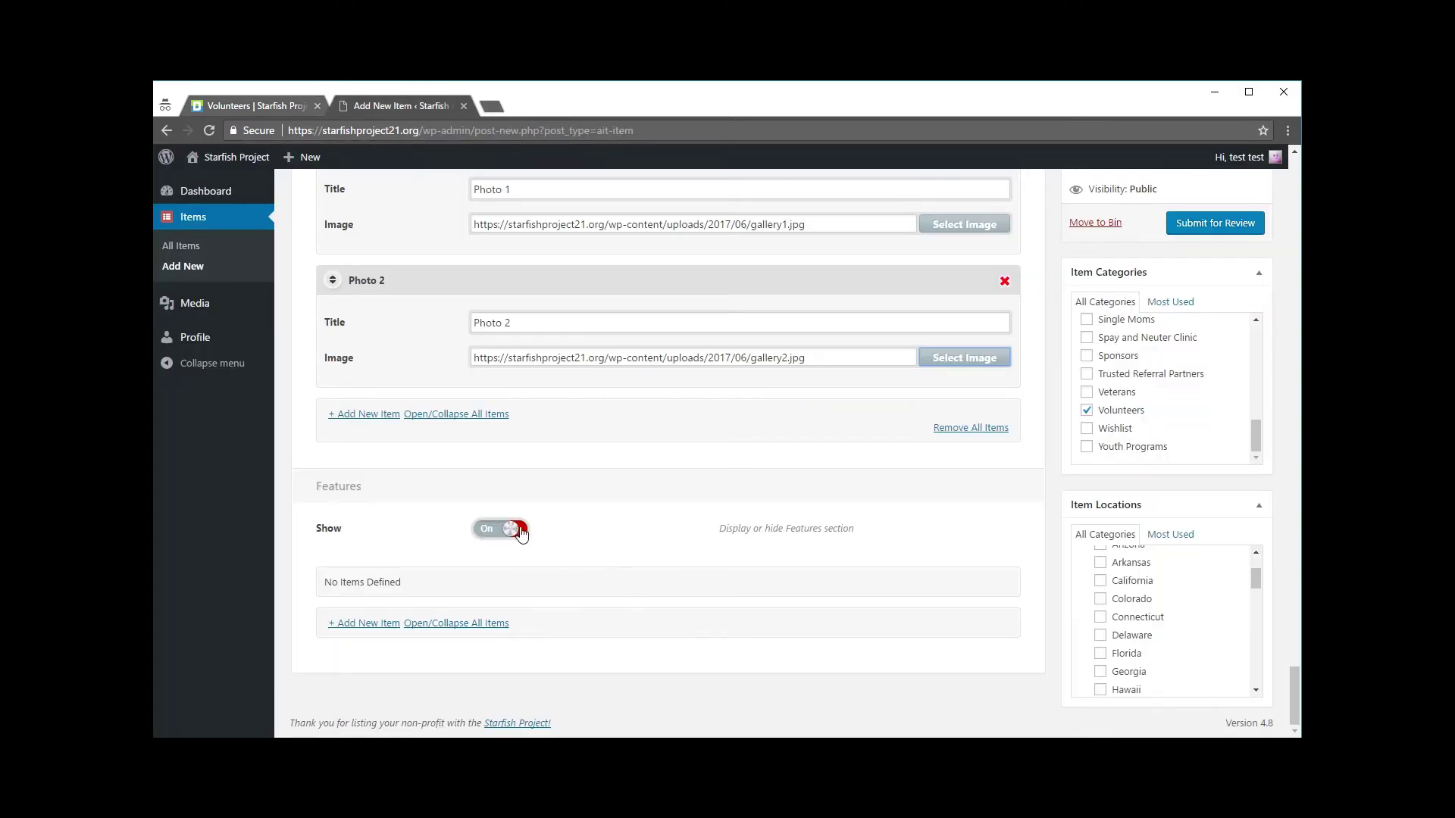
click(377, 622)
scroll(410, 606, down, 1)
scroll(423, 587, down, 2)
click(566, 452)
scroll(591, 582, down, 2)
scroll(590, 582, down, 3)
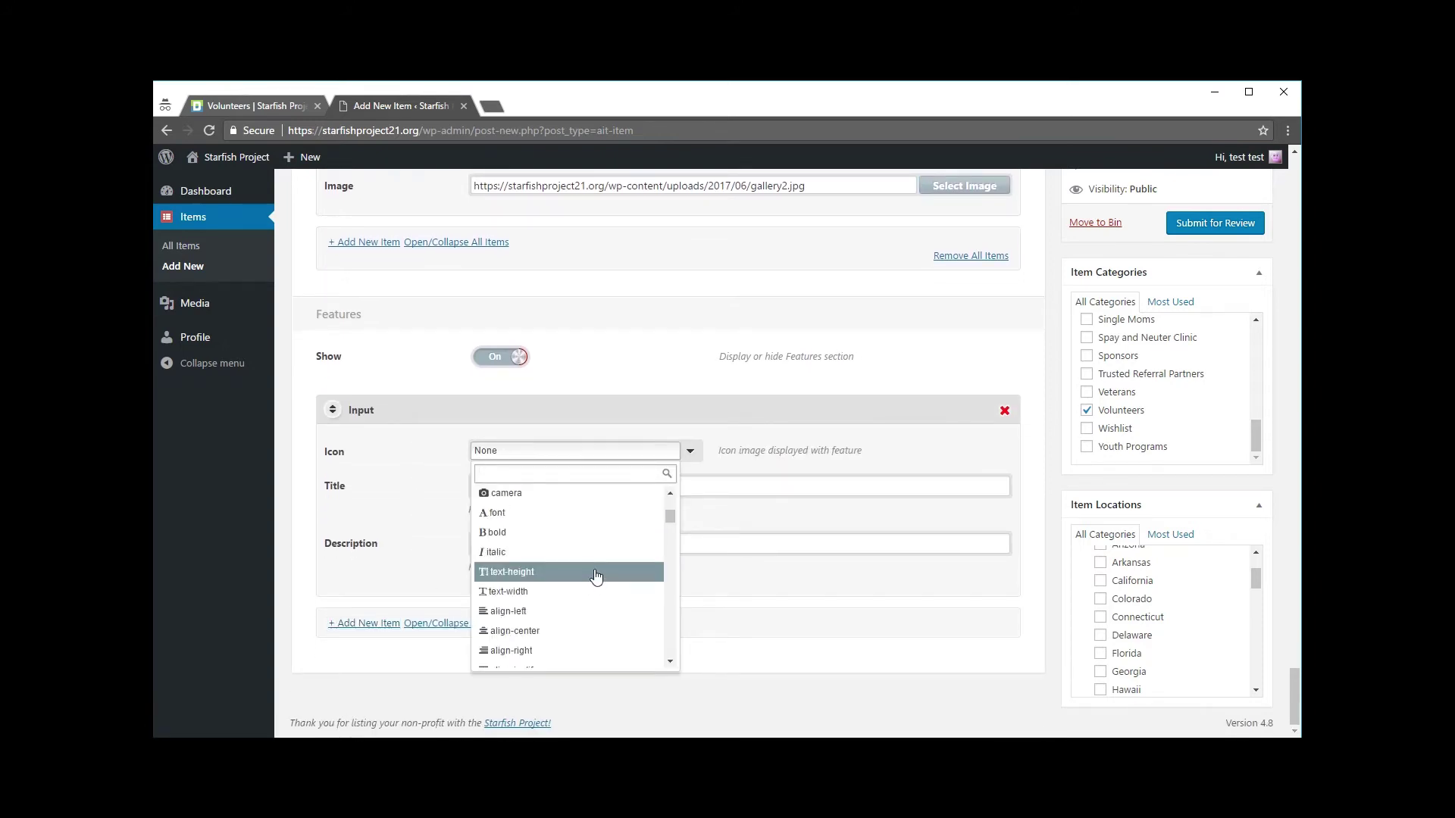
click(566, 498)
Give the camera feature the title "Photographer" and the description "Photographer volunteer needed now!", and review both texts.
click(589, 496)
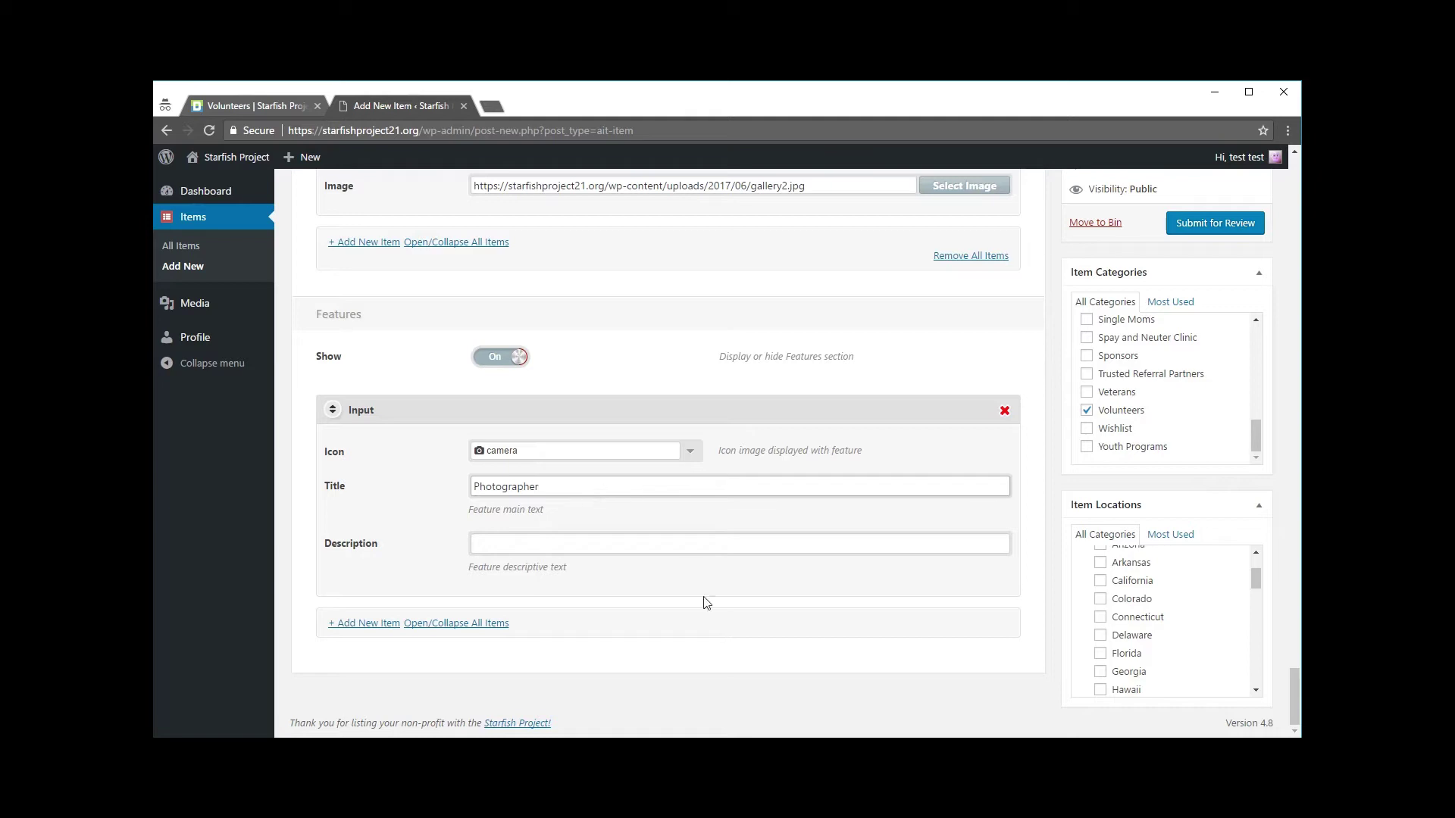
click(639, 545)
text(P)
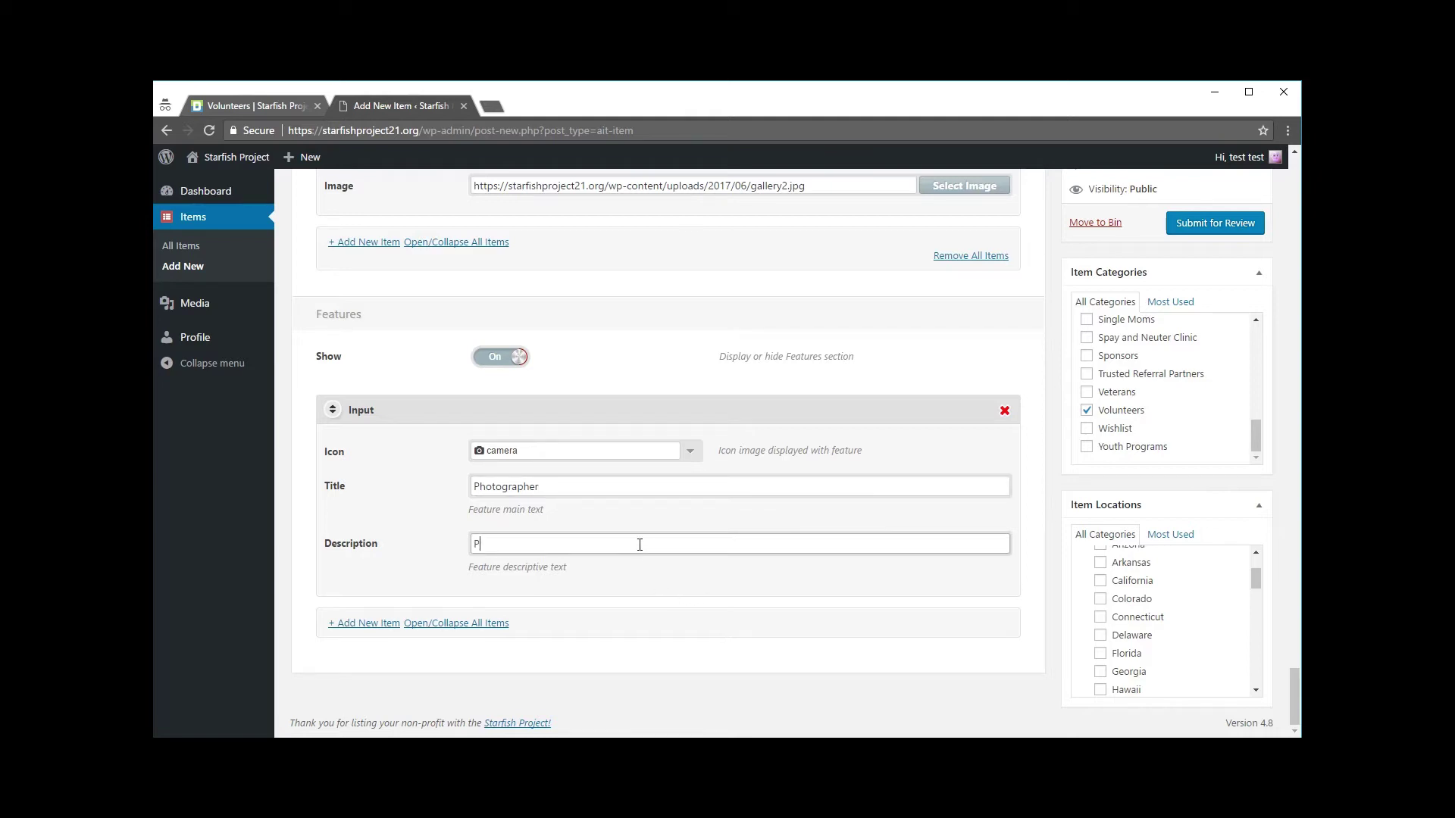
text(hotographer volunteer needed now!)
click(849, 595)
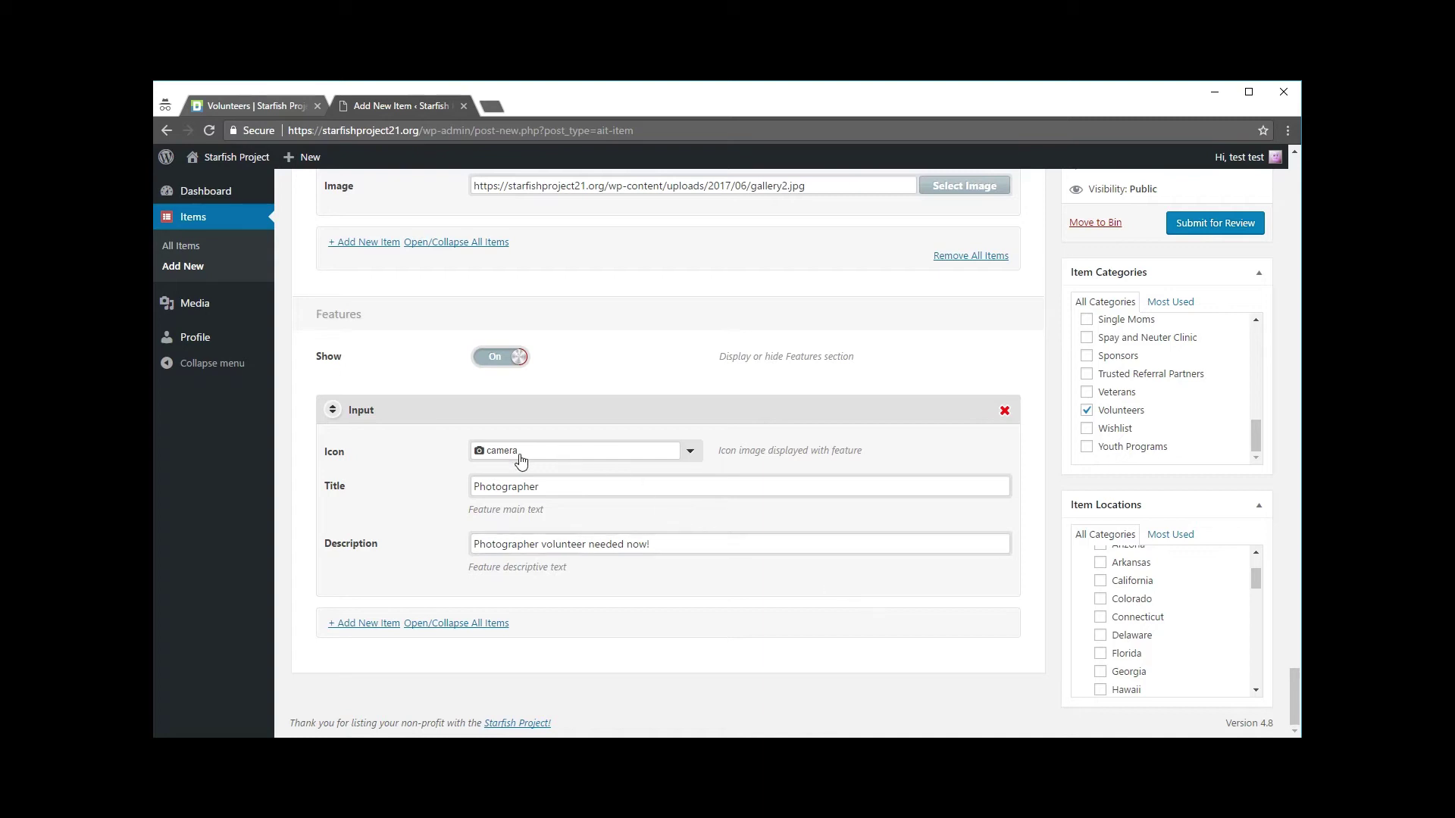
drag(552, 486, 466, 486)
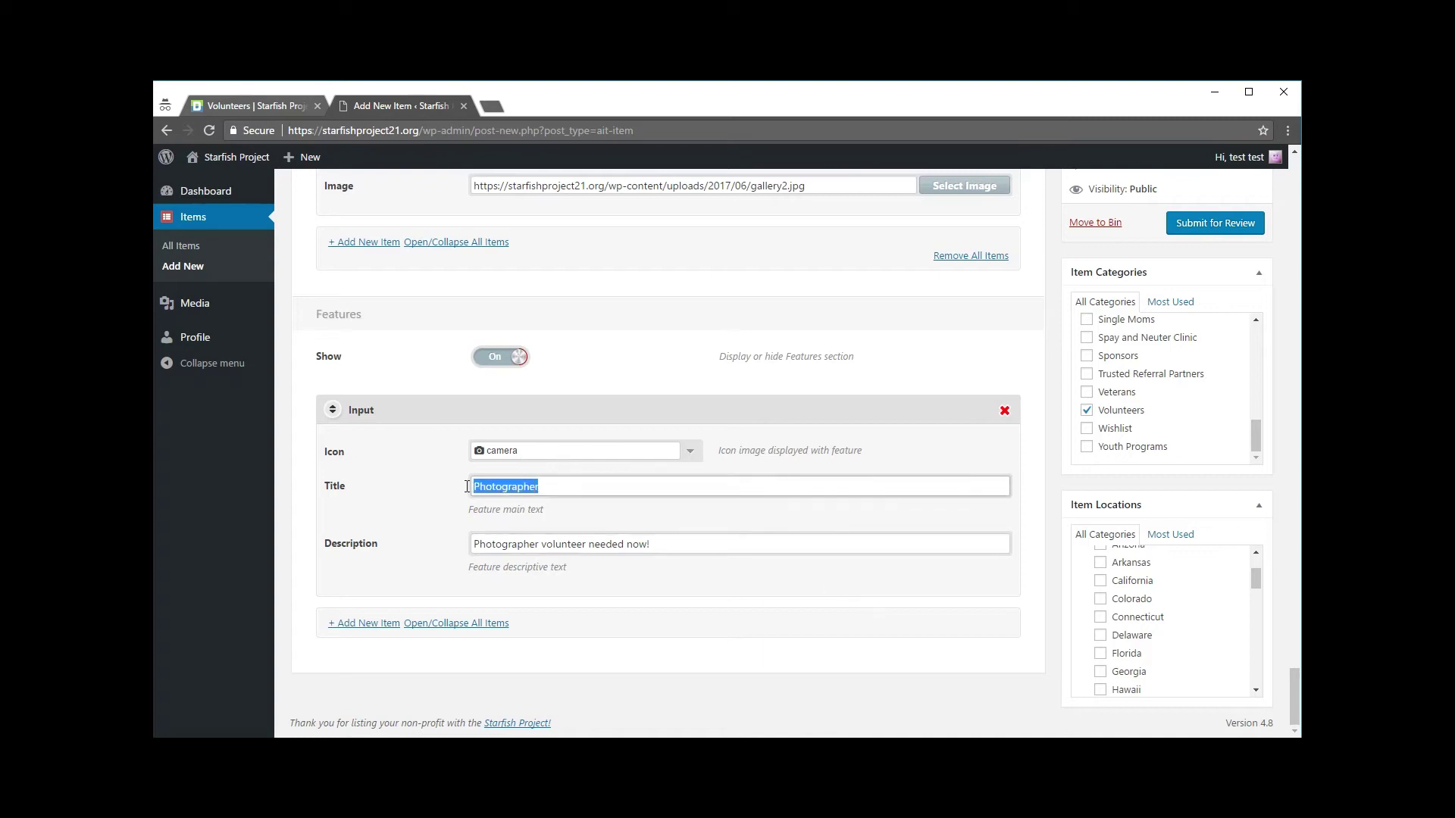
click(596, 514)
drag(692, 546, 473, 546)
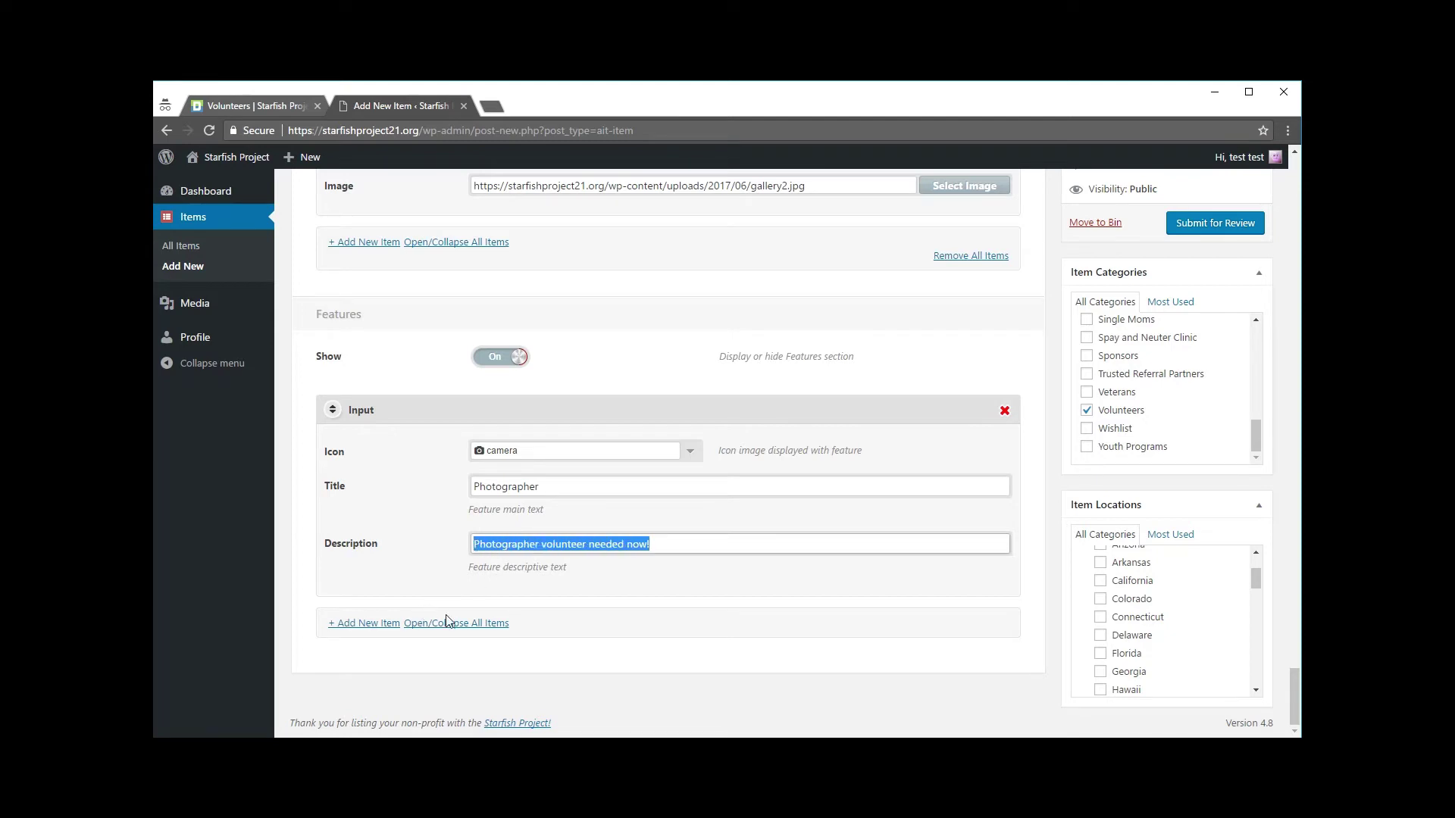
Add a second item to the listing's Features section and give it the Video Camera icon.
click(383, 624)
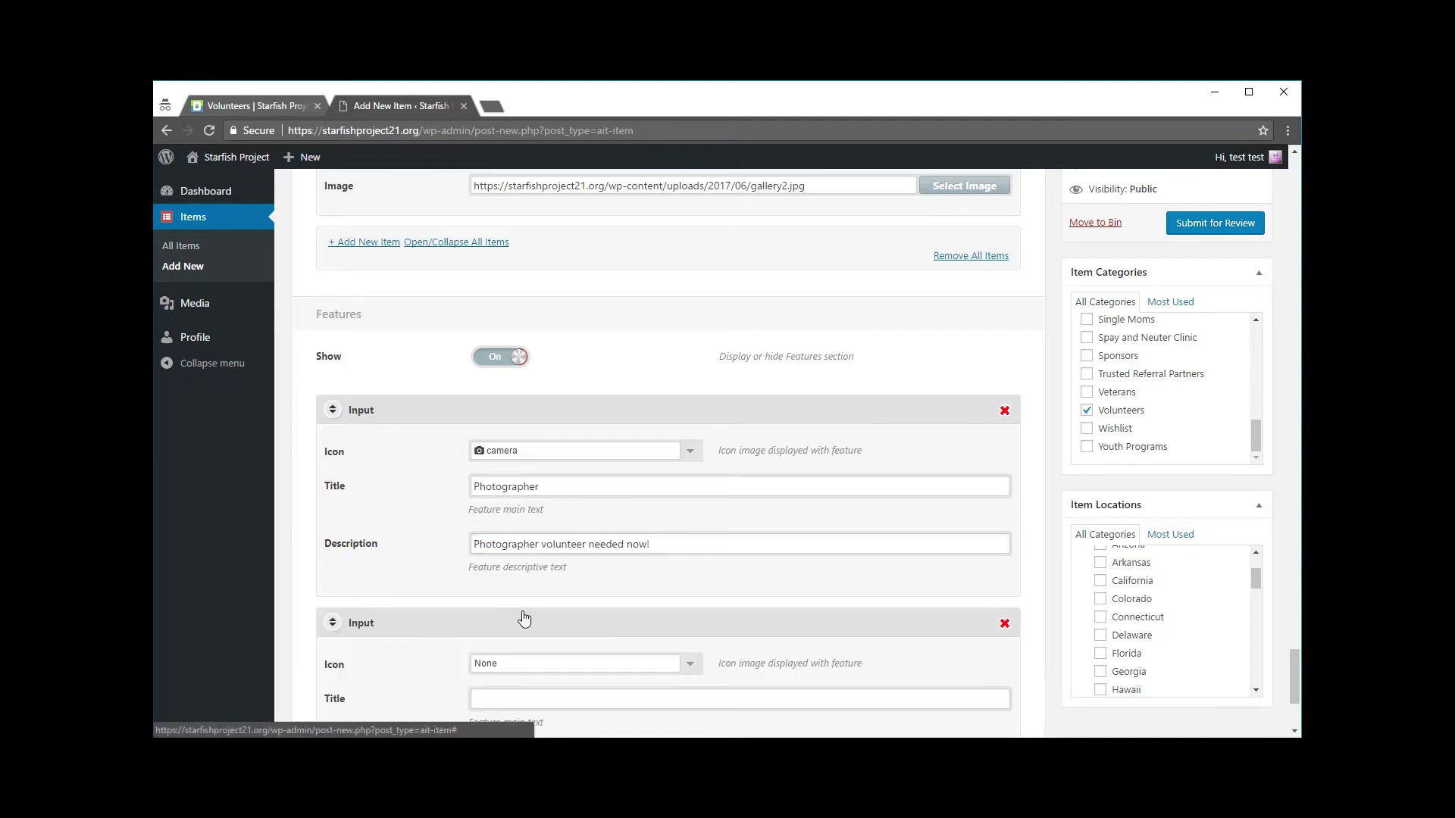
scroll(756, 540, down, 2)
click(690, 512)
scroll(788, 579, down, 1)
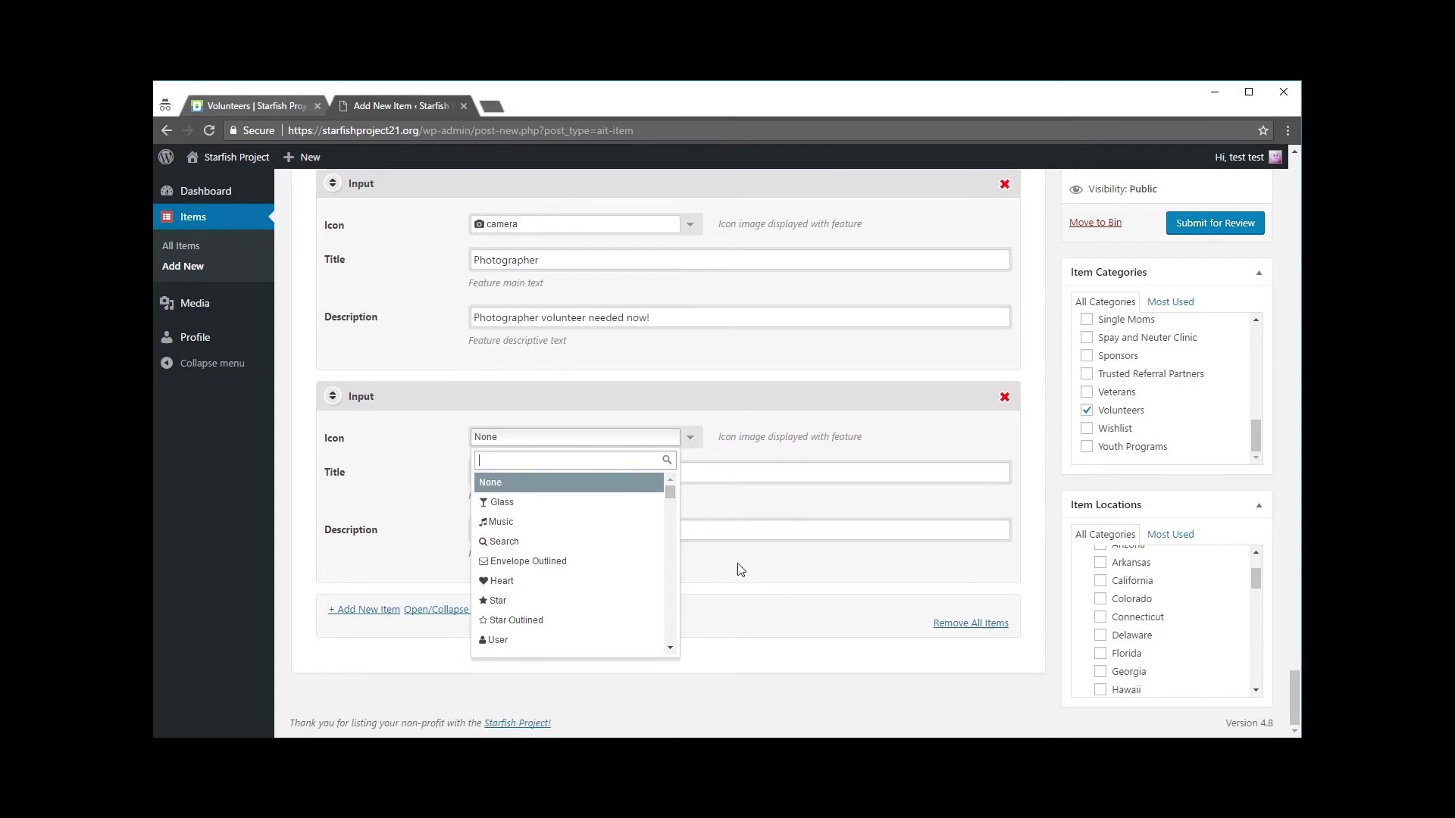
scroll(614, 558, down, 7)
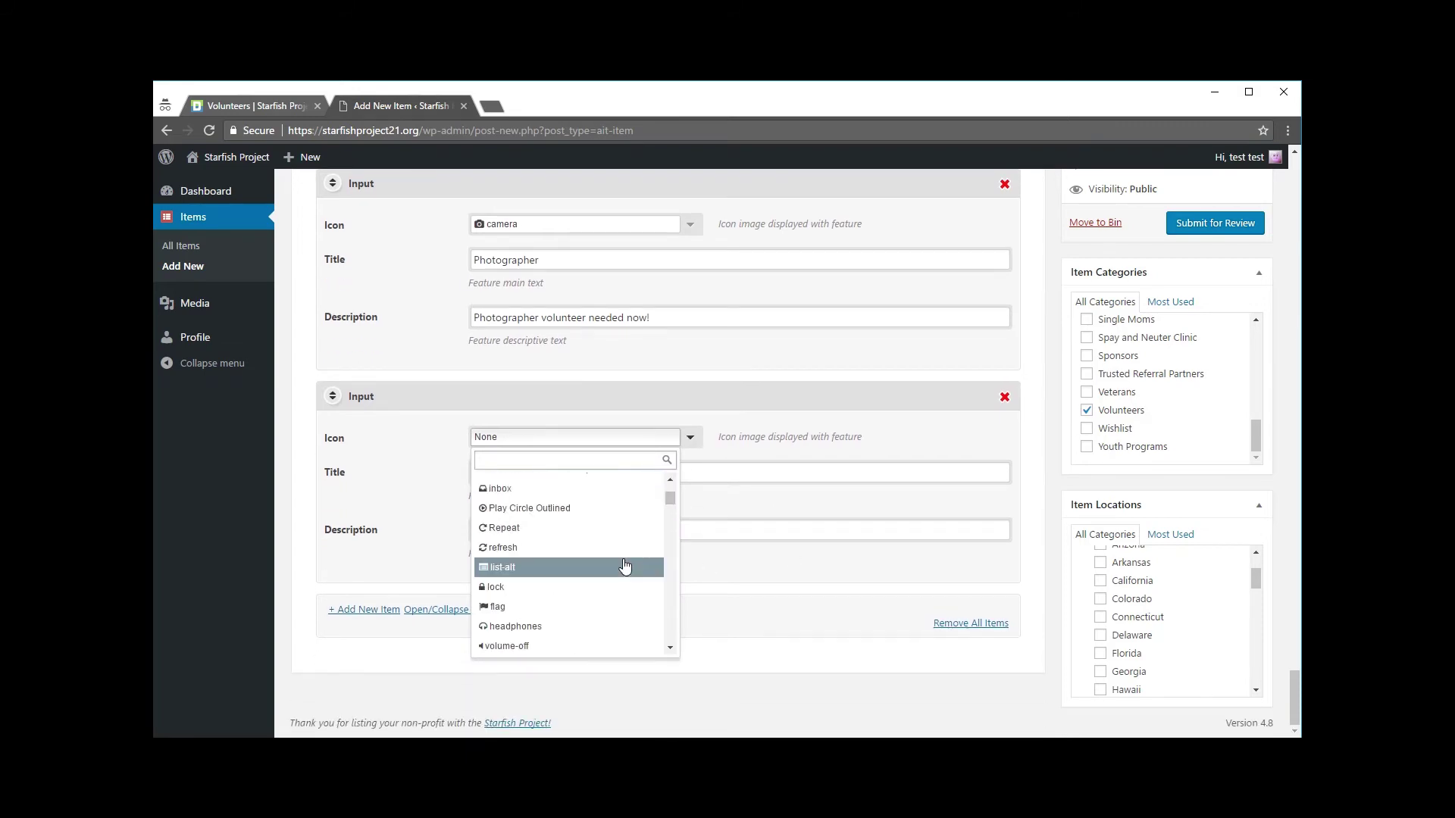
scroll(625, 566, up, 2)
scroll(624, 567, down, 5)
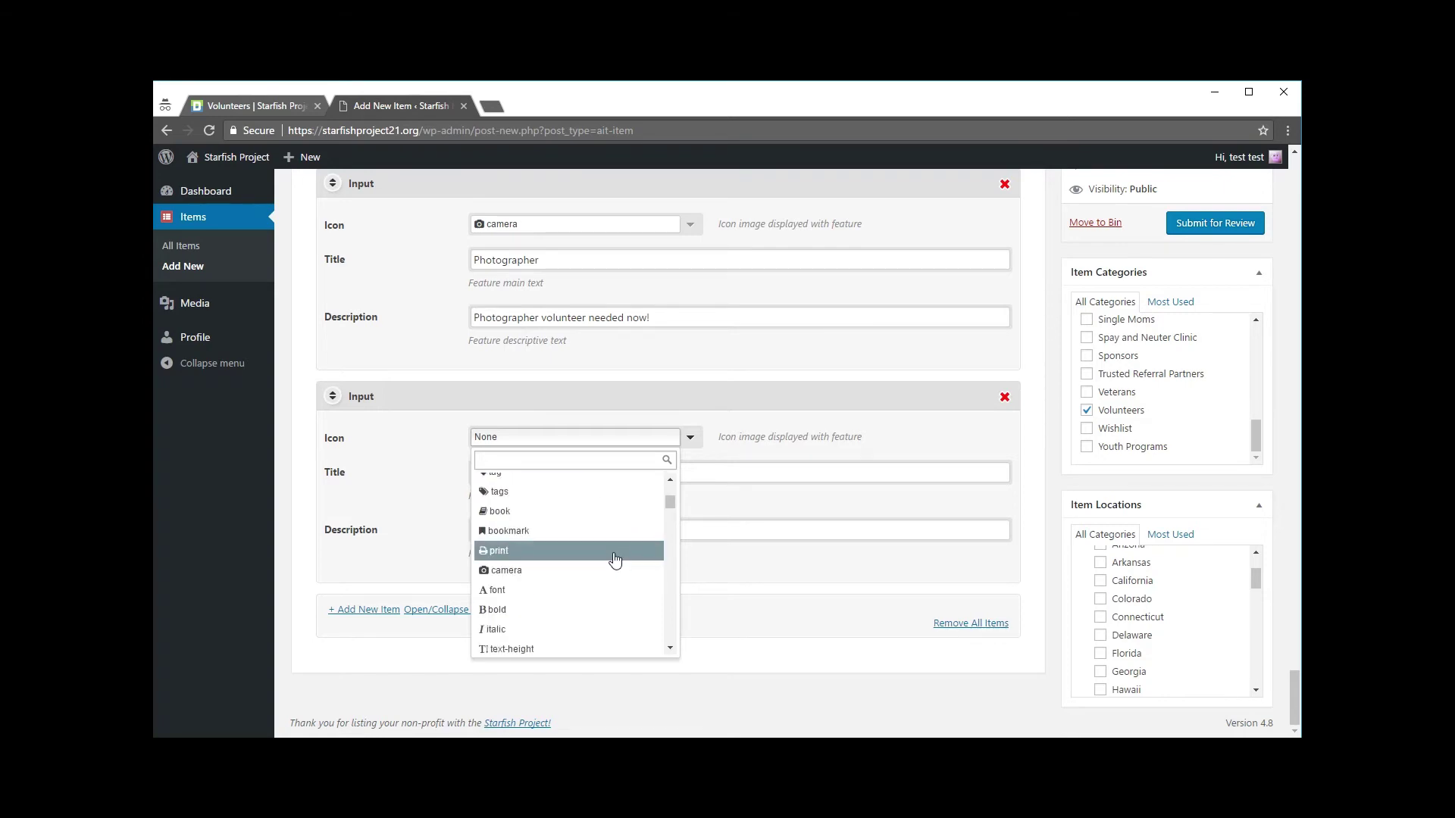
scroll(615, 560, down, 5)
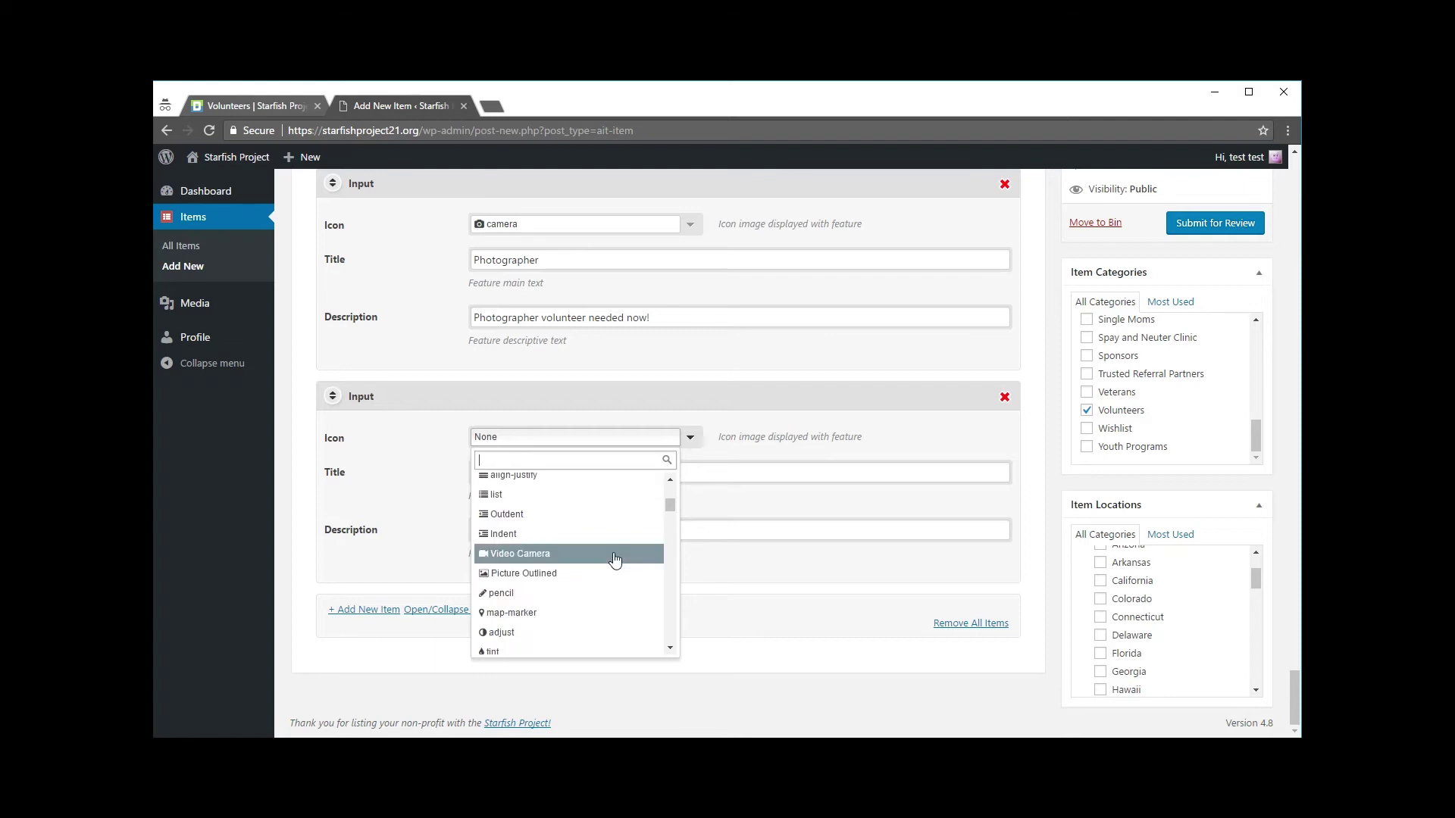
click(614, 560)
Give the video camera feature the title "Videographer" and the description "Videographer volunteer needed now!".
click(591, 476)
text(Videographer)
key(Tab)
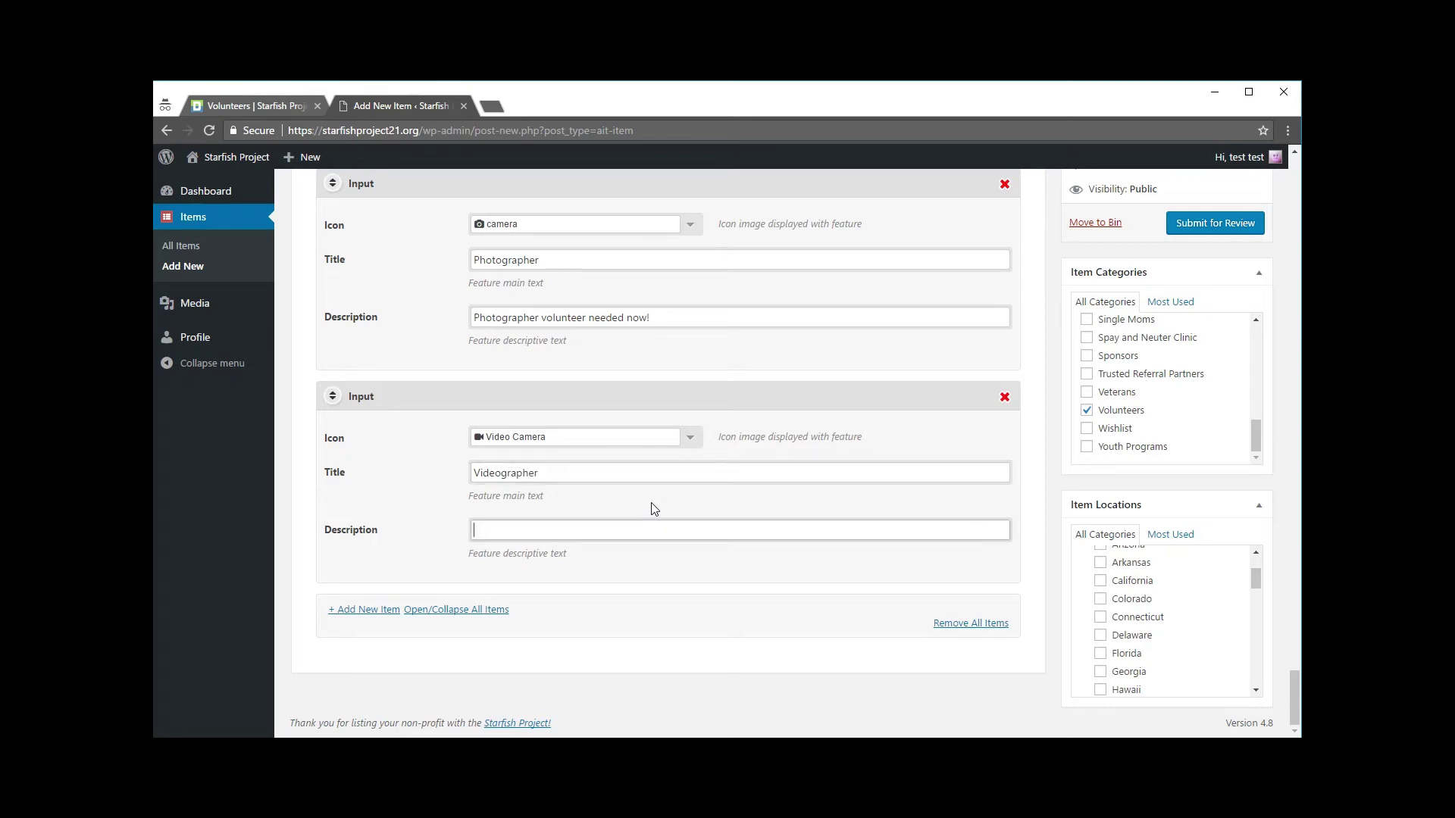
text(VE)
text(ide)
text(ographer )
text(volunteere)
text( nee)
key(BackSpace)
key(BackSpace)
key(BackSpace)
key(BackSpace)
key(BackSpace)
text(needed now!)
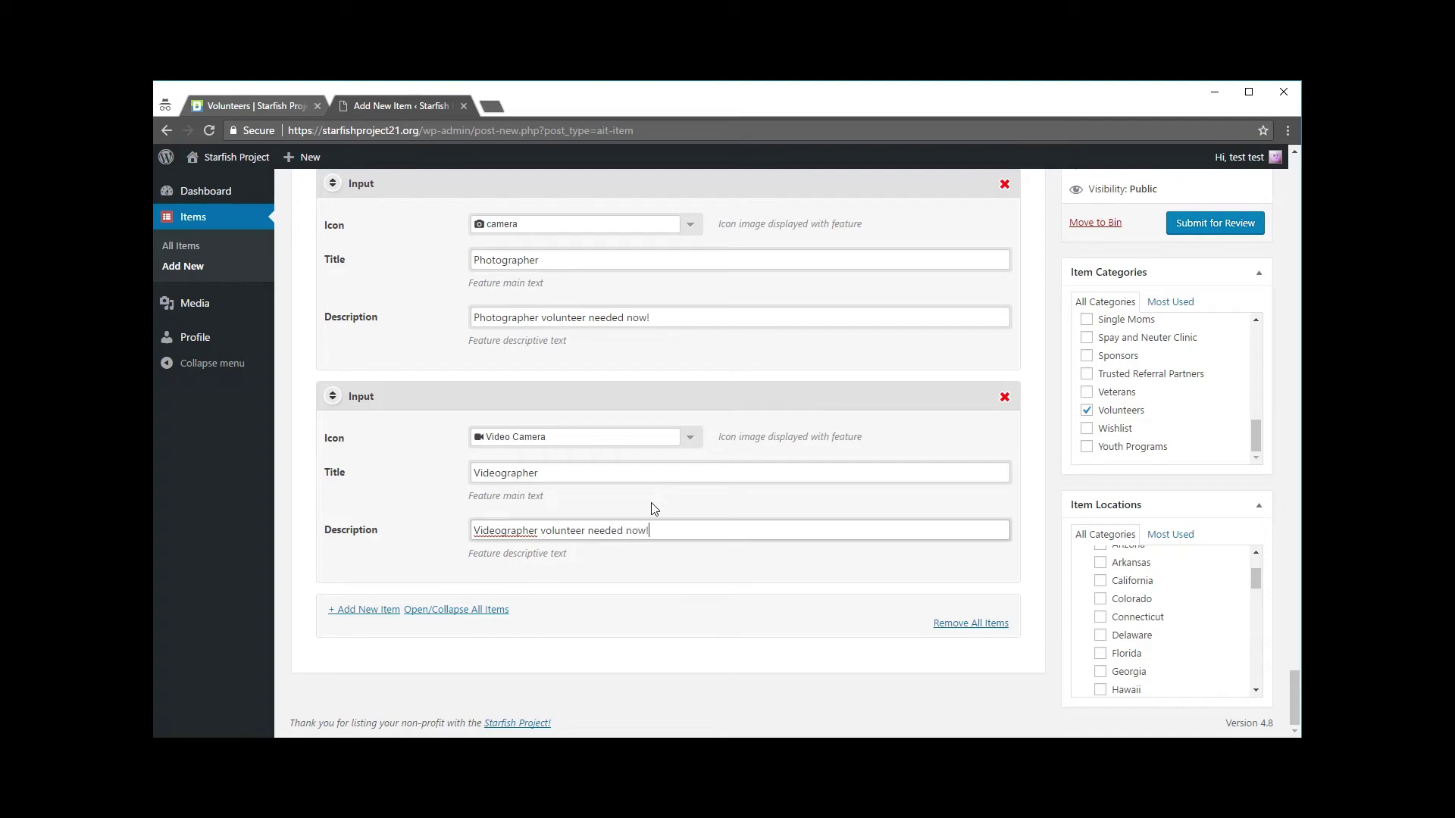
click(775, 594)
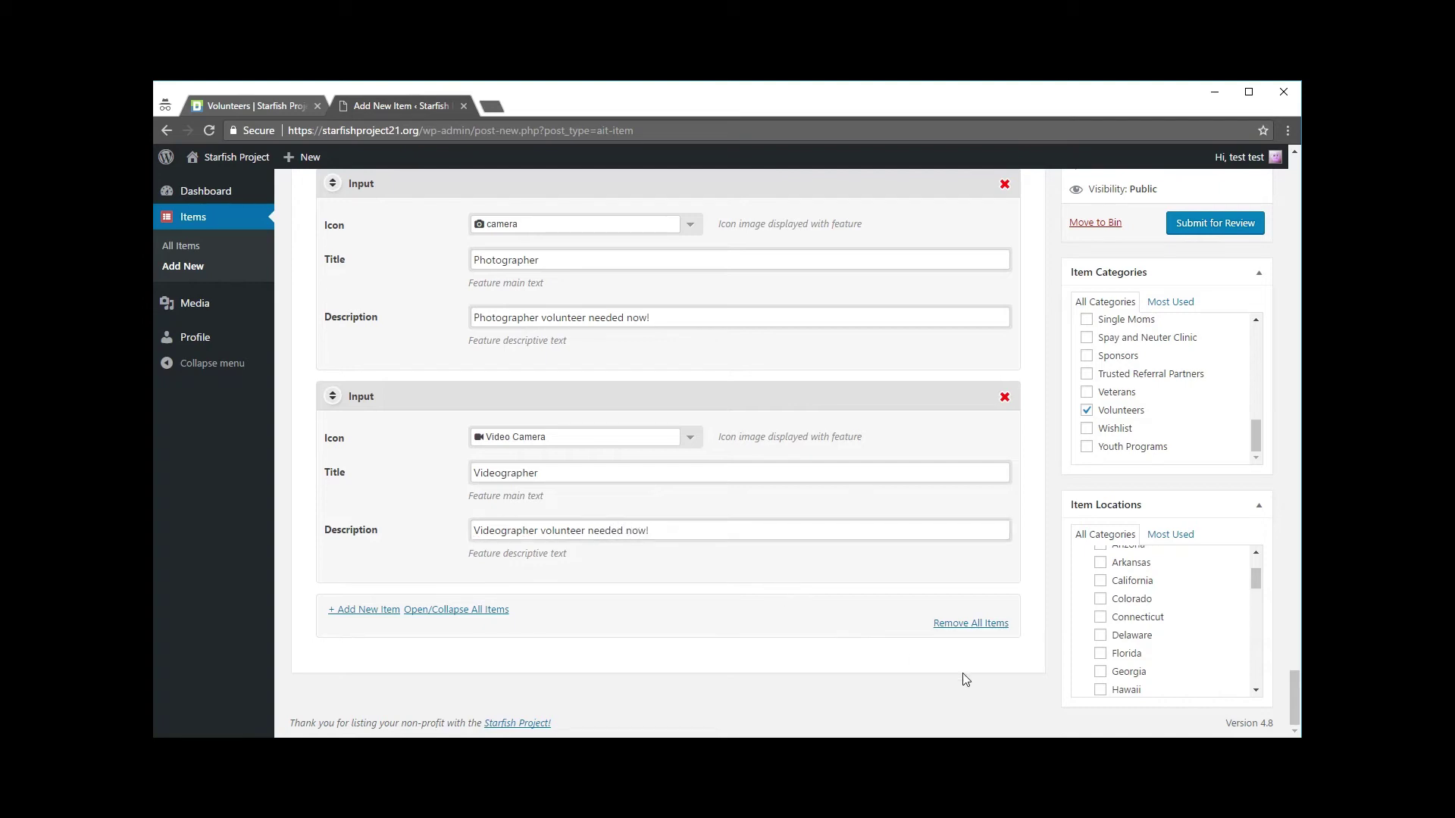
Save the completed volunteer listing as a draft.
scroll(783, 629, up, 8)
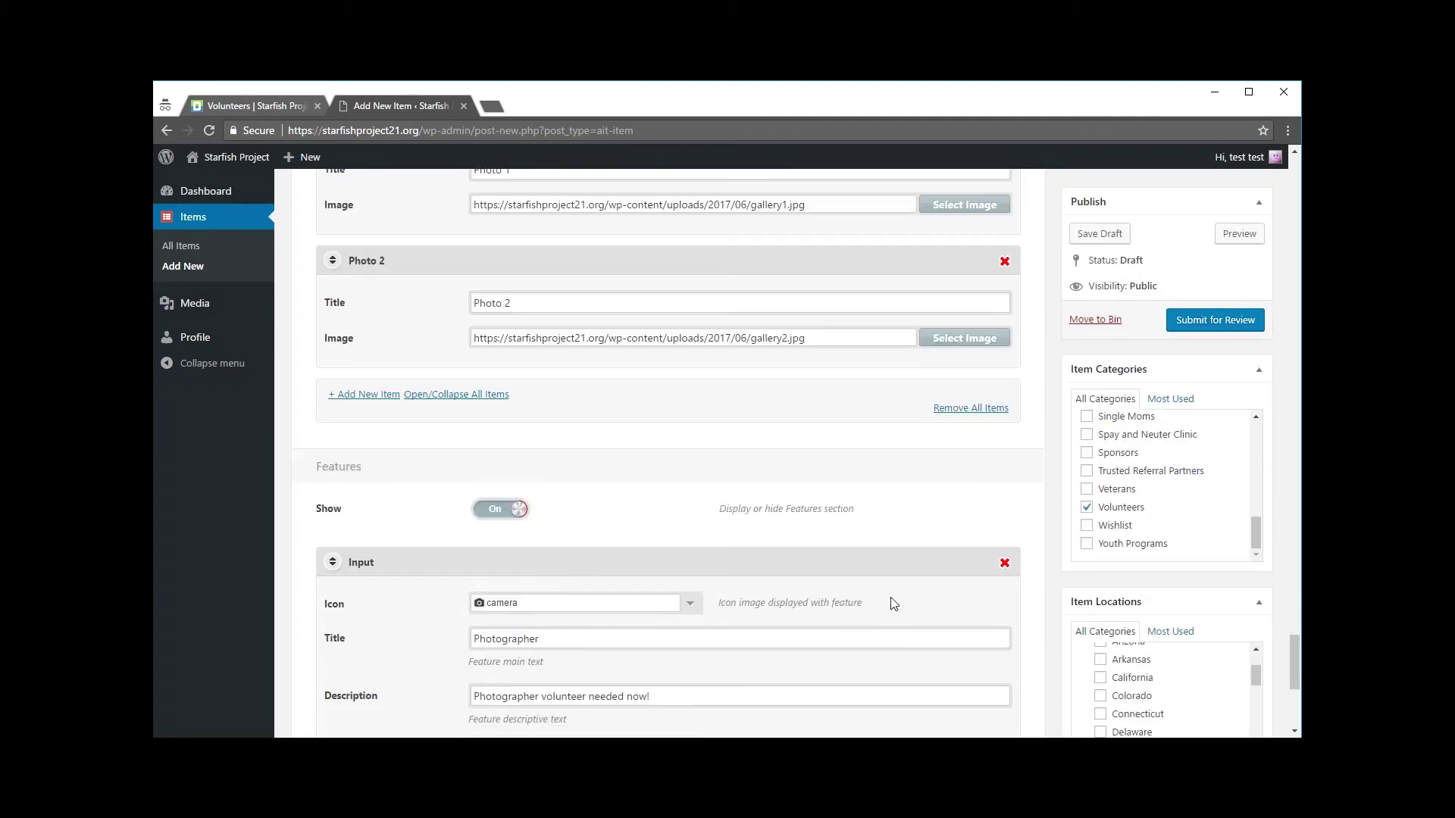
scroll(977, 485, up, 6)
scroll(1182, 424, up, 3)
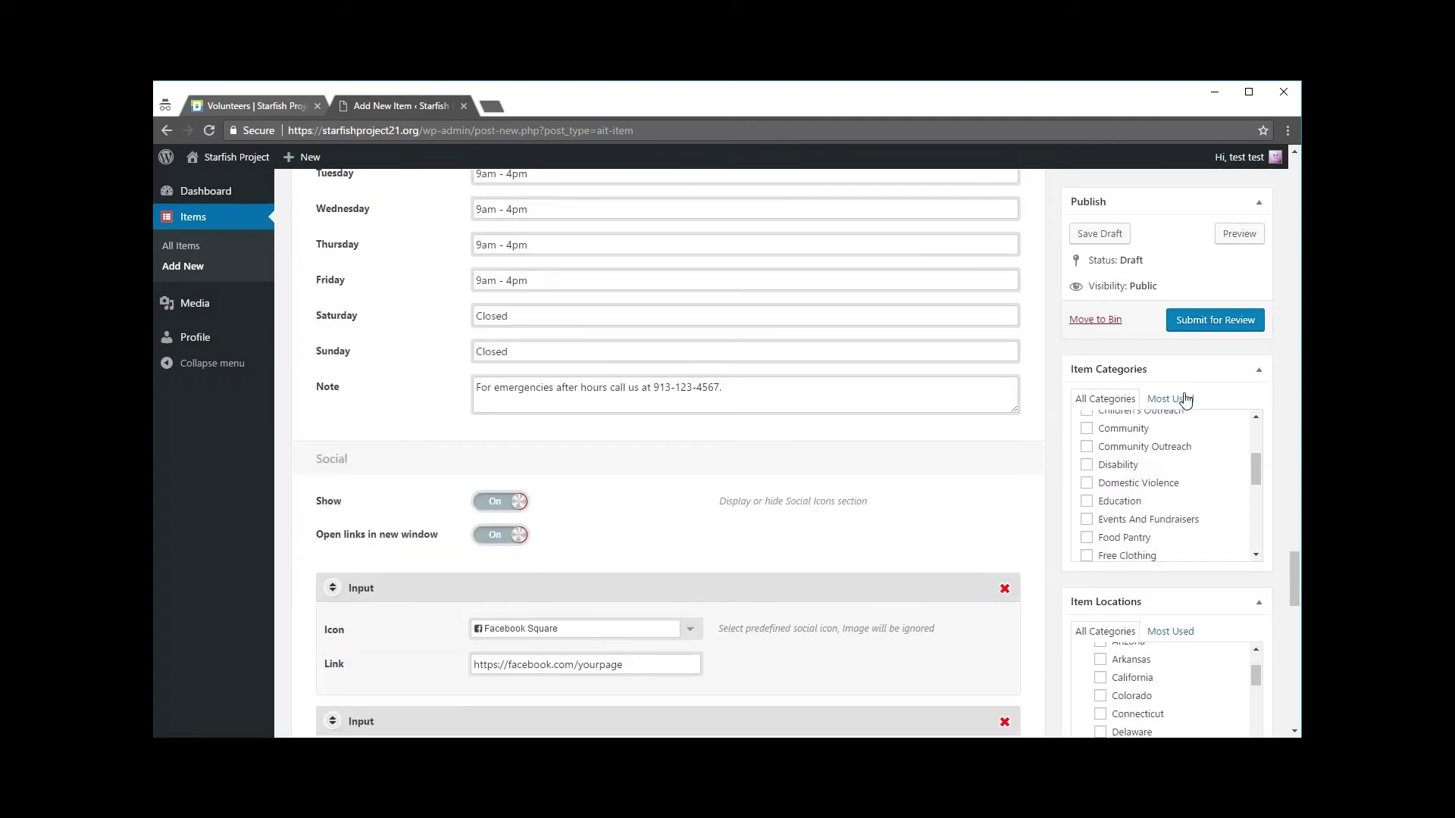
click(1104, 235)
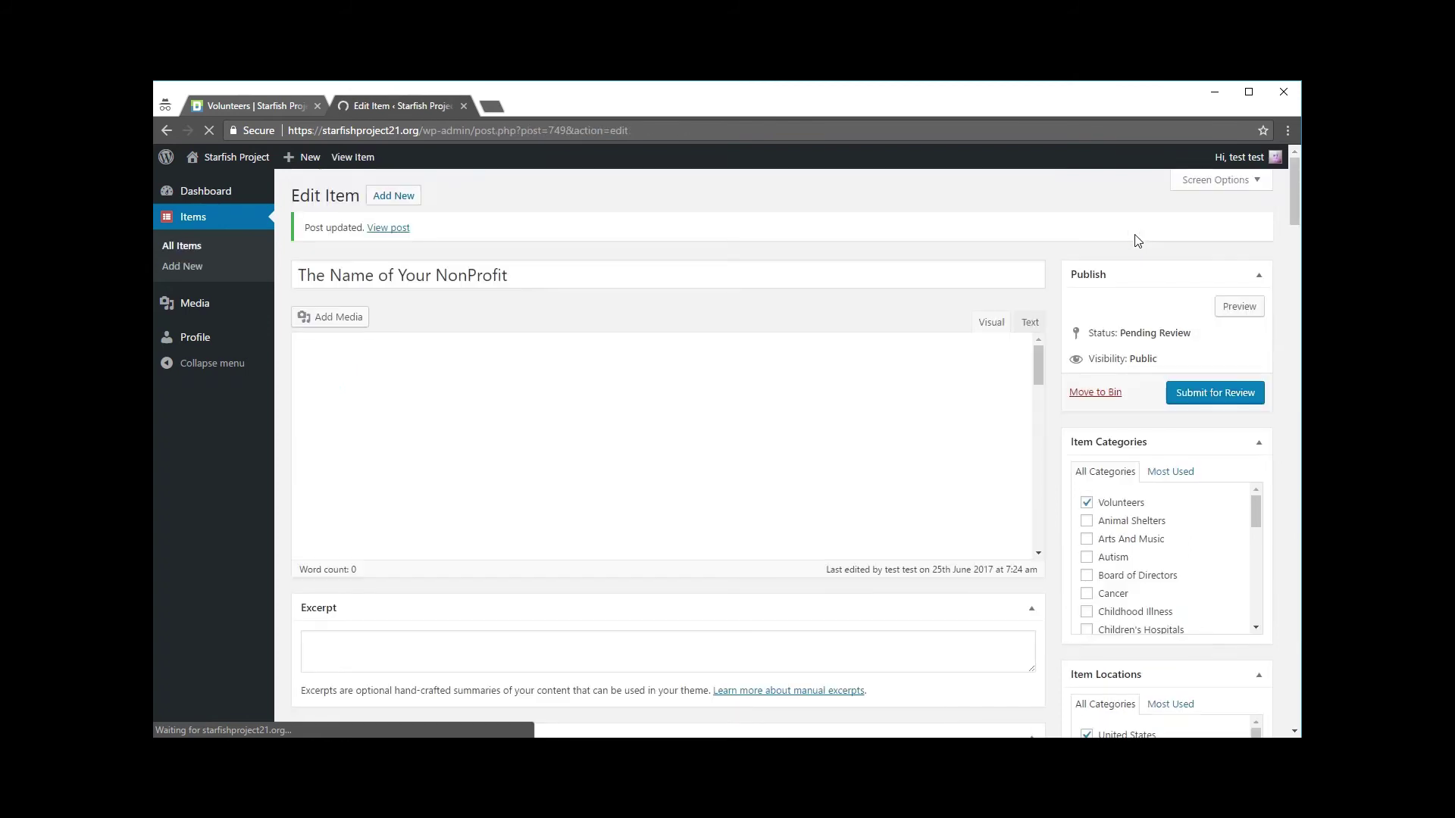
Preview the saved listing in a separate browser tab and check its header image, title, logo and job description.
right_click(1237, 301)
click(1262, 311)
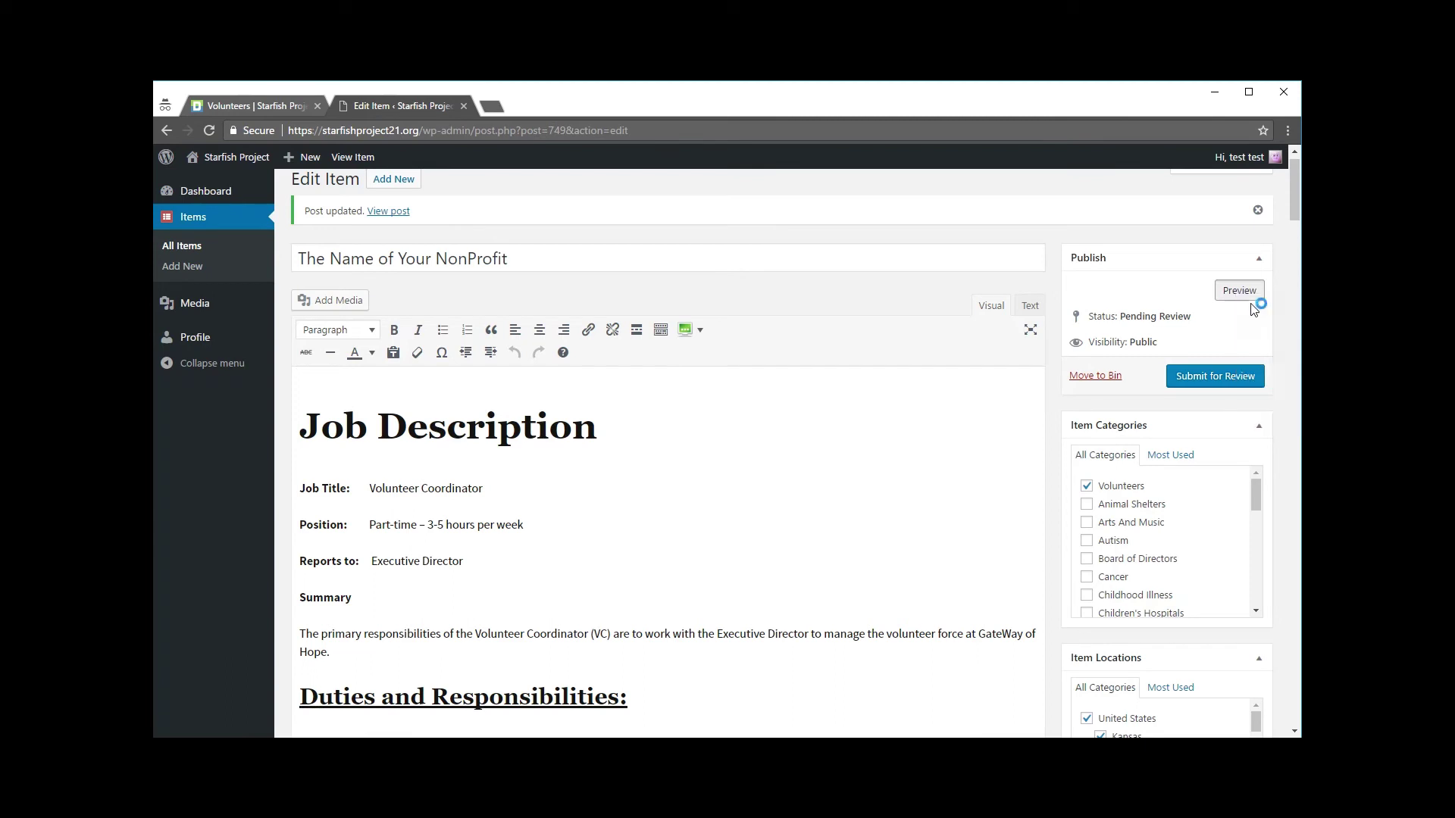
click(559, 105)
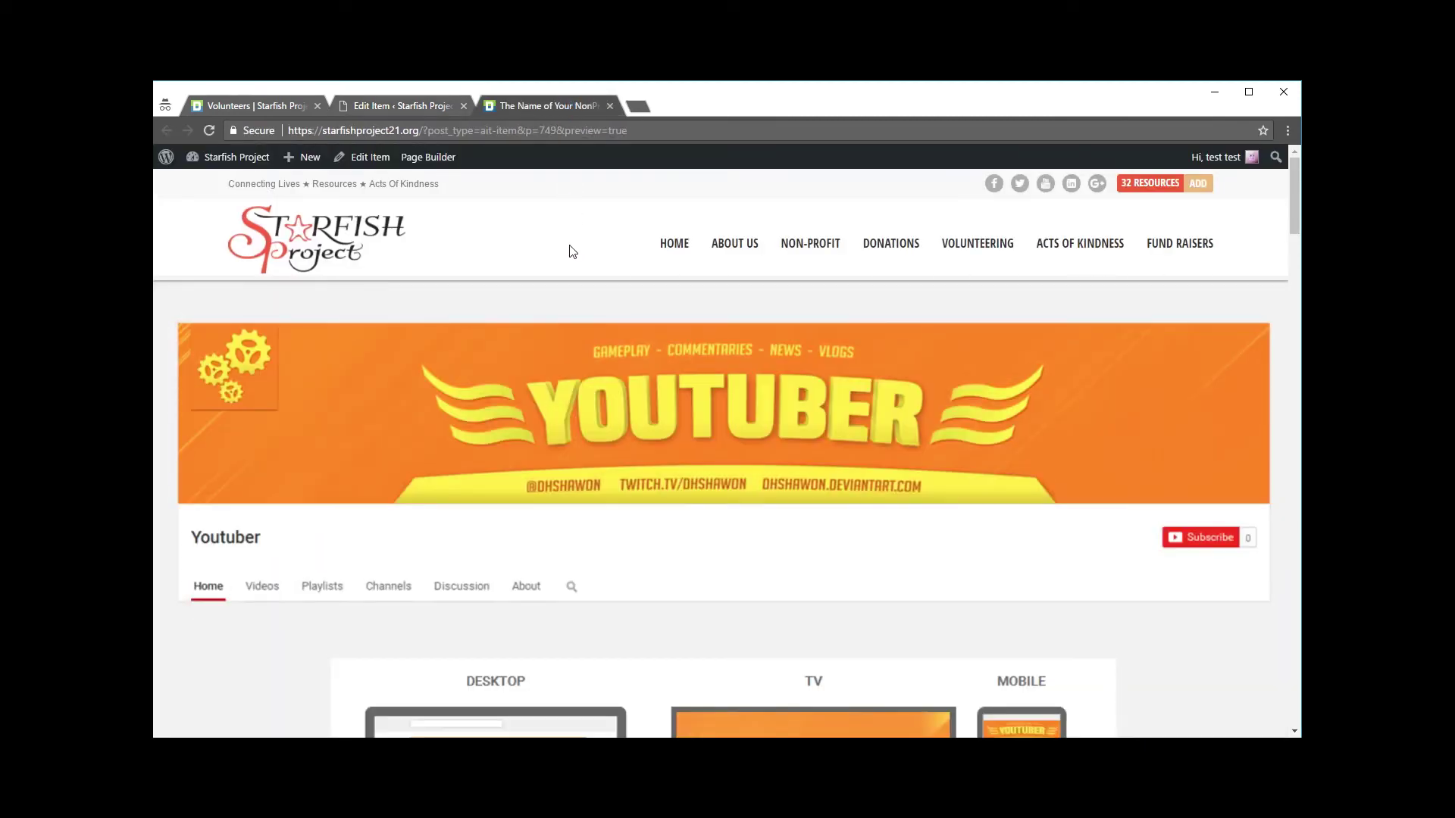
scroll(557, 366, down, 3)
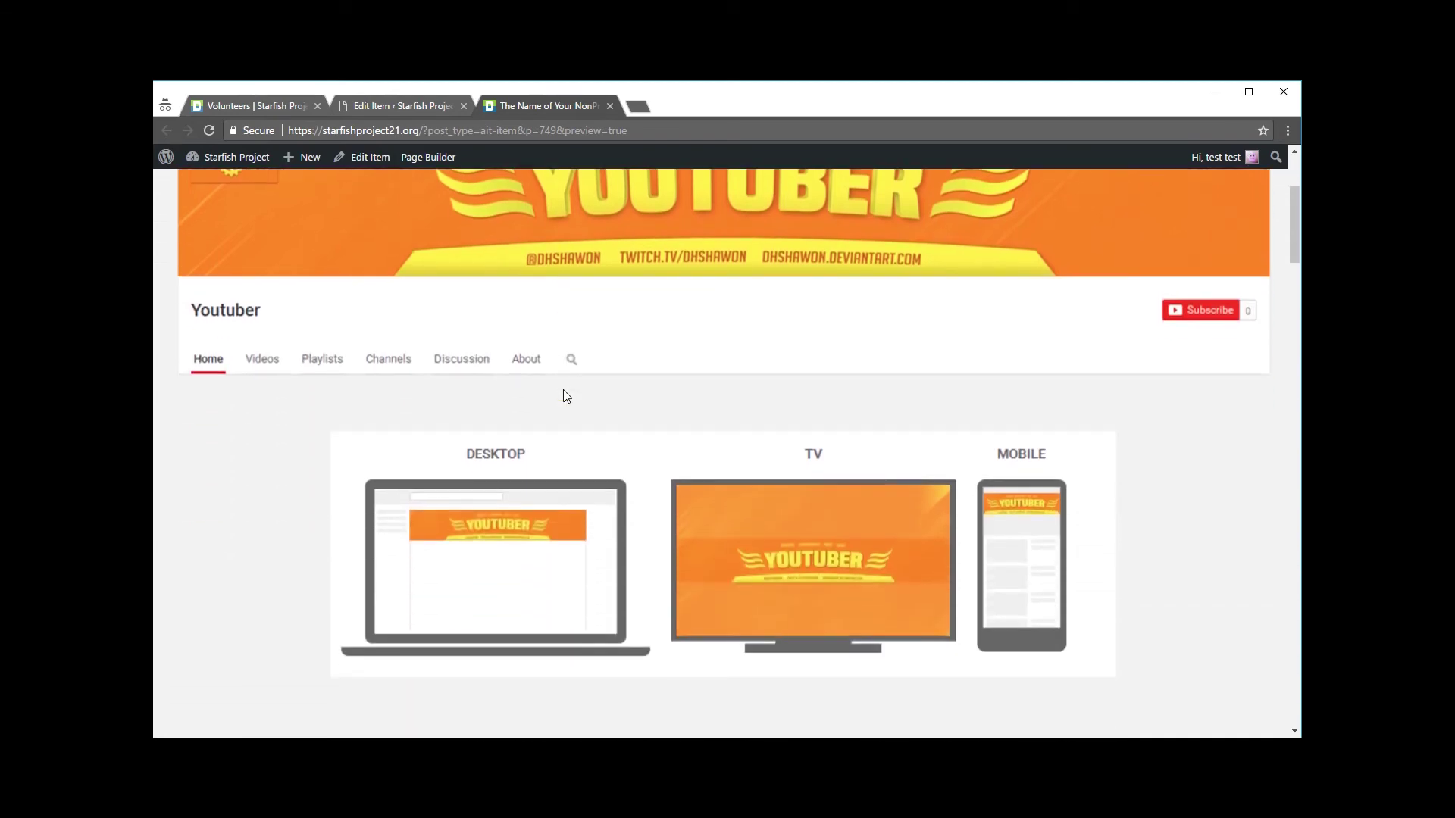
scroll(566, 396, down, 8)
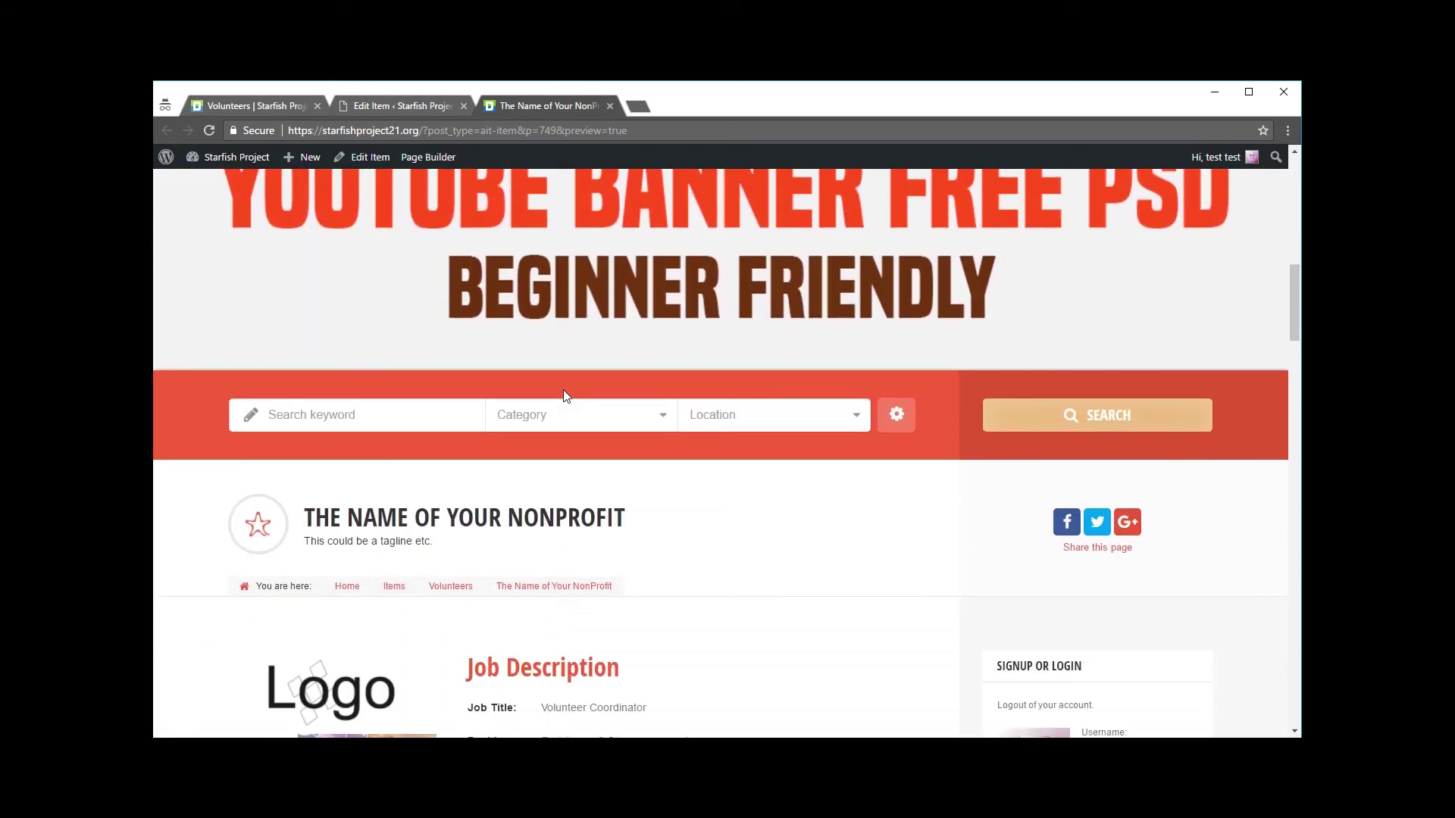
scroll(565, 396, down, 6)
scroll(687, 409, down, 13)
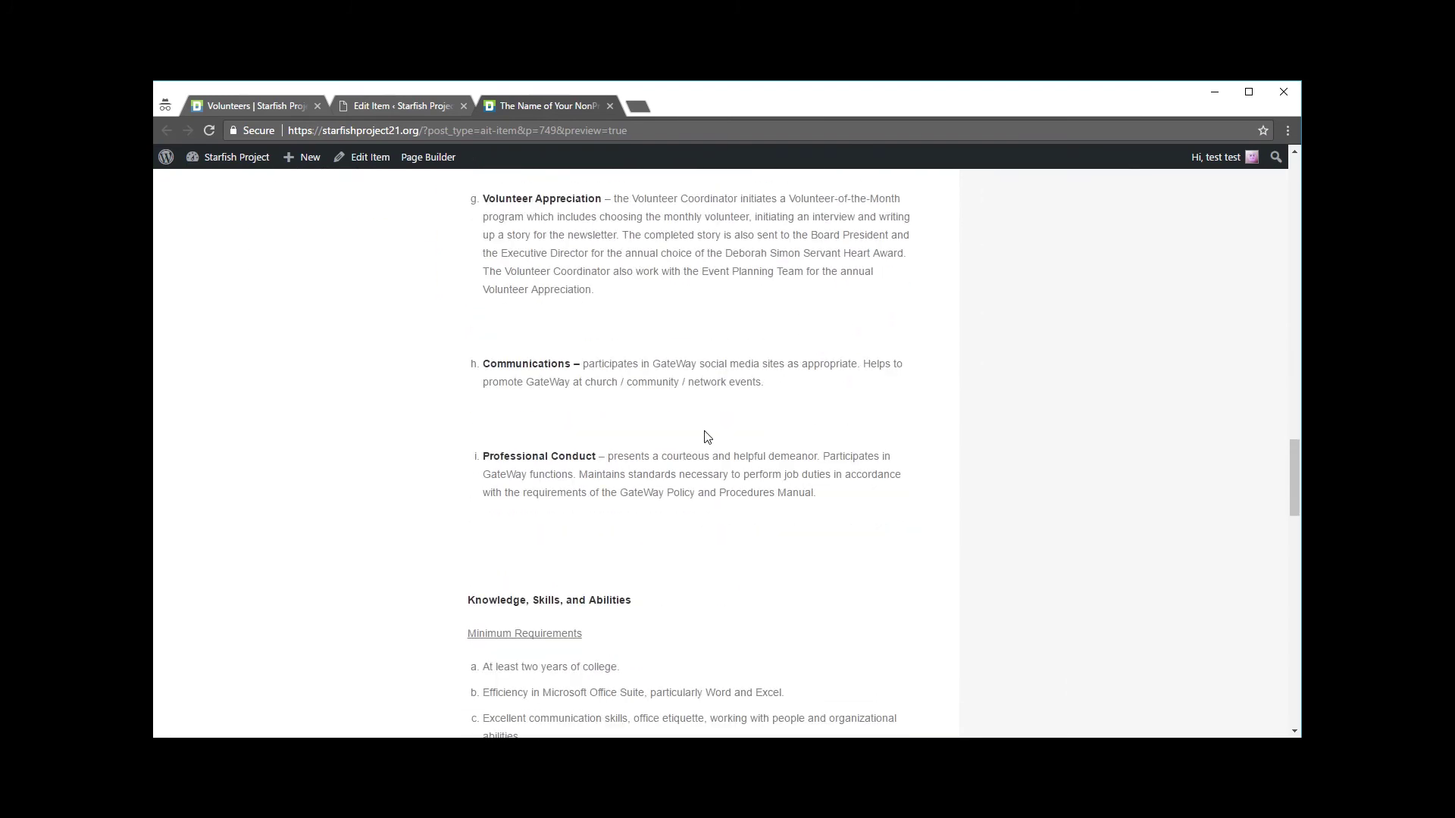
Check the opening hours, map, and features and services icons in the listing preview.
scroll(705, 447, down, 12)
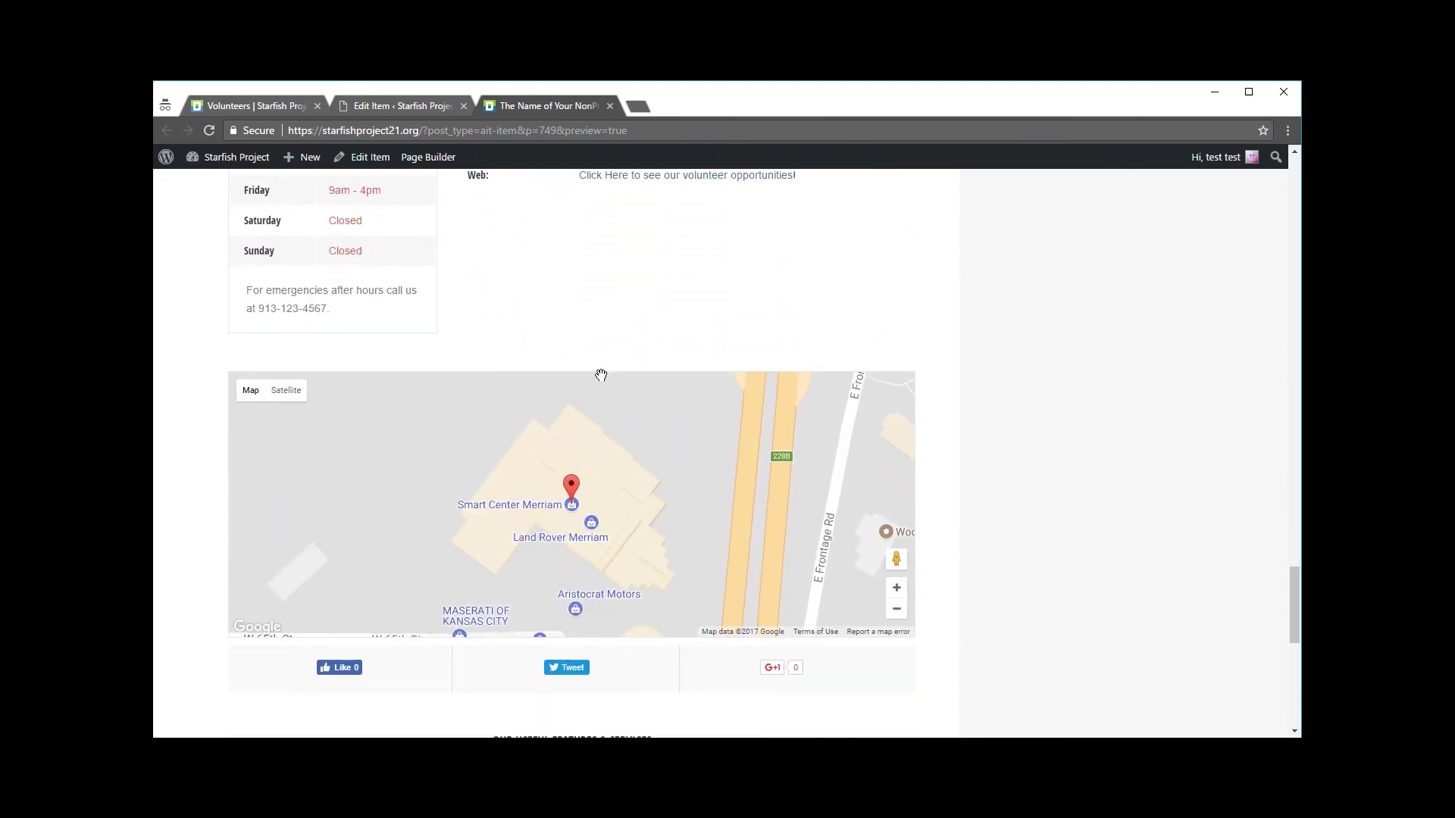
scroll(591, 341, up, 3)
scroll(673, 455, down, 5)
scroll(894, 659, down, 1)
mouse_move(544, 575)
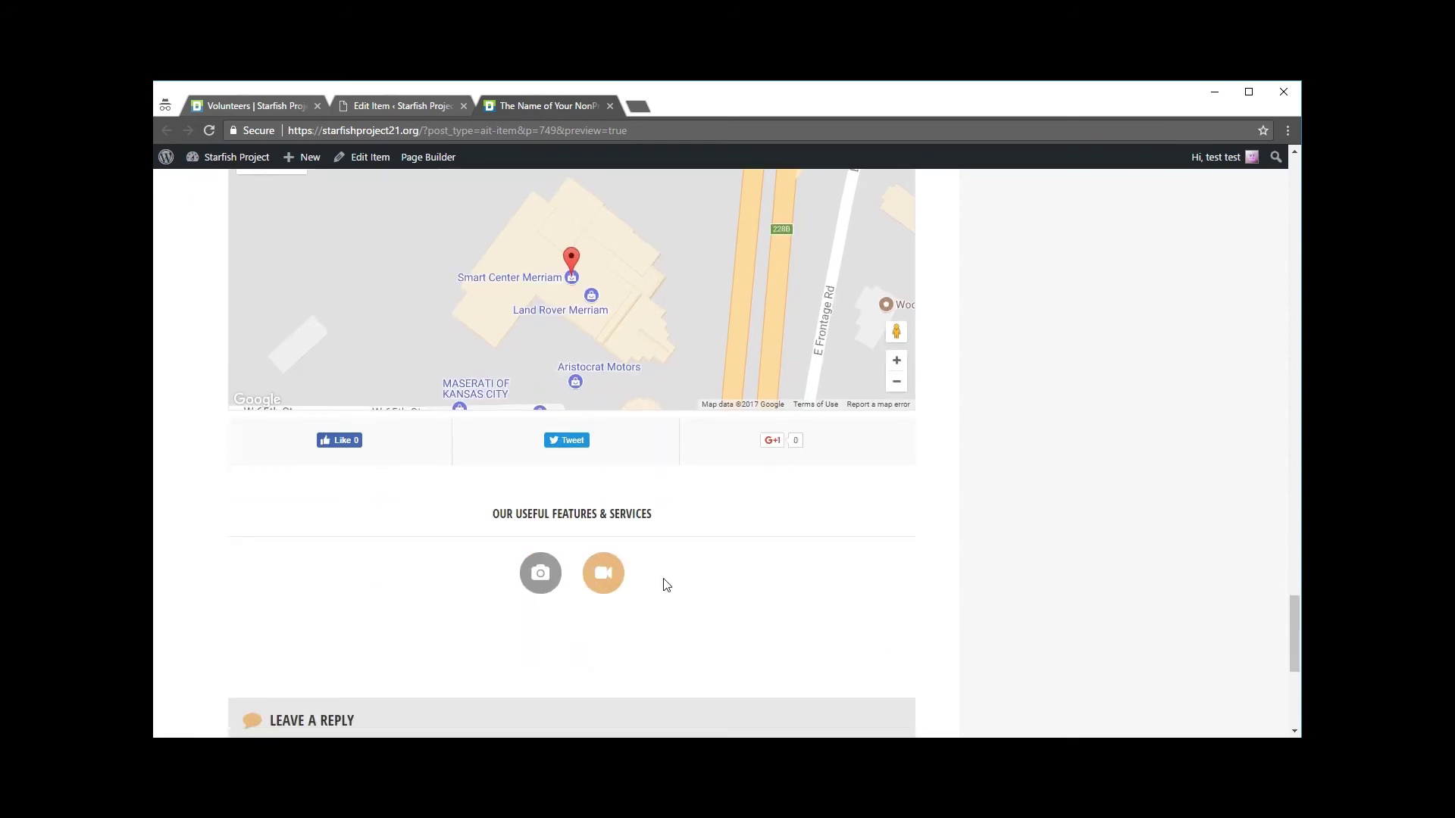
scroll(899, 497, up, 10)
Return to editing the listing and submit it for review.
click(385, 106)
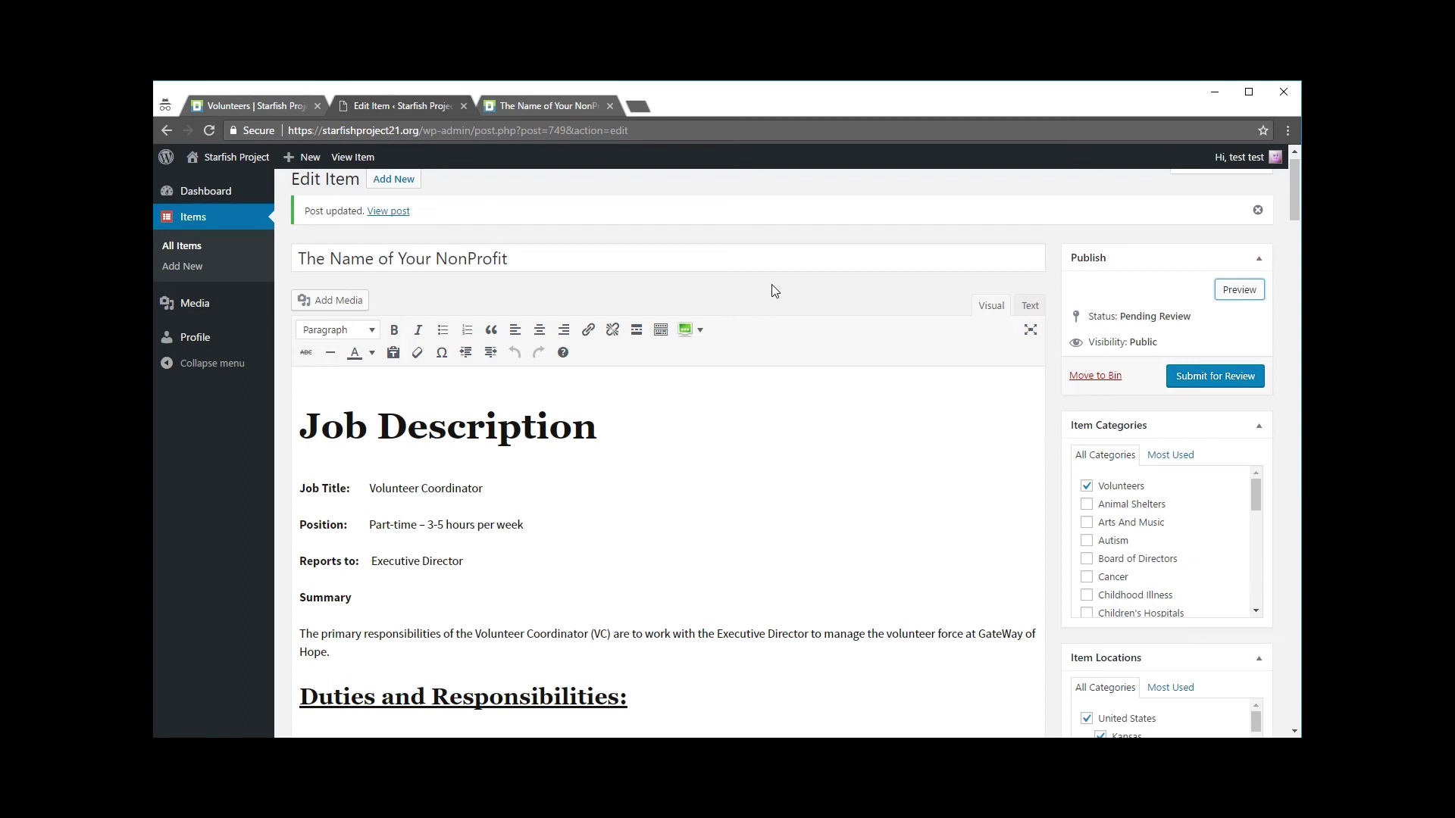
click(1189, 382)
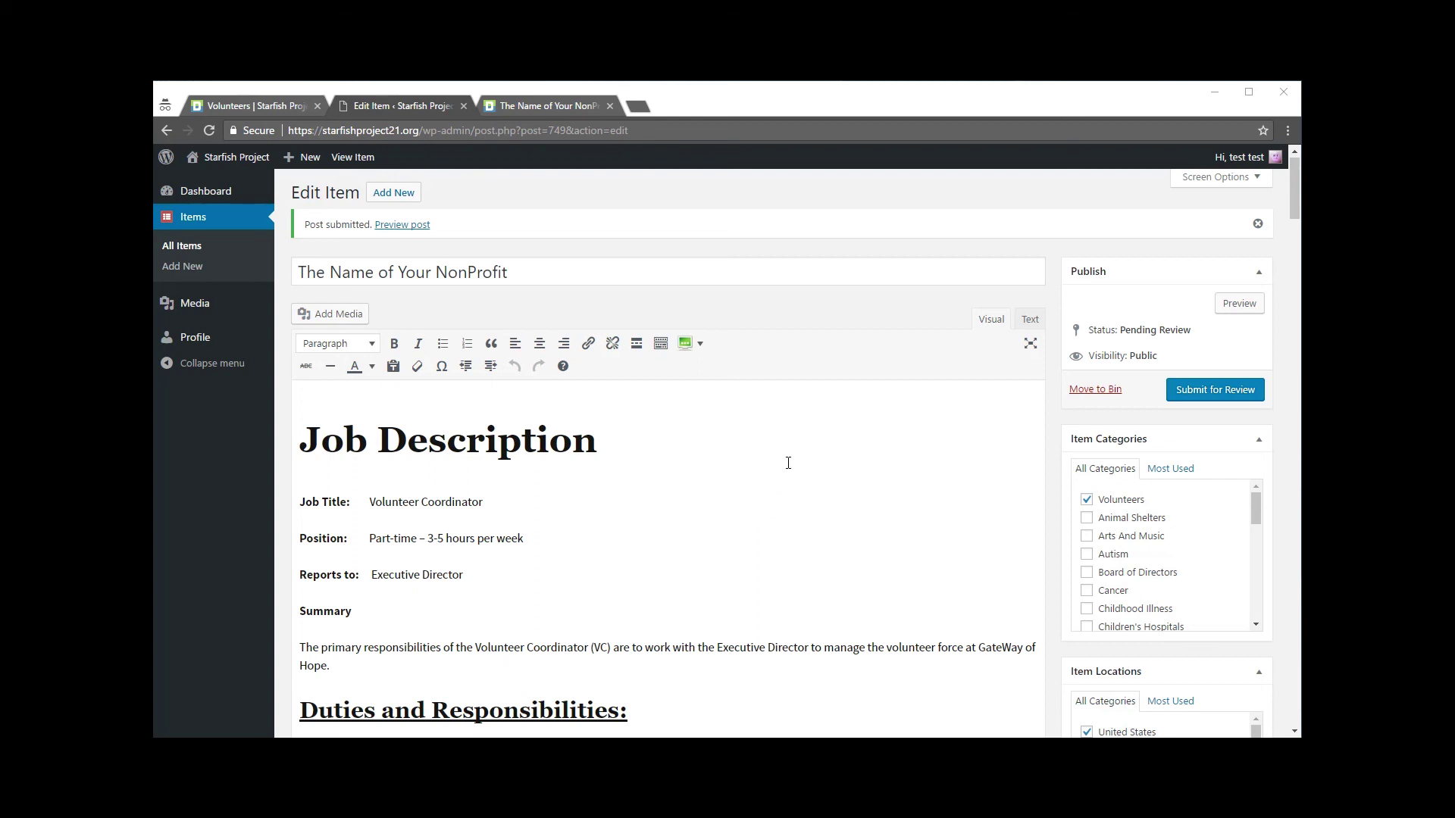
scroll(788, 463, down, 1)
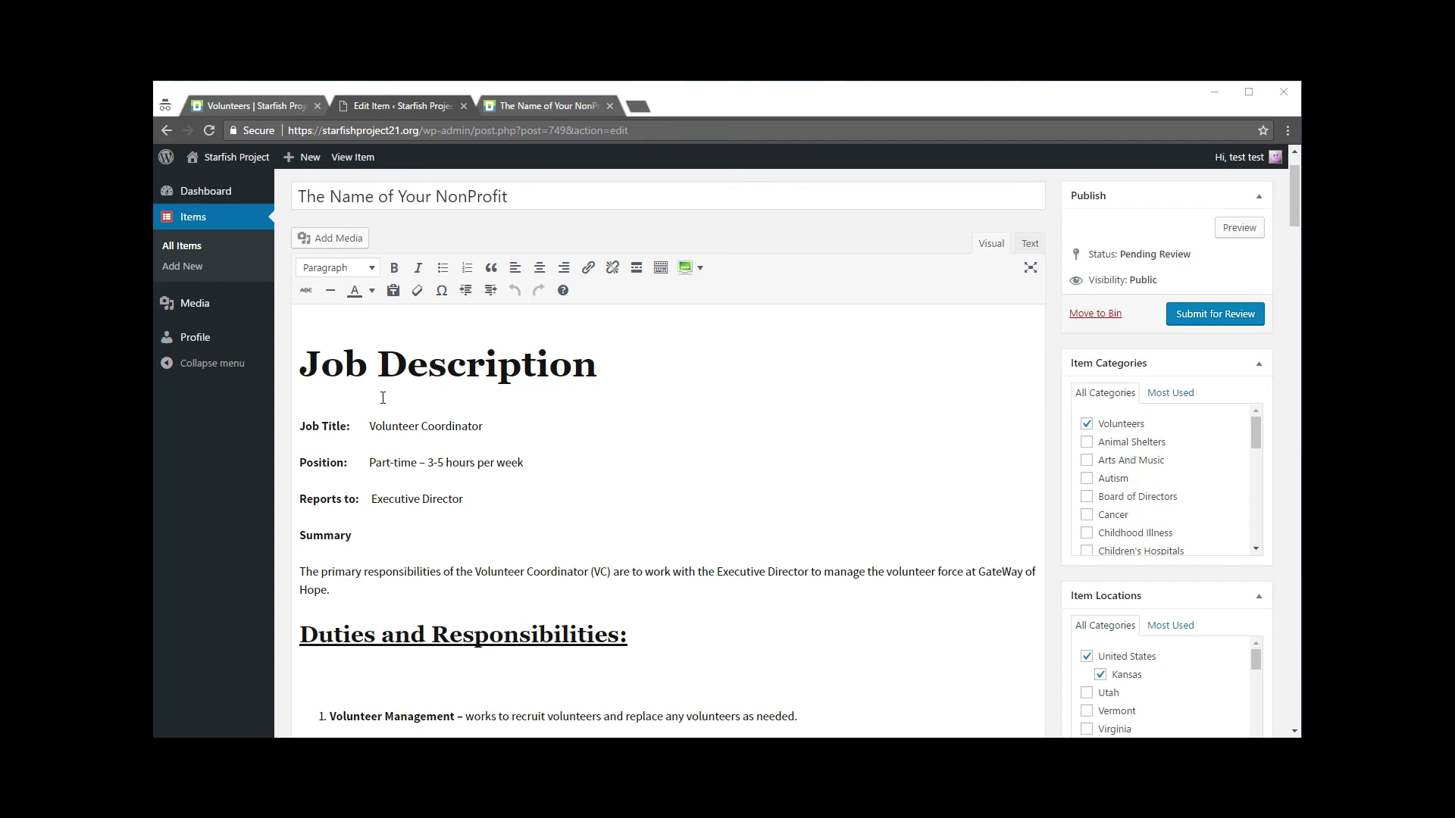
scroll(613, 438, down, 1)
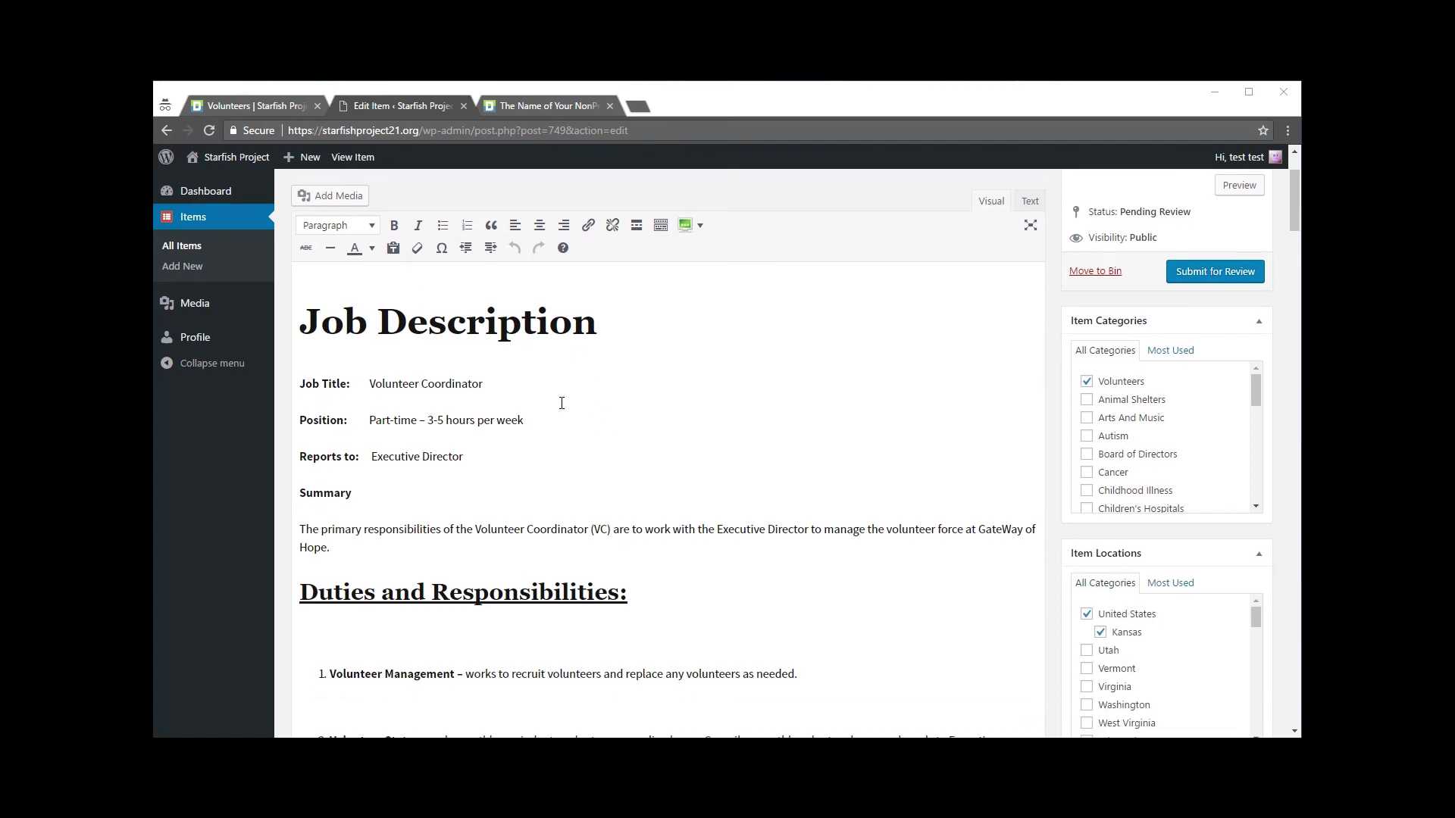
scroll(666, 606, up, 2)
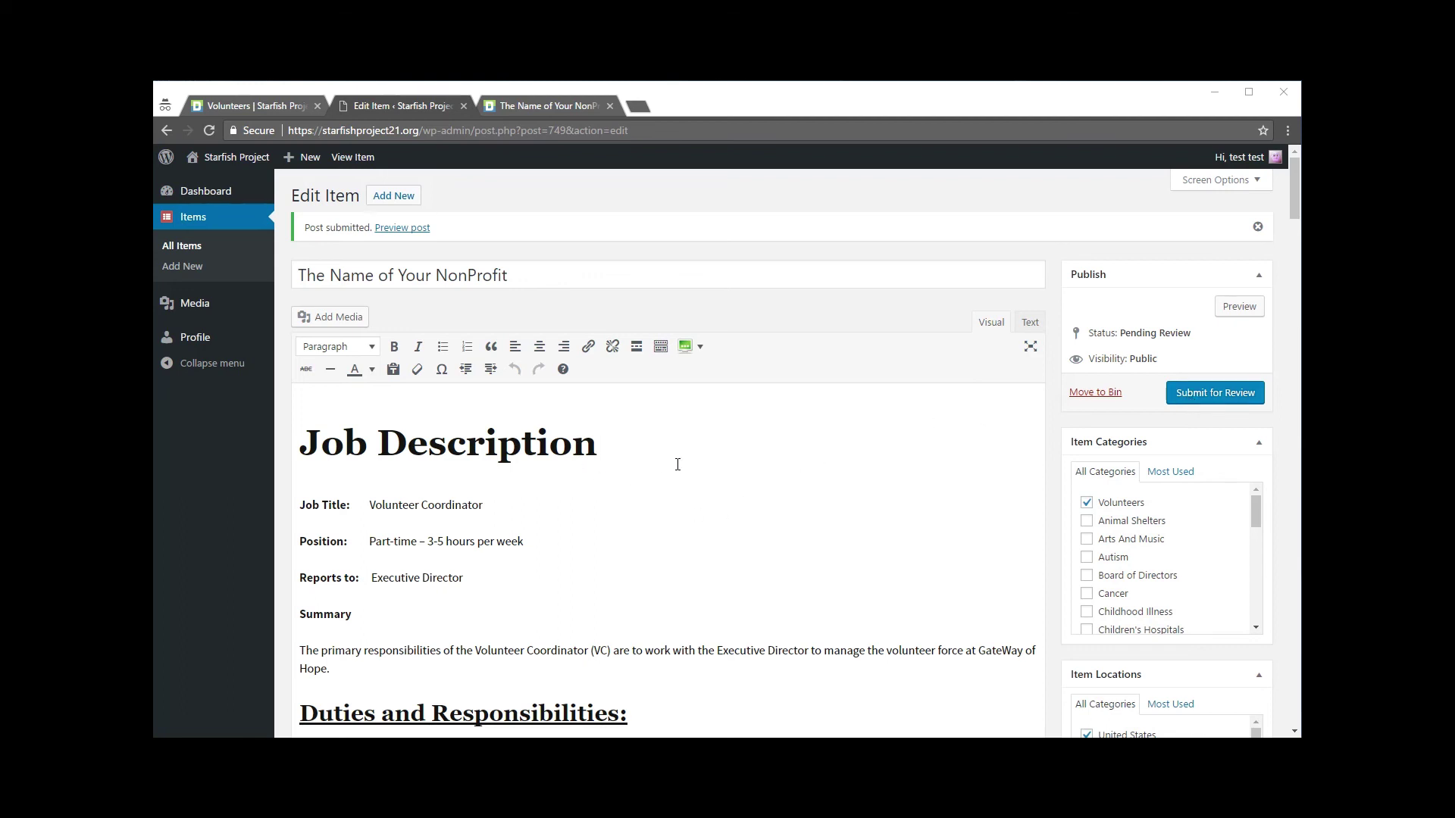
scroll(678, 464, down, 1)
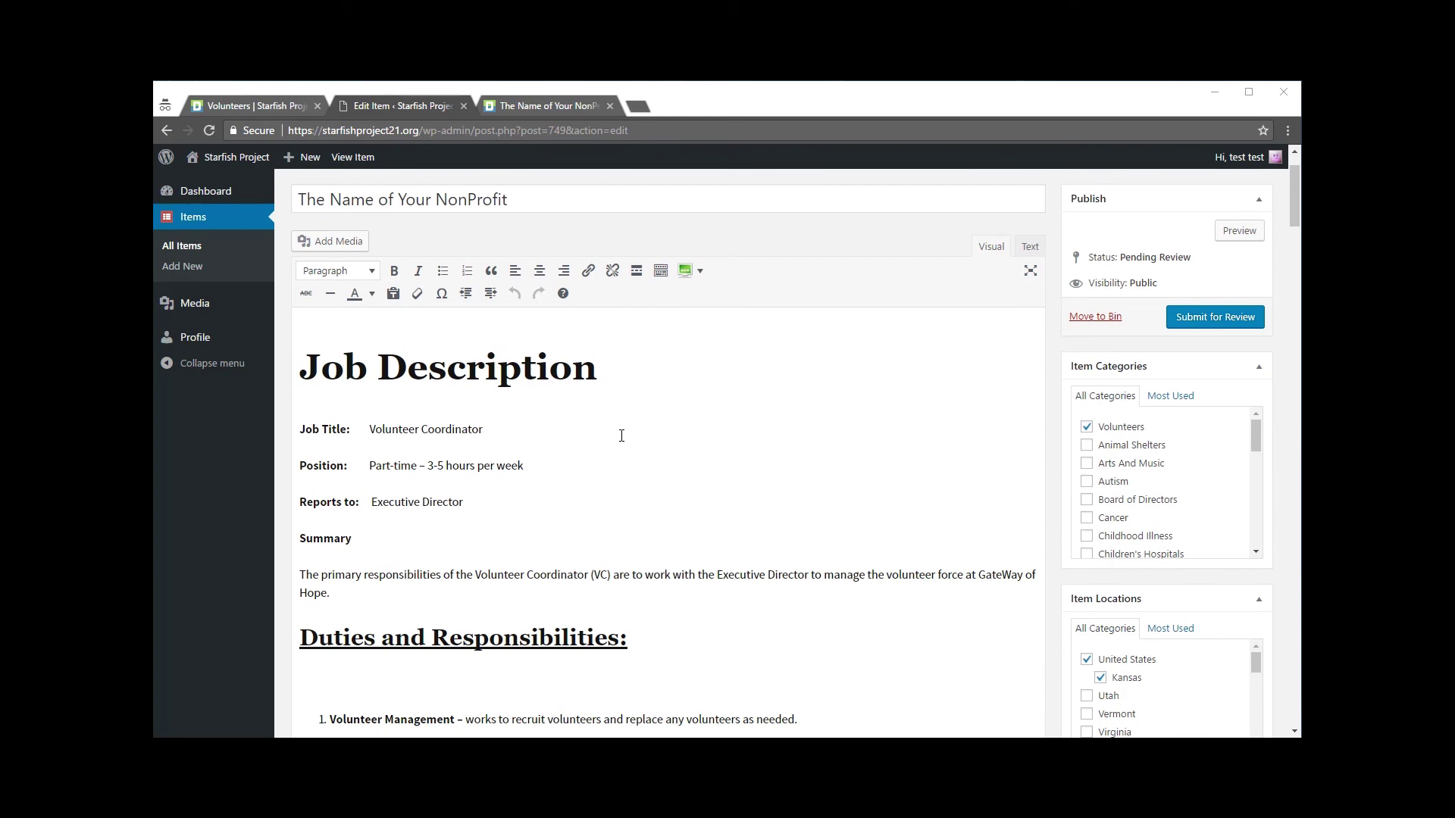